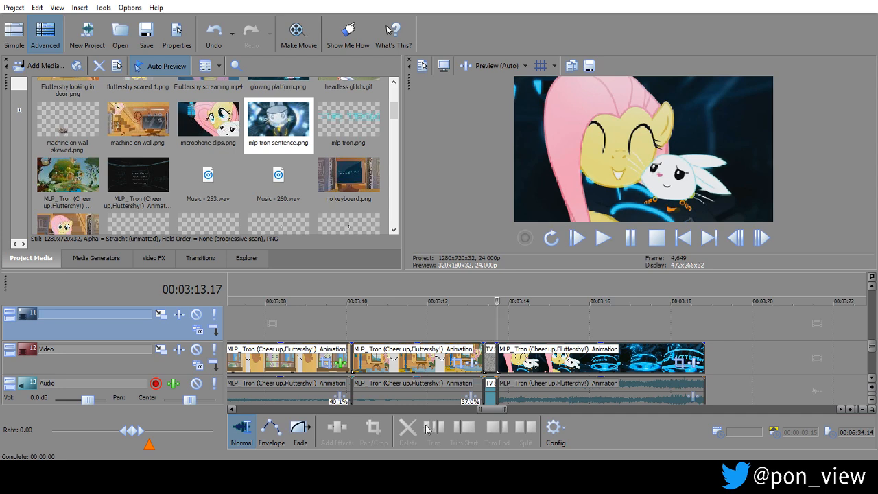
Duplicate the short TV static clip that precedes the Tron animation clip and place the copy about five seconds after that clip's end.
click(381, 431)
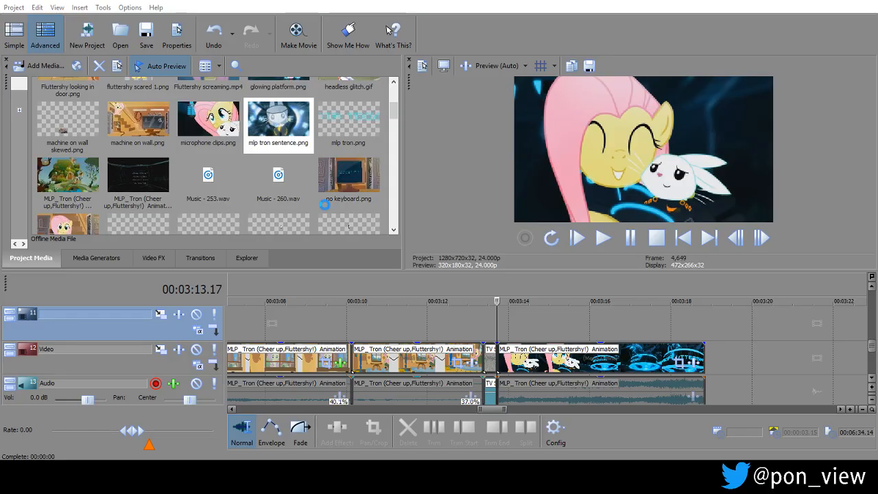
click(597, 317)
scroll(596, 316, down, 2)
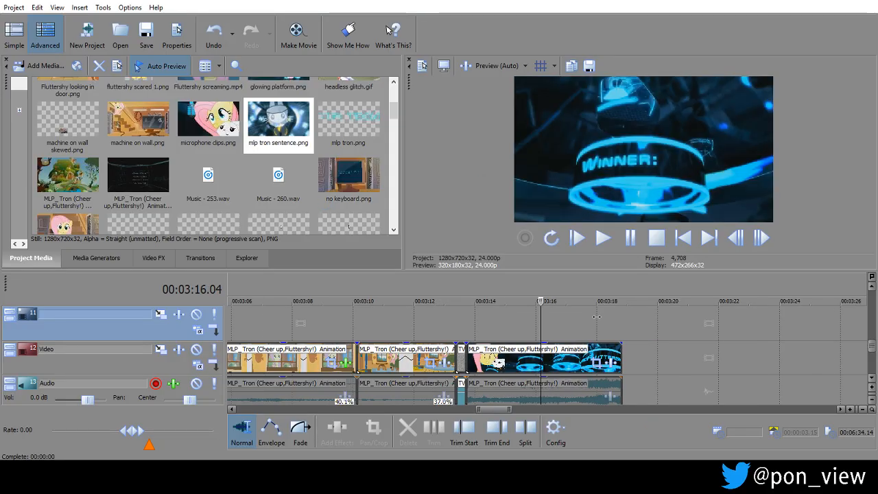
scroll(597, 317, down, 2)
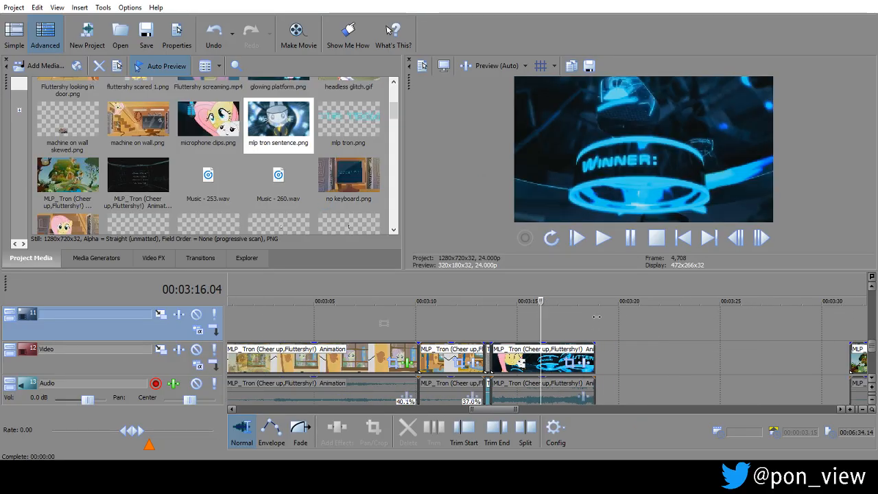
click(873, 381)
click(488, 316)
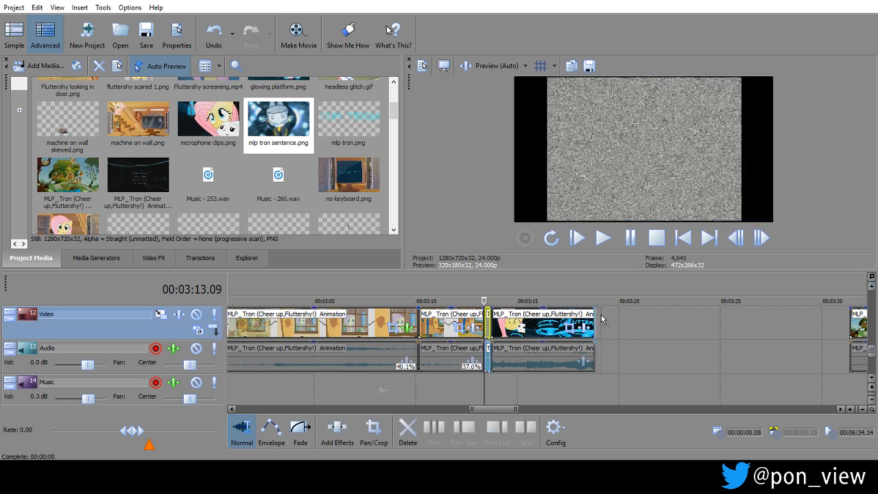
click(564, 379)
scroll(564, 380, up, 2)
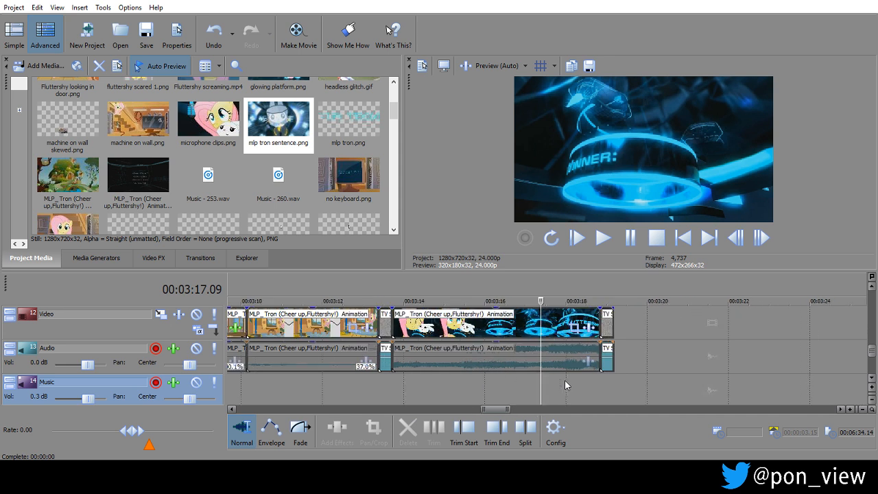
drag(607, 326, 810, 314)
Unmute the audio event of the Tron animation clip that starts just before 00:03:14.
click(482, 362)
right_click(482, 363)
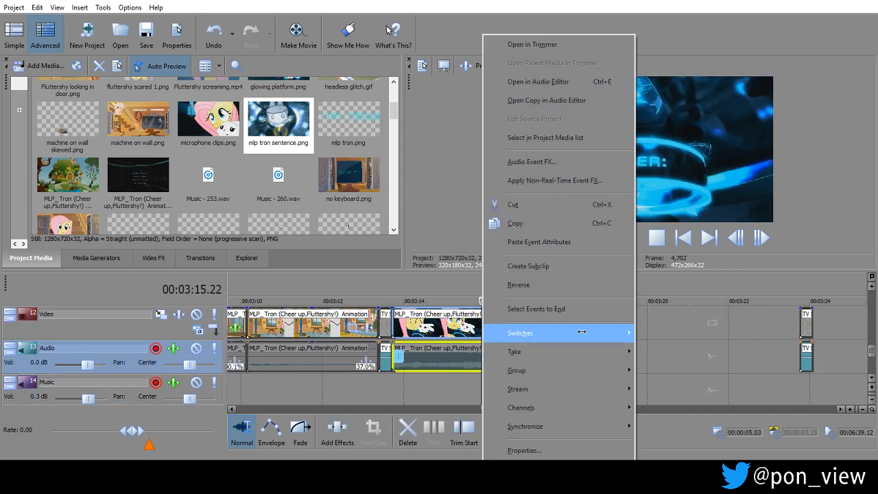
mouse_move(581, 332)
click(679, 333)
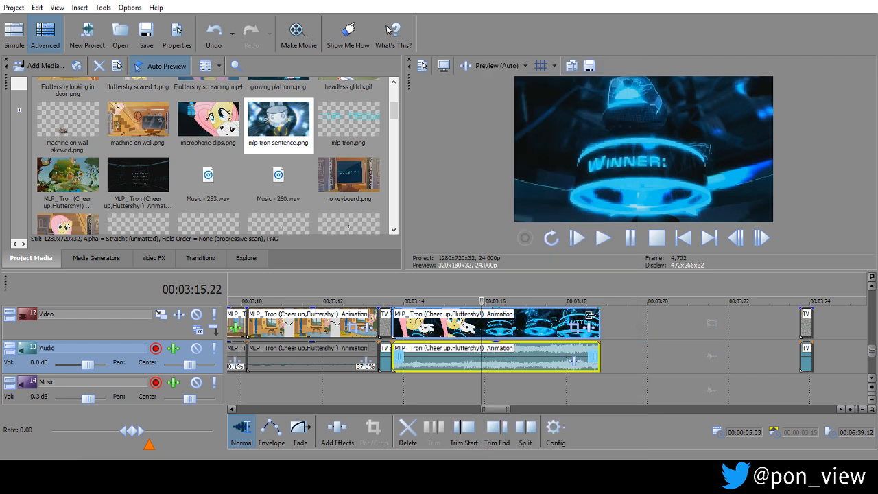
Check the opening of the Tron animation clip and extend its start so the clip lasts 00:00:05.06.
click(594, 316)
click(397, 383)
drag(396, 386, 517, 379)
click(396, 382)
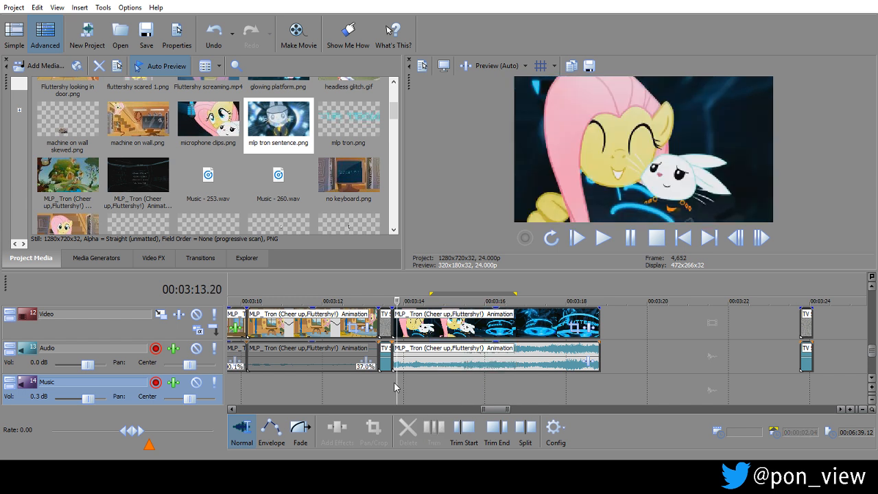
click(392, 386)
drag(391, 386, 426, 385)
mouse_move(395, 318)
mouse_down()
mouse_move(381, 321)
mouse_move(406, 319)
mouse_move(397, 319)
mouse_up()
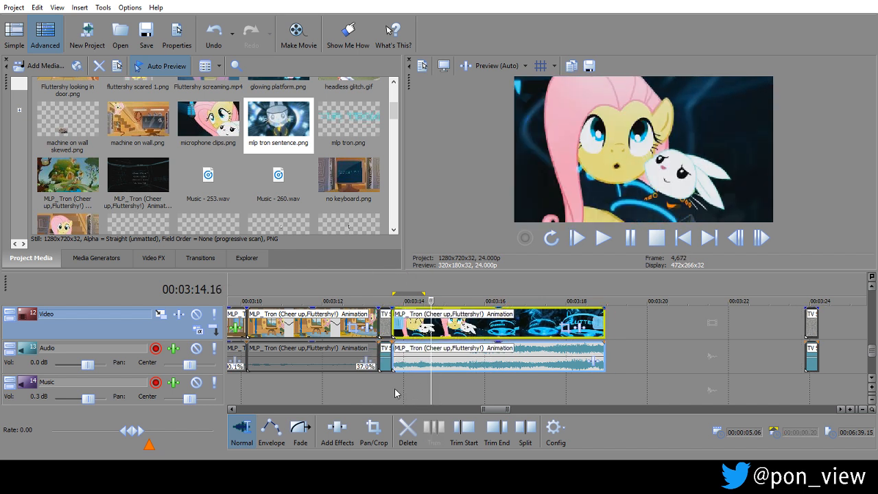
Copy the first nine frames of the Tron animation clip and paste them directly after the clip's end.
mouse_move(393, 384)
mouse_down()
mouse_move(415, 379)
mouse_move(405, 378)
mouse_up()
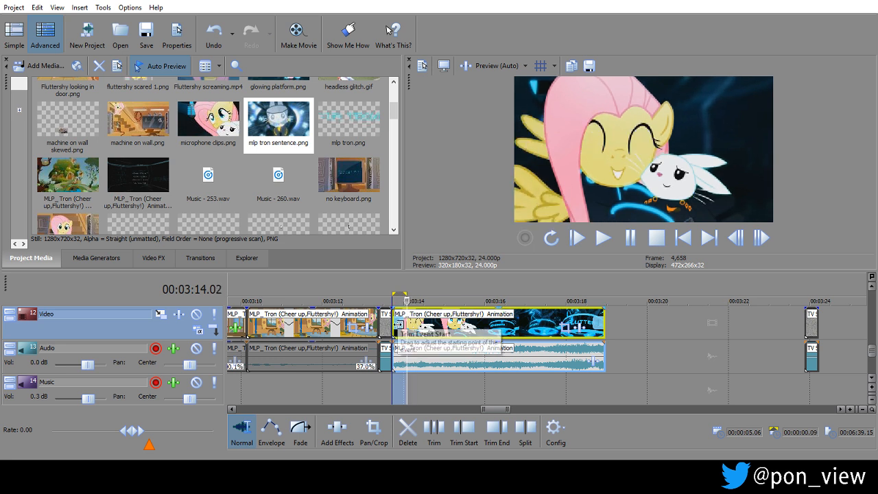
right_click(400, 323)
click(460, 179)
click(621, 322)
right_click(621, 323)
click(655, 118)
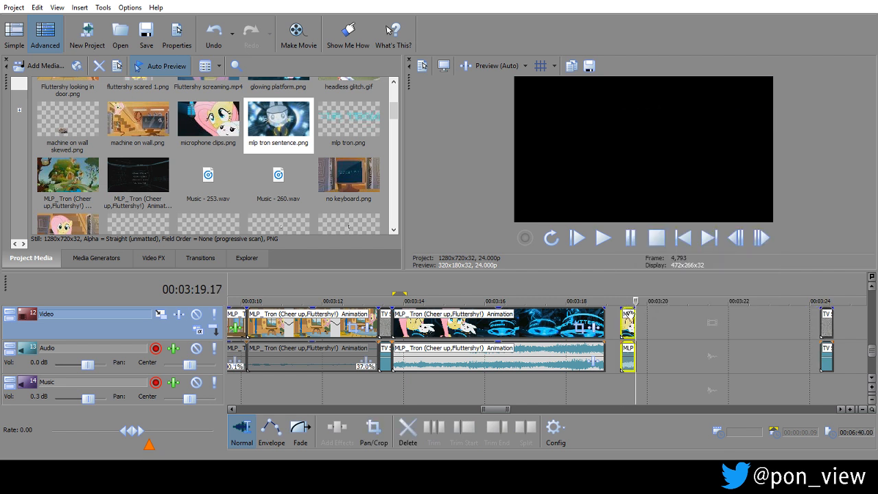
key(ctrl+z)
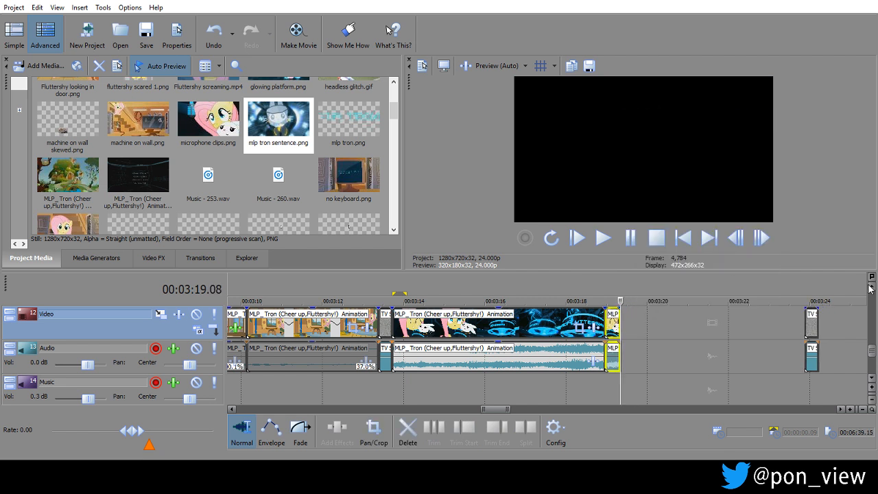
Import the 1080p Season 5 Episode 9 Slice of Life video from the Show and Movie clips folder into the project media.
click(871, 288)
click(871, 289)
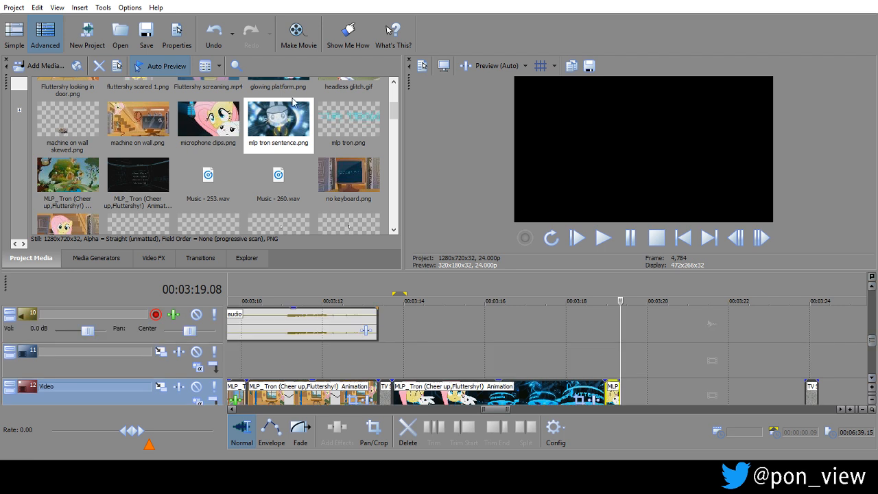
click(44, 66)
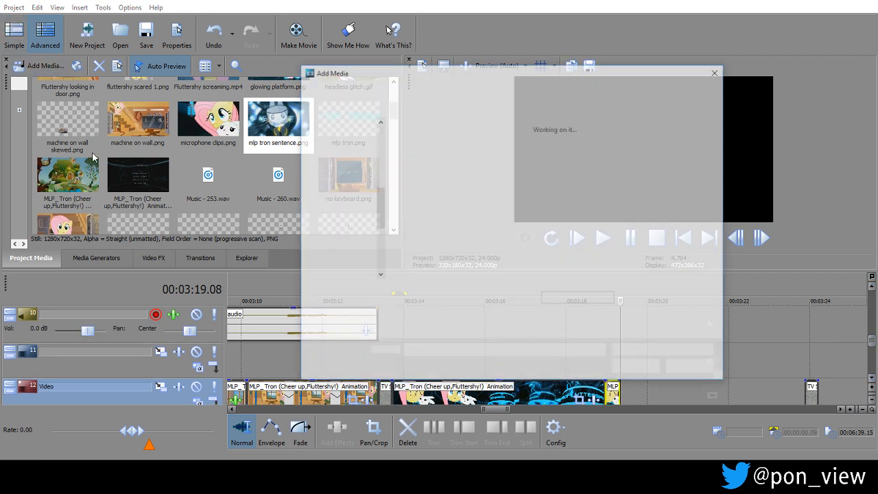
scroll(377, 234, down, 5)
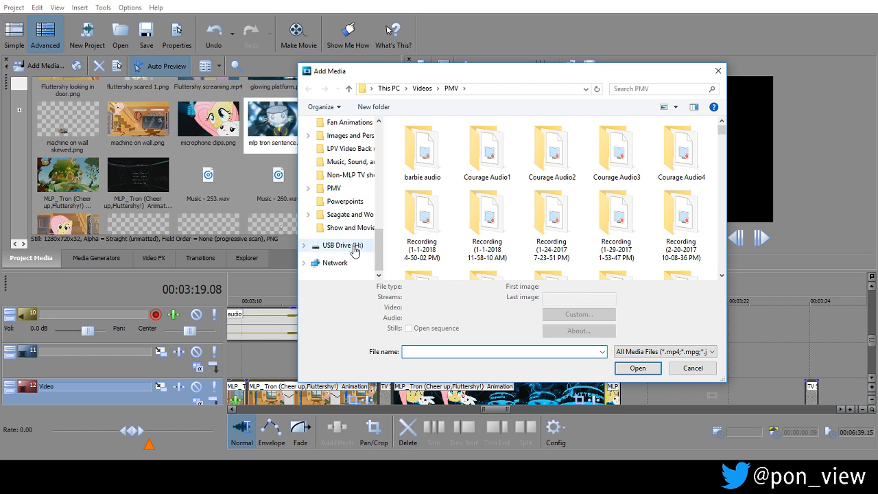
drag(378, 252, 378, 244)
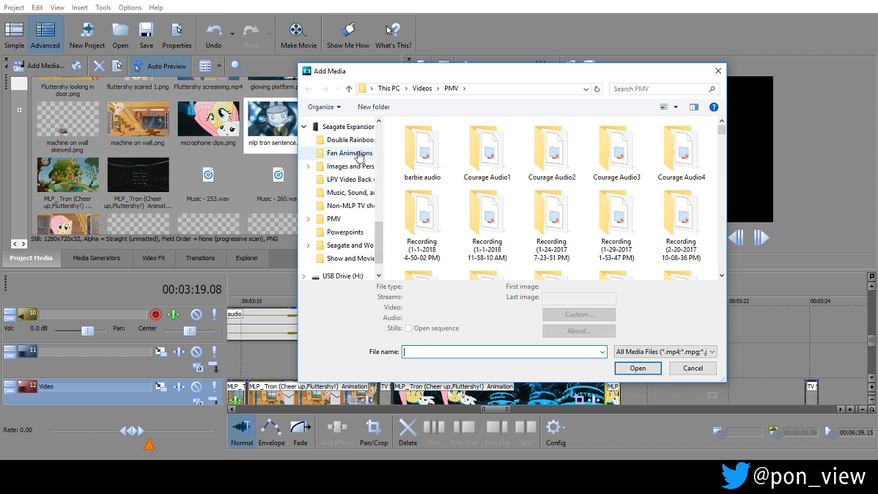
click(361, 255)
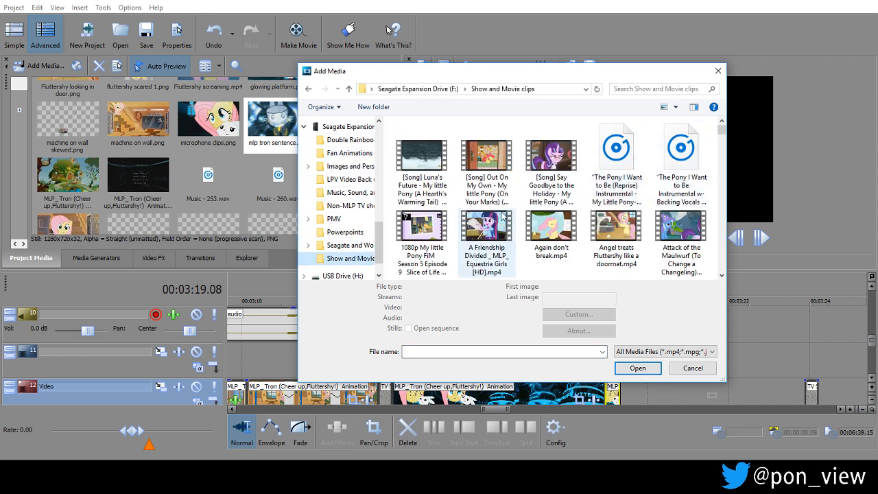
click(412, 242)
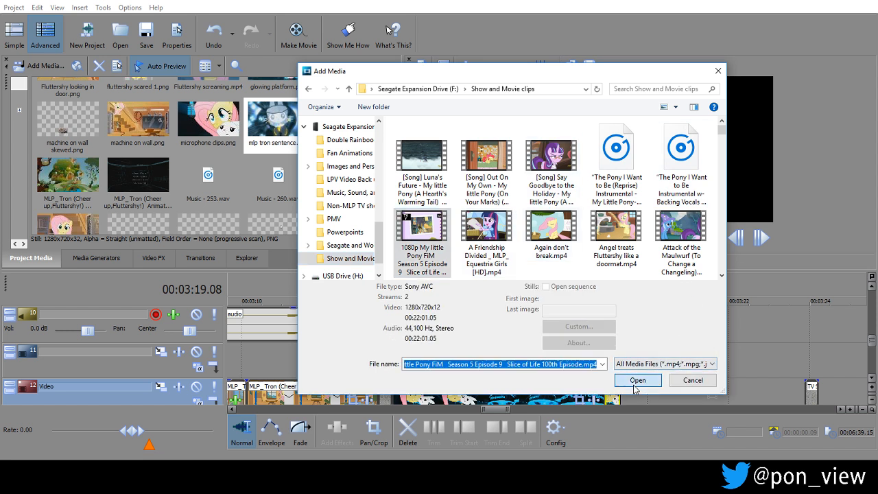
click(636, 381)
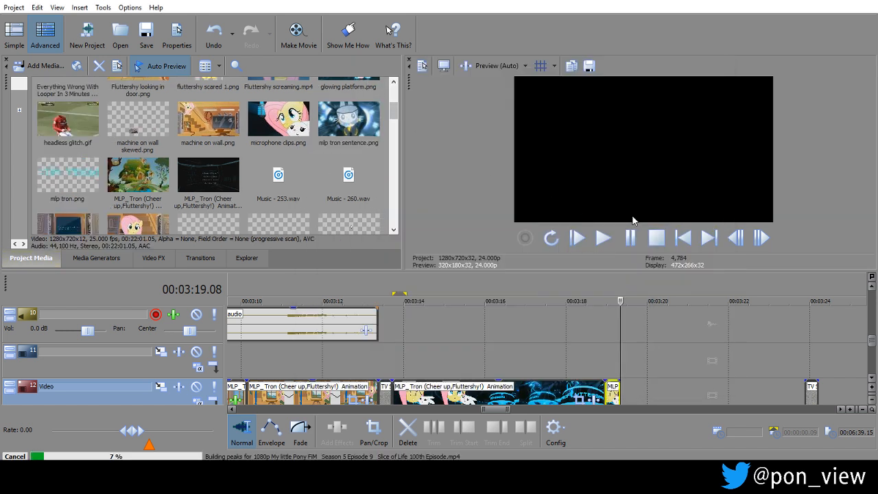
Place the imported Slice of Life episode on video track 9 and audio track 10, starting at 00:03:17.15.
click(523, 362)
scroll(551, 332, down, 3)
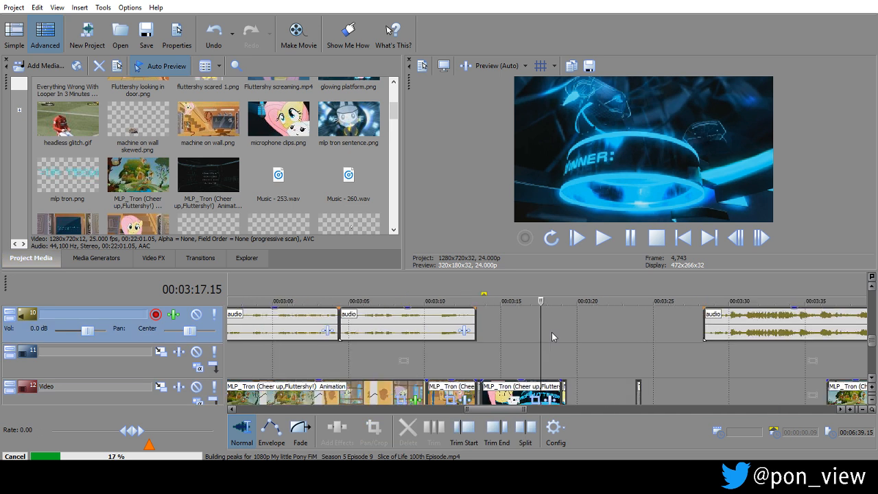
scroll(551, 332, down, 2)
click(871, 287)
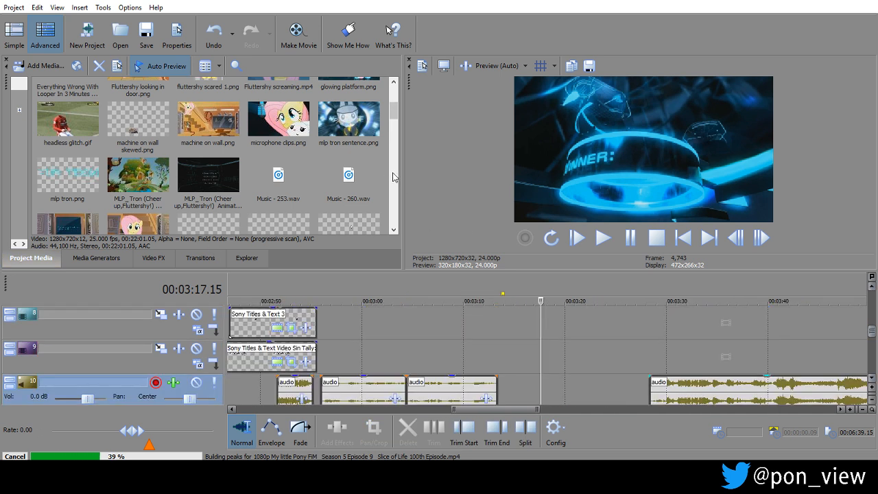
drag(395, 109, 394, 92)
drag(86, 118, 543, 358)
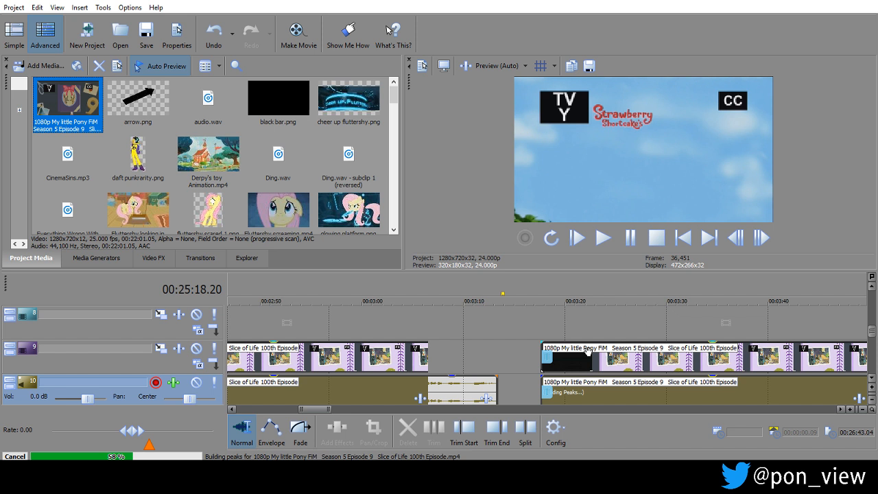
Trim both ends of the Slice of Life clip while searching its scenes, keeping a 00:00:02.22 section starting at 00:03:17.15.
drag(60, 393, 159, 348)
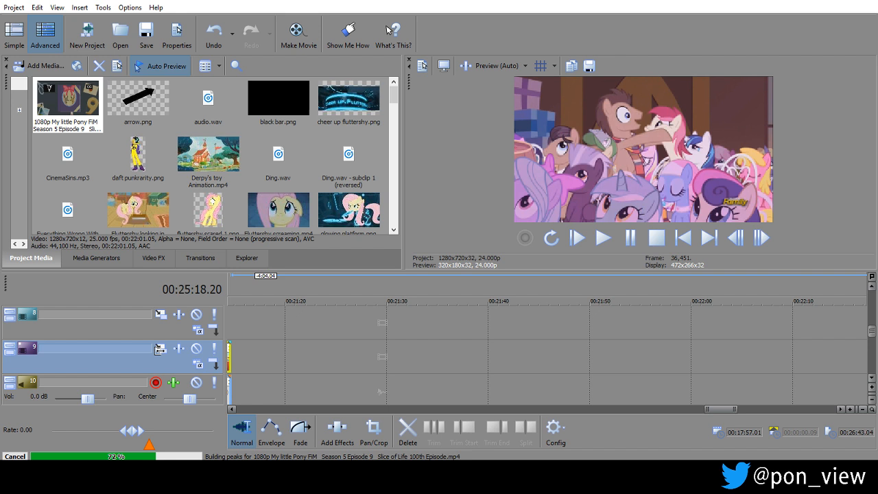
drag(160, 349, 194, 367)
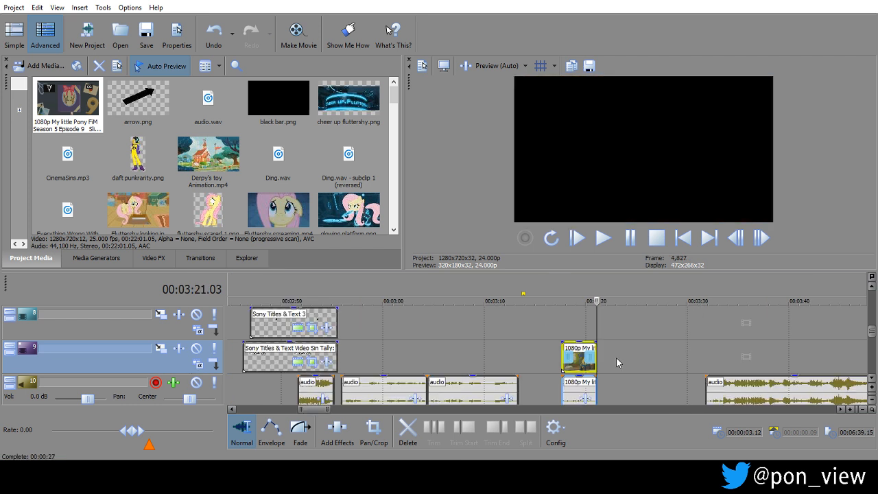
drag(595, 355, 867, 334)
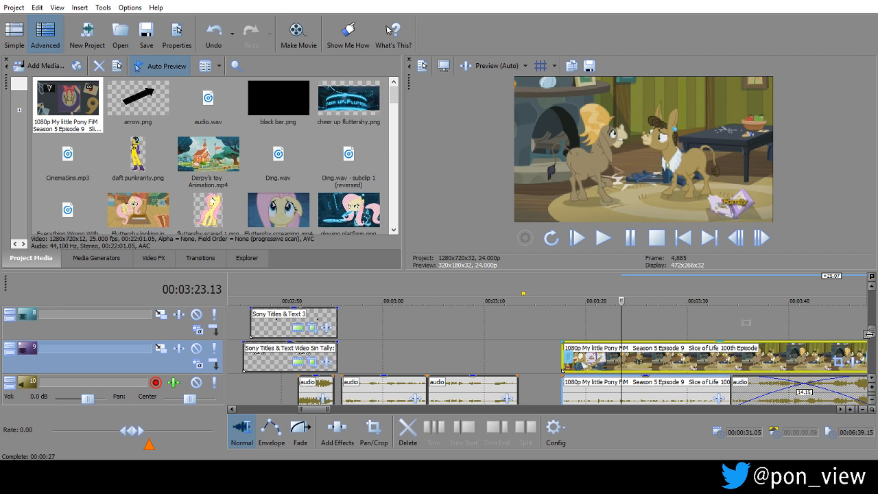
drag(868, 334, 710, 350)
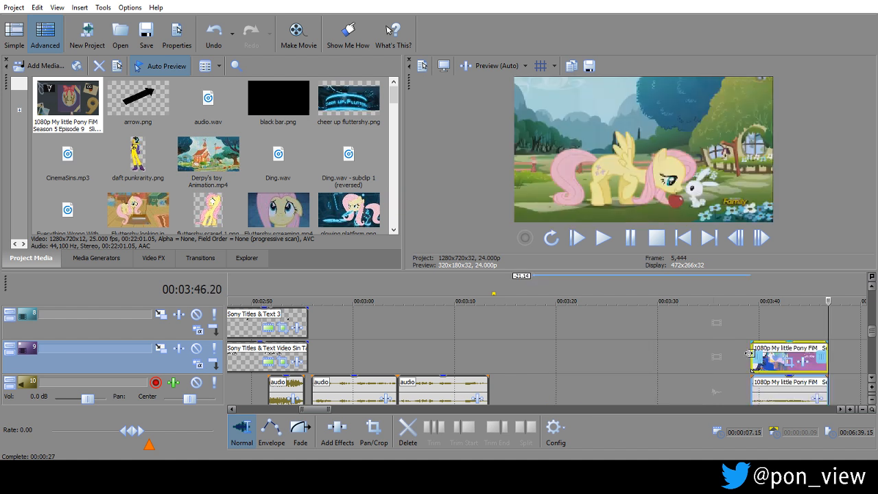
drag(748, 357, 753, 357)
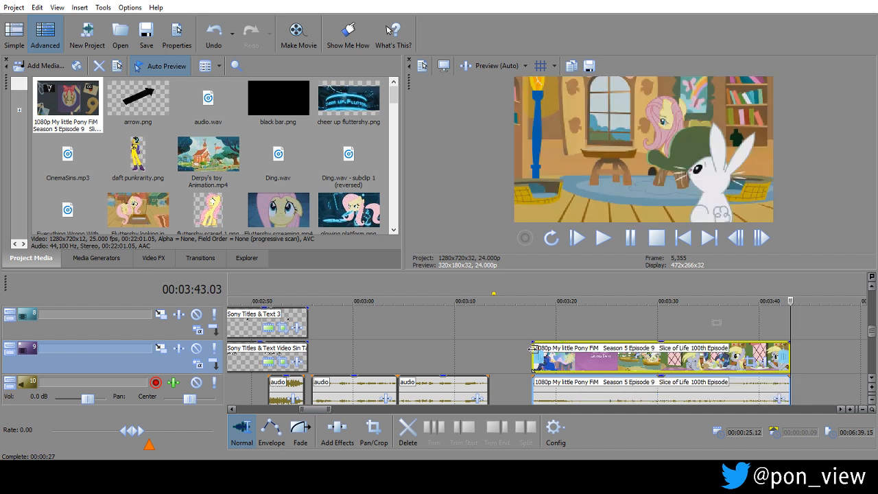
drag(529, 357, 760, 349)
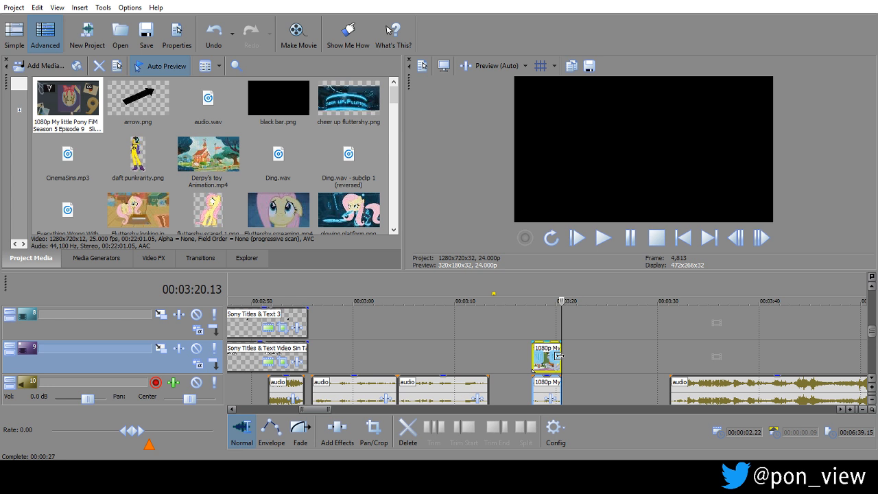
Retrim the Slice of Life clip to the shot of three ponies carrying bags, with a length of 00:00:02.15.
drag(559, 356, 789, 365)
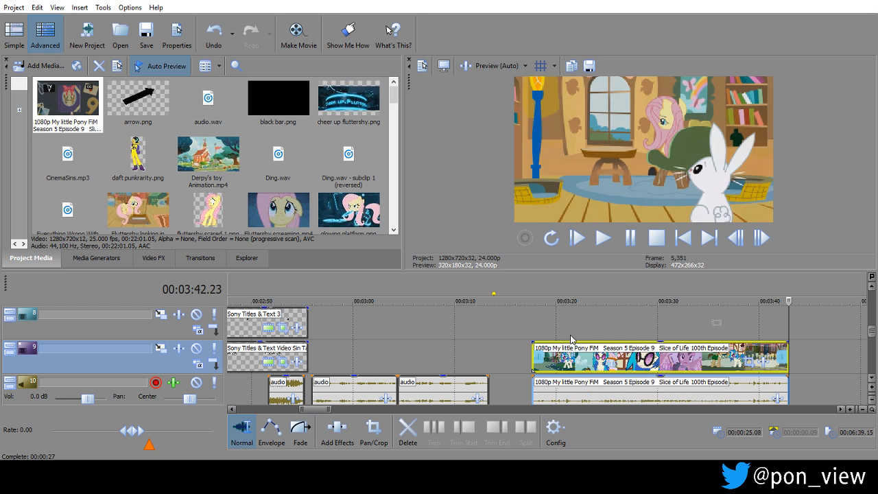
drag(533, 348, 746, 349)
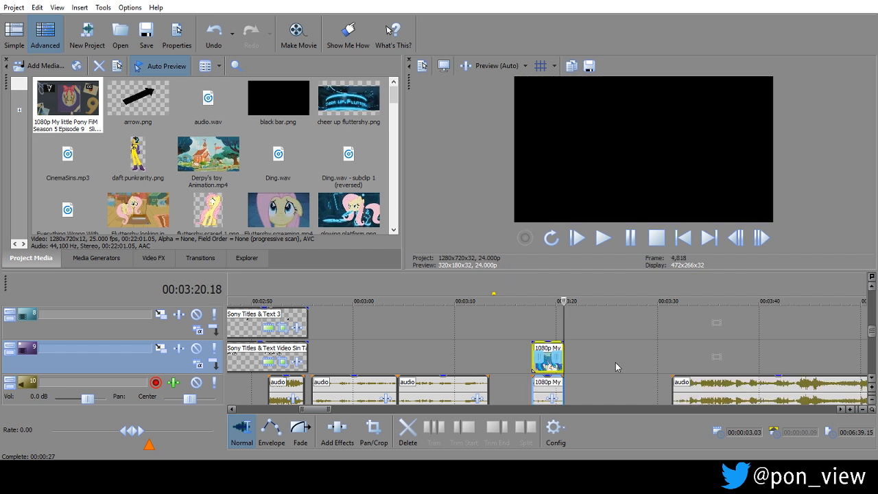
drag(563, 350, 686, 349)
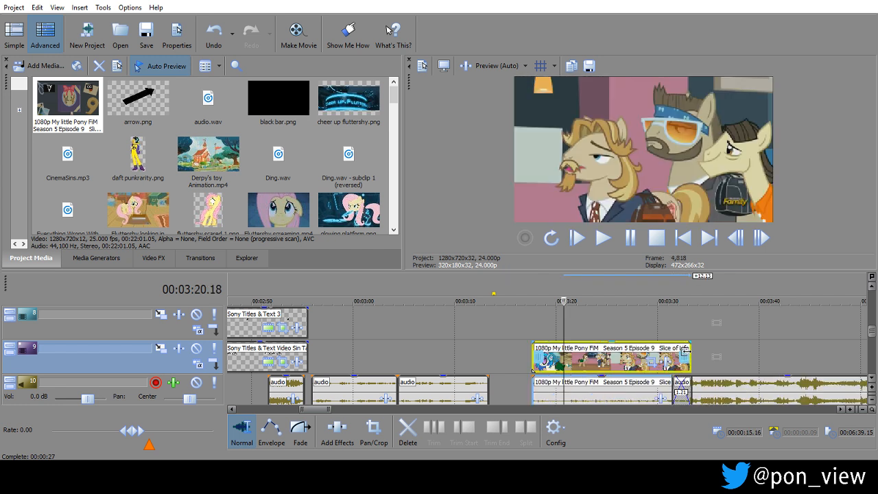
drag(684, 349, 557, 349)
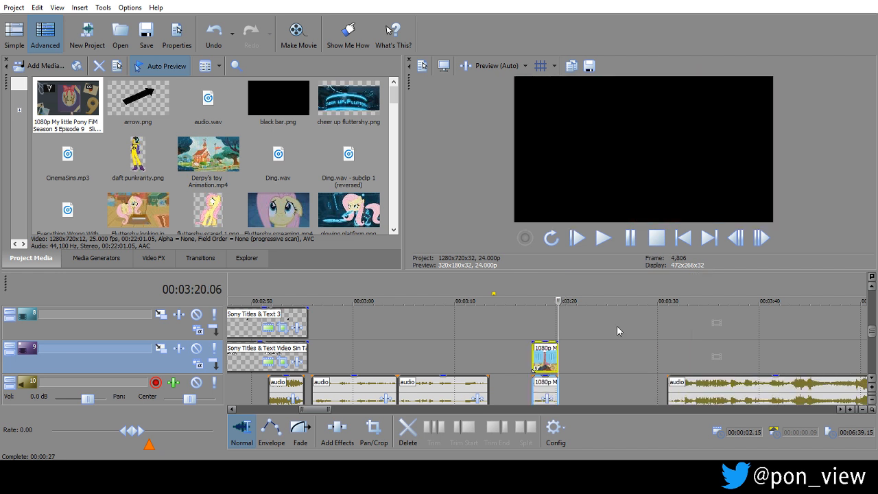
Solo audio track 10 and play the trimmed Slice of Life clip from 00:03:17.15.
click(517, 334)
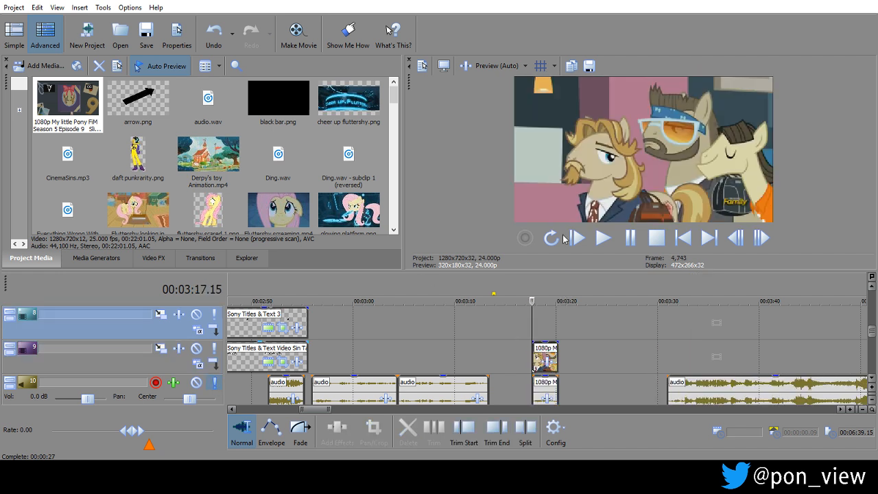
click(639, 235)
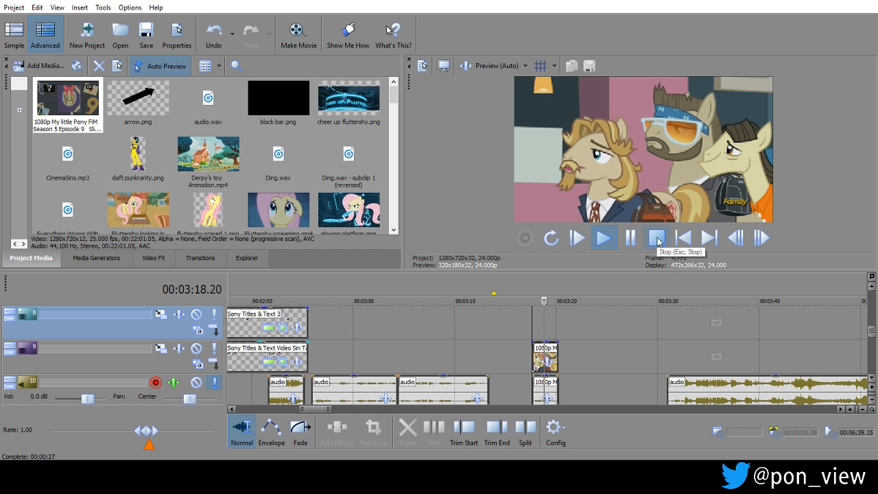
click(656, 237)
scroll(562, 334, up, 5)
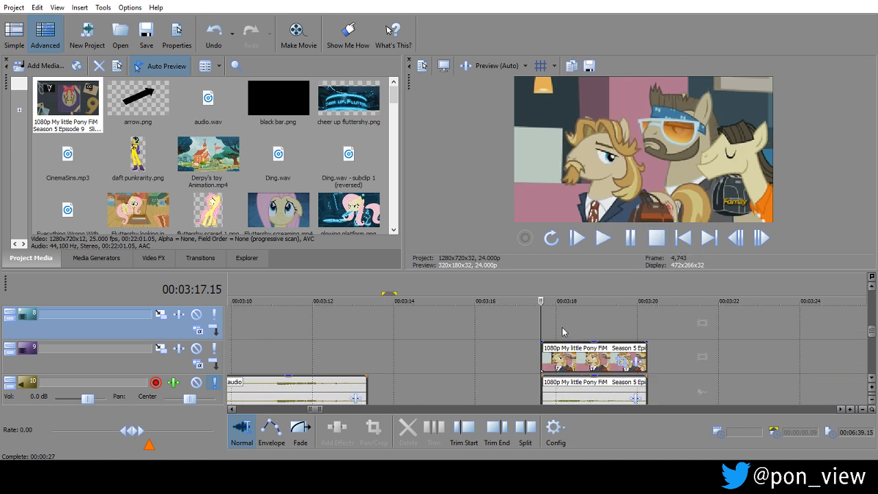
Trim both ends of the Slice of Life clip to a length of 00:00:01.06 starting at 00:03:17.15, playing it between adjustments.
drag(543, 354, 572, 352)
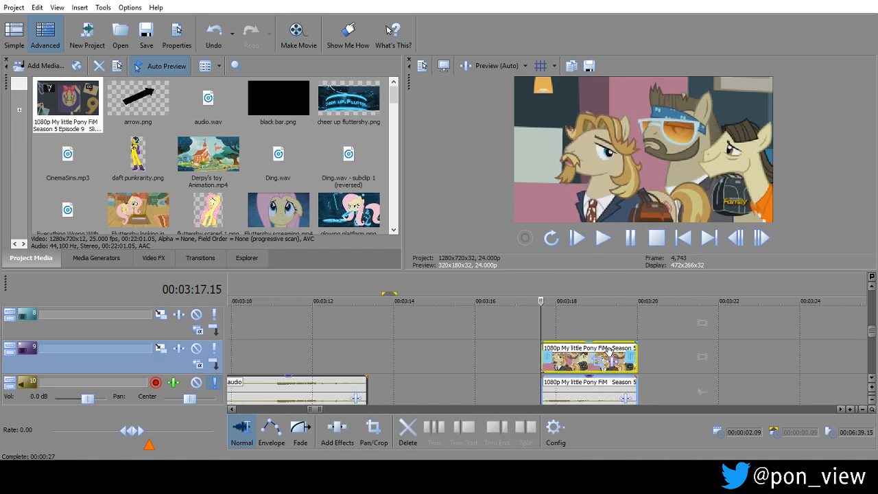
drag(627, 362, 573, 361)
click(634, 237)
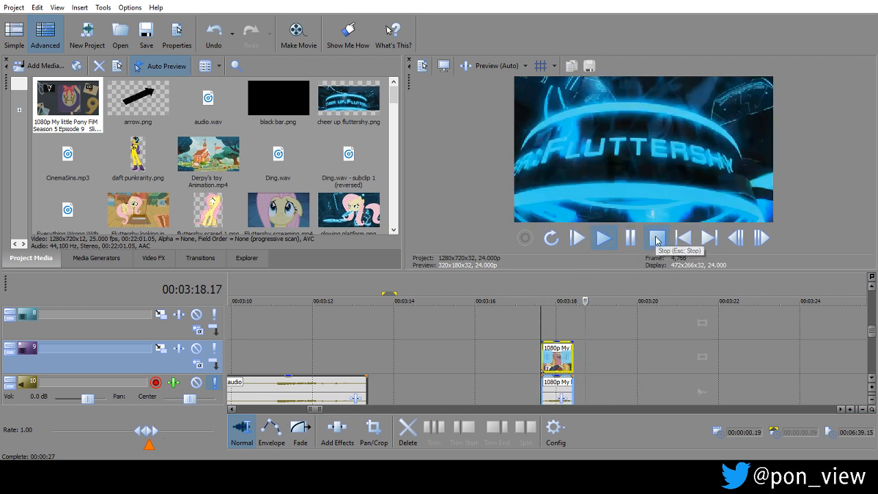
mouse_move(575, 352)
mouse_down()
mouse_move(595, 346)
mouse_move(587, 341)
mouse_up()
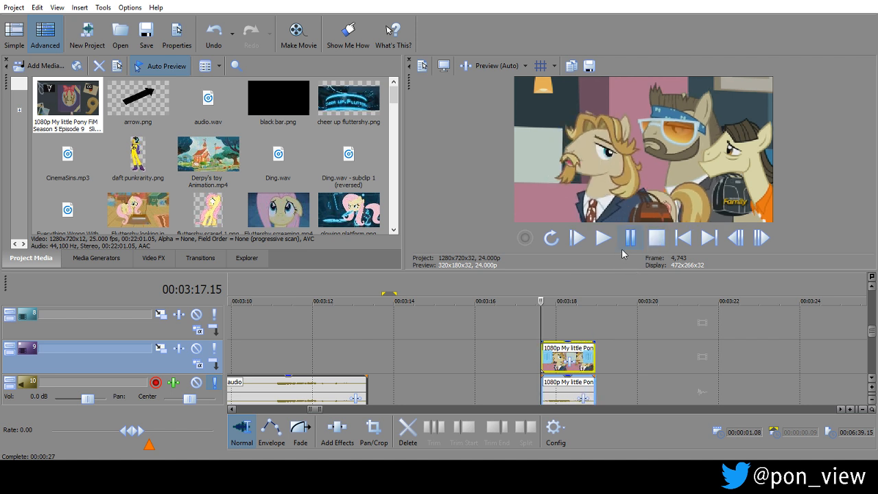
key(space)
click(654, 238)
scroll(594, 339, up, 3)
drag(703, 351, 692, 351)
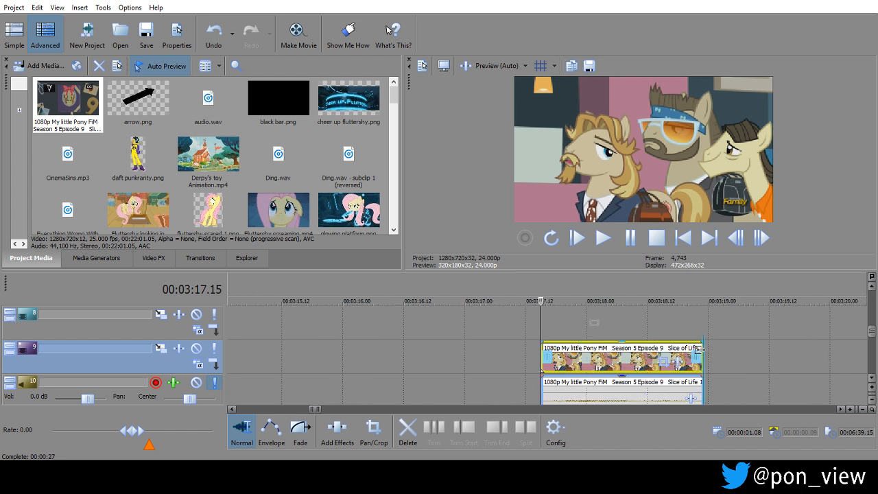
Mute the video event of the Slice of Life clip on track 9 so the Tron footage underneath shows.
right_click(623, 365)
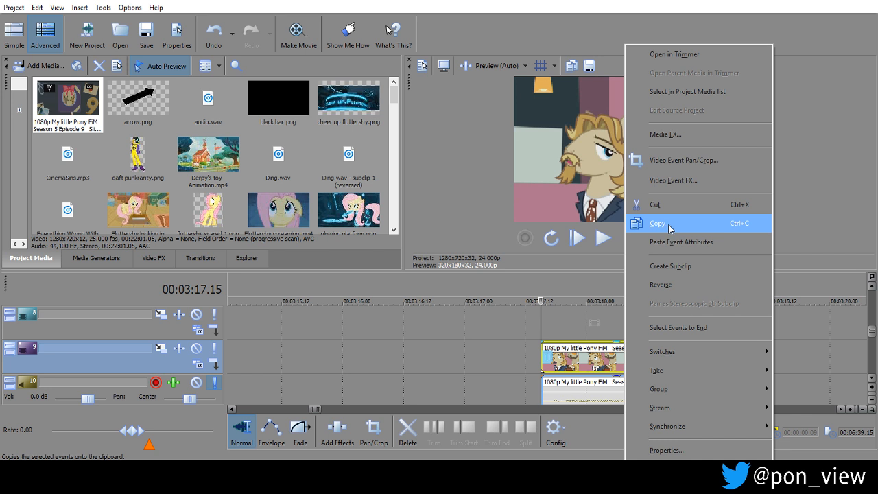
mouse_move(686, 352)
click(557, 212)
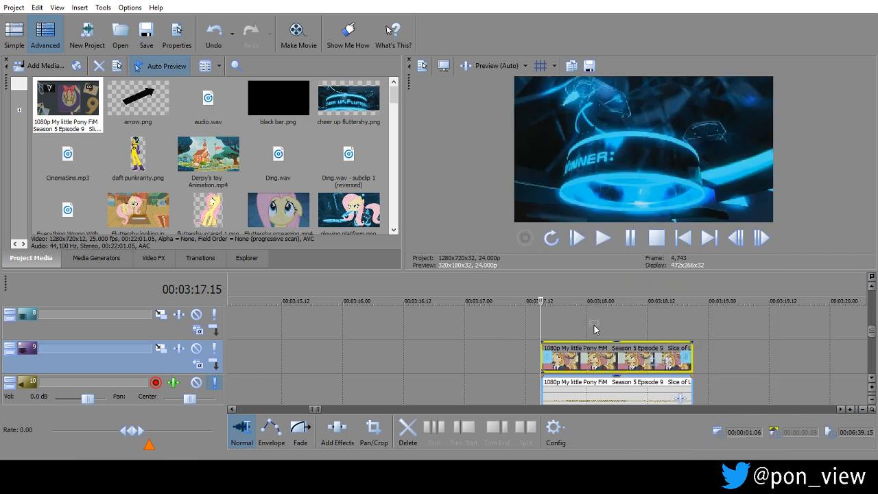
click(595, 332)
Move the Slice of Life clip to the end of the preceding audio clip, then on to about 00:03:24.
scroll(595, 330, down, 5)
drag(548, 353, 411, 354)
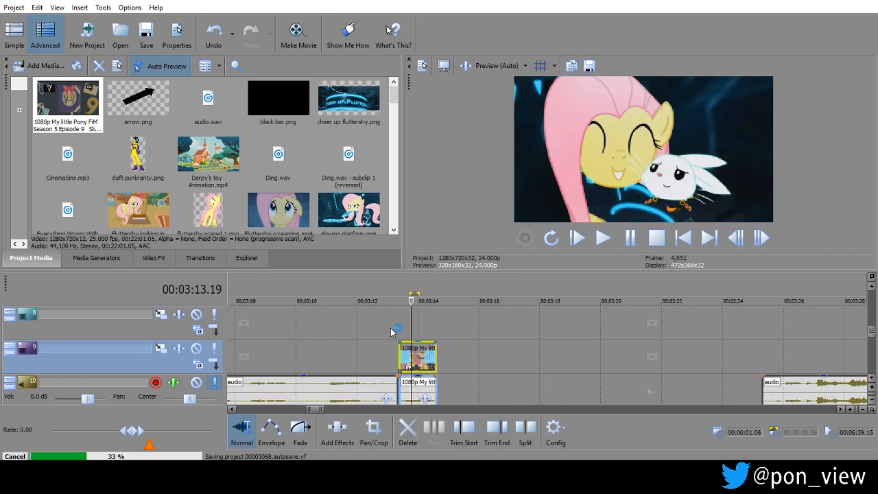
click(386, 333)
scroll(386, 332, down, 3)
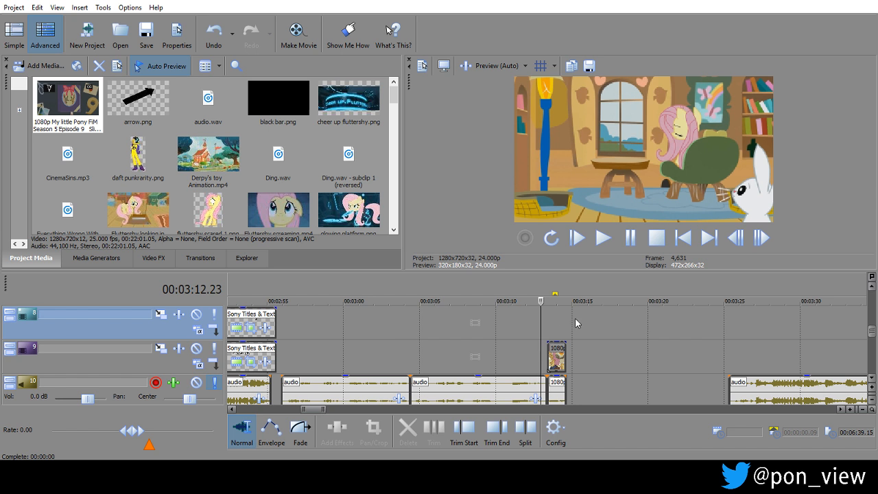
click(556, 352)
drag(557, 351, 720, 356)
click(697, 353)
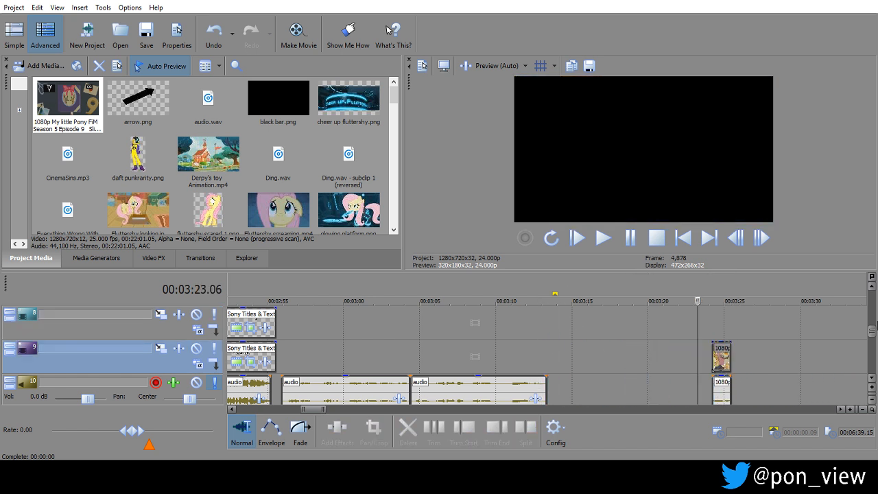
Place the Slice of Life clip at 00:03:18.23, in line with the start of the short final Tron segment on the Video track.
click(871, 379)
click(872, 379)
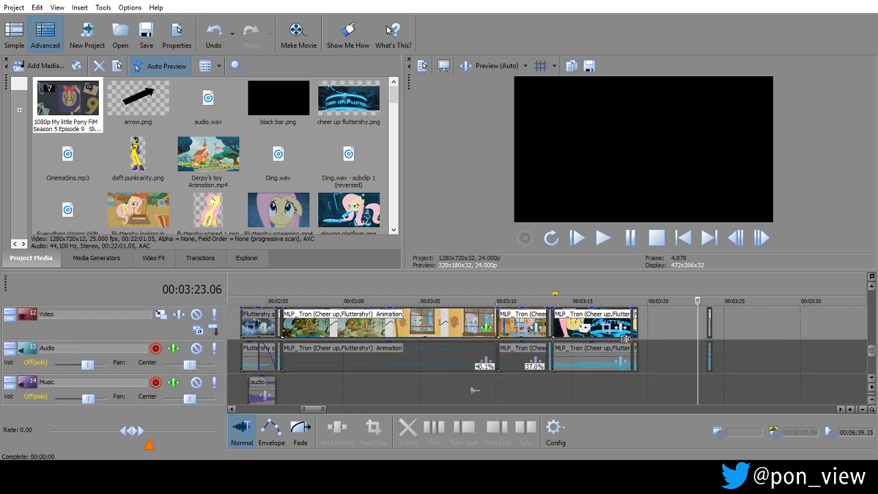
click(631, 384)
click(631, 385)
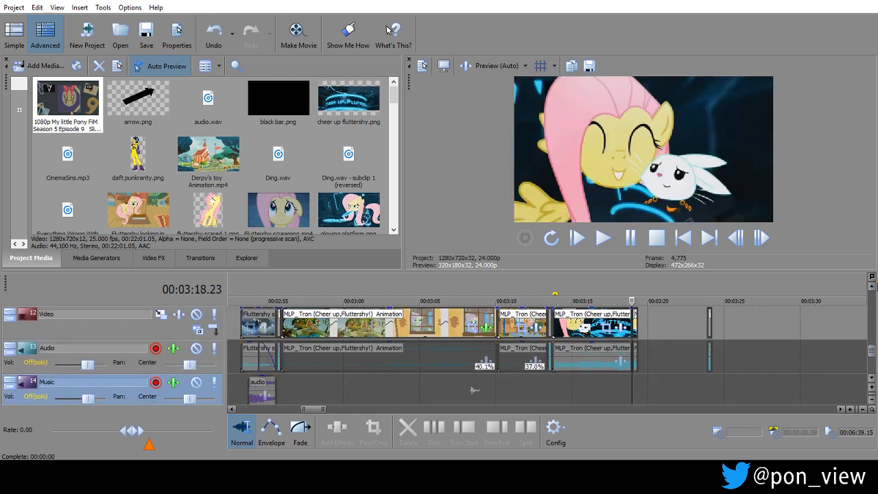
click(871, 286)
click(872, 285)
drag(724, 309, 642, 330)
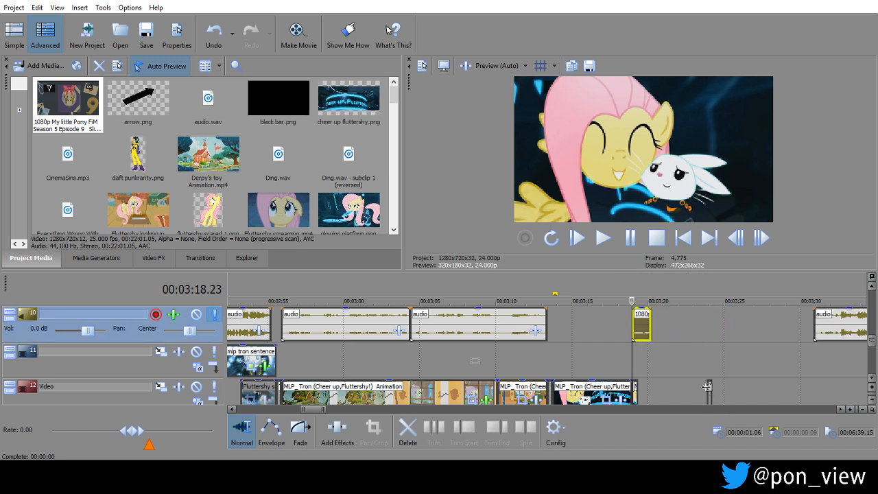
Move the TV Static effect clip to the end of the Slice of Life clip and fill the gap with repeated short Tron segments.
drag(709, 387, 654, 386)
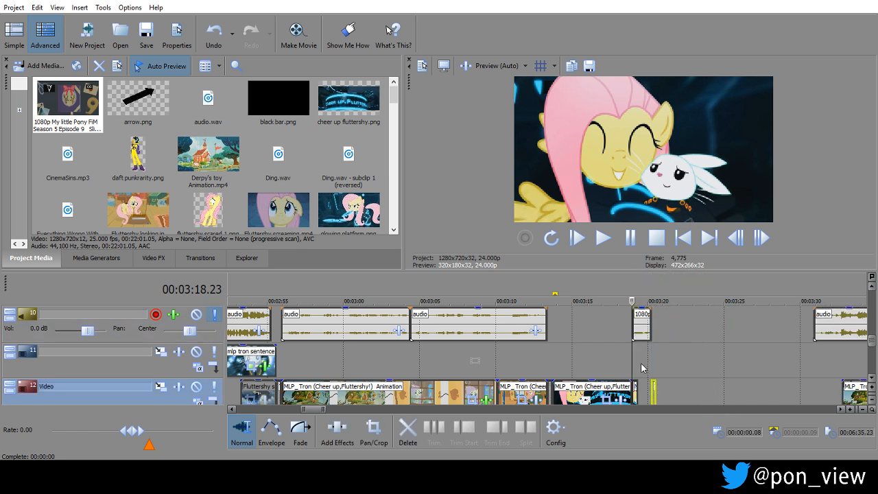
click(648, 364)
scroll(642, 367, up, 3)
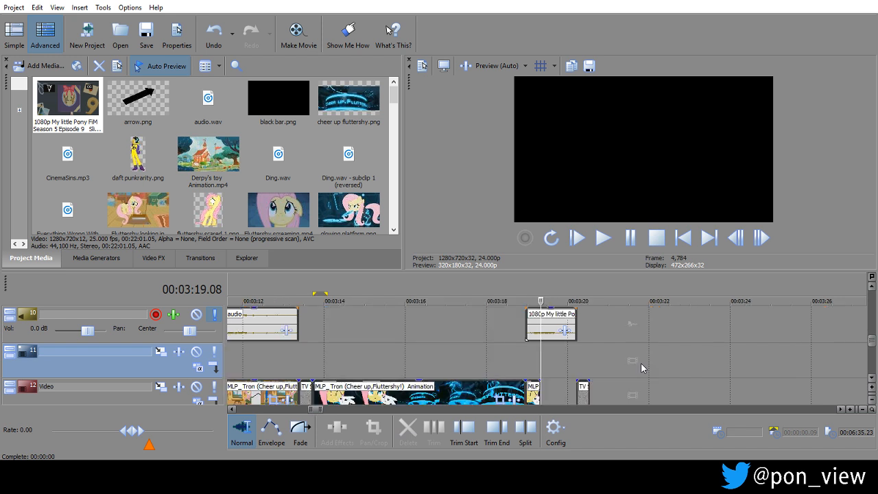
click(533, 393)
ctrl+drag(535, 394, 563, 386)
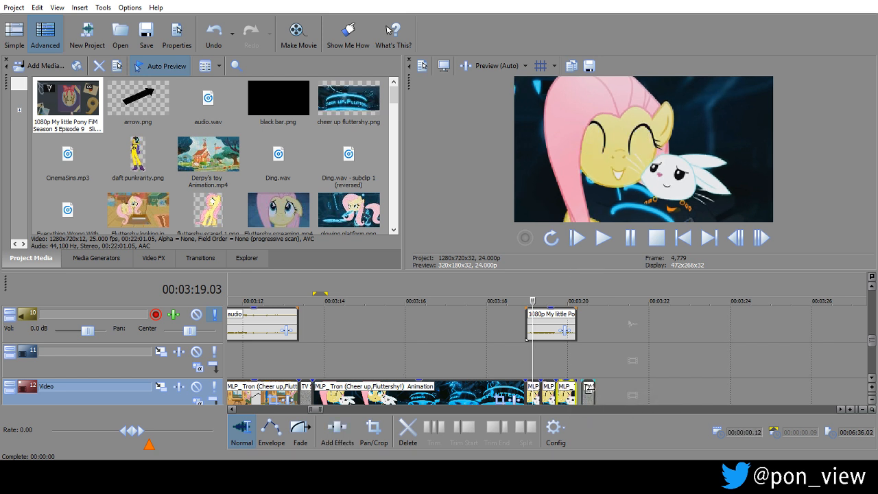
Move the TV Static effect clip flush against the end of the last short Tron segment.
click(589, 392)
drag(591, 393, 587, 394)
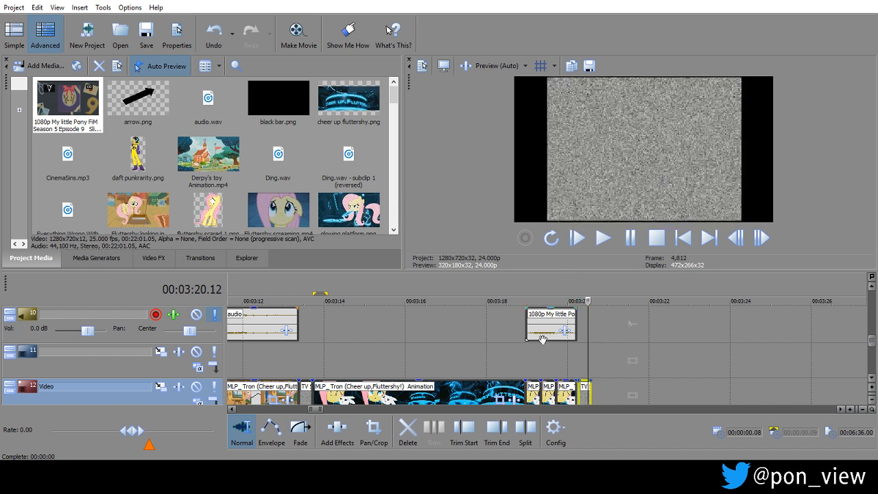
click(569, 356)
scroll(568, 353, up, 4)
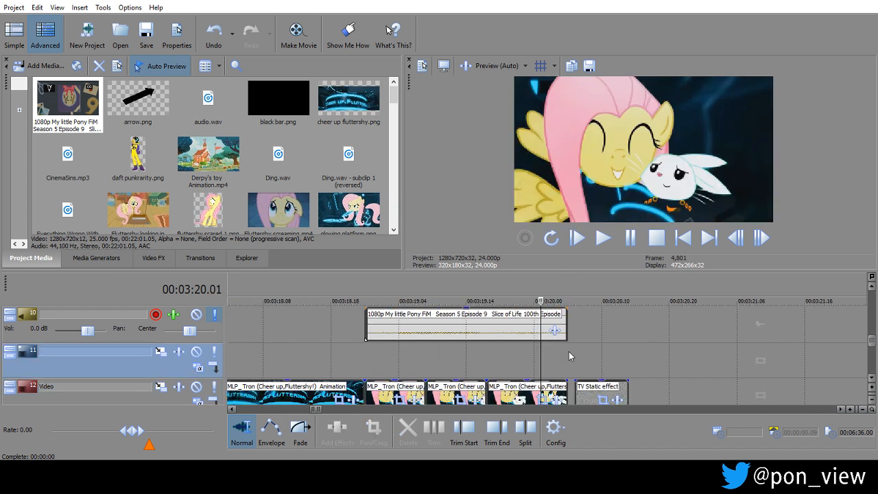
drag(603, 392, 594, 392)
click(505, 336)
scroll(505, 336, down, 1)
scroll(505, 336, down, 1)
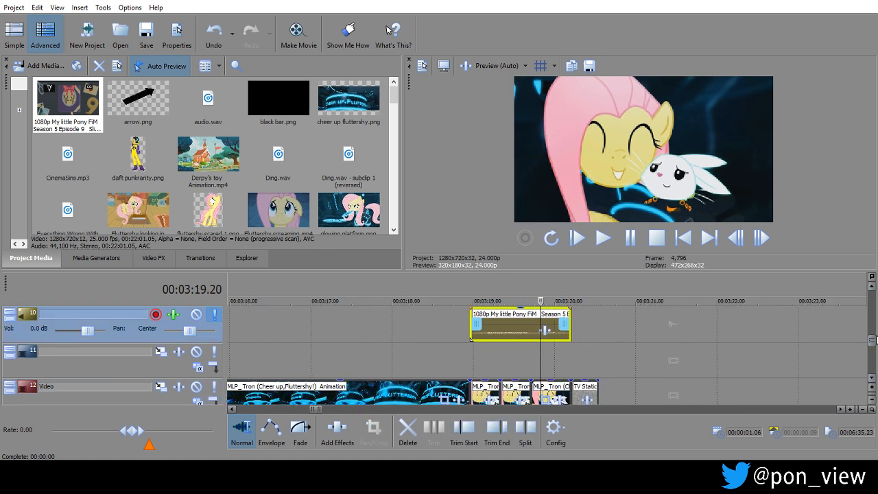
Turn off solo on audio track 10 to restore the sound of the other tracks.
drag(873, 347, 873, 355)
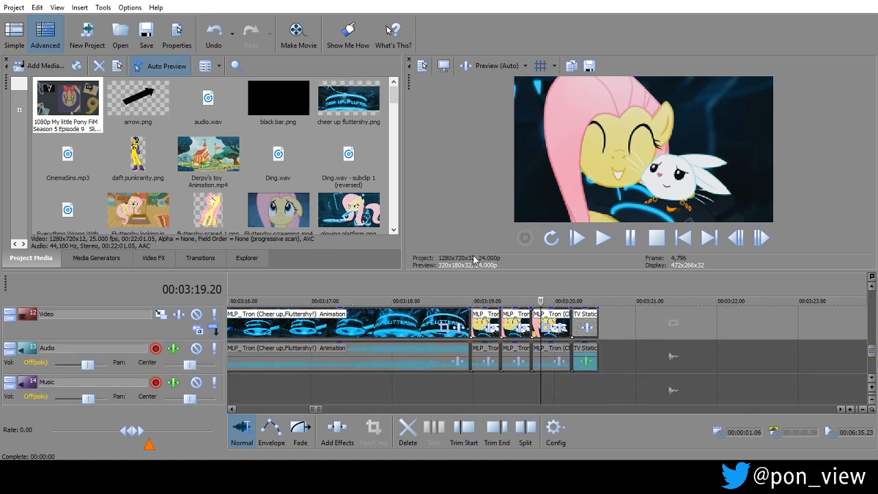
click(873, 286)
click(874, 286)
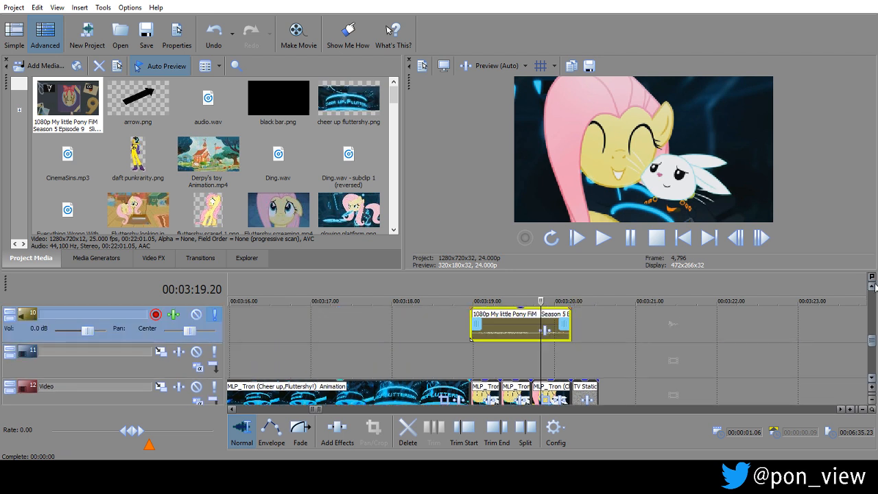
click(874, 286)
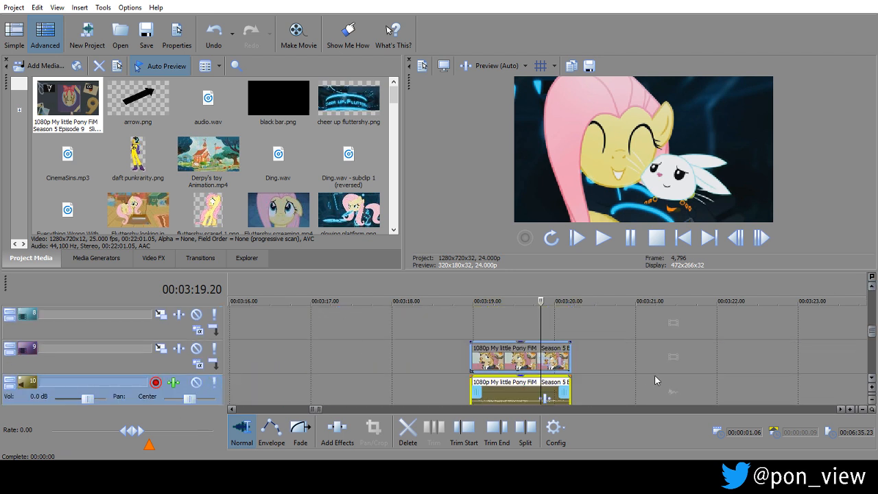
click(871, 378)
click(871, 378)
click(872, 378)
click(872, 378)
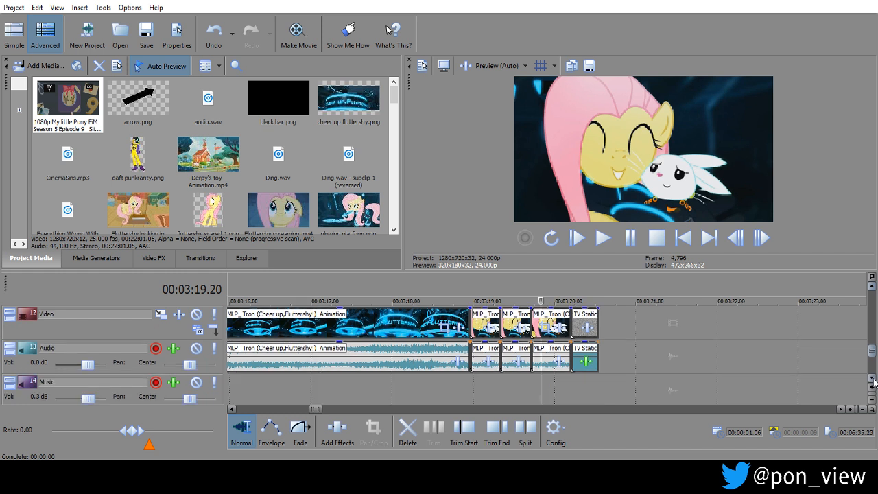
Mute the audio events of the three short repeated Tron segments before the TV Static effect.
click(482, 351)
right_click(483, 350)
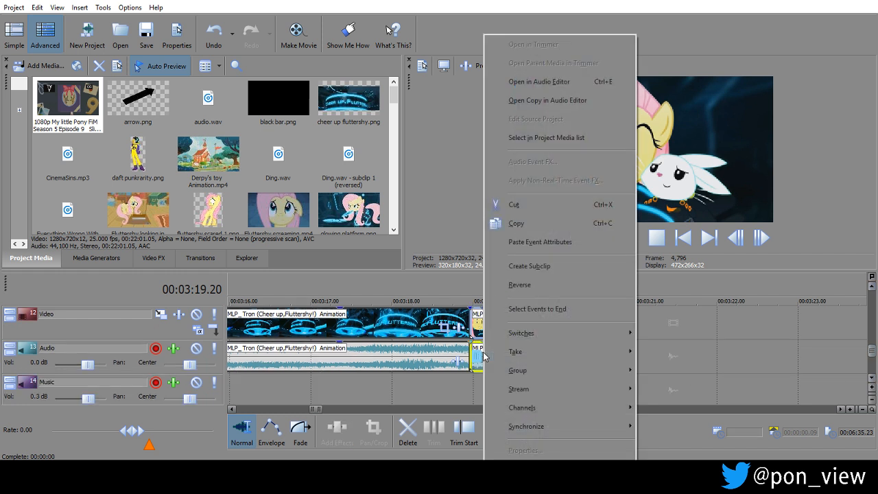
mouse_move(596, 334)
click(664, 334)
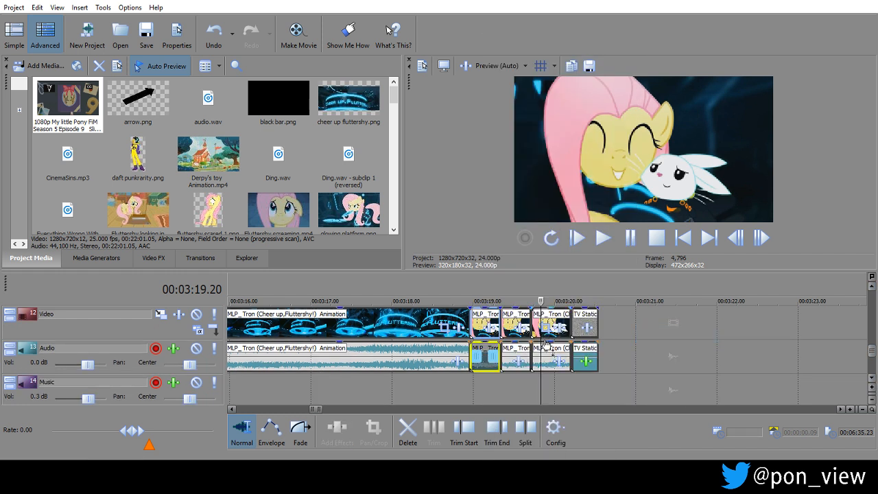
right_click(520, 347)
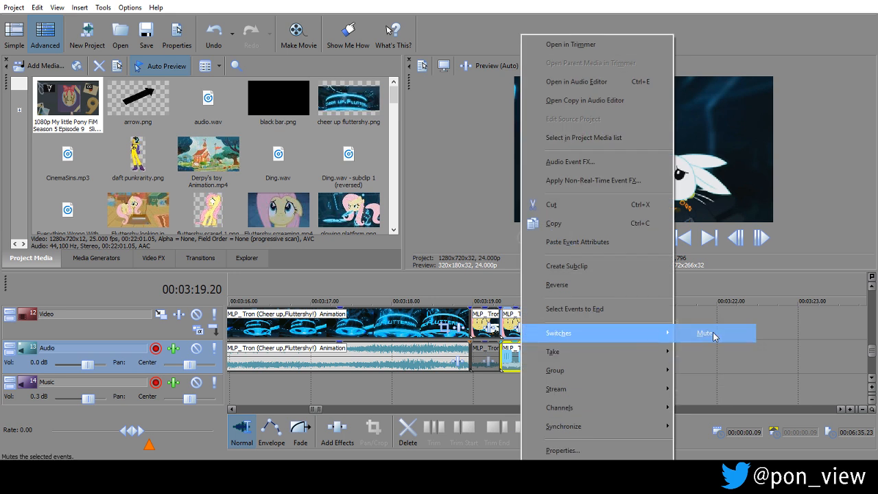
click(719, 334)
right_click(555, 355)
mouse_move(686, 332)
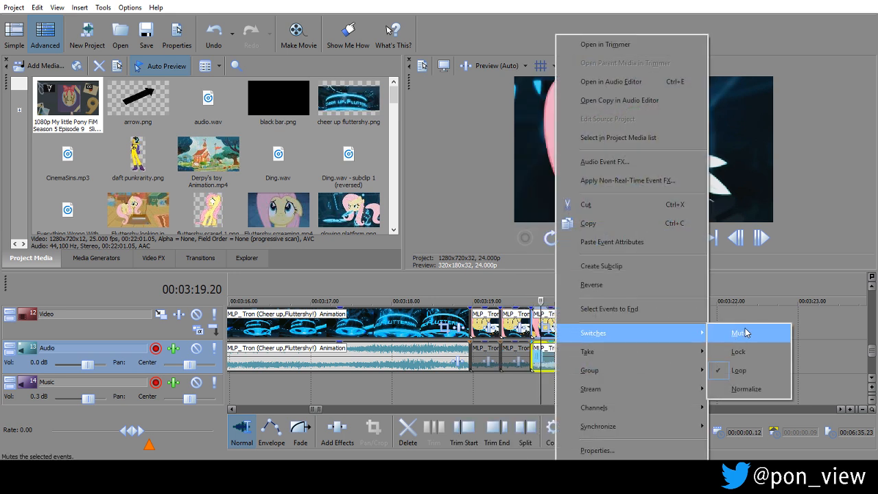
click(746, 333)
Play the sequence from 00:03:18.19 through the repeated Tron segments.
click(457, 391)
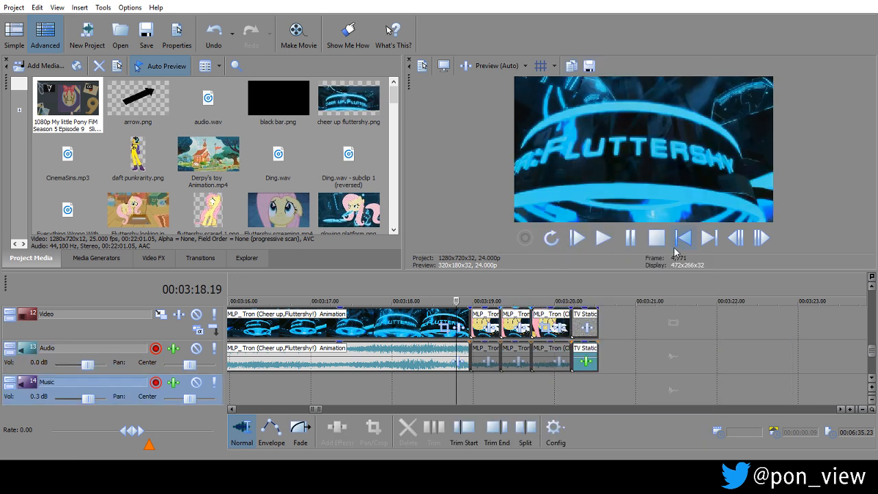
click(632, 242)
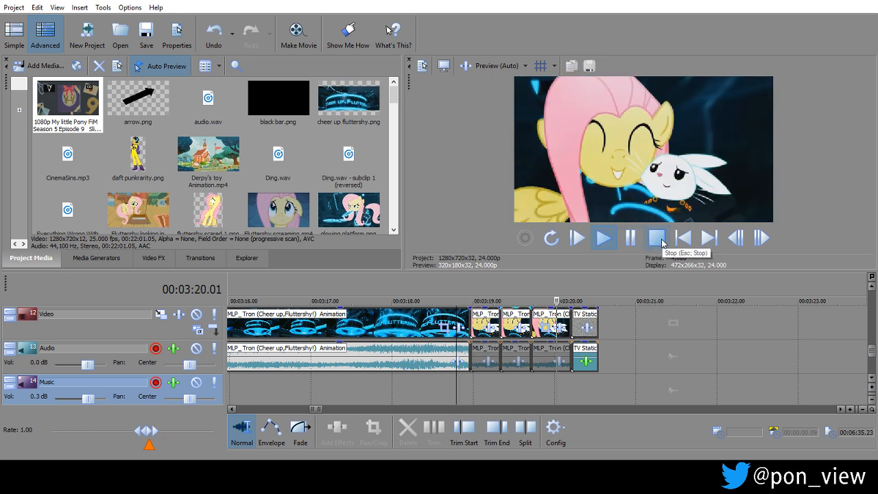
click(657, 238)
Adjust the event switches of the Slice of Life audio clip on track 10 and play the section from 00:03:18.03.
click(871, 292)
click(871, 293)
click(512, 395)
right_click(511, 395)
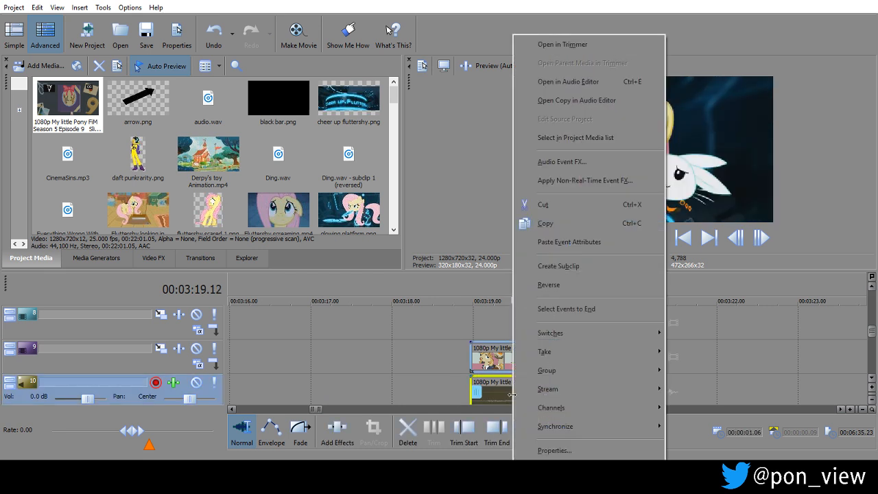
mouse_move(589, 332)
click(695, 332)
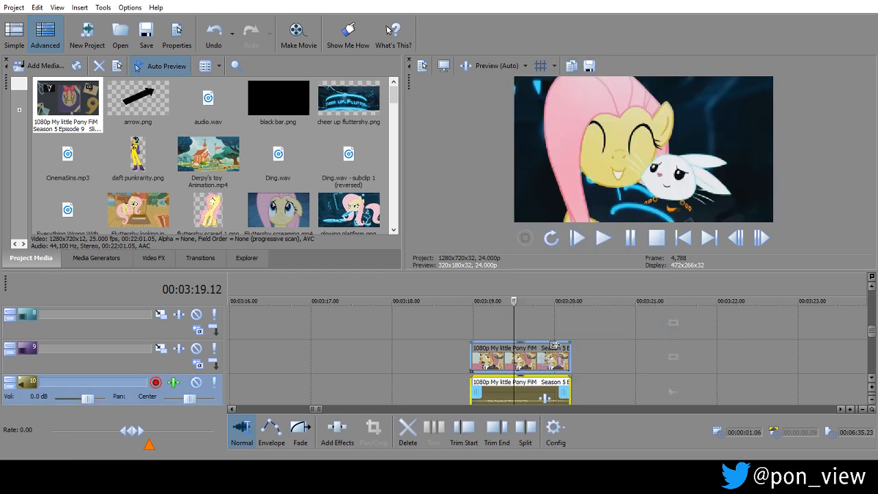
click(403, 351)
key(space)
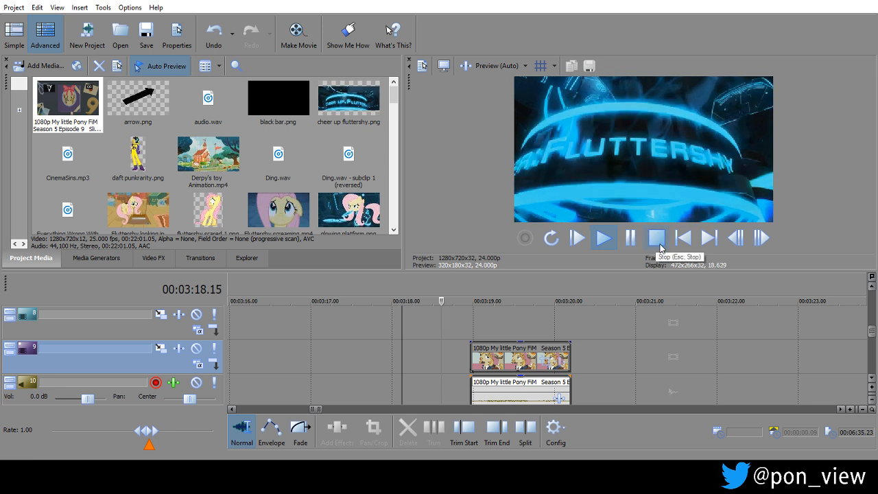
click(660, 245)
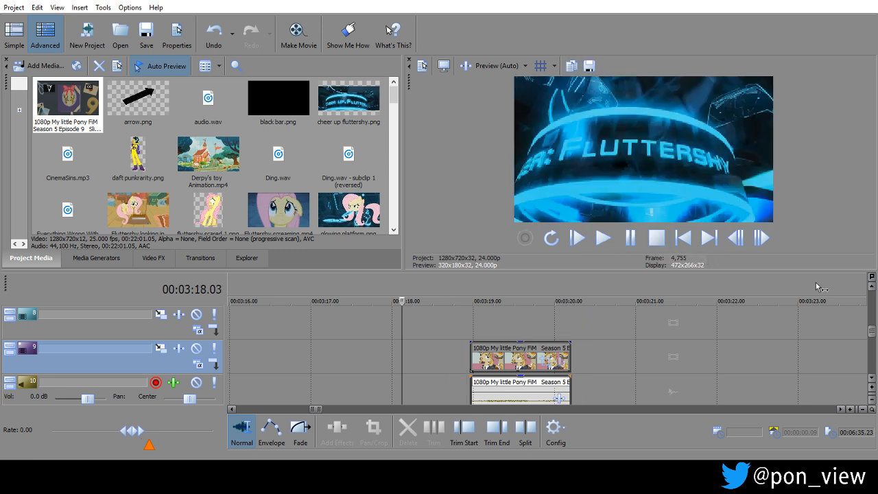
Extend the end of the long Tron animation clip to about 00:06:38 and select a section of about 10 seconds ending near 00:06:25.
click(872, 377)
scroll(872, 379, down, 4)
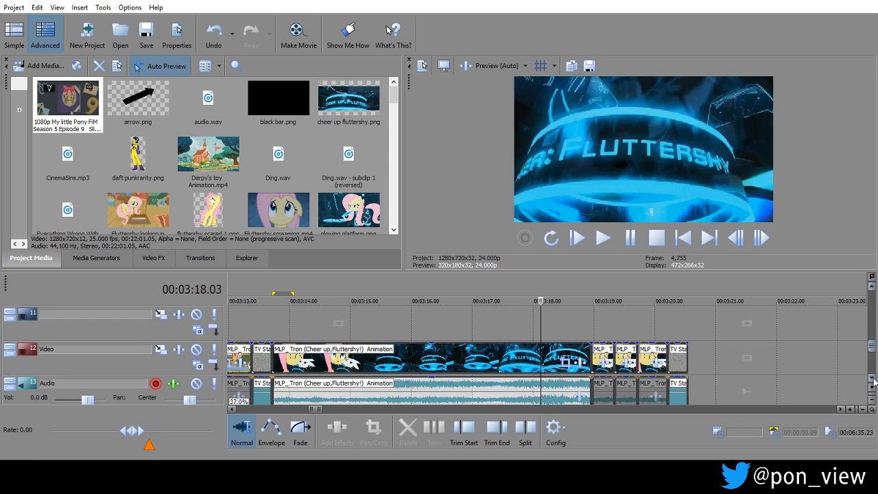
scroll(873, 382, down, 2)
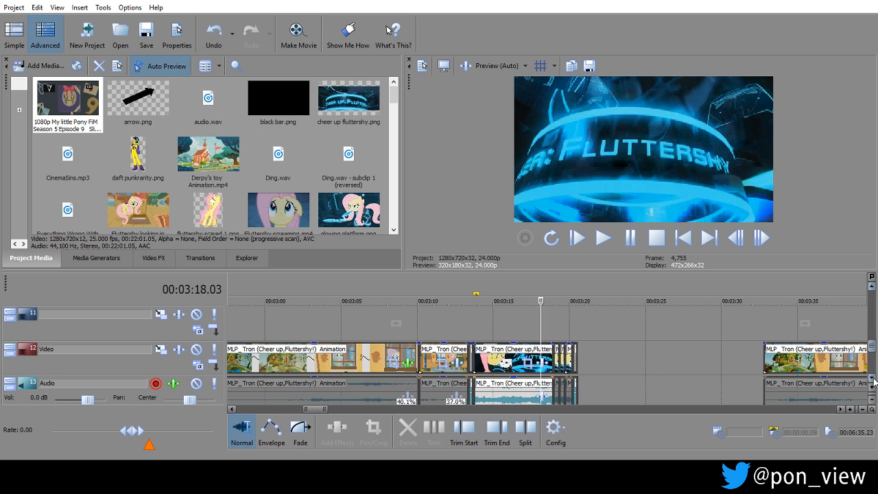
scroll(873, 382, down, 2)
scroll(873, 382, down, 1)
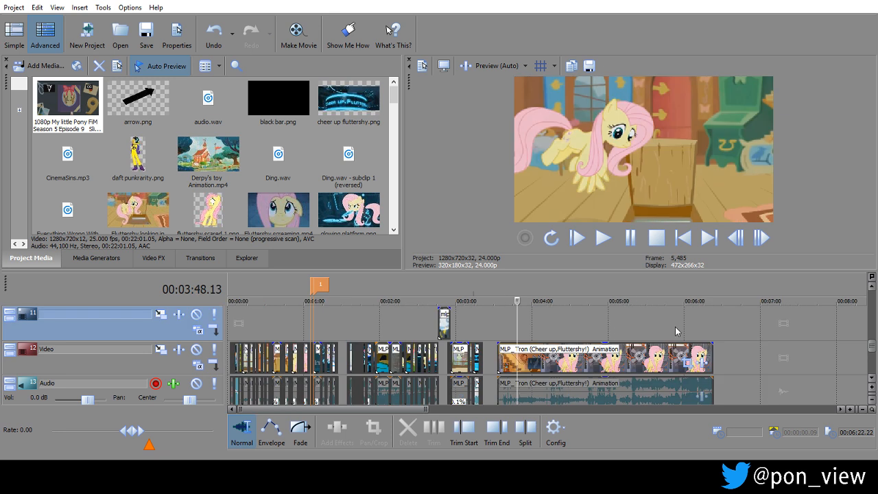
click(674, 327)
scroll(675, 327, up, 1)
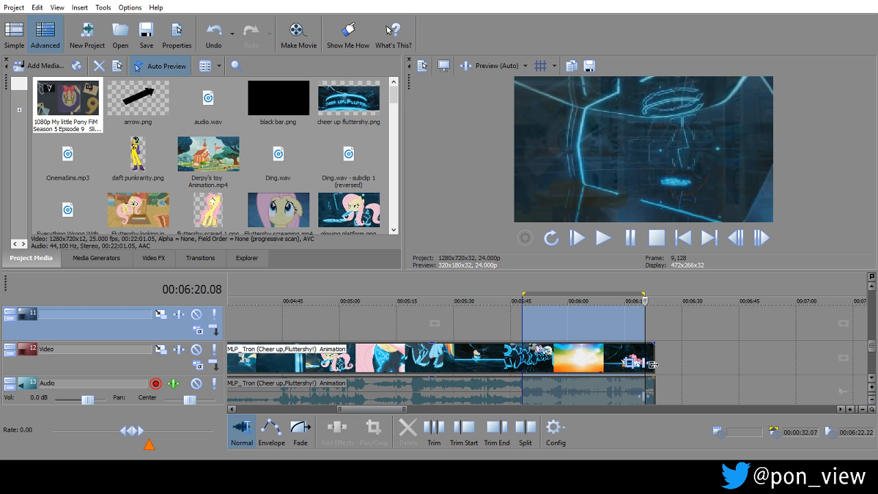
drag(652, 364, 709, 355)
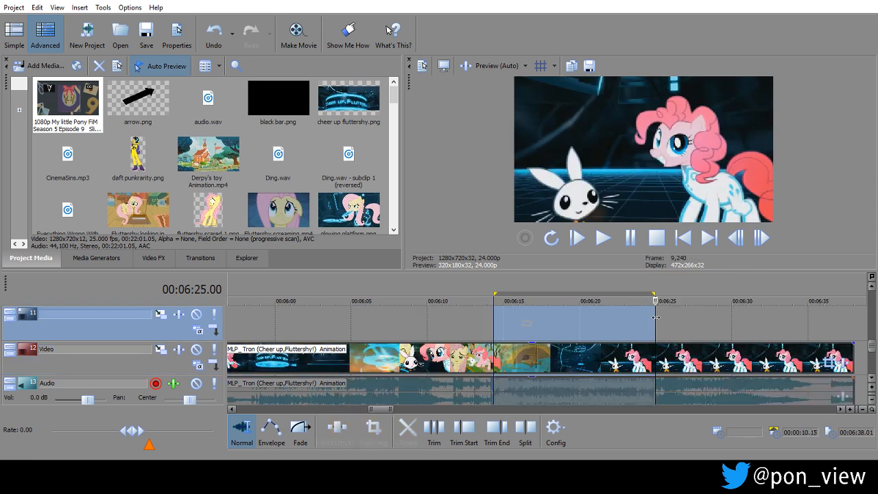
drag(656, 317, 667, 317)
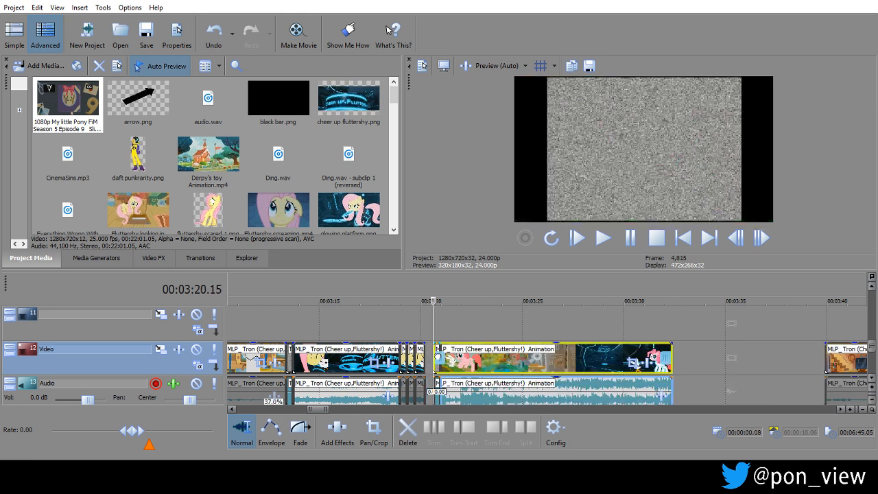
Place the TV static clip directly after the repeated Tron segments and line up the new Tron segment behind it on the Video and Audio tracks.
drag(437, 356, 439, 356)
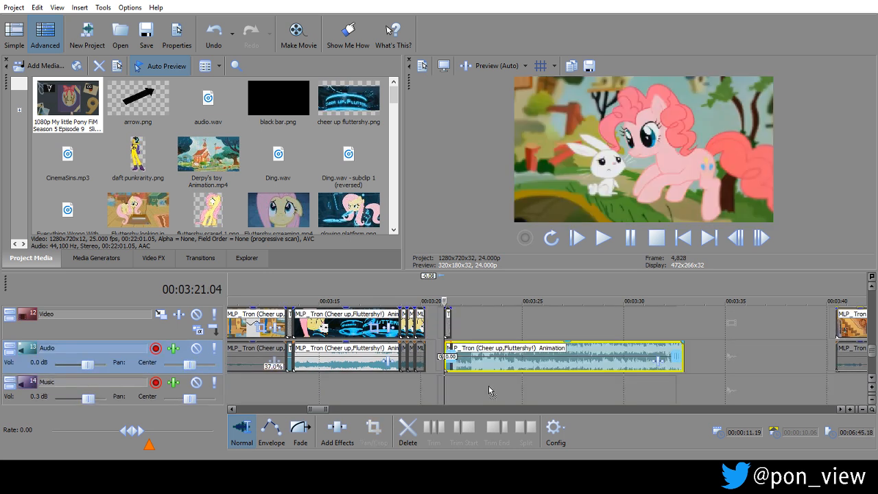
drag(485, 346, 478, 379)
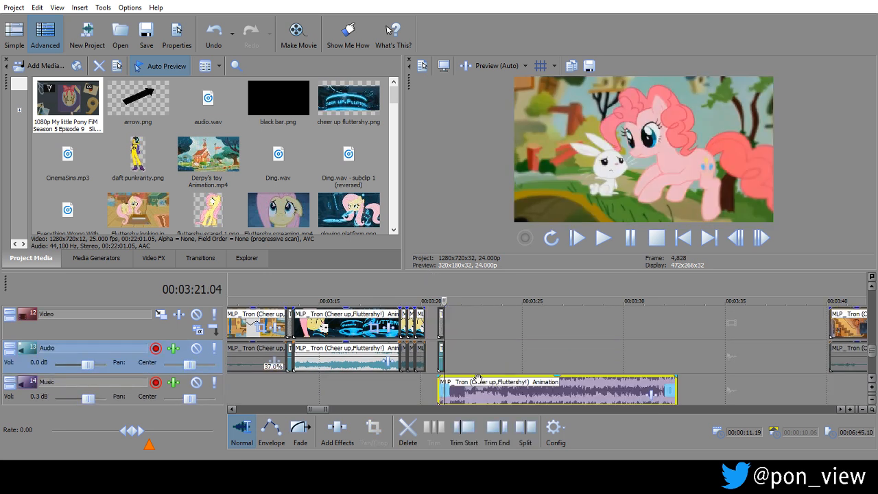
drag(442, 328, 430, 329)
drag(526, 388, 523, 364)
click(870, 287)
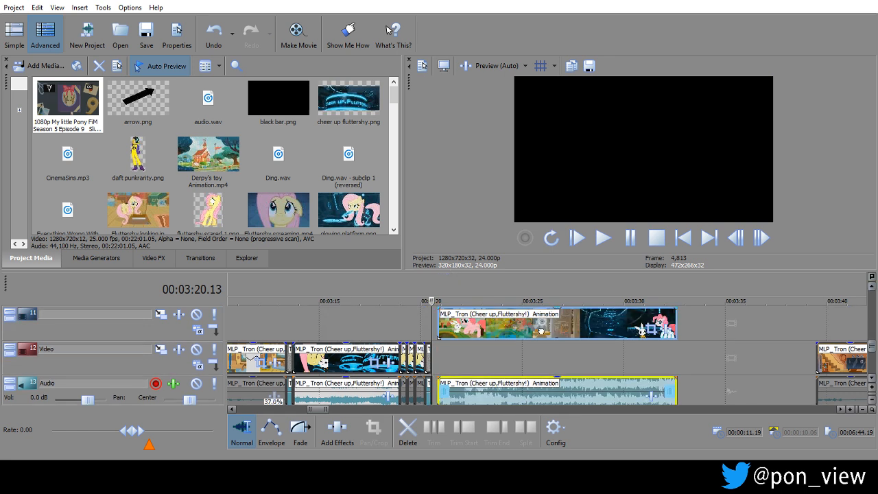
drag(541, 329, 541, 356)
Trim the start of the long voice-over clip on track 10 and move the clip to about 00:03:24.
scroll(541, 355, down, 5)
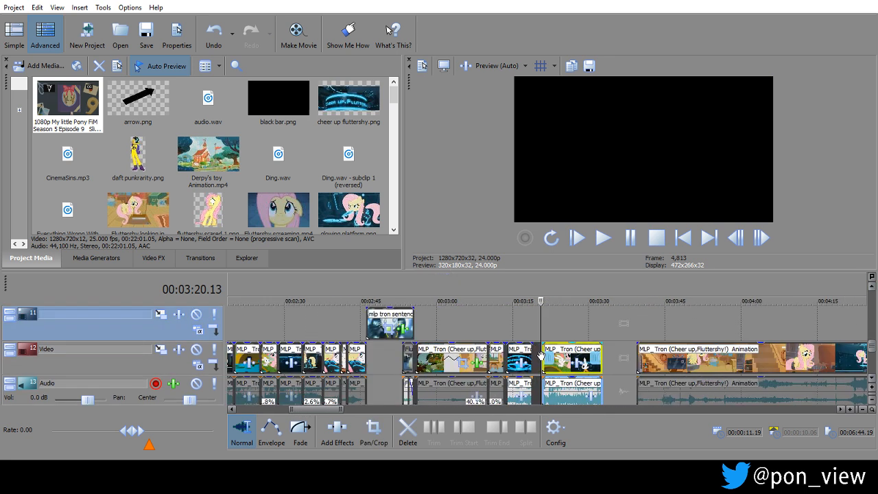
scroll(541, 355, down, 3)
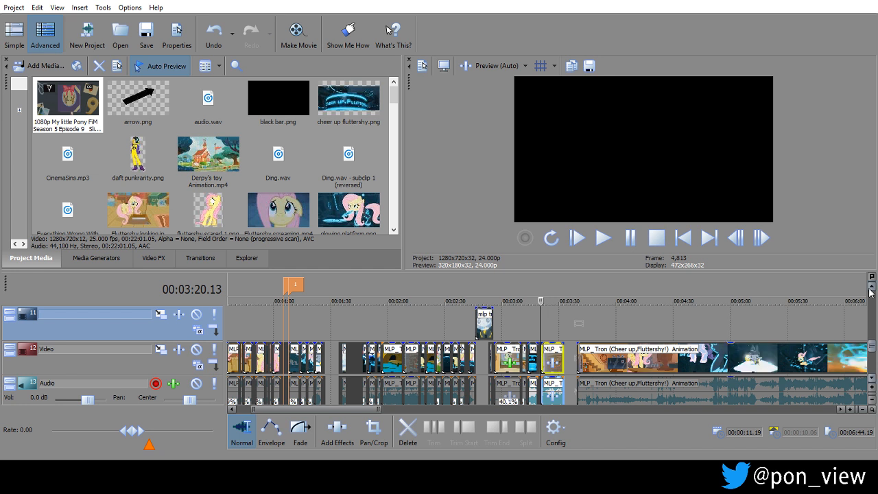
click(871, 287)
double_click(871, 288)
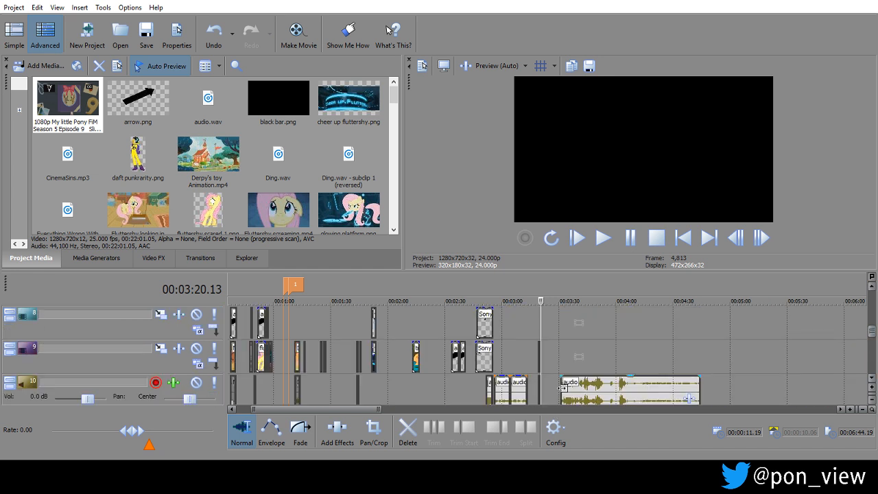
drag(562, 386, 591, 415)
mouse_move(598, 325)
mouse_down()
mouse_move(565, 329)
mouse_move(585, 330)
mouse_up()
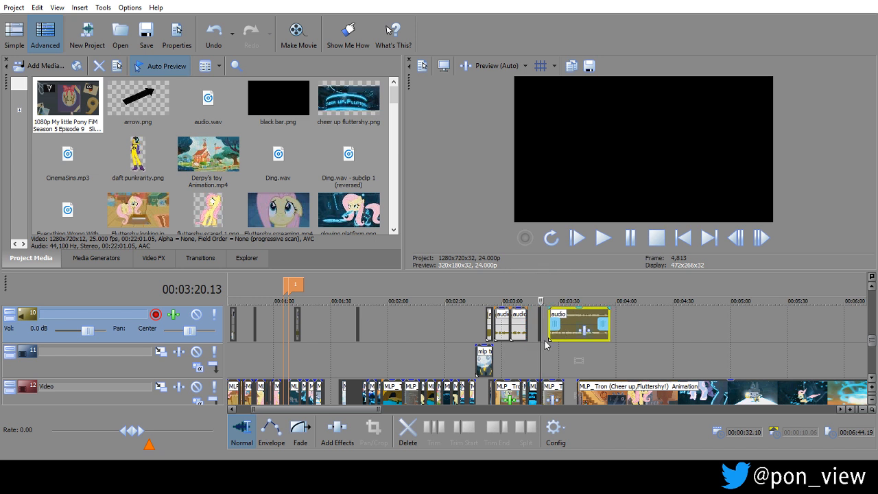
Play the soloed voice-over on track 10 from 00:03:24.13.
click(552, 360)
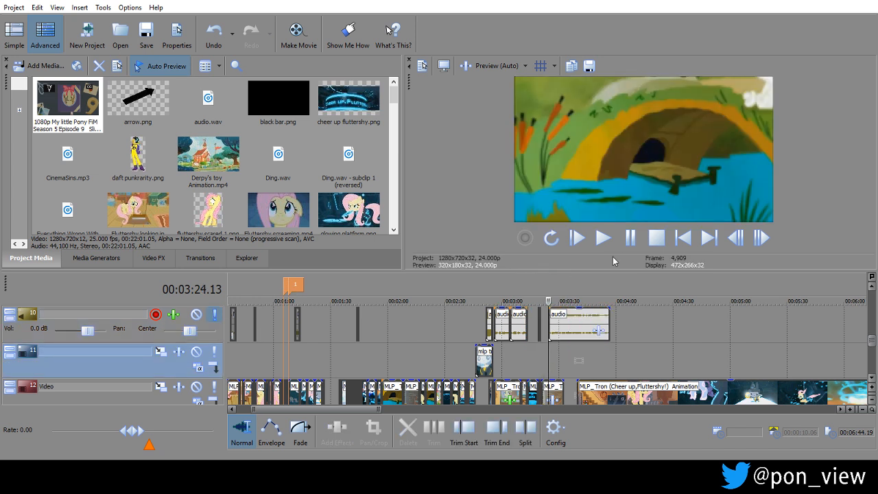
click(631, 240)
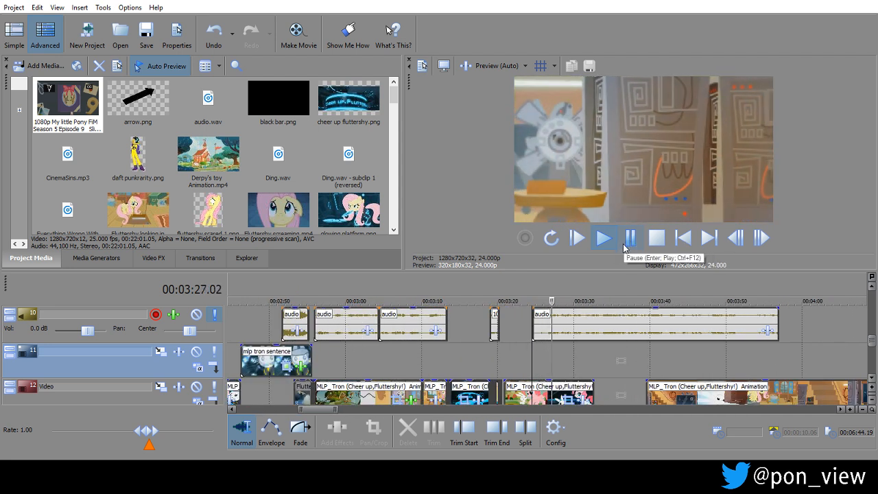
click(630, 240)
Restore more audio at the start of the long voice-over clip until it is about 42 seconds long, playing it from 00:03:26.08 in between.
drag(521, 323, 502, 324)
click(545, 352)
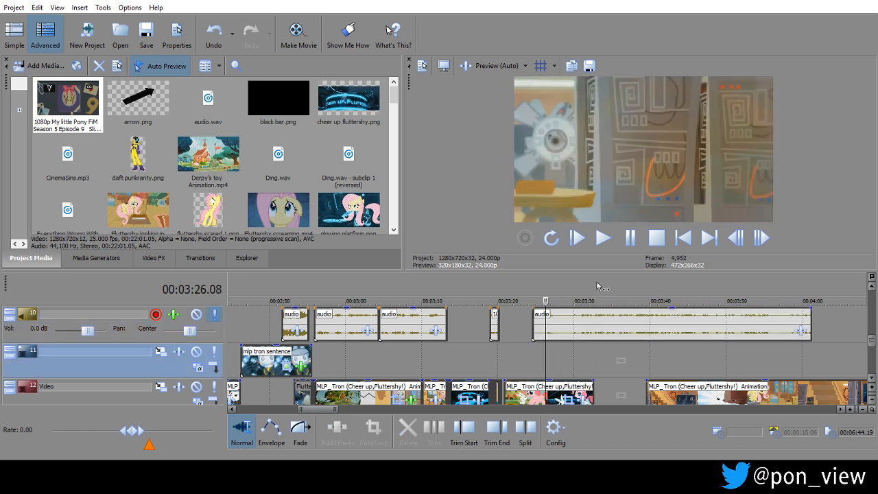
key(space)
click(657, 240)
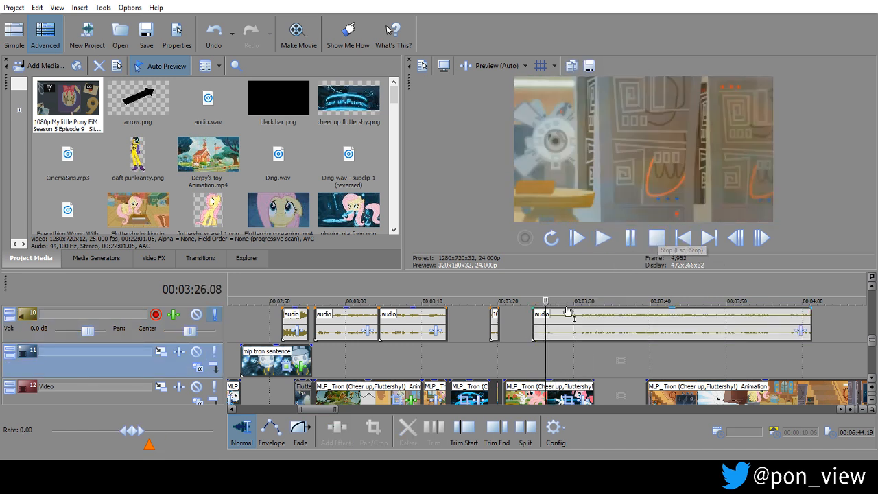
click(511, 315)
drag(511, 315, 495, 316)
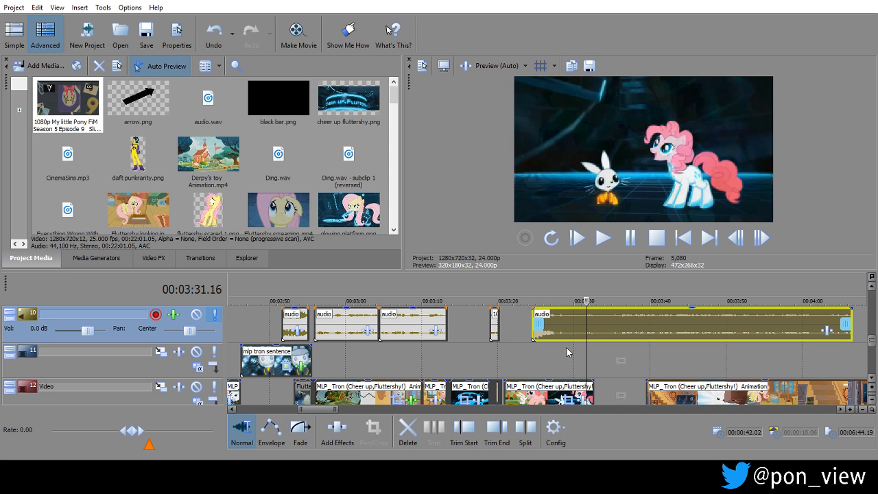
Play the long voice-over clip from about 00:03:28, 00:03:57.13 and 00:04:03 to locate the needed narration.
click(559, 349)
key(space)
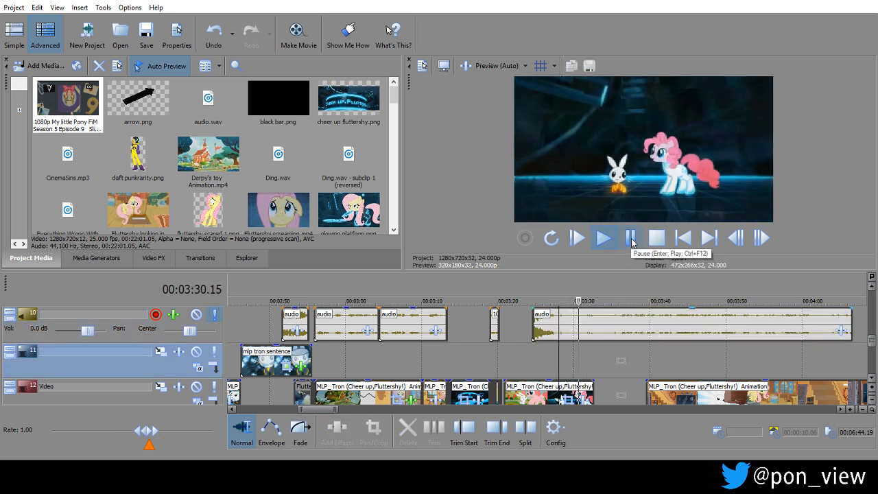
click(632, 241)
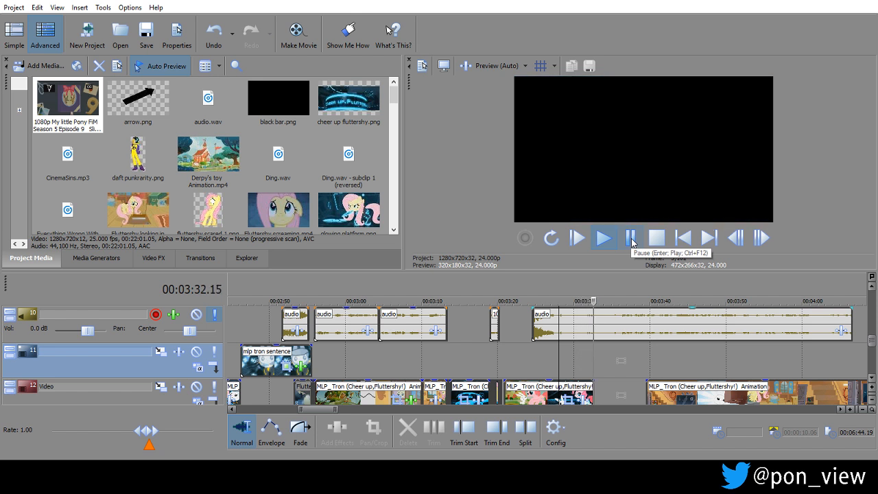
click(785, 351)
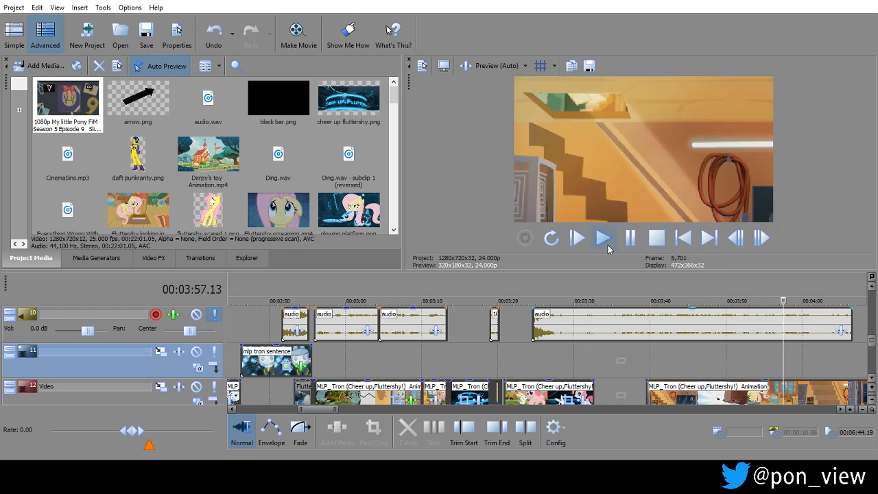
click(631, 238)
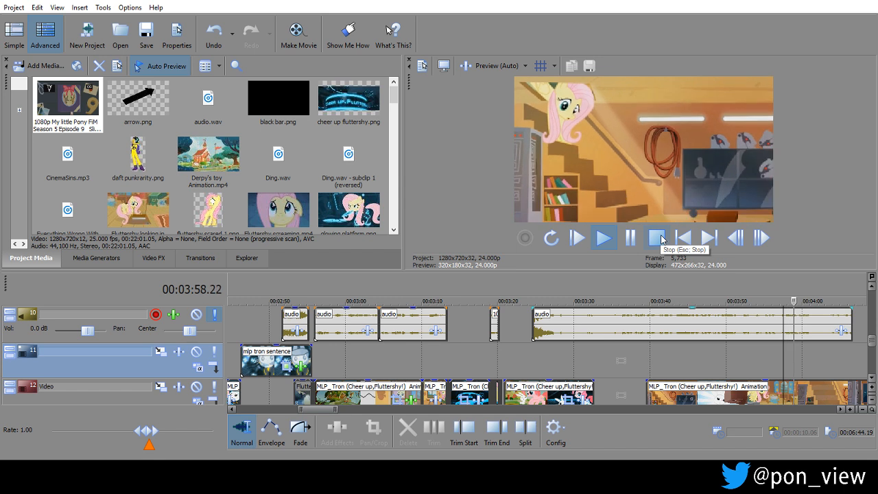
click(829, 294)
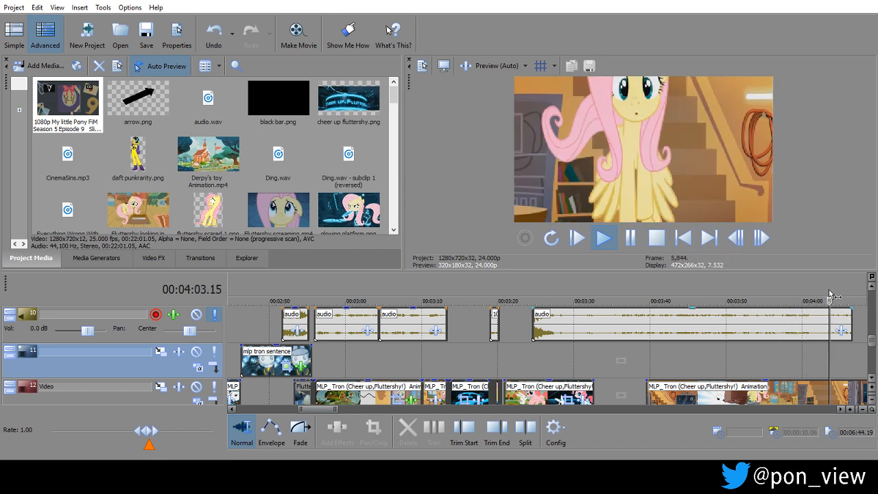
click(655, 238)
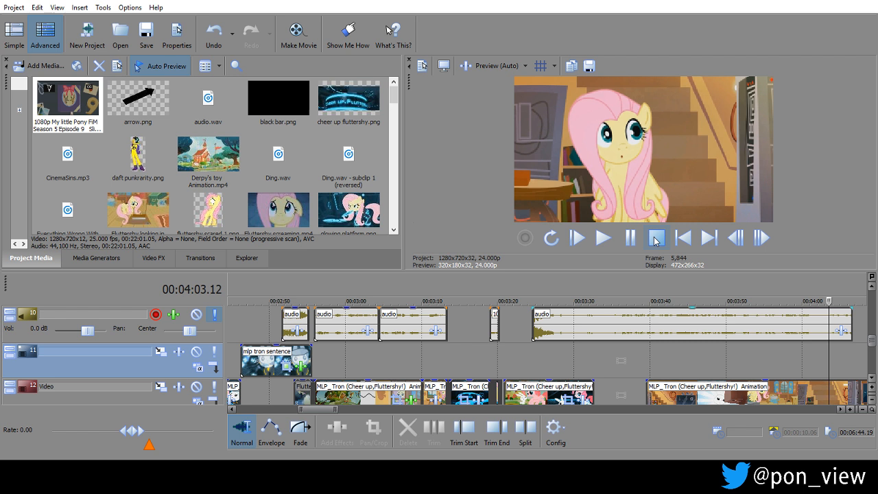
Trim the start of the voice-over clip to a length of about 35 seconds and position it at about 00:03:27.
drag(533, 322, 619, 319)
drag(534, 320, 500, 321)
mouse_move(567, 318)
mouse_down()
mouse_move(585, 320)
mouse_move(542, 321)
mouse_move(556, 322)
mouse_up()
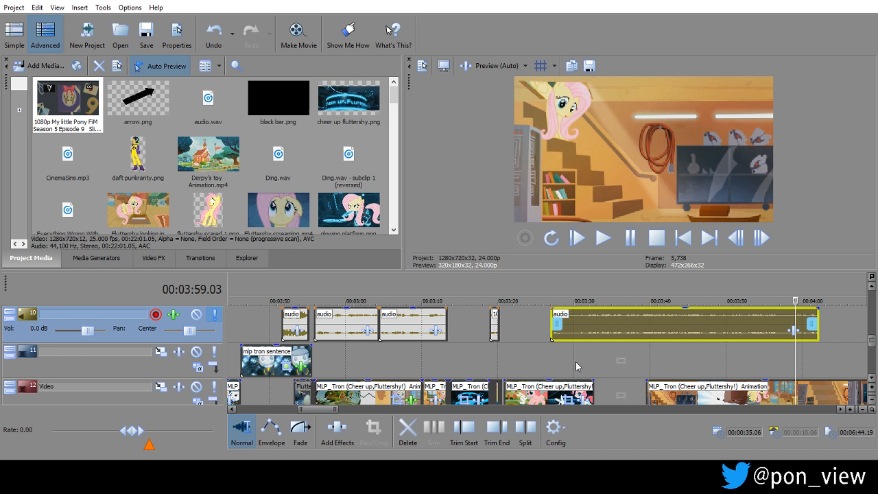
Extend the end of the Tron segment beneath the voice-over to a length of 00:00:12.17.
click(576, 365)
click(585, 371)
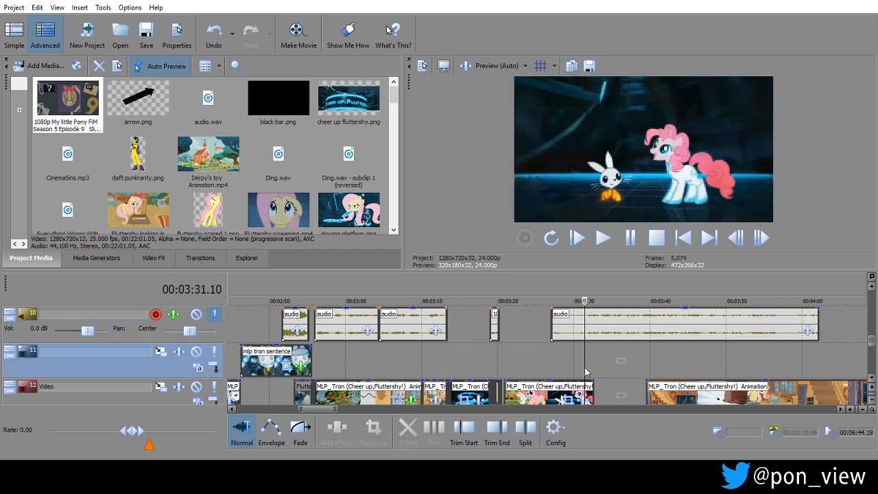
drag(593, 386, 598, 386)
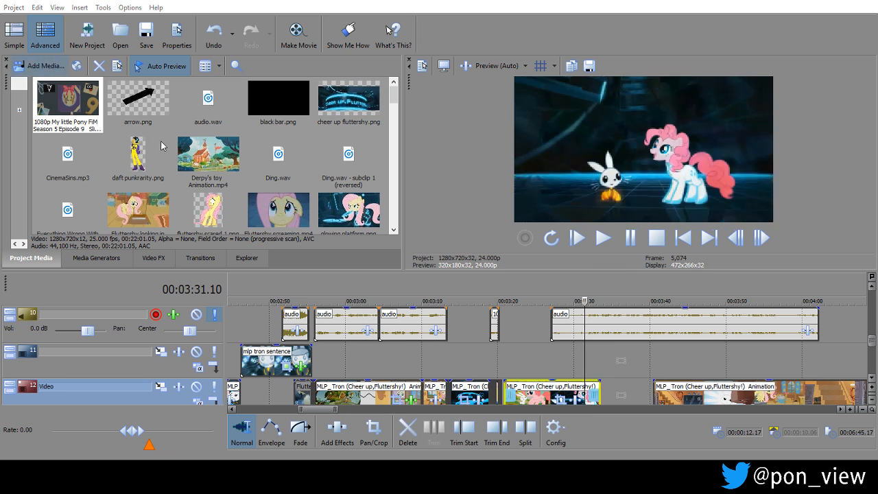
Import metal gear alert sound.mp4 from USB Drive (H:) into the project media.
click(44, 66)
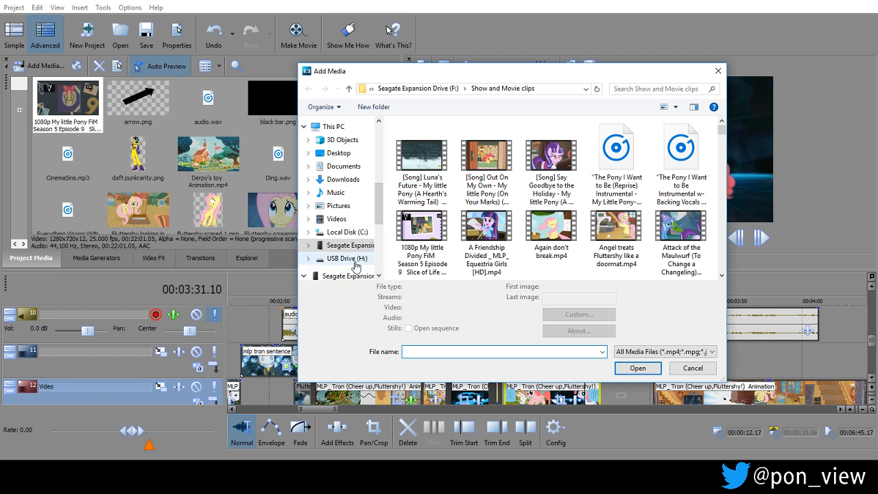
scroll(346, 247, down, 1)
click(346, 241)
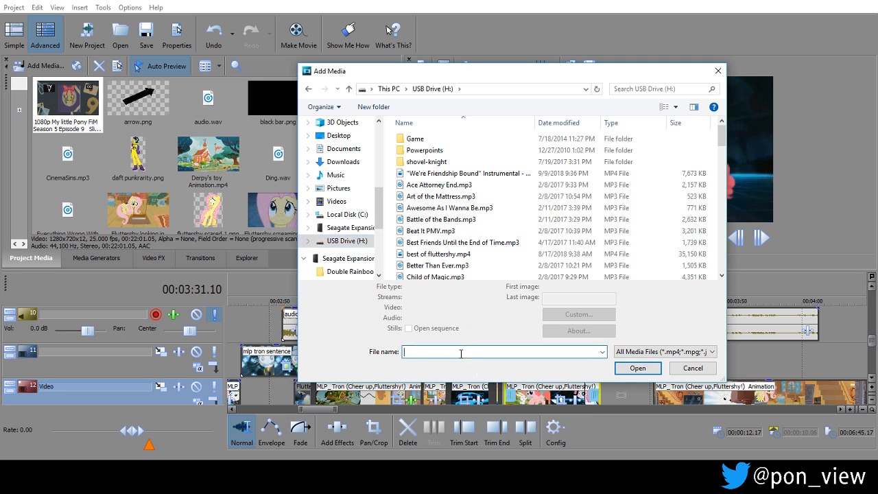
text(me)
key(Down)
key(Return)
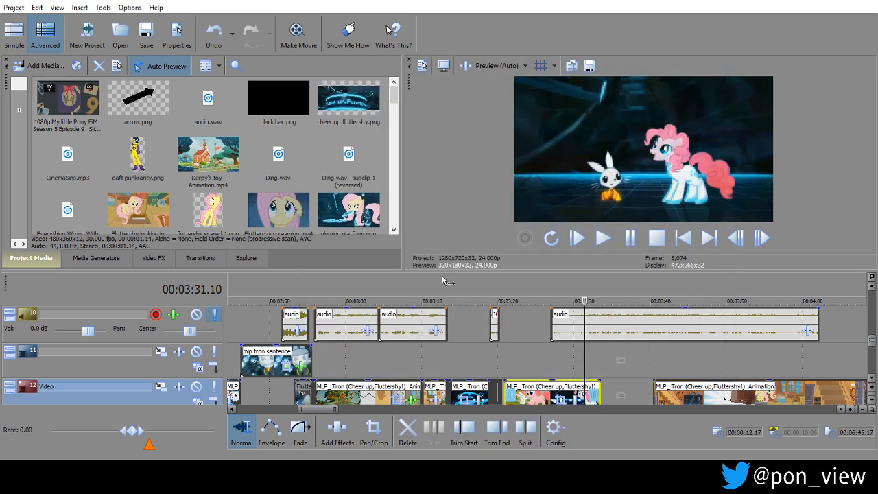
Move the long voice-over clip to about 00:03:42 and place metal gear alert sound.mp4 on tracks 10 and 11 at 00:03:31.23.
mouse_move(395, 96)
mouse_down()
mouse_move(395, 138)
mouse_move(394, 105)
mouse_up()
drag(510, 279, 569, 357)
drag(621, 326, 585, 360)
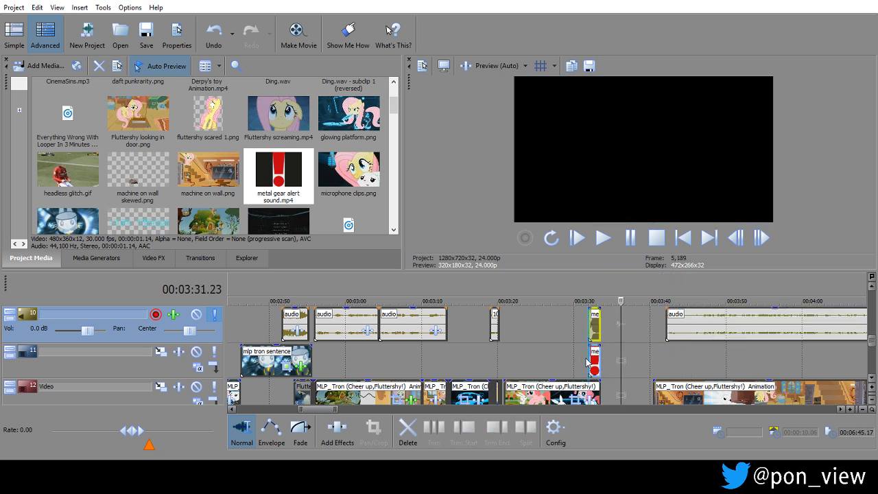
click(587, 363)
scroll(587, 362, up, 1)
scroll(586, 363, up, 1)
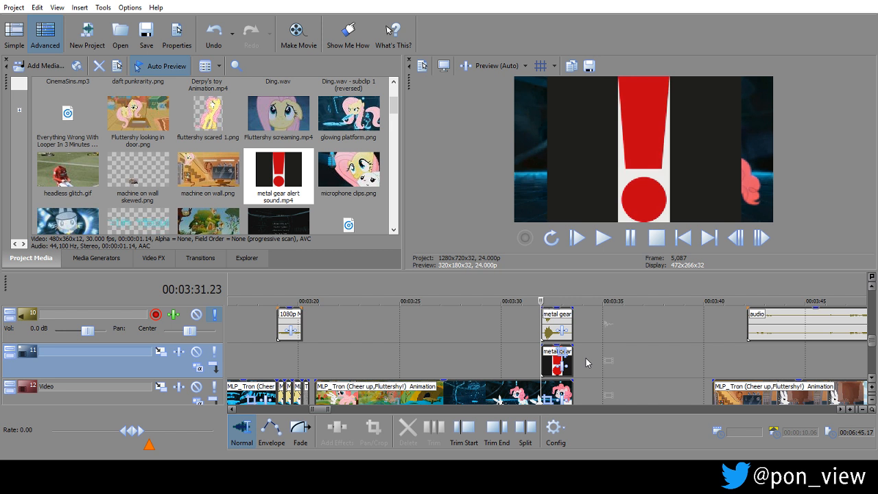
Mute the video event of the metal gear alert clip on track 11 and place the cursor at 00:03:31.06.
right_click(586, 362)
mouse_move(631, 351)
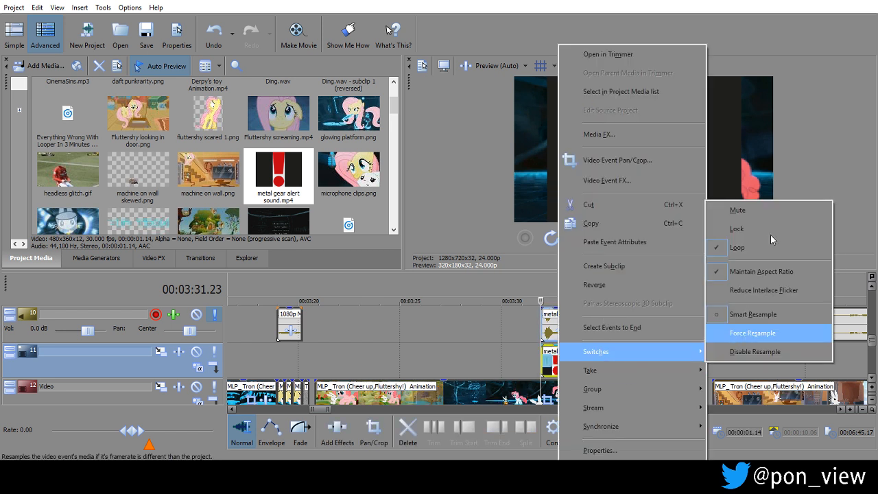
click(738, 210)
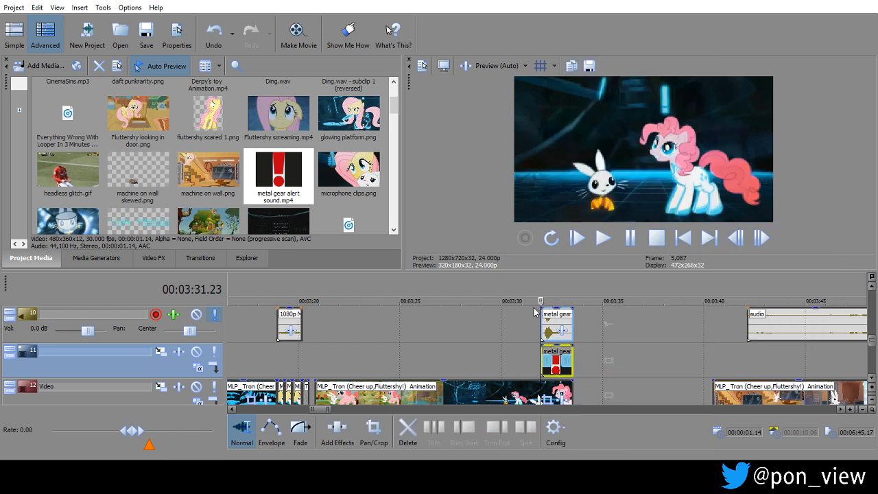
click(520, 341)
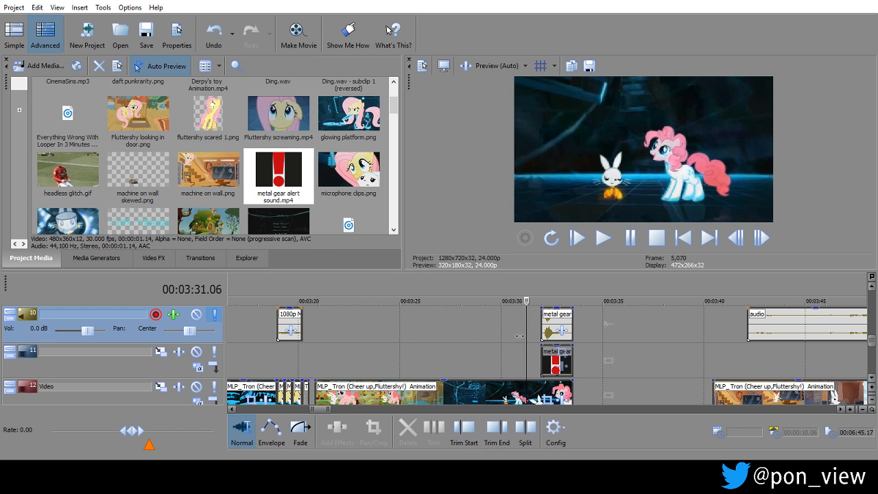
Move the metal gear alert clip on tracks 10 and 11 slightly earlier to 00:03:31.20 and play back the moment.
scroll(520, 336, up, 3)
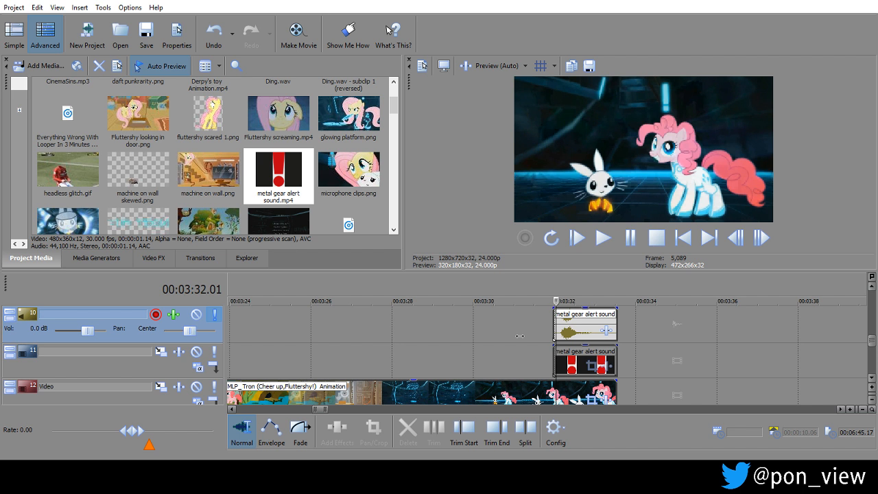
drag(584, 323, 576, 327)
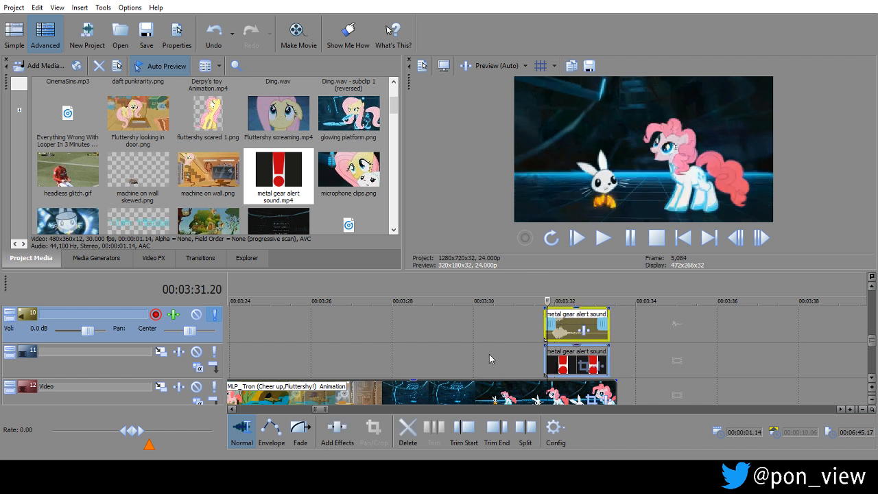
click(489, 356)
click(626, 238)
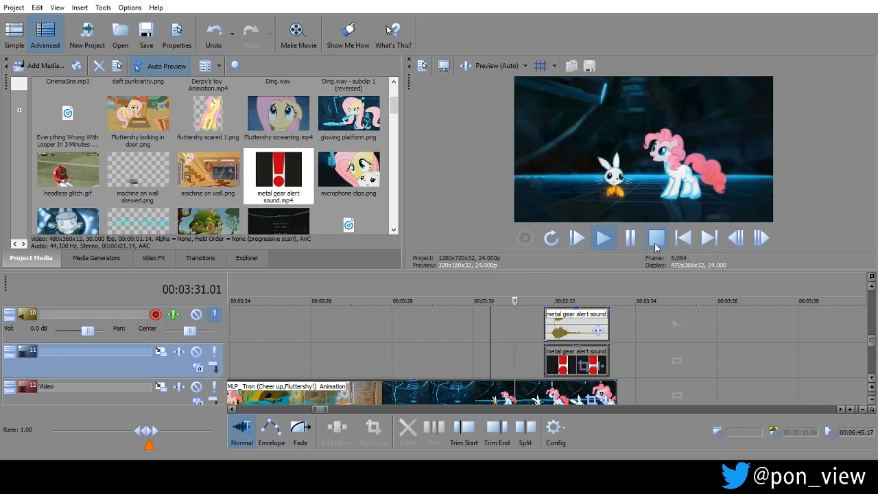
click(655, 241)
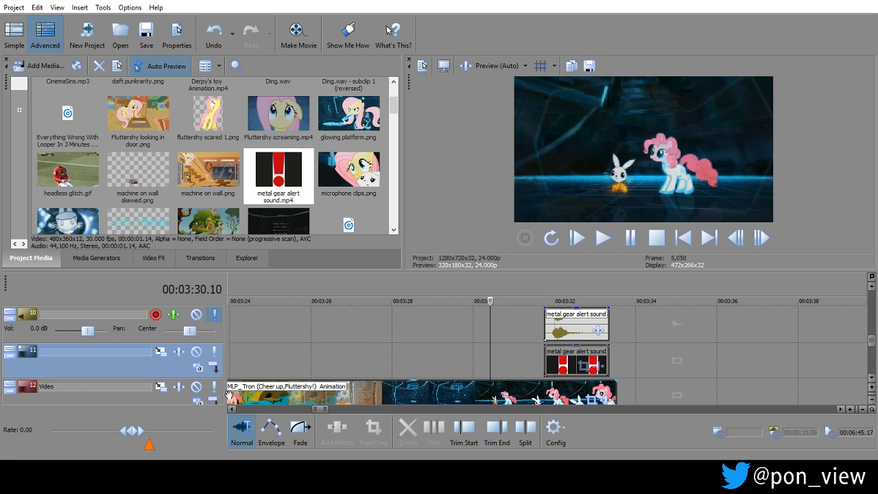
Examine the Tron footage frame by frame just before the metal gear alert, around 00:03:31.06.
click(253, 340)
key(Right)
key(Right)
key(Right)
key(Right)
key(Right)
key(Right)
key(Right)
key(Right)
key(Right)
key(Right)
key(Left)
key(Left)
key(Left)
key(Left)
key(Left)
key(Left)
key(Left)
key(Left)
key(Left)
key(Left)
key(Left)
key(Left)
key(Left)
key(Left)
key(Left)
key(Left)
key(Left)
key(Left)
key(Left)
key(Left)
key(Left)
click(253, 340)
click(587, 336)
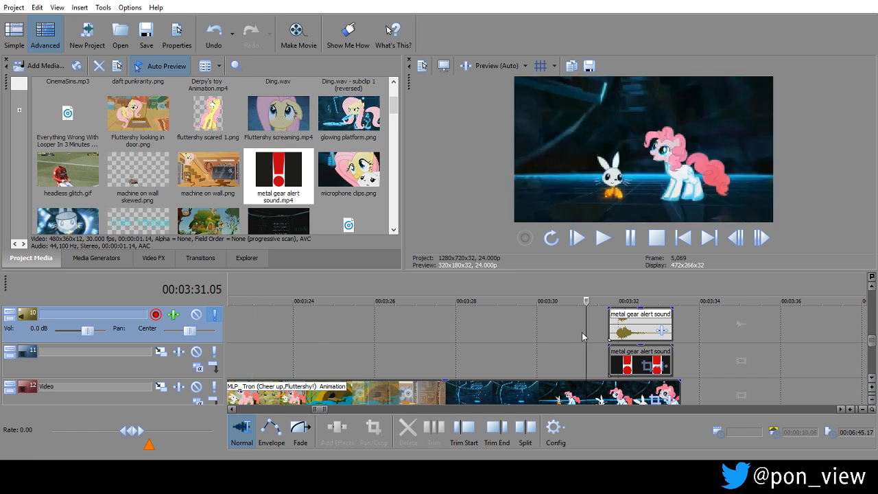
mouse_move(594, 336)
mouse_down()
mouse_move(547, 335)
mouse_move(589, 335)
mouse_up()
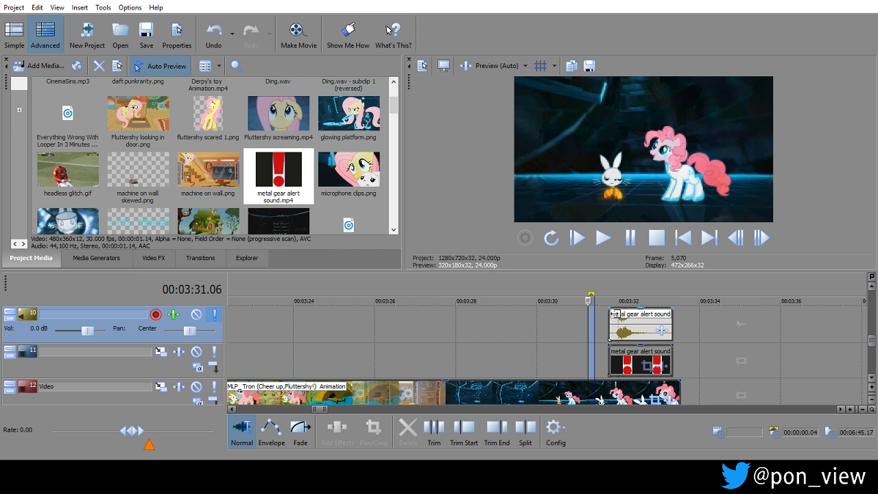
Trim the end of the Tron clip on track 12 to 00:03:33.08, level with the end of the alert clip.
drag(616, 302, 663, 301)
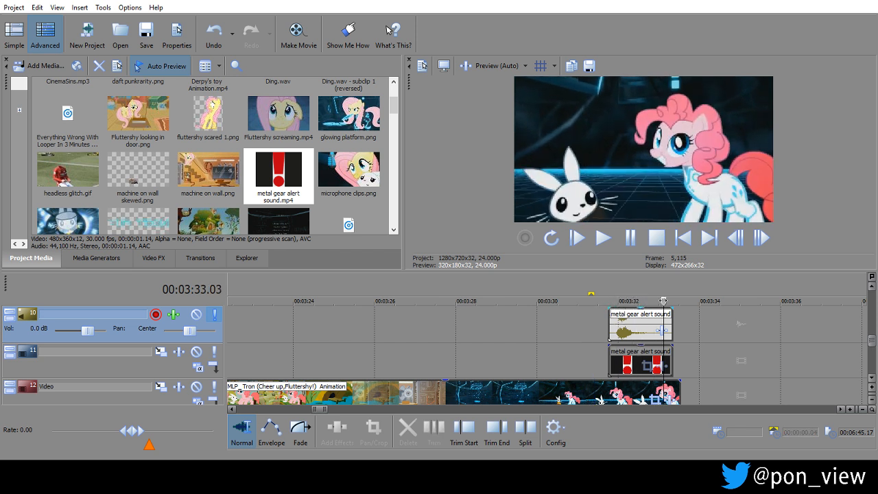
double_click(676, 354)
click(678, 363)
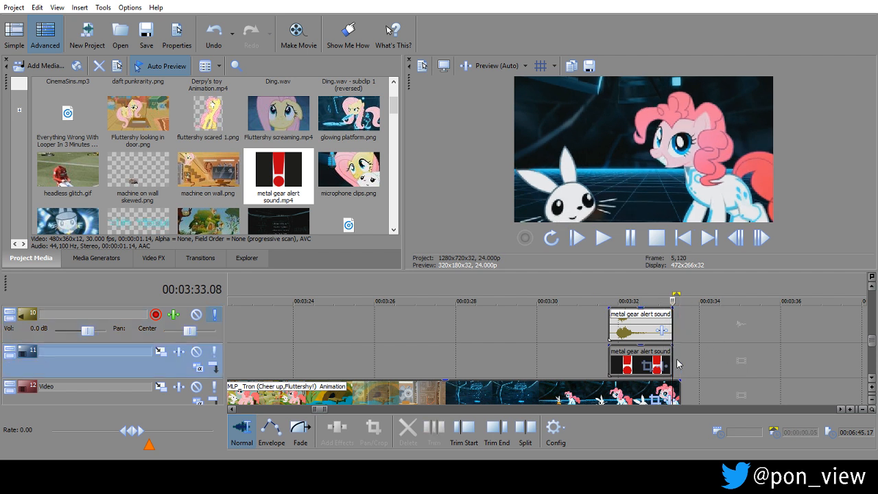
drag(680, 389, 673, 388)
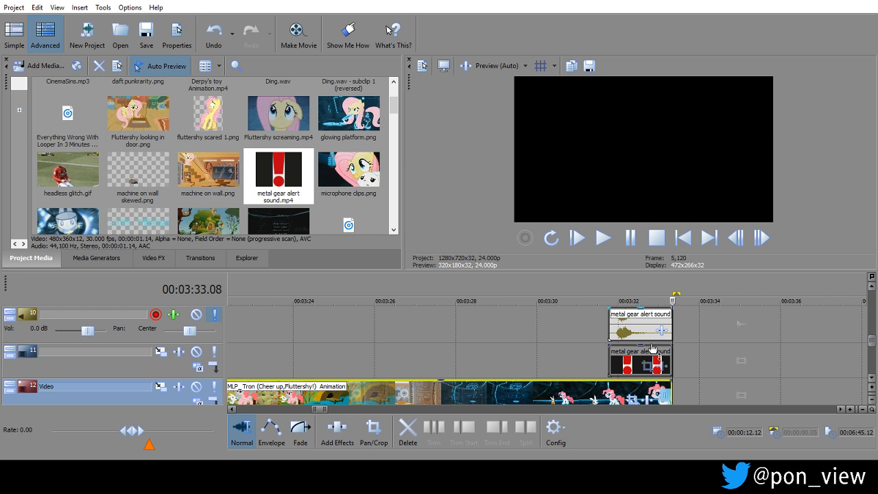
Save a snapshot of the frame at 00:03:32.03 in the PMV folder as the PNG file pinkie exclamation.
click(651, 313)
key(Left)
key(Left)
key(Left)
key(Left)
key(Left)
key(Left)
key(Left)
key(Left)
key(Left)
key(Left)
key(Left)
key(Left)
key(Left)
key(Left)
key(Left)
key(Left)
key(Left)
key(Left)
key(Left)
key(Left)
key(Left)
key(Right)
key(Right)
key(Right)
key(Right)
key(Right)
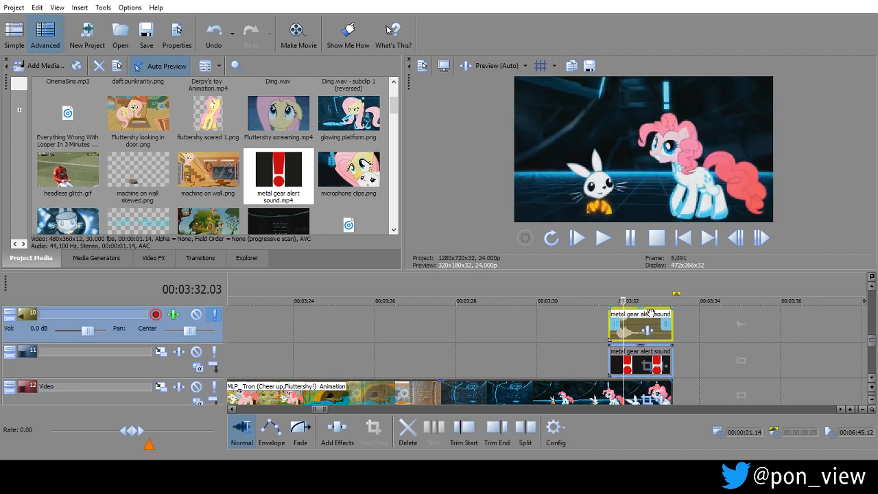
key(Down)
key(Down)
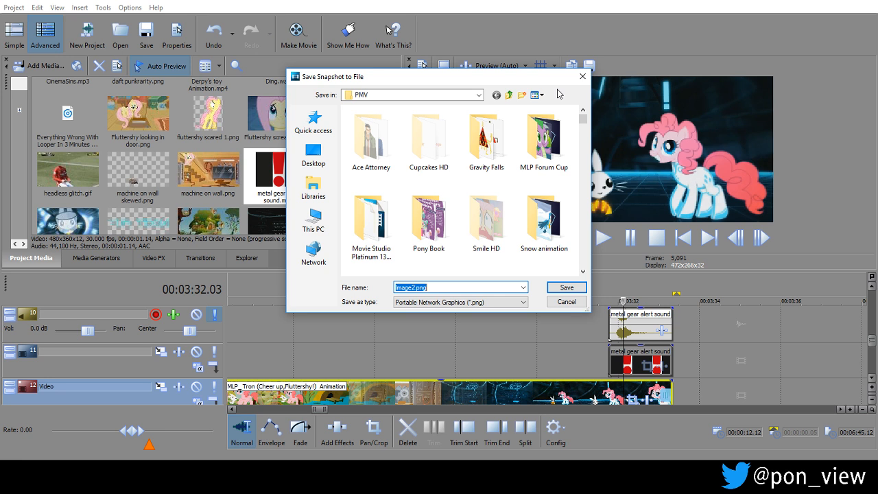
text(pinkie e)
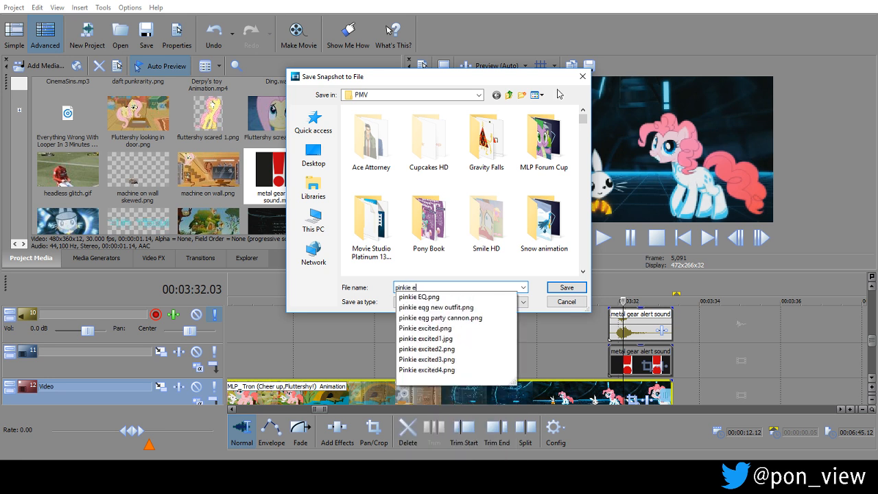
key(BackSpace)
text(exclamation)
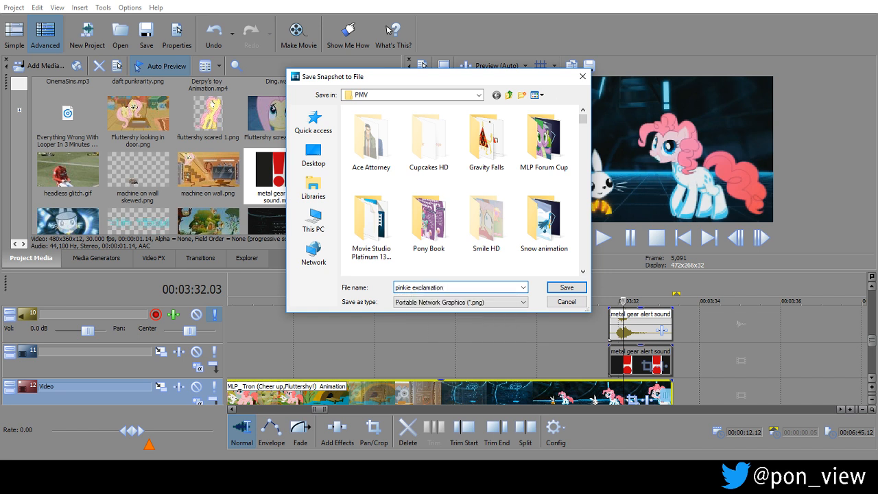
key(Return)
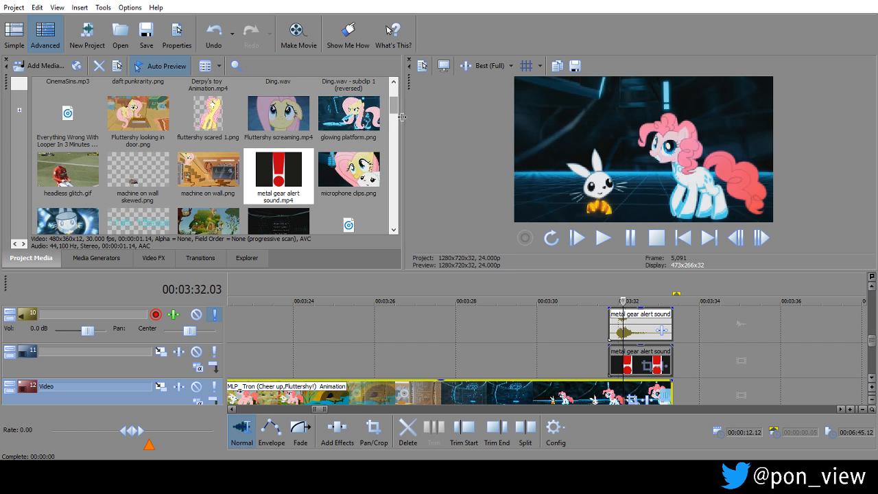
Place pinkie exclamation.png on track 9 at 00:03:32.03 and trim its end to 00:03:33.08.
mouse_move(393, 106)
mouse_down()
mouse_move(394, 167)
mouse_move(393, 83)
mouse_move(396, 165)
mouse_move(394, 84)
mouse_move(395, 102)
mouse_up()
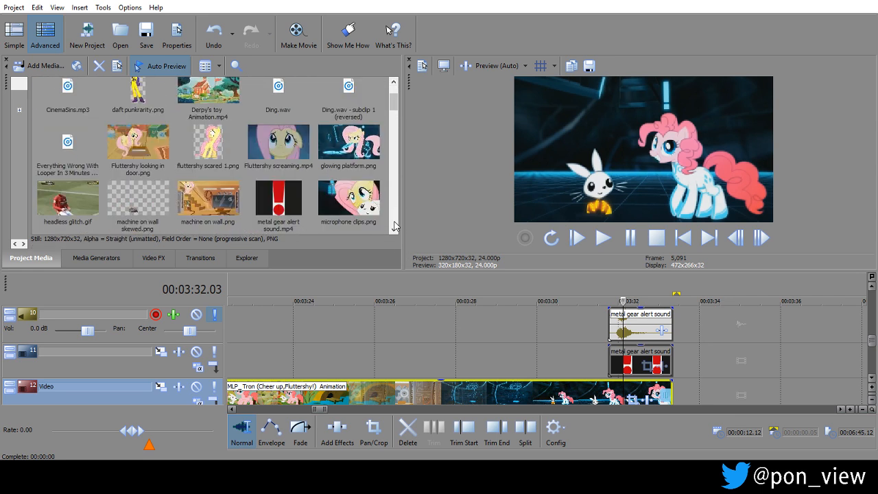
scroll(395, 227, down, 3)
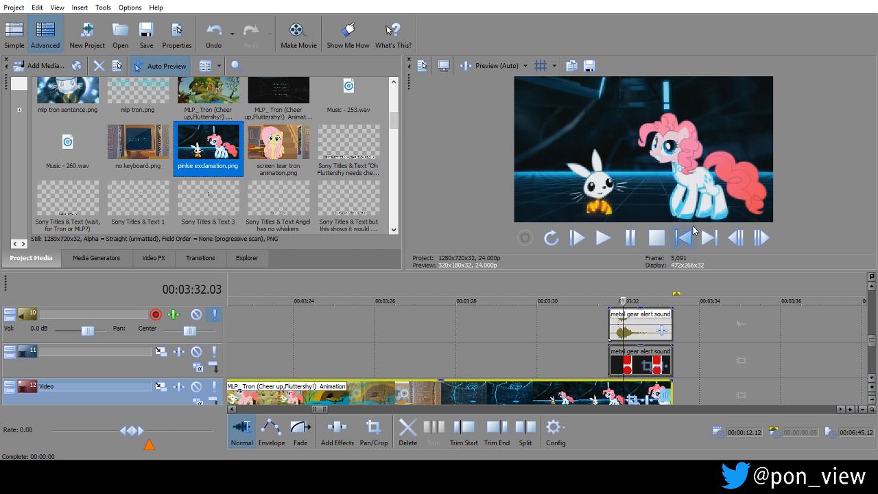
click(870, 296)
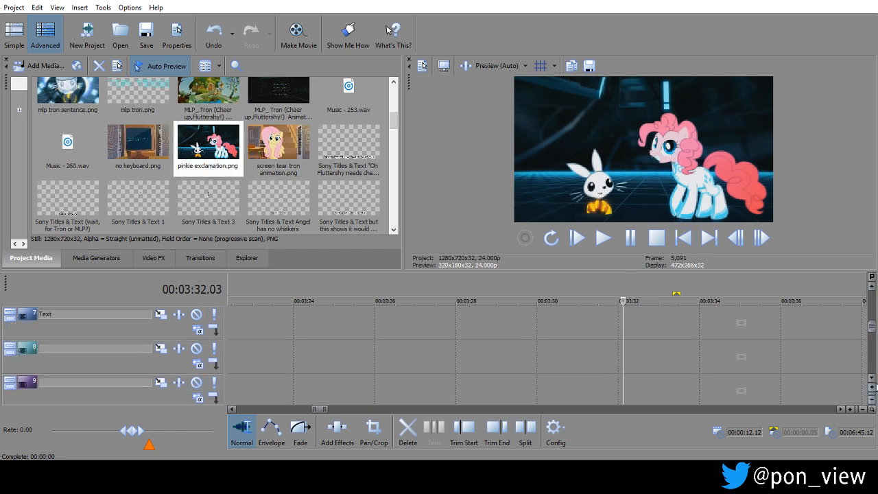
click(871, 378)
drag(205, 152, 625, 356)
drag(826, 356, 672, 358)
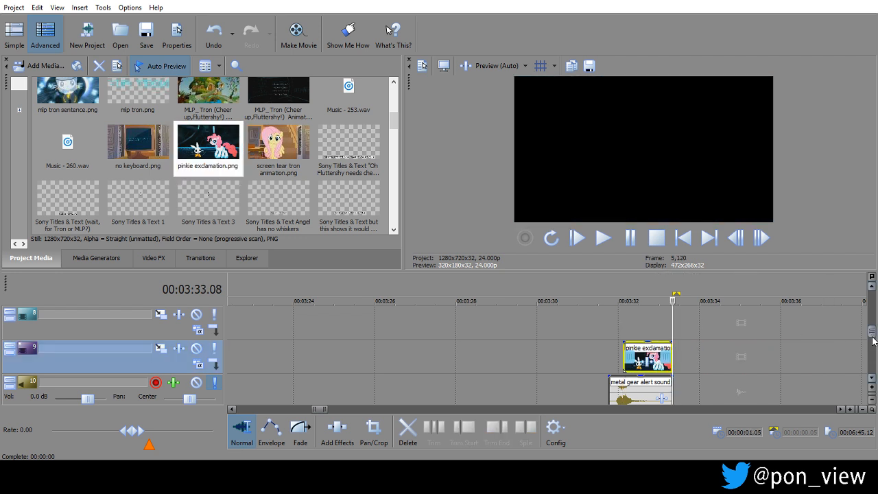
Move the Everything Wrong With Looper audio clip on track 15 to 00:03:33.08, directly after the Tron clip.
drag(873, 336, 875, 358)
scroll(875, 361, down, 6)
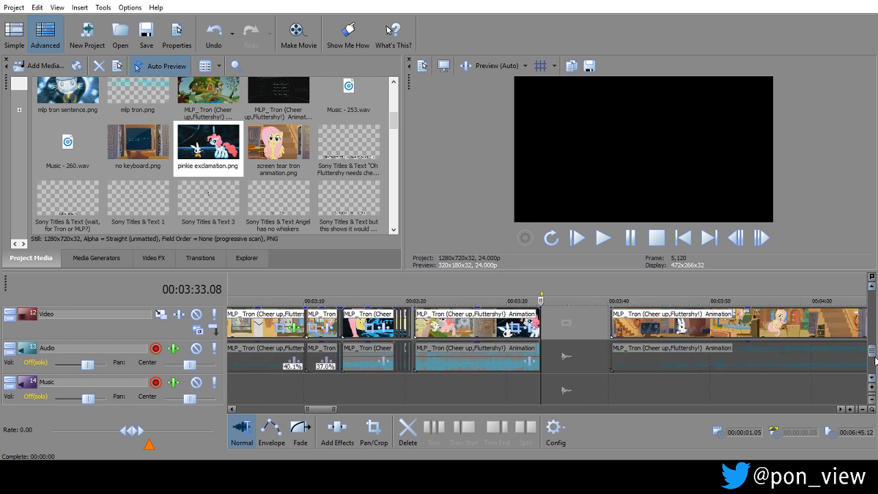
drag(875, 362, 874, 369)
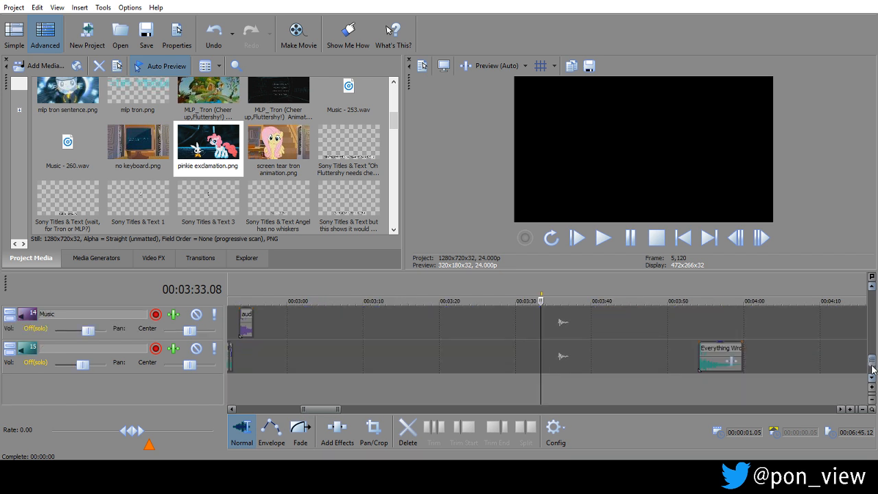
drag(718, 356, 561, 356)
Play back the metal gear alert gag with the freeze frame, starting from 00:03:29.23.
click(876, 289)
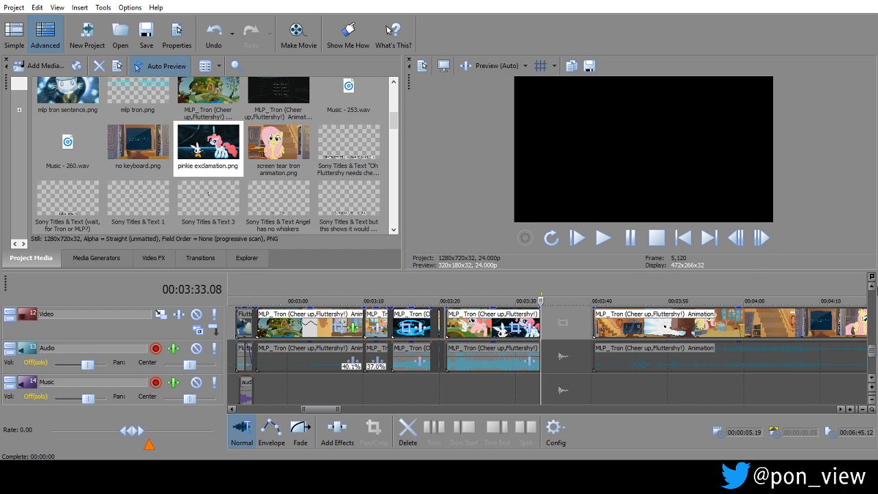
click(871, 289)
click(871, 289)
click(870, 289)
click(871, 290)
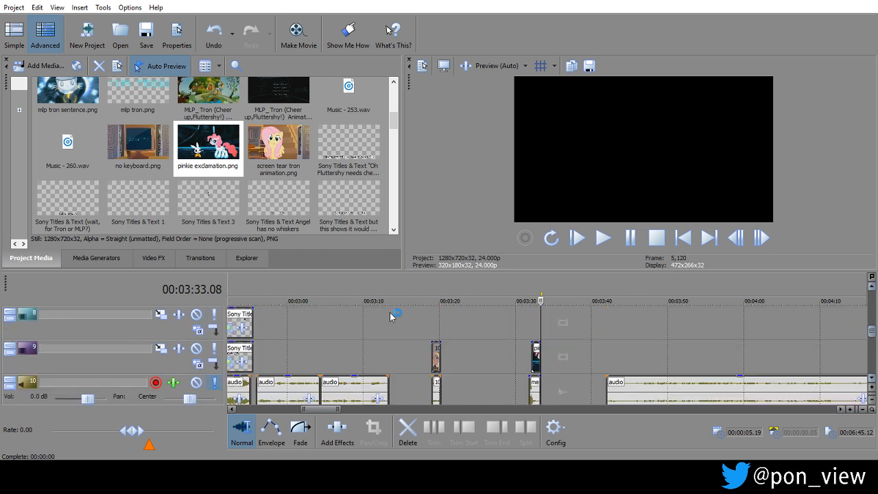
click(515, 317)
key(space)
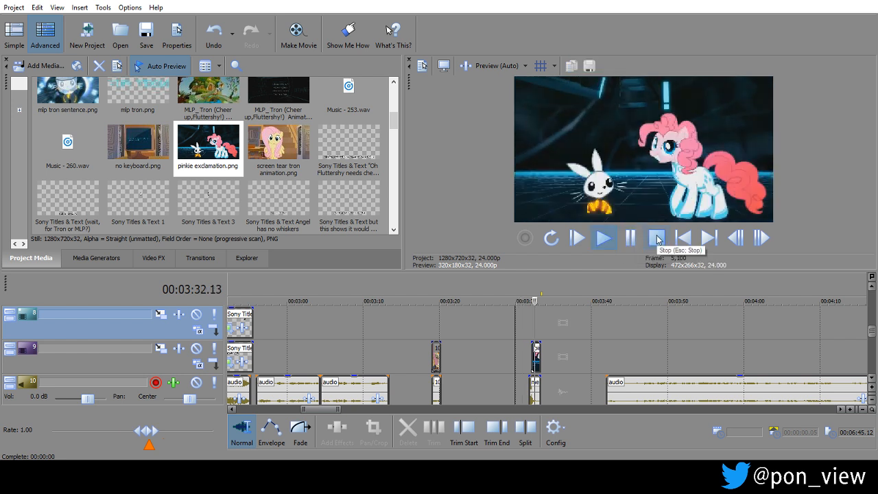
click(655, 241)
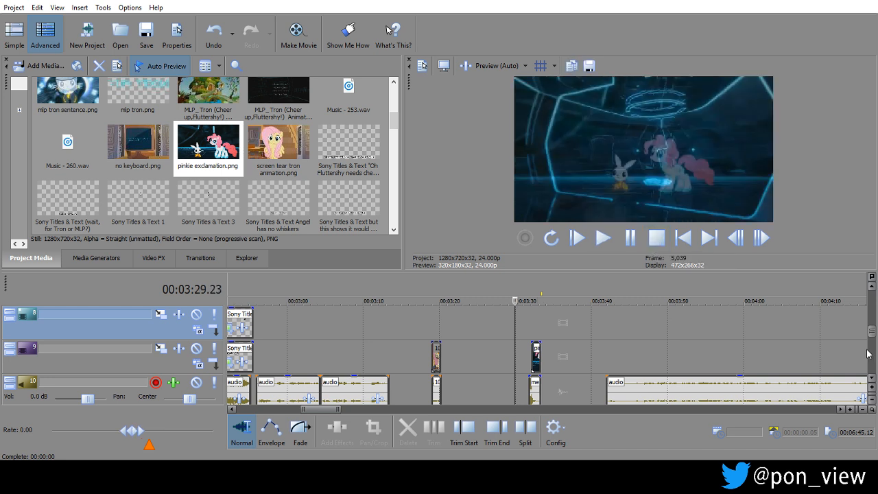
Mute the audio event of the Tron clip beneath the alert on track 13 and place the cursor at 00:03:31.18.
scroll(873, 375, down, 5)
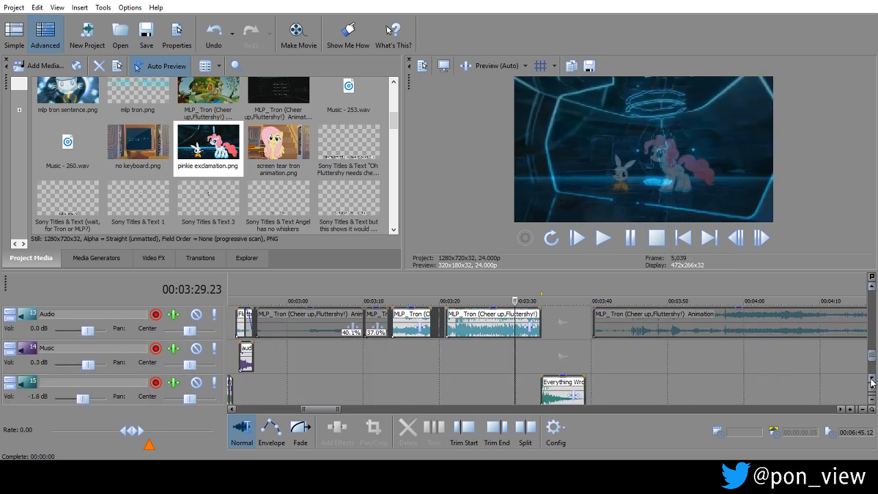
right_click(489, 312)
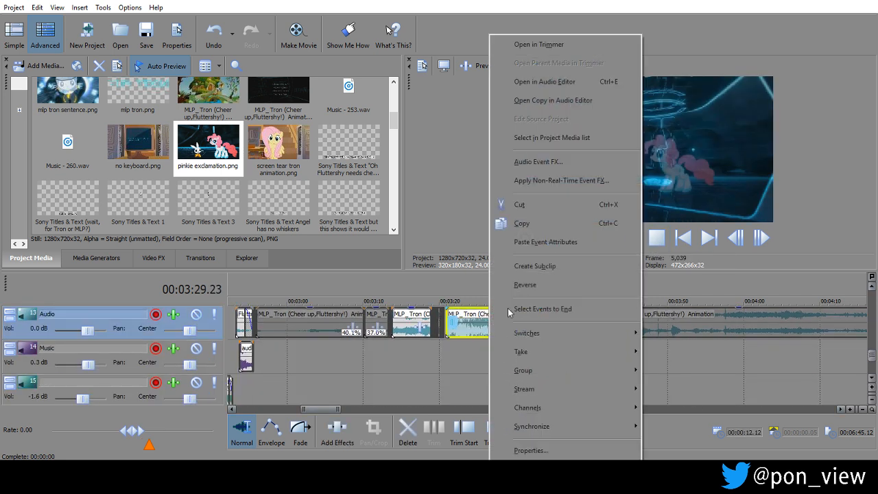
mouse_move(569, 328)
click(700, 330)
click(526, 361)
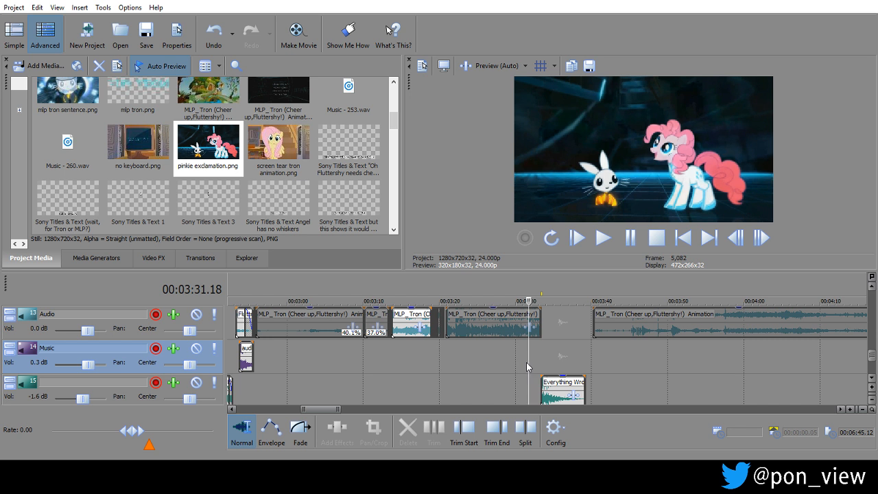
Shorten the long voice-over clip on track 10 to 00:00:31.21 with its start at about 00:03:41.22.
click(872, 289)
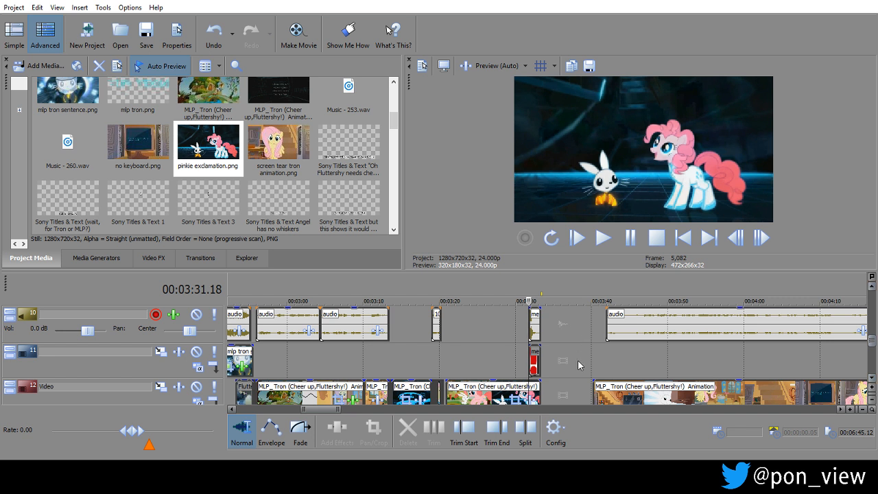
click(608, 353)
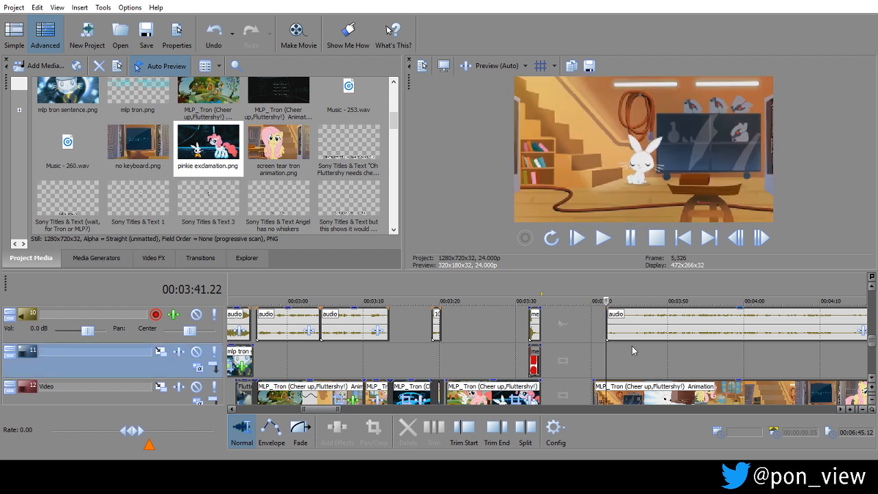
click(624, 360)
mouse_move(614, 330)
mouse_down()
mouse_move(639, 327)
mouse_move(610, 327)
mouse_up()
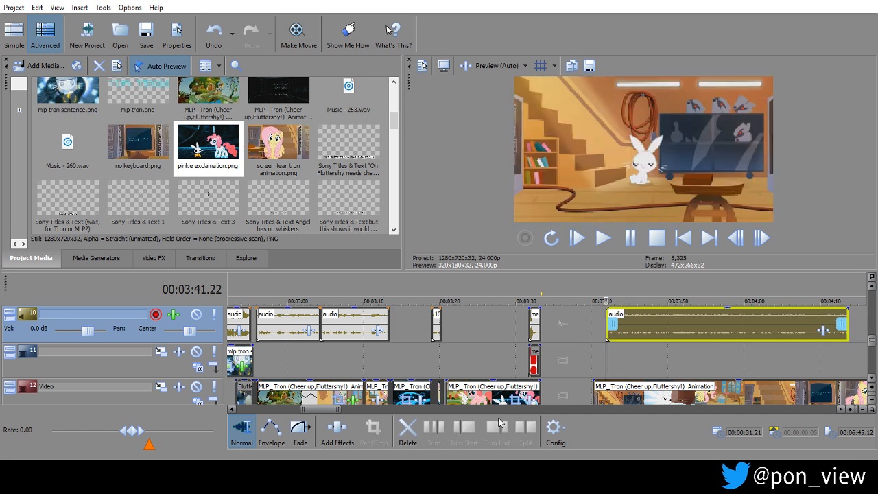
Split the Tron clip on track 12 at 00:03:24.09, where the bridge scene is shown.
click(480, 371)
scroll(478, 372, up, 2)
scroll(478, 373, up, 2)
key(Left)
key(Left)
key(Left)
key(Left)
key(Left)
key(Left)
key(Left)
key(Left)
key(Left)
key(Left)
key(Left)
key(Left)
key(Left)
key(Left)
key(Left)
key(Left)
key(Left)
key(Left)
key(Left)
key(Left)
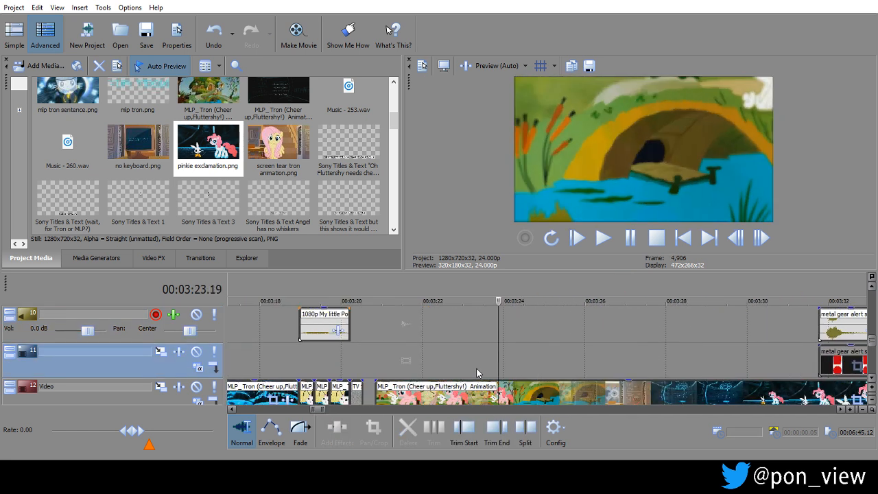
key(Left)
key(Left)
key(Left)
key(Left)
key(Left)
key(Left)
key(Left)
key(Left)
key(Left)
key(Left)
key(Left)
key(Left)
key(Left)
key(Left)
key(Left)
key(Left)
key(Left)
key(Left)
key(Left)
key(Left)
key(Right)
key(Right)
key(Right)
key(Right)
key(Right)
key(Right)
key(Right)
key(Right)
key(Right)
key(Right)
key(Right)
key(Right)
key(Right)
key(Right)
key(Right)
key(Right)
key(Right)
key(Right)
key(Right)
key(Right)
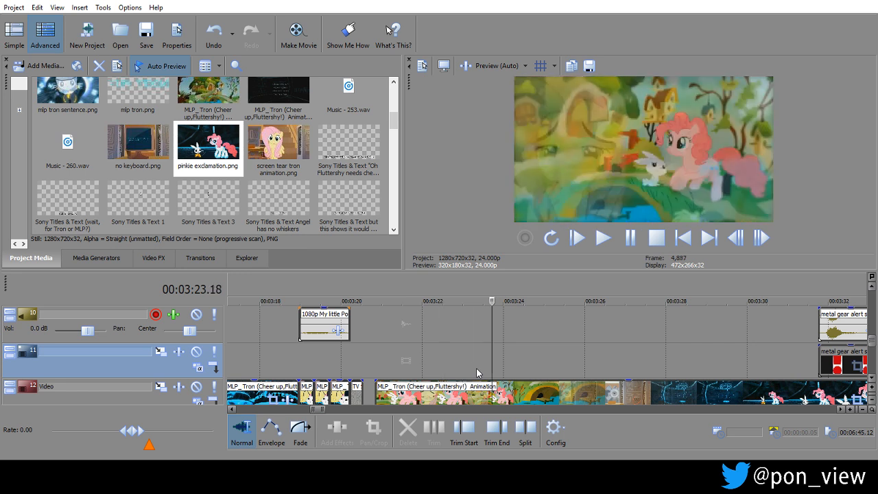
key(Right)
key(Right)
key(Right)
key(Right)
key(Right)
key(Right)
key(Right)
key(Right)
key(Right)
key(Right)
key(Right)
key(Right)
key(Right)
key(Right)
key(Right)
key(Right)
key(Right)
key(Right)
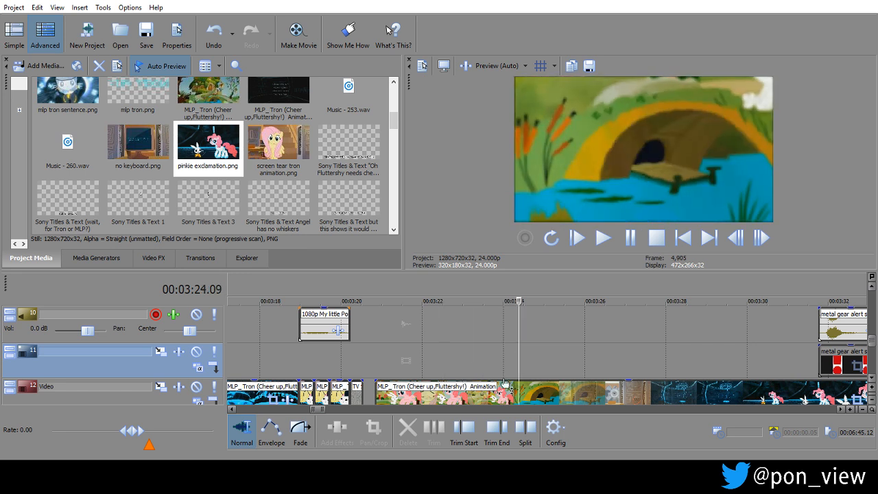
click(519, 392)
key(s)
Cut the bridge section out of the Tron footage, close the gap, and move the metal gear alert clip to about 00:03:26.13.
drag(518, 395, 487, 384)
drag(621, 393, 615, 391)
drag(447, 374, 535, 351)
drag(840, 319, 628, 332)
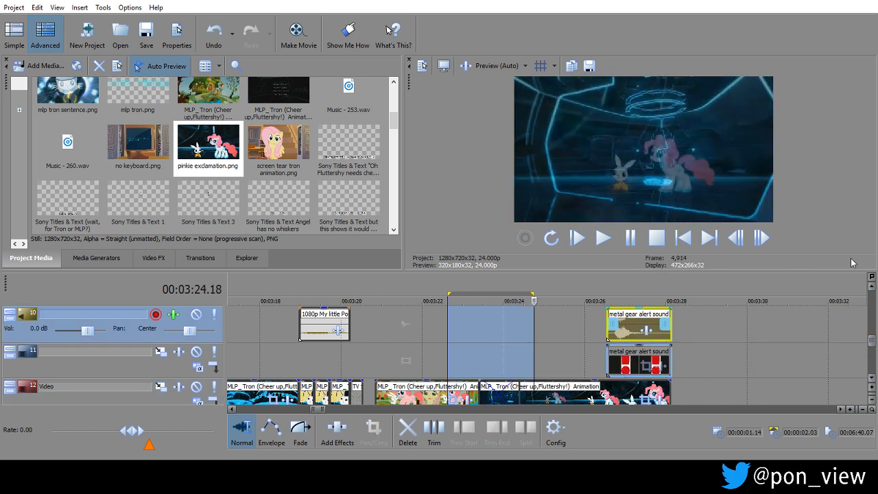
Move the pinkie exclamation still on track 9 over the metal gear alert, and the Everything Wrong clip on track 15 to the Tron clip's end.
click(872, 286)
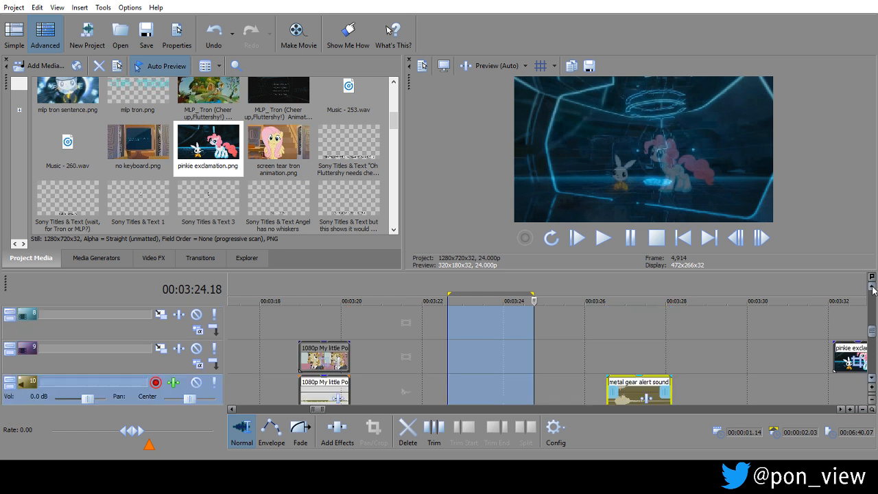
drag(851, 355, 639, 354)
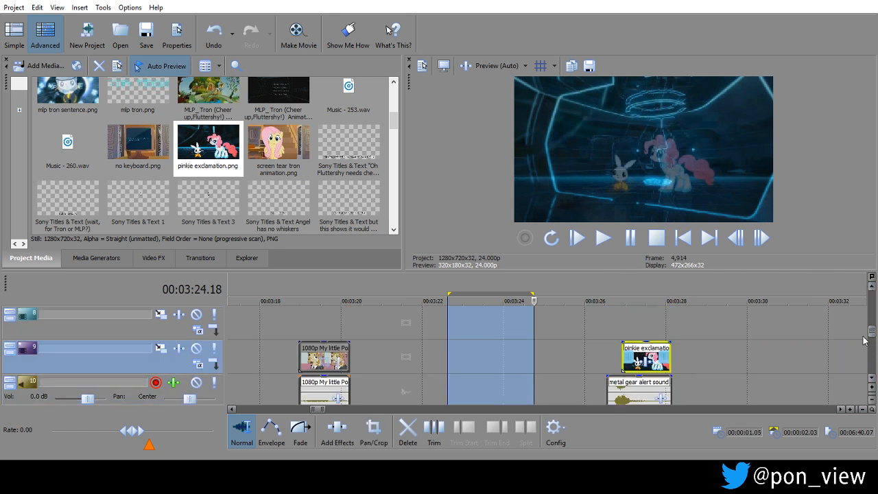
click(873, 379)
scroll(874, 382, down, 2)
scroll(873, 381, down, 1)
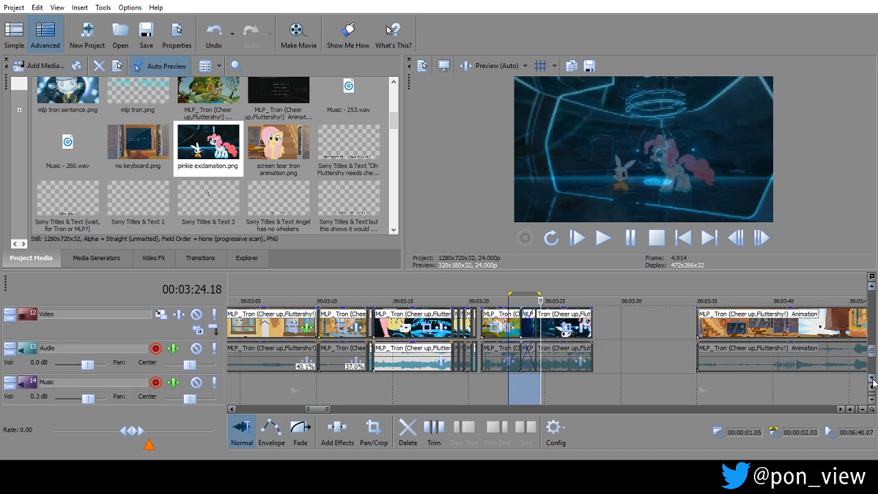
scroll(807, 371, down, 1)
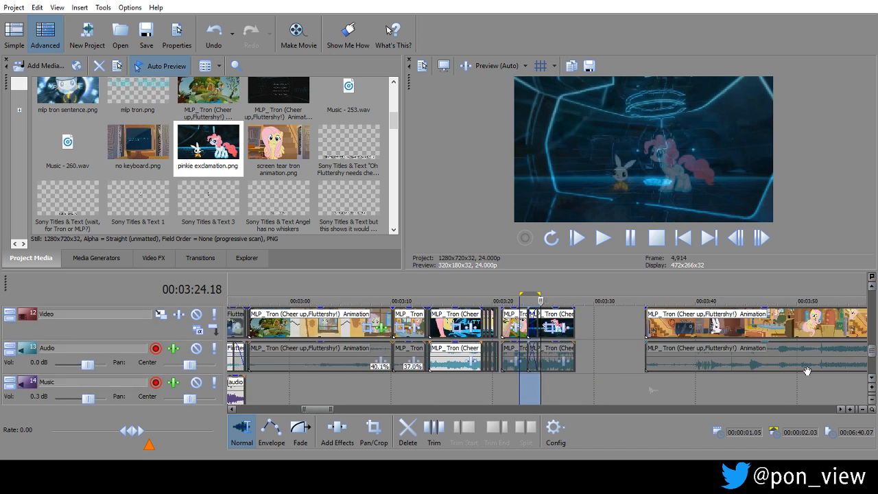
click(872, 379)
drag(638, 391, 582, 391)
click(569, 372)
scroll(569, 373, down, 2)
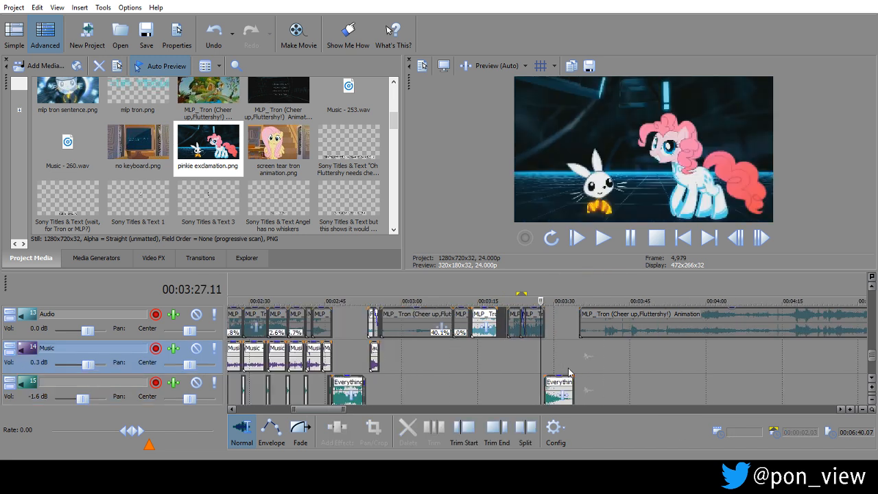
Play back the earlier sin tally and sentence section from 00:02:46.05.
click(357, 369)
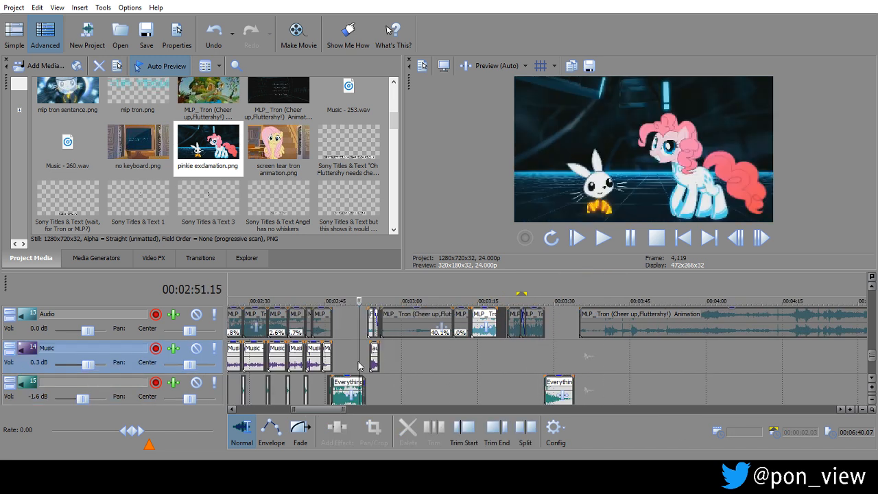
scroll(357, 365, up, 3)
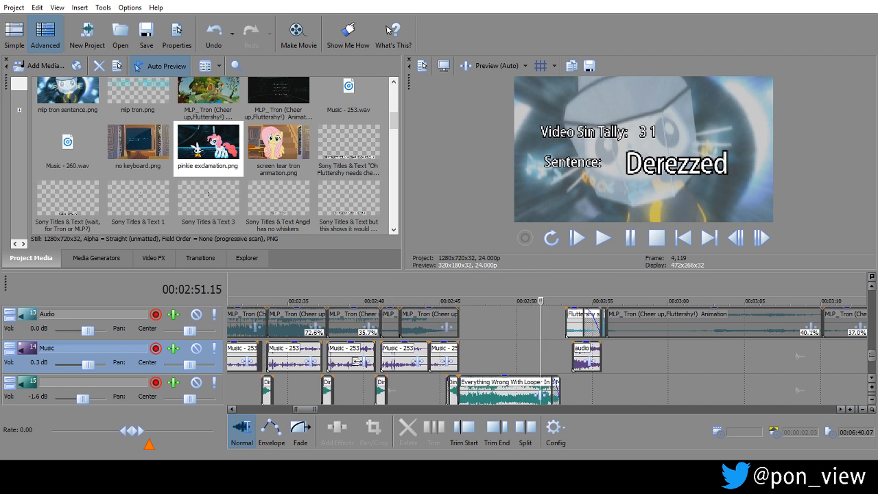
click(459, 301)
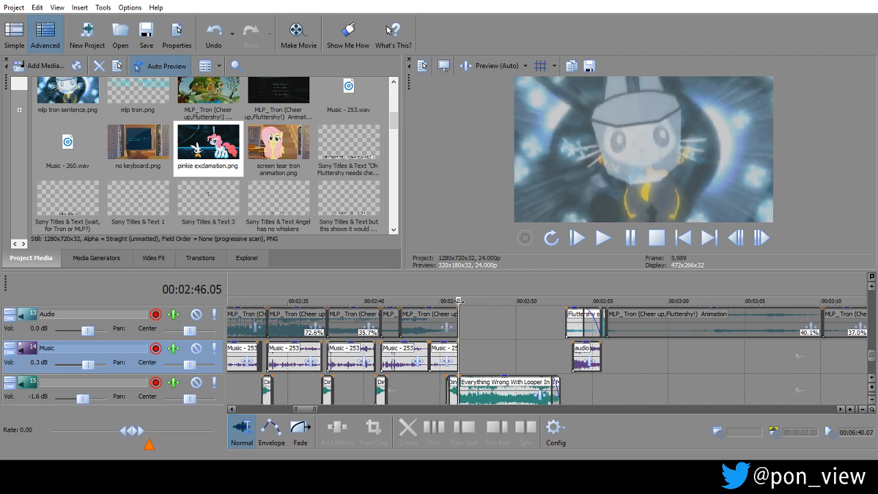
click(629, 240)
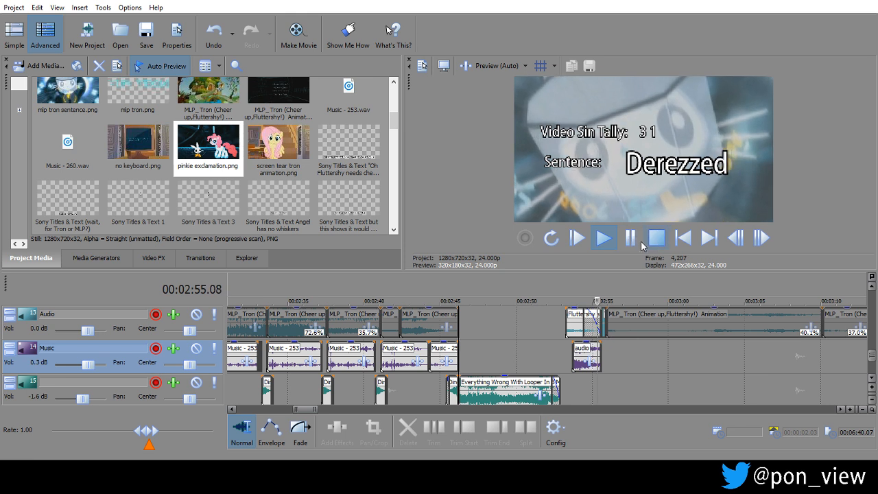
click(631, 237)
Place the cursor at 00:04:19.13 in the long Tron clip, on the frame of Fluttershy with her mouth open.
click(798, 358)
scroll(795, 362, down, 5)
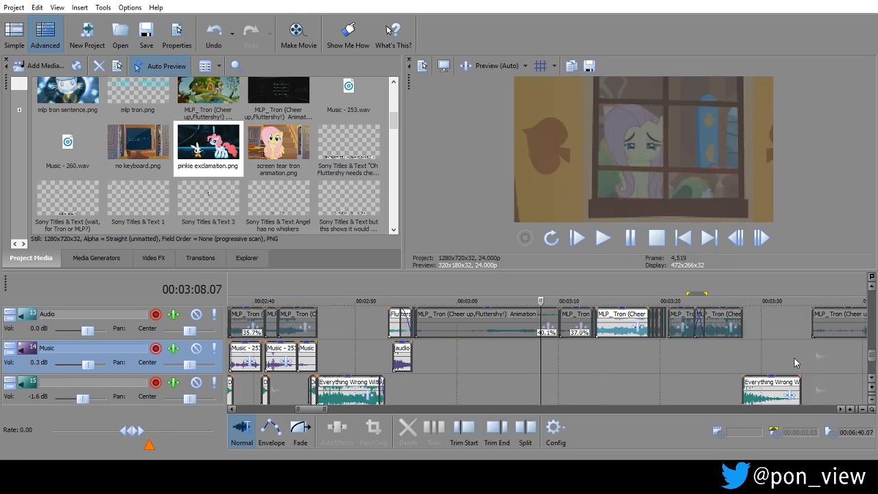
scroll(795, 360, down, 3)
scroll(794, 360, down, 3)
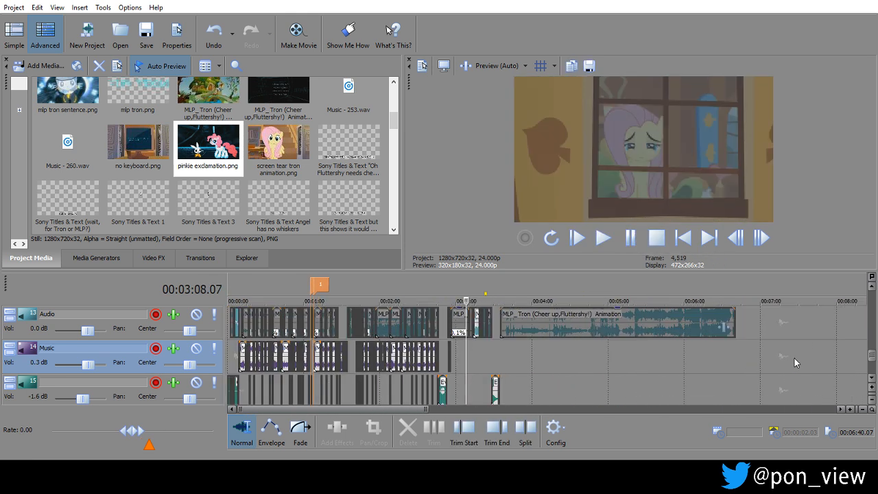
drag(601, 367, 557, 355)
scroll(553, 354, up, 6)
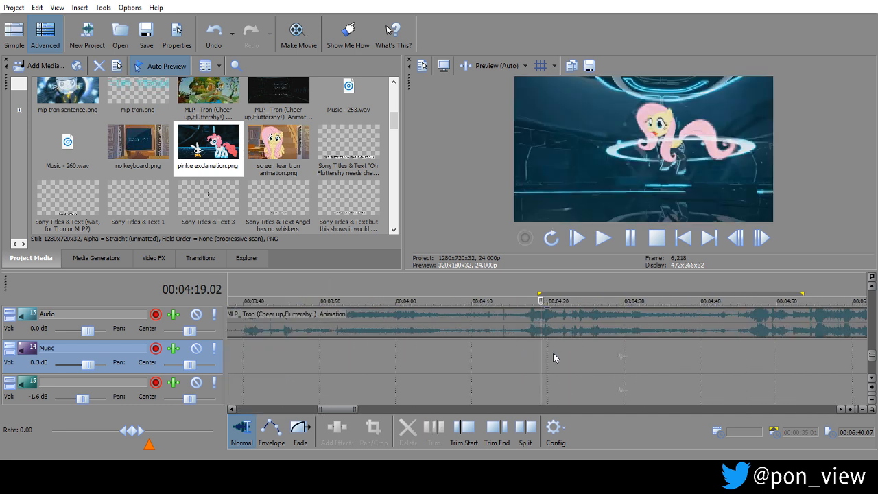
scroll(552, 352, up, 2)
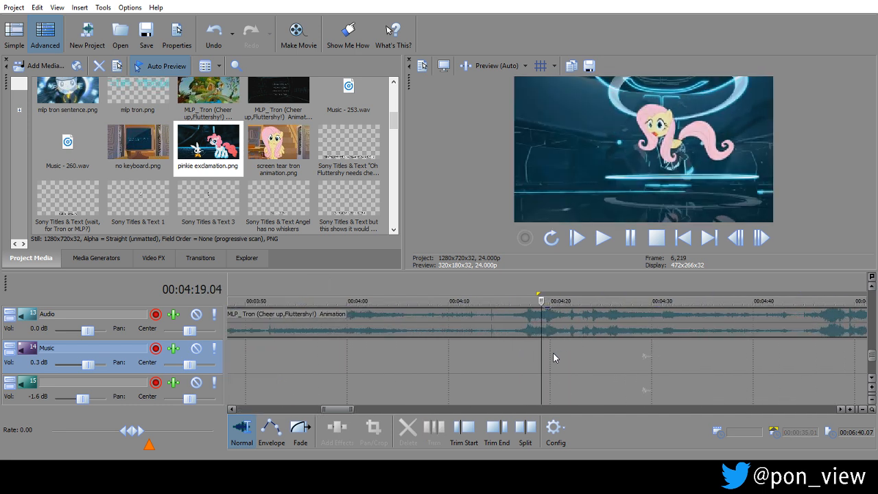
key(Right)
key(Right)
key(Right)
key(Right)
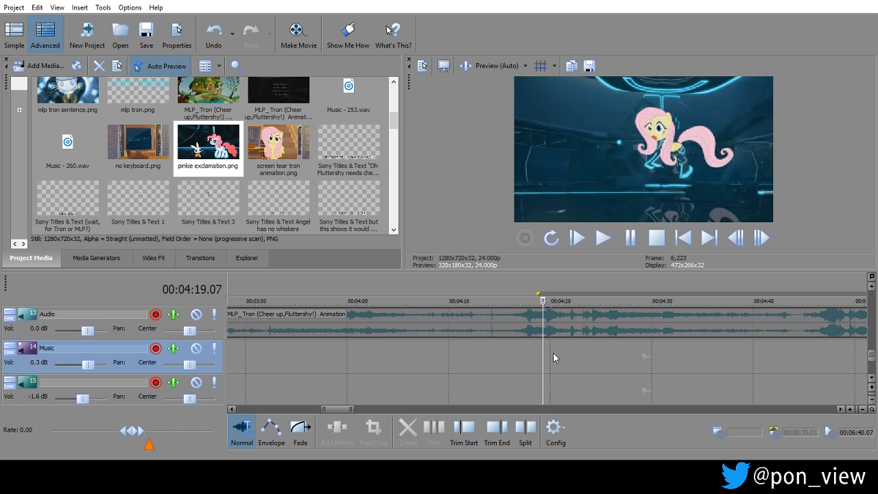
key(Right)
key(Right)
key(Right)
key(Right)
key(Right)
key(Right)
key(Right)
key(Right)
key(Right)
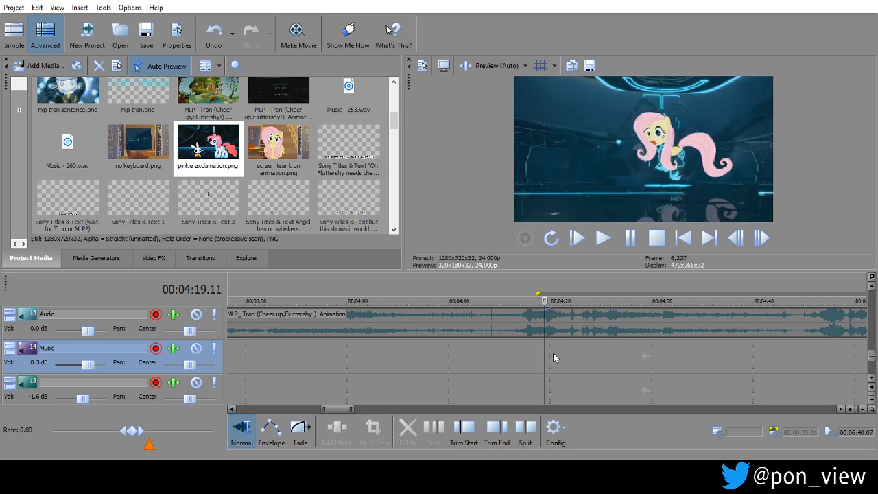
key(Right)
key(Right)
key(Right)
key(Left)
key(Left)
key(Left)
key(Left)
key(Left)
key(Left)
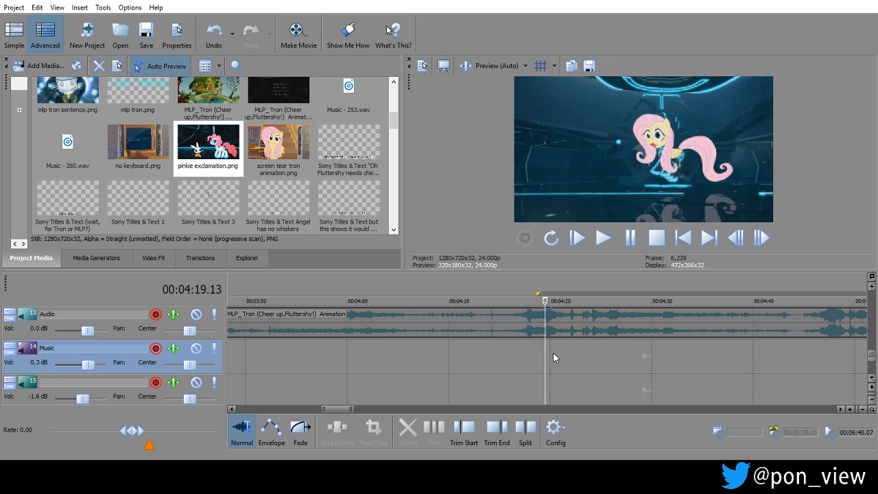
Save a snapshot of the current preview frame to the PMV folder as a PNG named fluttershy tron scream.
click(587, 67)
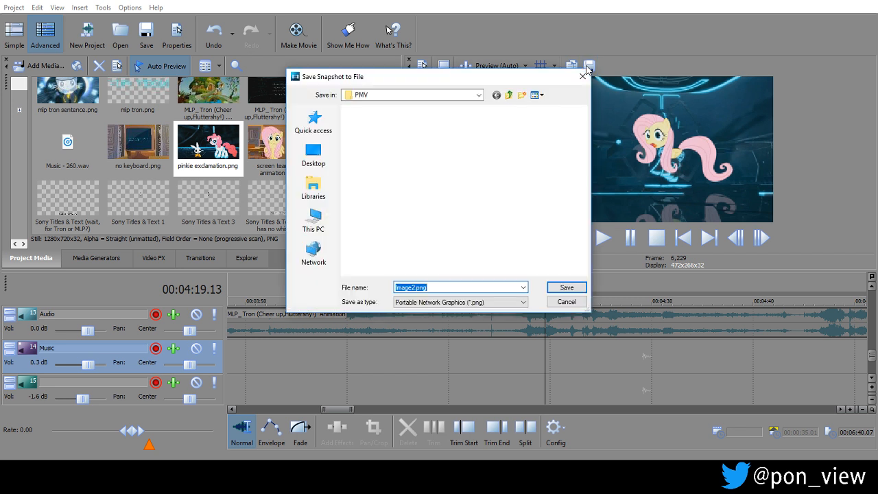
text(lutters)
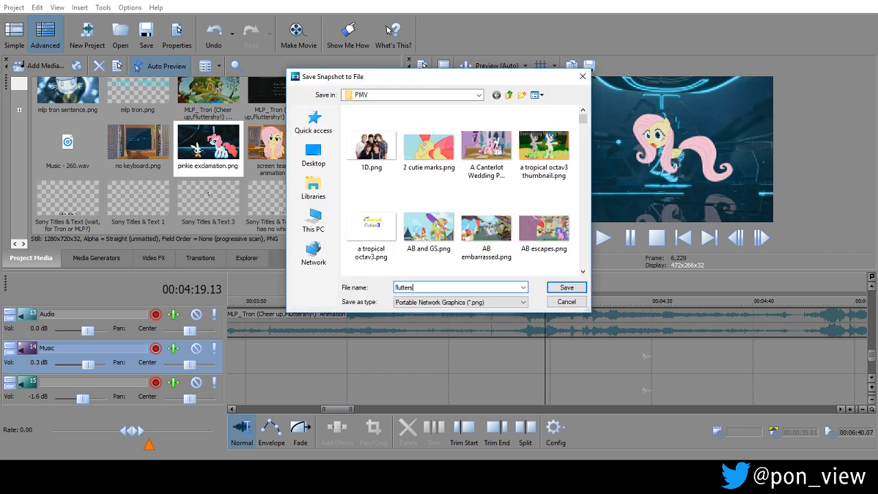
text(hy tron scream)
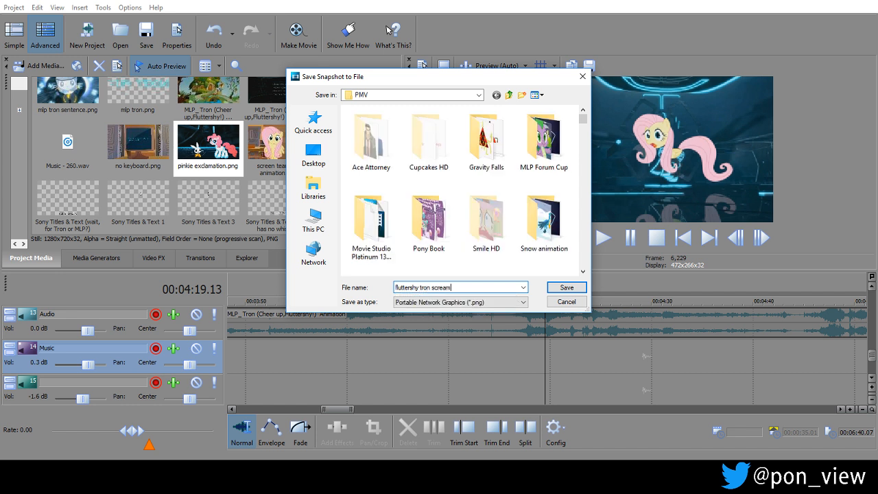
key(Return)
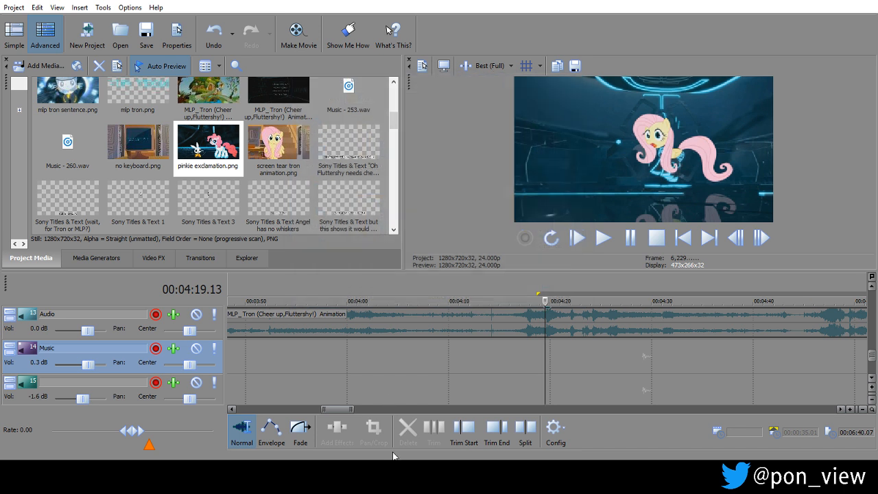
Switch to Photoshop Elements and place the fluttershy tron scream image at full size in mlp tron vectors.psd.
mouse_move(389, 475)
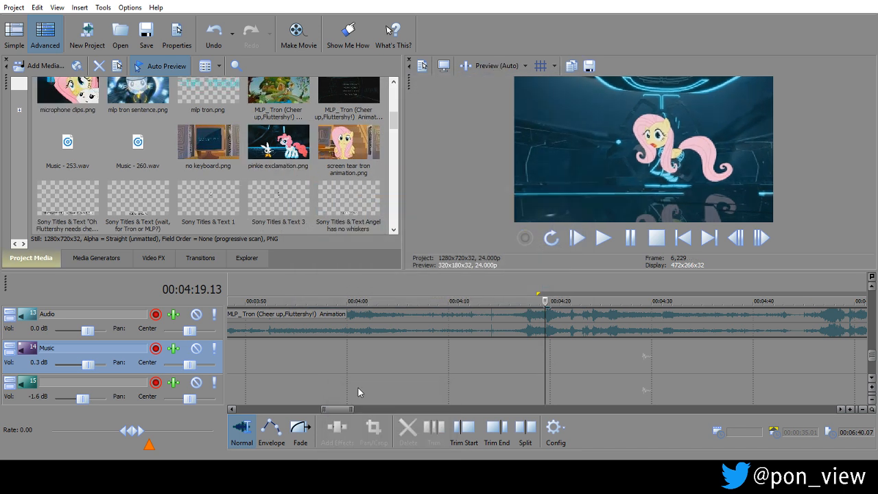
click(388, 475)
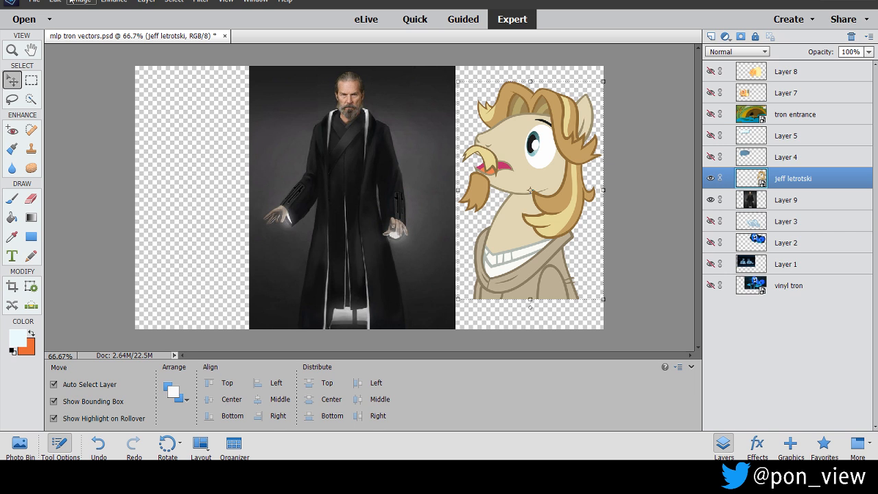
click(32, 2)
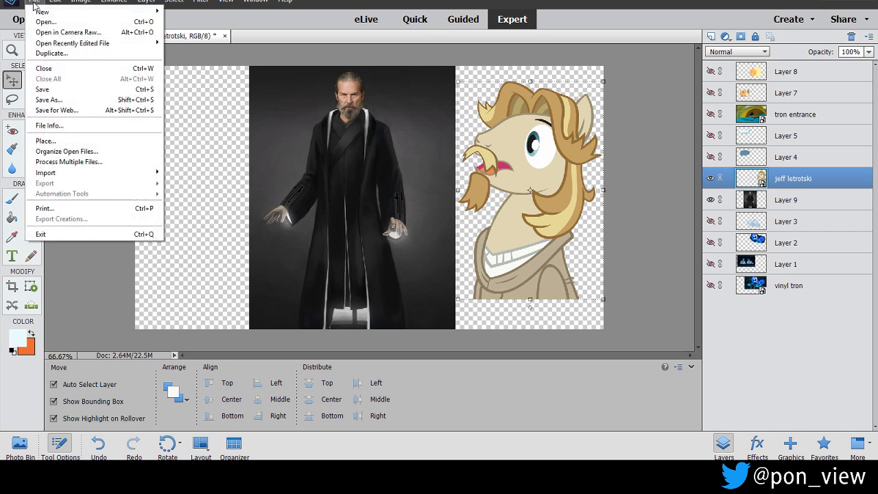
click(66, 141)
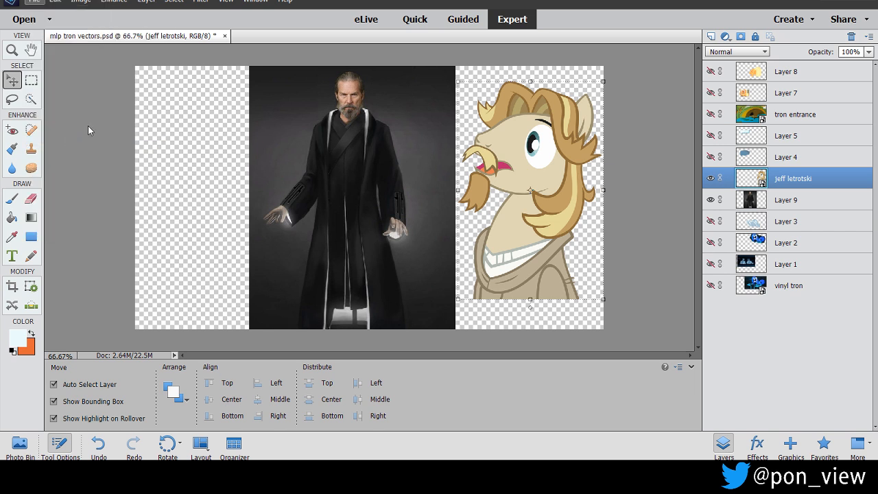
text(f)
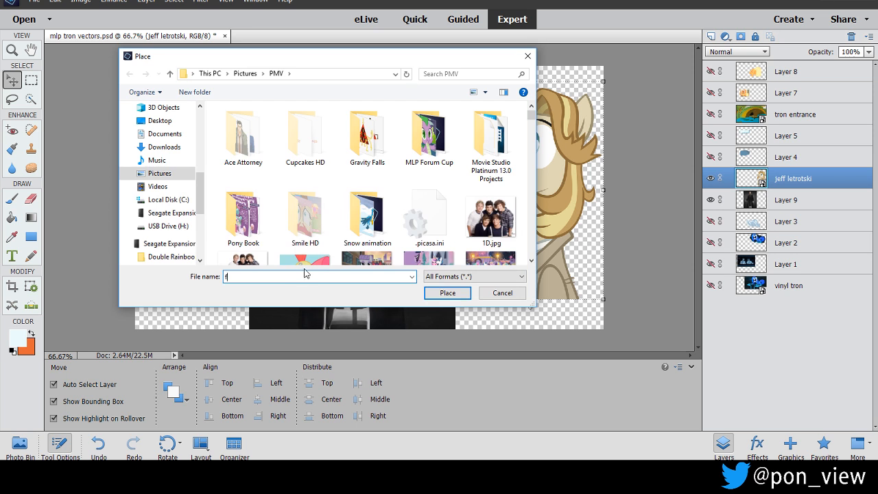
text(luttershy tr)
key(Down)
key(Return)
key(Return)
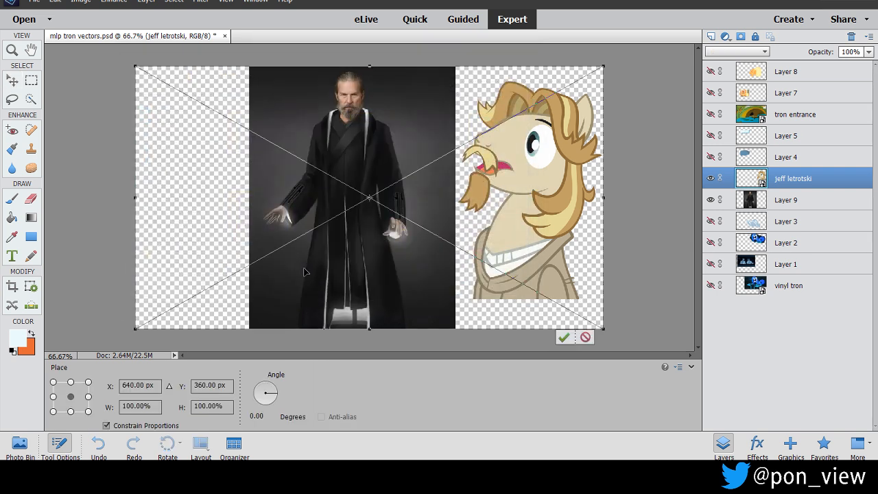
key(Return)
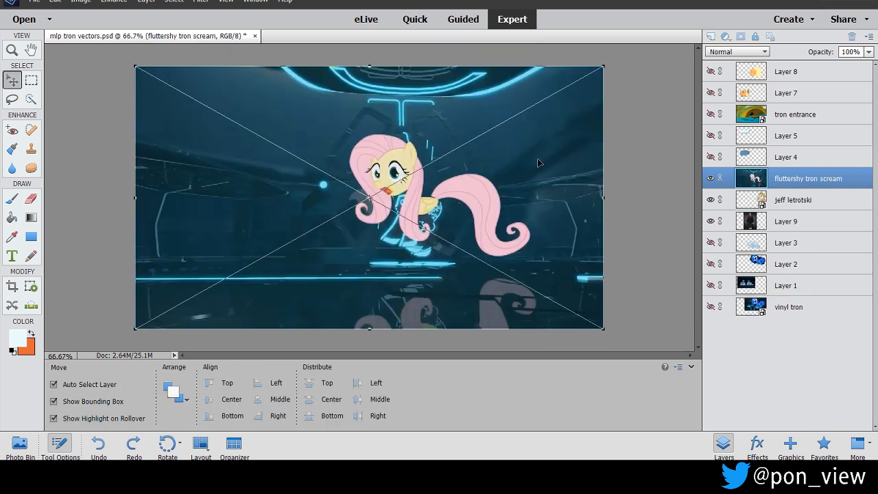
Try to outline Fluttershy with the Lasso at 200% zoom on the fluttershy tron scream layer, and undo the selection.
click(225, 2)
click(247, 27)
click(225, 2)
click(244, 26)
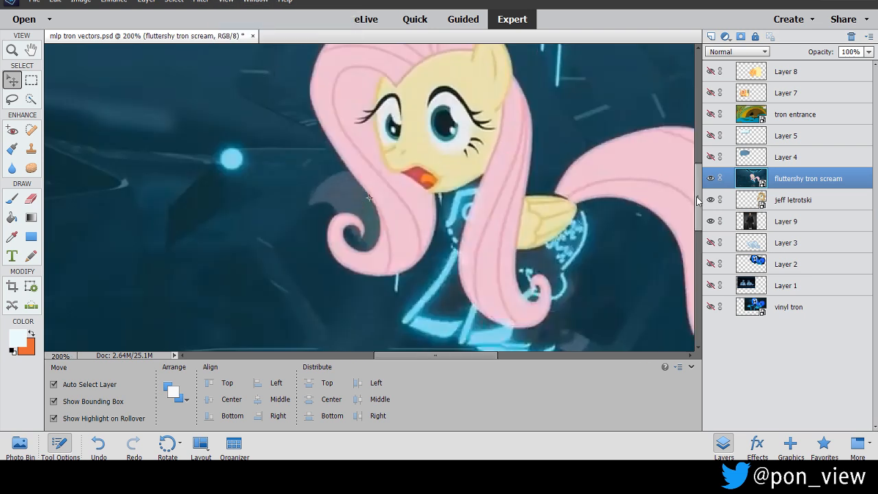
scroll(697, 199, up, 3)
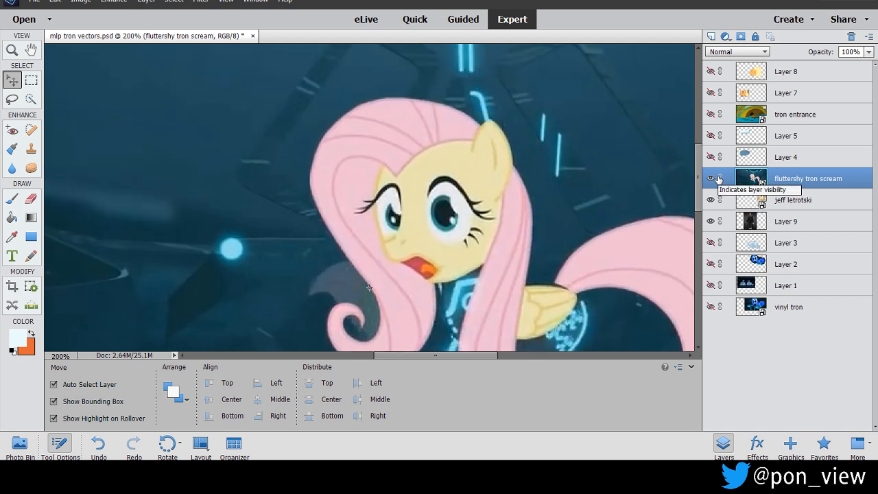
click(12, 100)
mouse_move(318, 111)
mouse_down()
mouse_move(395, 71)
mouse_move(493, 103)
mouse_move(533, 153)
mouse_move(548, 237)
mouse_move(654, 204)
mouse_move(706, 204)
mouse_up()
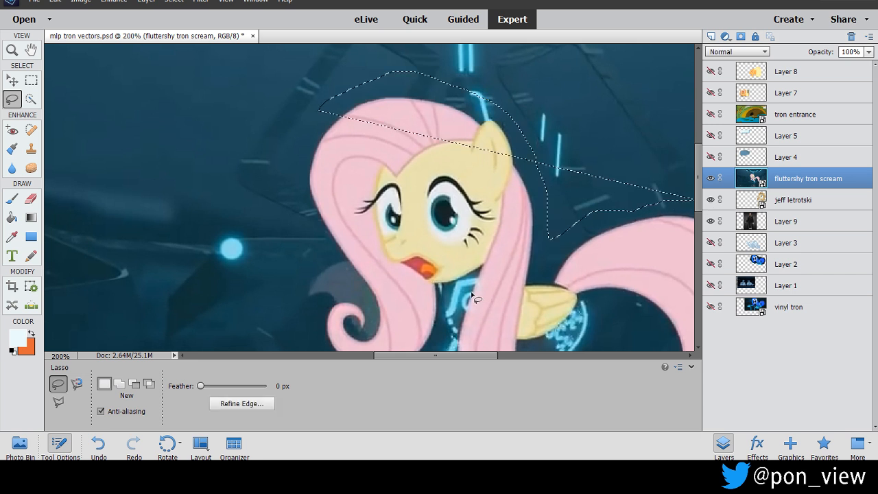
key(ctrl+z)
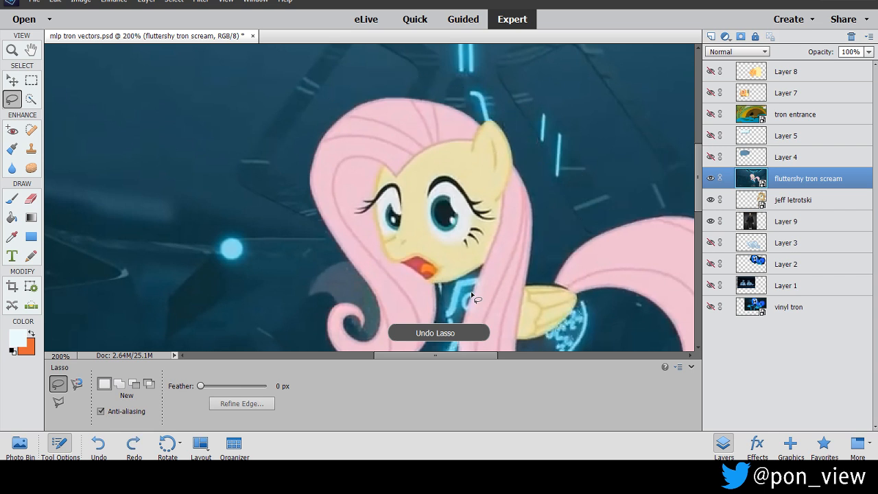
Try a freehand Lasso selection along Fluttershy's mane and tail at 100% zoom, and undo it.
click(225, 0)
click(264, 36)
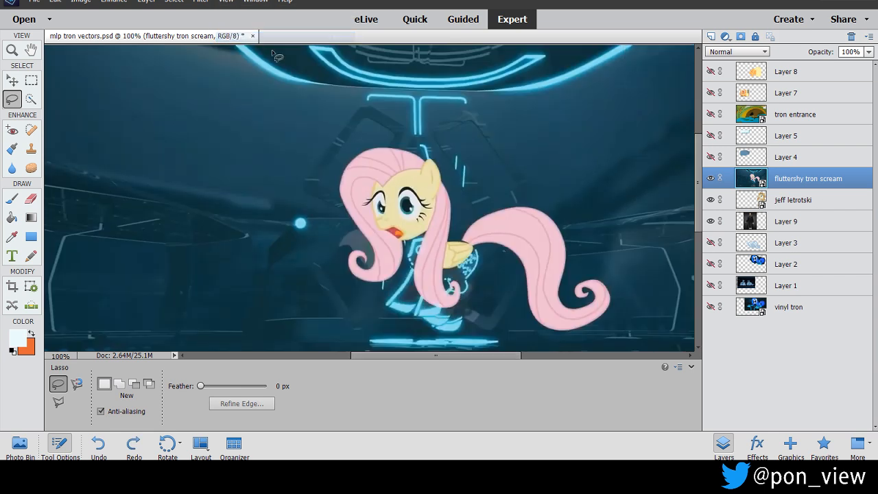
mouse_move(380, 142)
mouse_down()
mouse_move(407, 142)
mouse_move(444, 161)
mouse_move(479, 203)
mouse_move(528, 199)
mouse_up()
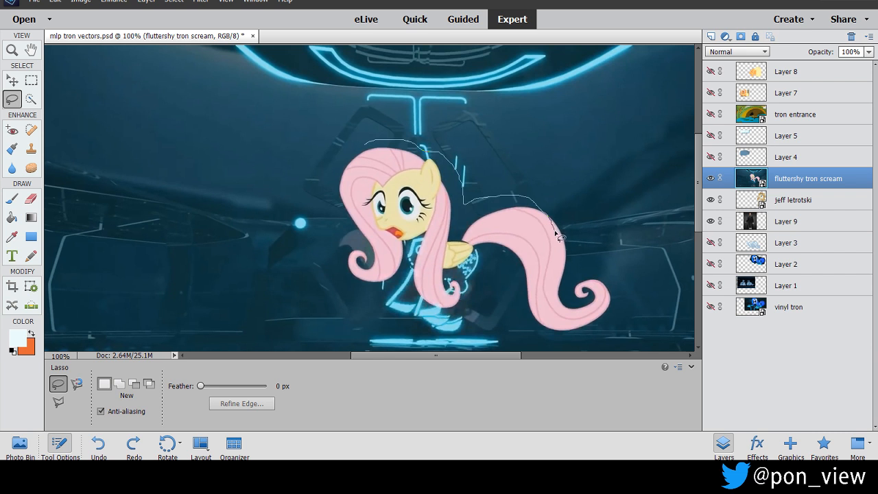
drag(561, 240, 559, 240)
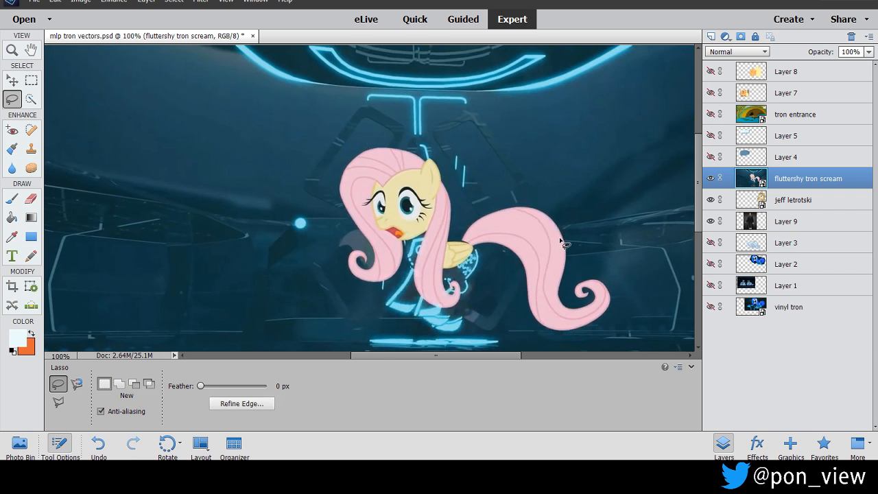
key(ctrl+z)
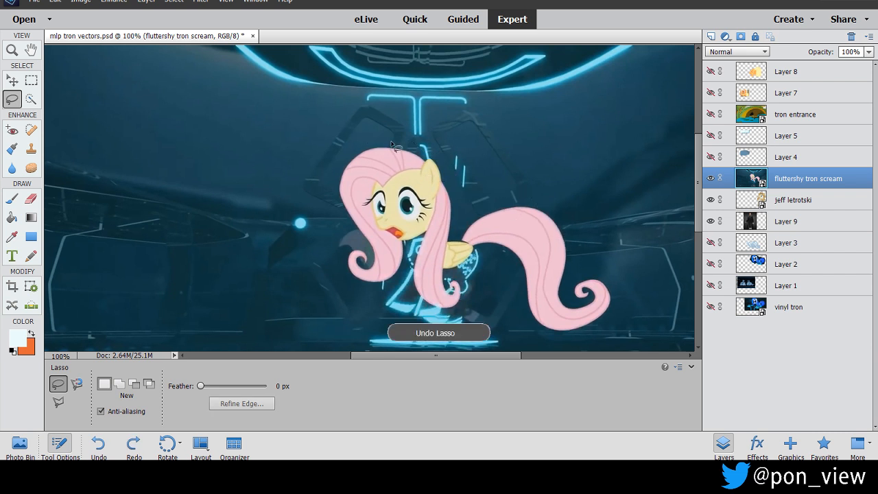
Draw a loose Lasso selection around Fluttershy on the fluttershy tron scream layer and copy it to a new layer.
mouse_move(377, 138)
mouse_down()
mouse_move(405, 136)
mouse_move(440, 156)
mouse_move(460, 187)
mouse_move(462, 217)
mouse_move(510, 197)
mouse_move(544, 200)
mouse_move(572, 218)
mouse_move(599, 273)
mouse_up()
mouse_move(619, 306)
mouse_down()
mouse_move(616, 323)
mouse_move(583, 343)
mouse_move(550, 343)
mouse_move(521, 327)
mouse_move(508, 279)
mouse_move(490, 283)
mouse_move(483, 325)
mouse_up()
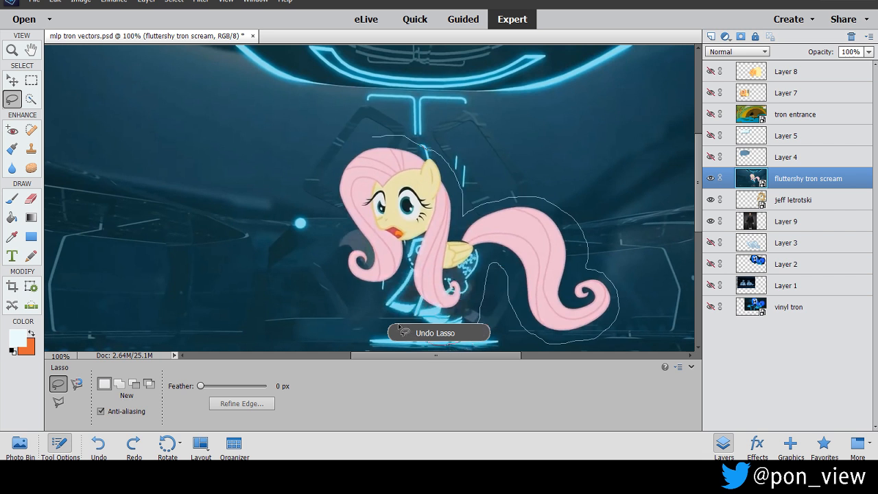
drag(380, 295, 342, 266)
mouse_move(335, 221)
mouse_down()
mouse_move(336, 175)
mouse_move(360, 141)
mouse_move(385, 139)
mouse_up()
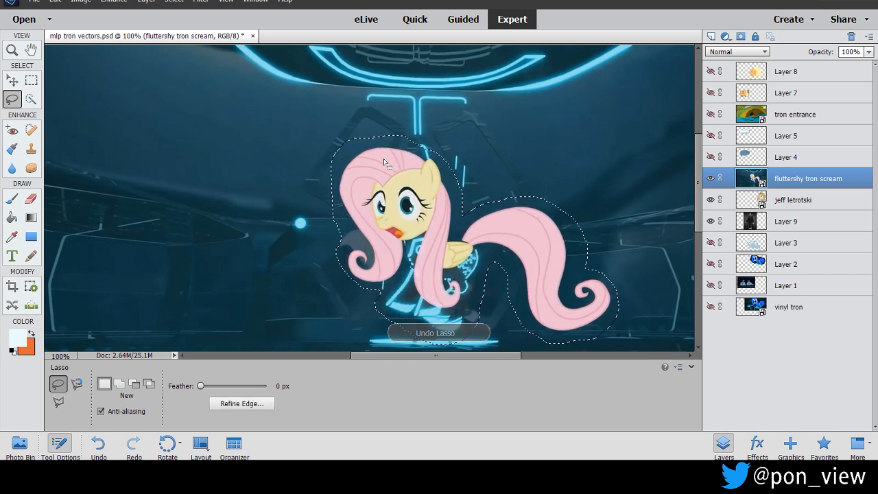
right_click(391, 166)
click(446, 224)
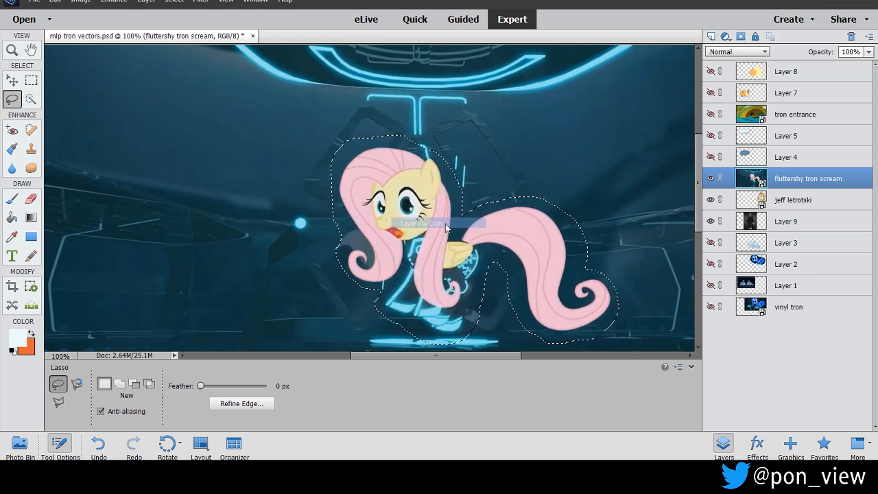
Hide the fluttershy tron scream, Layer 9 and jeff letrotski layers so only the Fluttershy cutout shows.
click(710, 200)
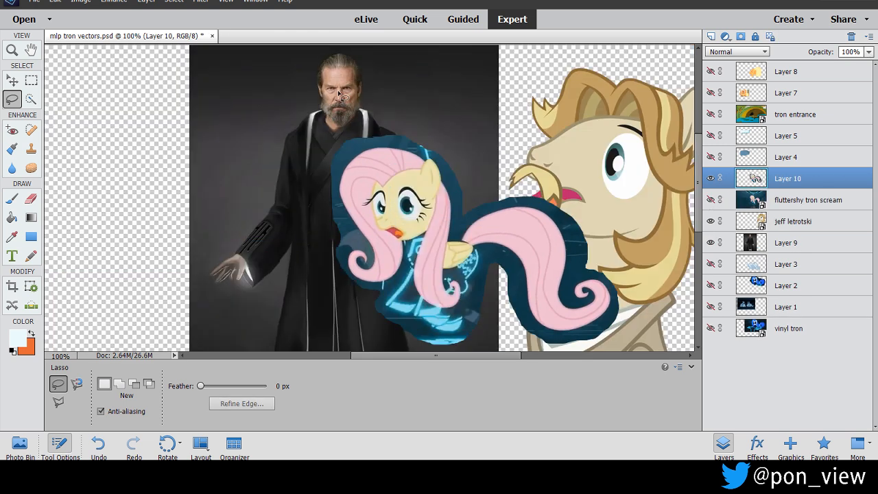
click(711, 242)
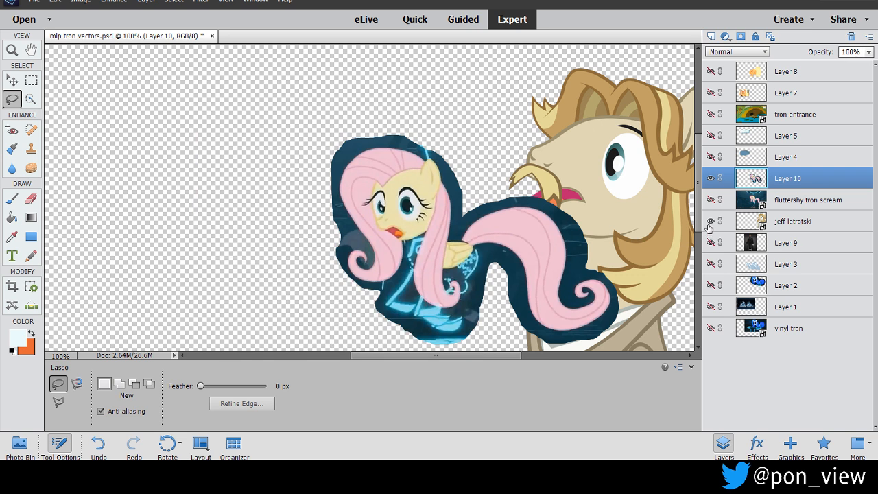
click(710, 221)
Try a 10 px Brush-type Eraser on the background above Fluttershy's mane at 300% zoom, and undo the stroke.
click(226, 3)
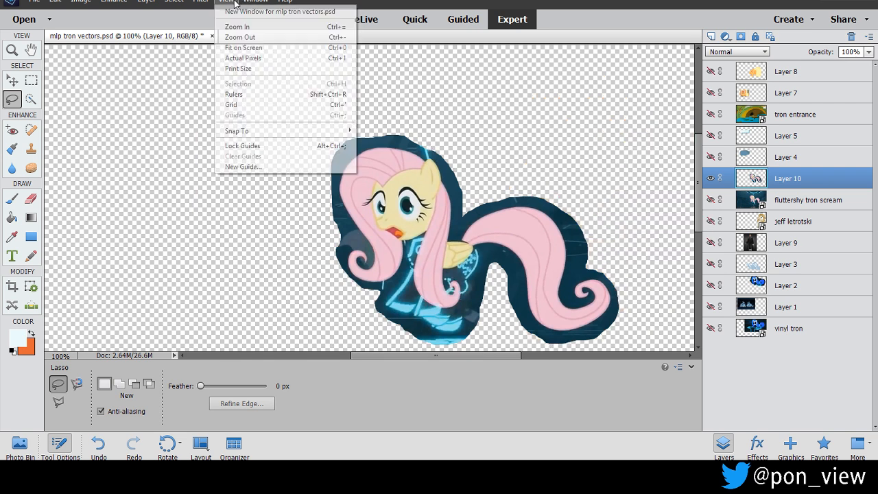
click(237, 26)
click(226, 2)
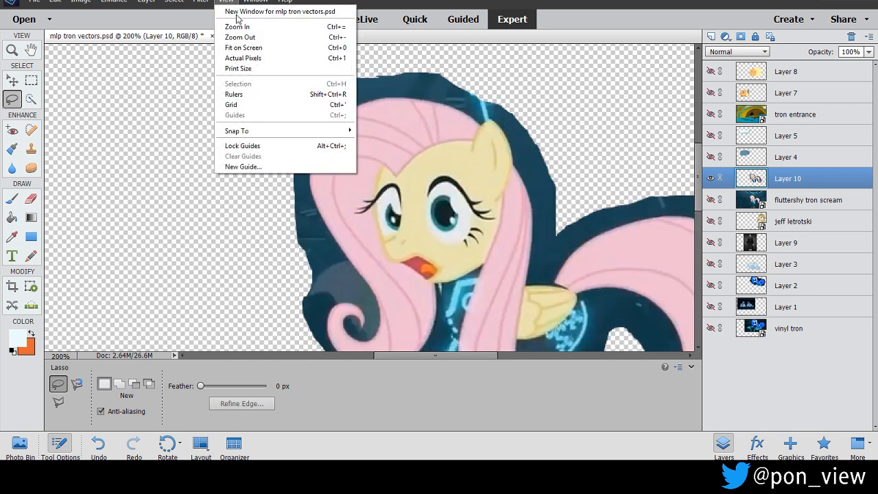
click(32, 198)
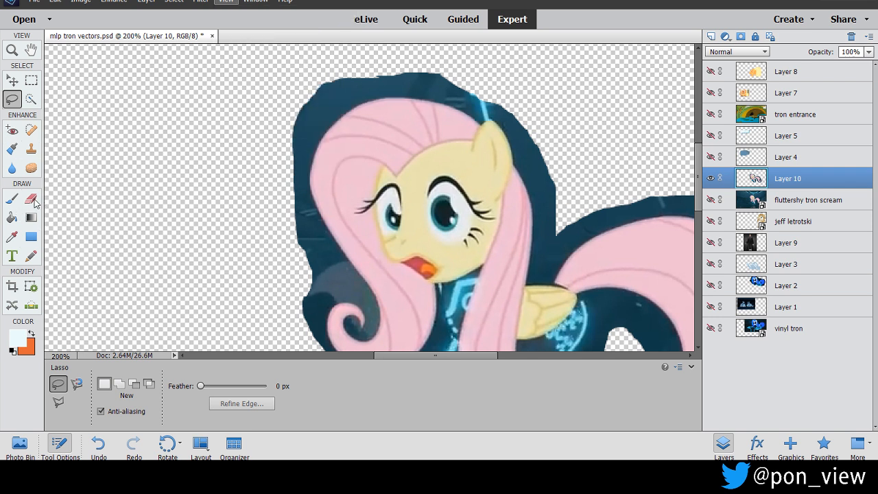
click(31, 198)
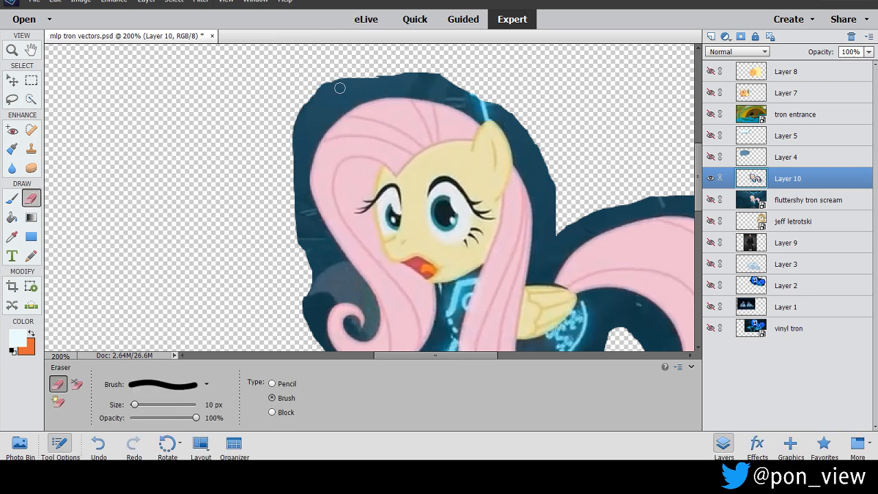
click(226, 2)
click(237, 26)
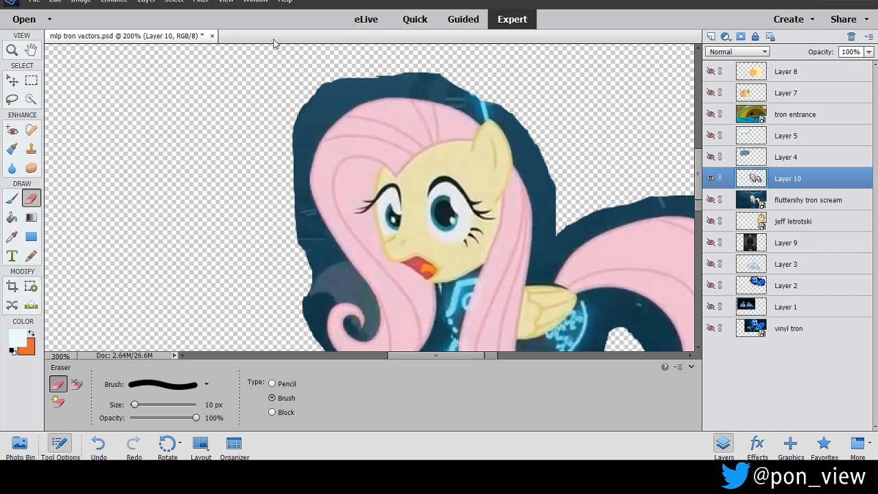
scroll(459, 125, up, 3)
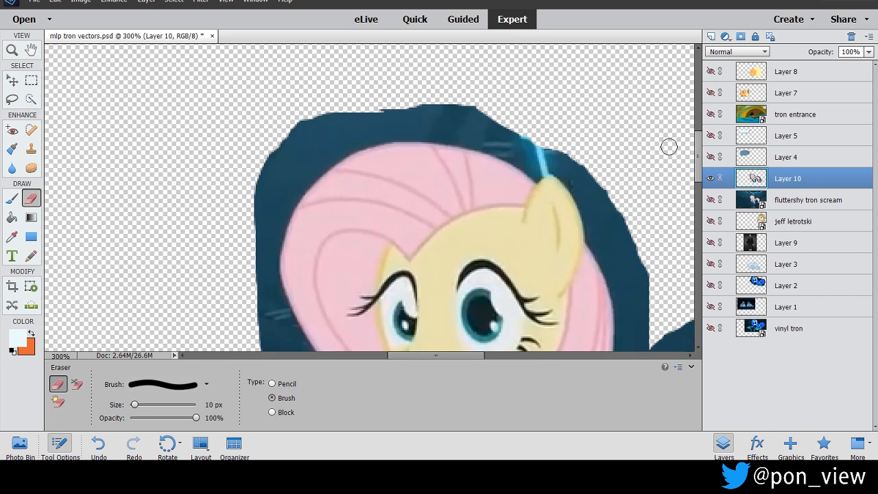
drag(436, 135, 429, 135)
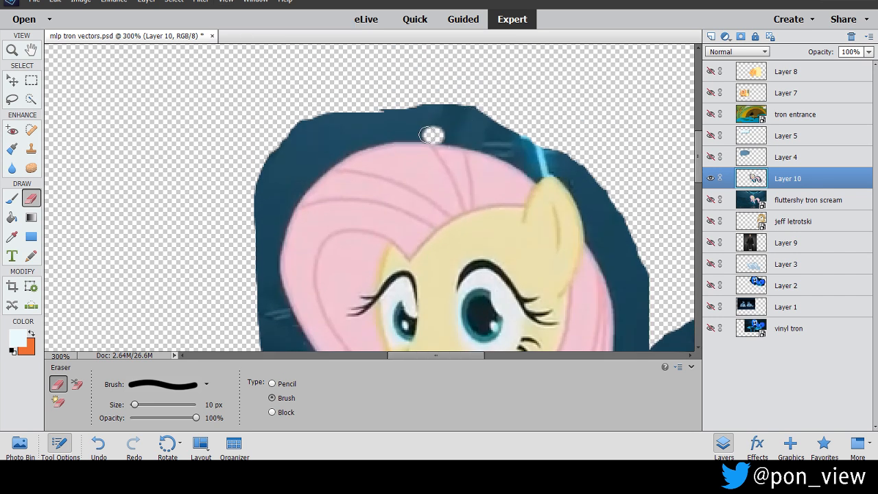
key(ctrl+z)
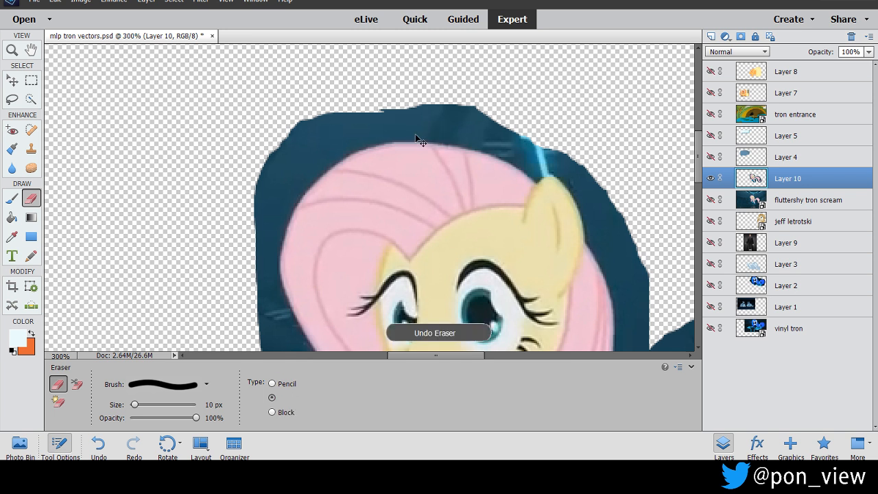
Erase the background along the outer edge of Fluttershy's front mane down to its curl with a 10 px Pencil-type Eraser at 400% zoom.
click(272, 383)
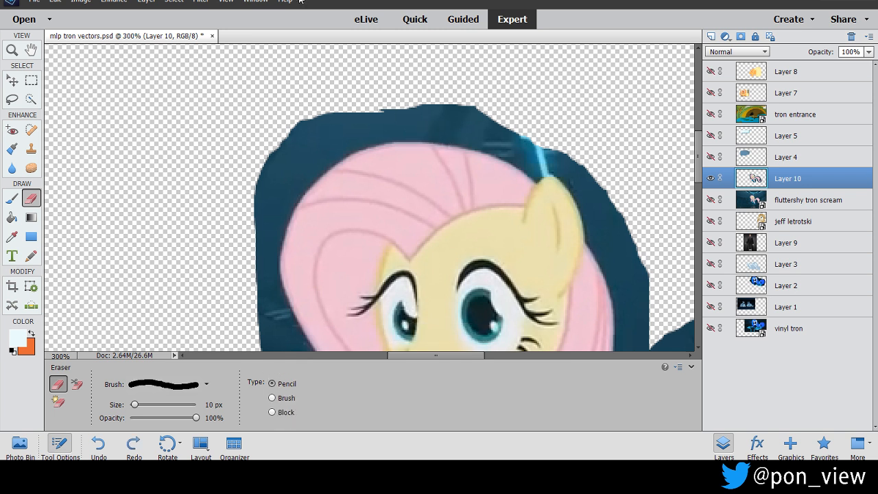
click(226, 2)
click(244, 27)
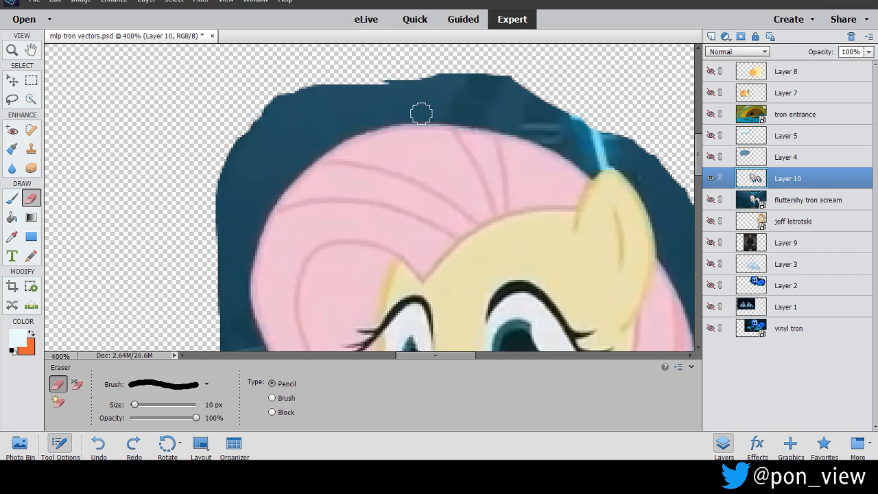
mouse_move(421, 113)
mouse_down()
mouse_move(333, 128)
mouse_move(269, 188)
mouse_move(235, 267)
mouse_move(247, 345)
mouse_up()
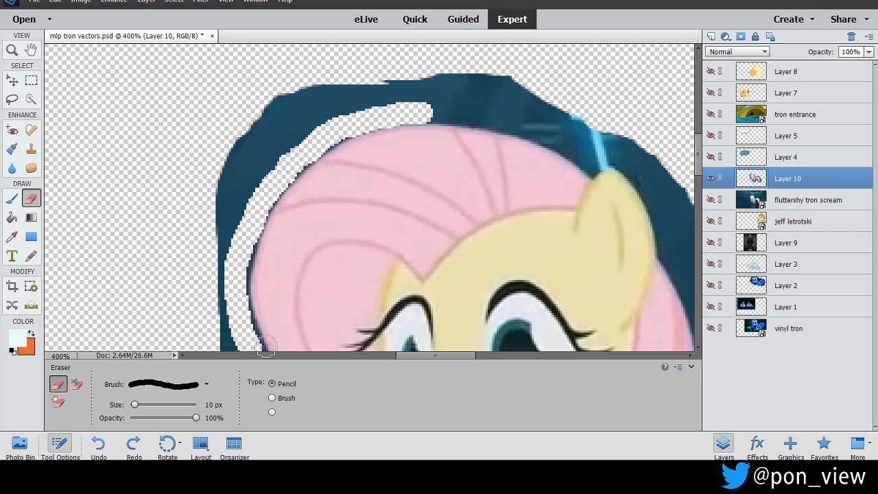
drag(698, 155, 698, 190)
mouse_move(255, 121)
mouse_down()
mouse_move(359, 273)
mouse_move(373, 315)
mouse_move(337, 288)
mouse_move(308, 284)
mouse_move(274, 310)
mouse_move(270, 358)
mouse_up()
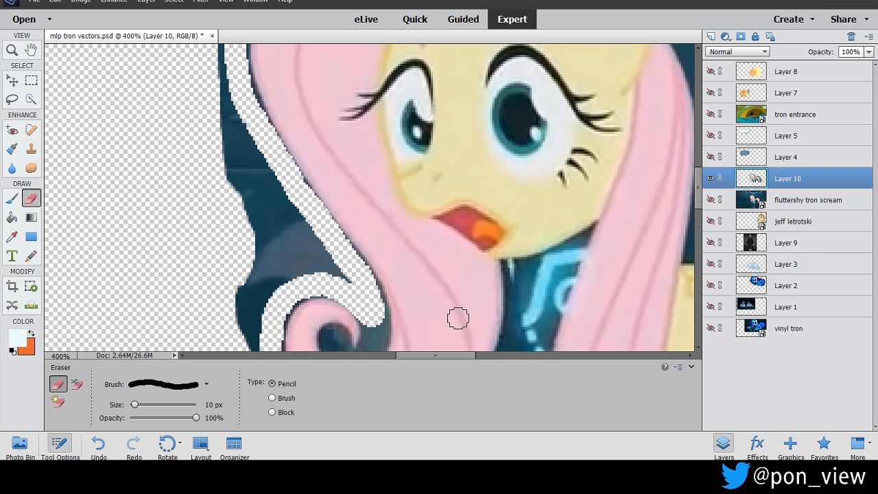
Clear the leftover background strip outside the front mane, from face level down to the curl.
mouse_move(220, 51)
mouse_down()
mouse_move(237, 132)
mouse_move(301, 230)
mouse_move(339, 267)
mouse_move(325, 251)
mouse_up()
mouse_move(280, 183)
mouse_down()
mouse_move(215, 117)
mouse_move(224, 149)
mouse_move(296, 253)
mouse_move(322, 271)
mouse_move(271, 250)
mouse_move(235, 193)
mouse_up()
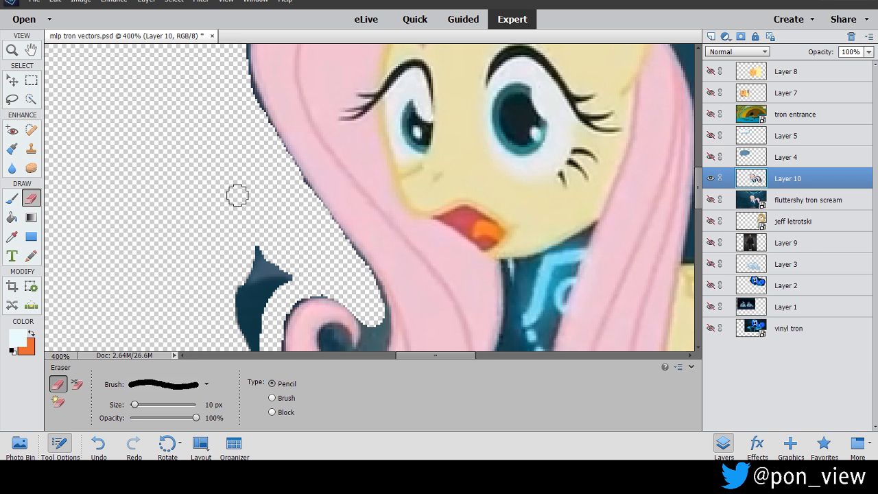
mouse_move(250, 238)
mouse_down()
mouse_move(292, 283)
mouse_move(261, 303)
mouse_move(253, 349)
mouse_move(260, 257)
mouse_up()
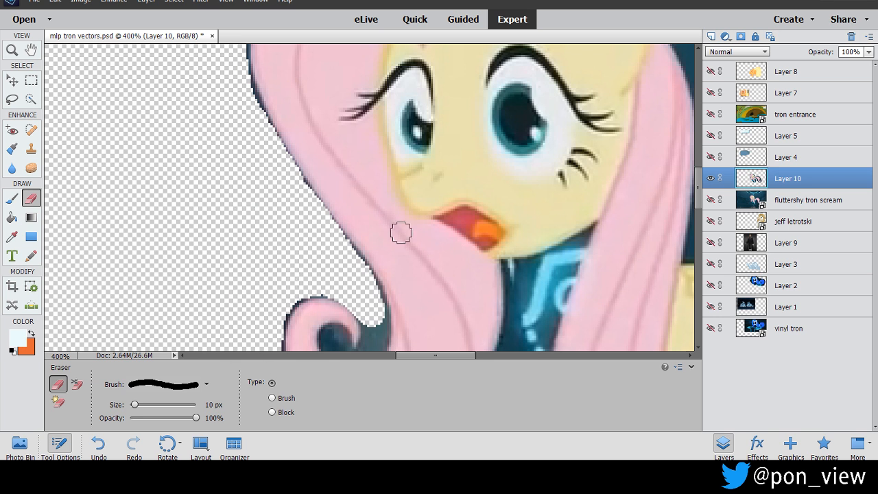
Erase the background beneath the front mane curl and along the front leg's outer edge, including the stray scraps.
scroll(699, 195, down, 5)
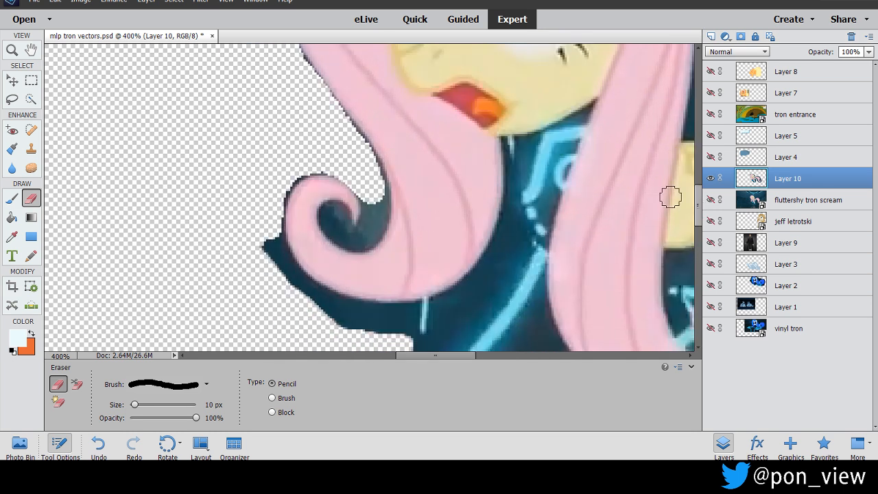
mouse_move(274, 247)
mouse_down()
mouse_move(291, 280)
mouse_move(287, 275)
mouse_move(330, 306)
mouse_move(419, 315)
mouse_move(475, 285)
mouse_move(508, 218)
mouse_move(517, 259)
mouse_move(488, 304)
mouse_move(443, 346)
mouse_up()
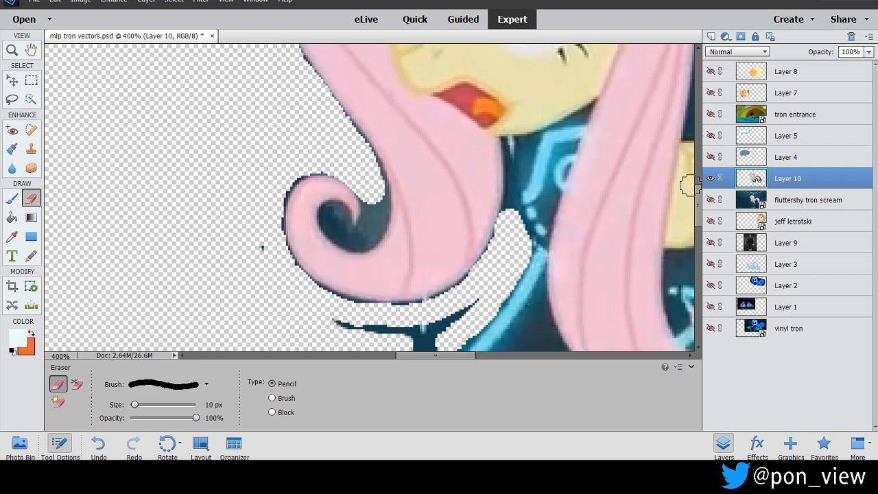
drag(699, 204, 699, 221)
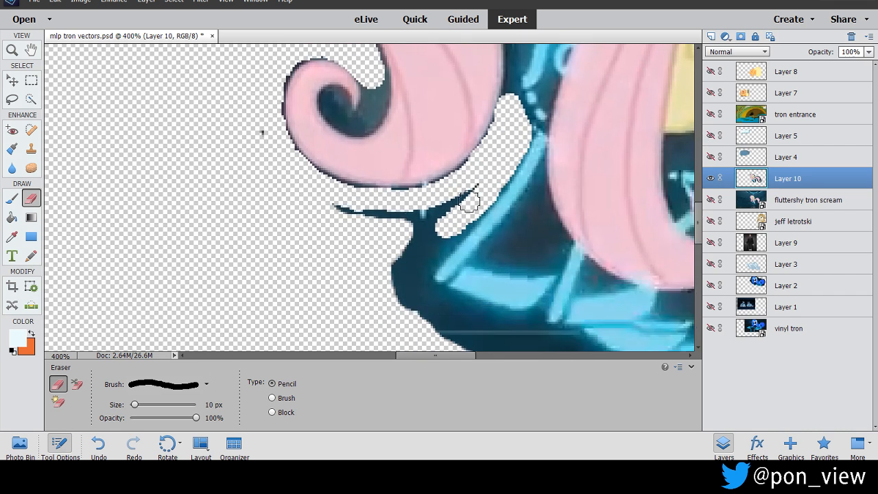
mouse_move(452, 234)
mouse_down()
mouse_move(395, 295)
mouse_move(413, 261)
mouse_move(393, 268)
mouse_move(474, 188)
mouse_move(417, 218)
mouse_move(367, 221)
mouse_move(330, 210)
mouse_up()
drag(426, 230, 395, 238)
click(261, 138)
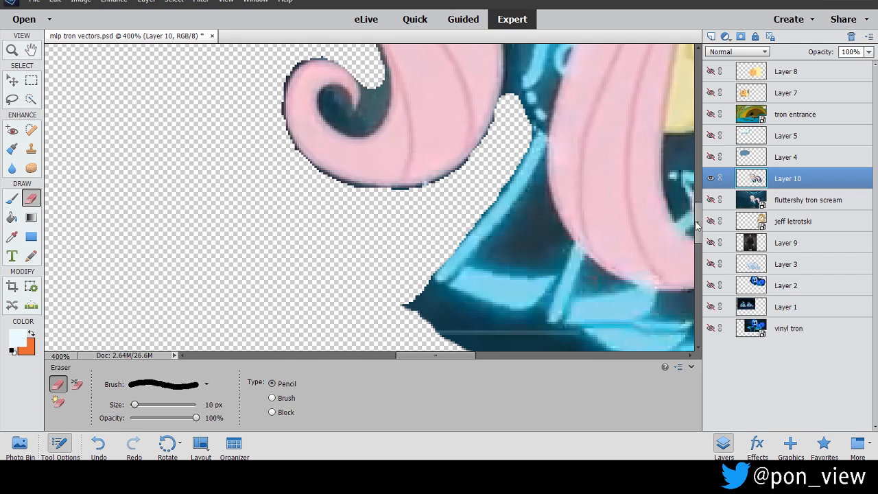
Erase the background around the hooves and along the back of the hind leg, including the scraps below them.
scroll(697, 226, down, 3)
mouse_move(417, 224)
mouse_down()
mouse_move(471, 260)
mouse_move(561, 278)
mouse_move(620, 322)
mouse_move(397, 241)
mouse_move(452, 277)
mouse_move(626, 329)
mouse_up()
drag(430, 357, 466, 358)
mouse_move(570, 78)
mouse_down()
mouse_move(514, 92)
mouse_move(491, 121)
mouse_move(495, 155)
mouse_move(474, 197)
mouse_move(476, 280)
mouse_move(465, 315)
mouse_move(448, 332)
mouse_move(401, 339)
mouse_move(314, 331)
mouse_move(226, 312)
mouse_move(201, 297)
mouse_move(284, 337)
mouse_move(416, 347)
mouse_move(465, 330)
mouse_move(491, 296)
mouse_move(486, 200)
mouse_move(507, 130)
mouse_move(550, 84)
mouse_move(517, 147)
mouse_move(496, 285)
mouse_up()
mouse_move(502, 251)
mouse_down()
mouse_move(528, 141)
mouse_move(560, 94)
mouse_move(518, 228)
mouse_move(513, 270)
mouse_move(545, 178)
mouse_move(529, 280)
mouse_move(506, 302)
mouse_move(528, 272)
mouse_move(501, 319)
mouse_up()
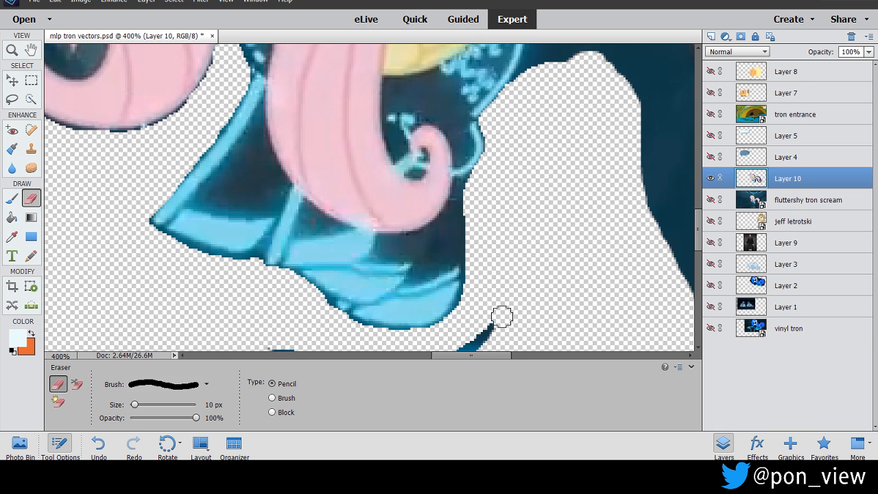
scroll(700, 225, down, 5)
mouse_move(492, 190)
mouse_down()
mouse_move(464, 218)
mouse_move(415, 231)
mouse_move(256, 203)
mouse_move(345, 239)
mouse_move(418, 243)
mouse_up()
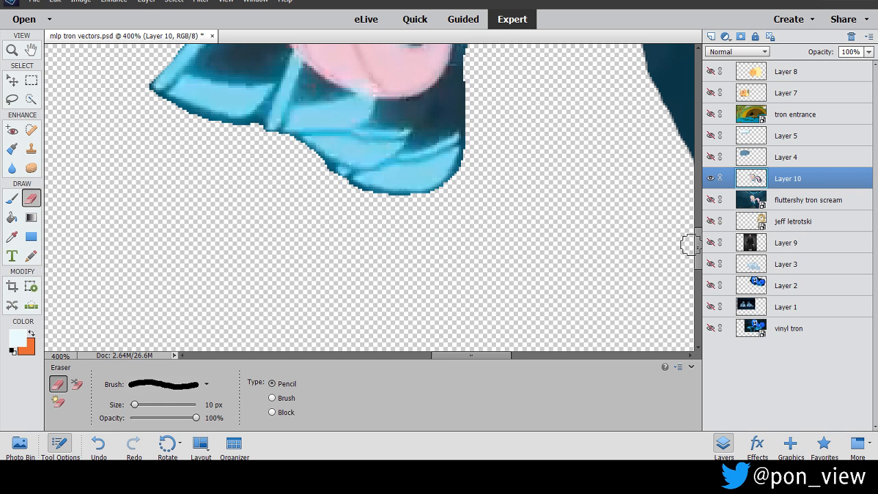
Erase the background along the flank and the inner edge of the tail, starting at the tail's base.
scroll(691, 219, up, 3)
scroll(690, 220, up, 3)
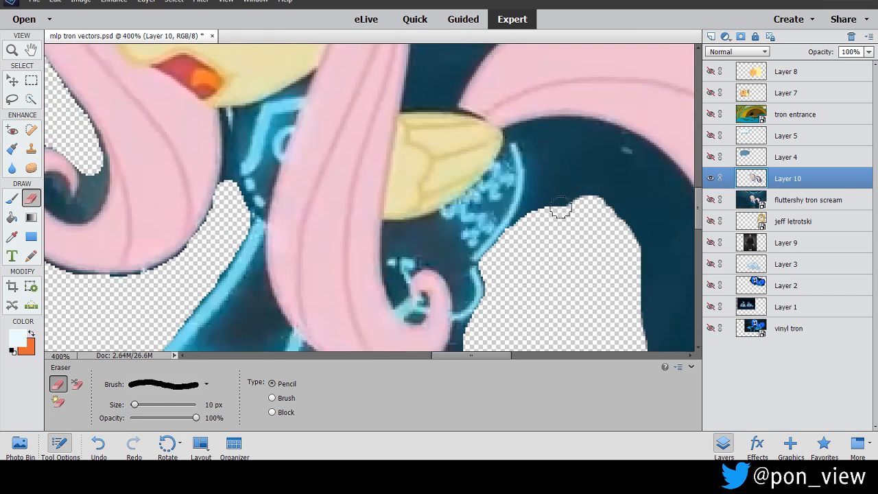
mouse_move(523, 223)
mouse_down()
mouse_move(537, 175)
mouse_move(530, 142)
mouse_move(538, 132)
mouse_move(567, 131)
mouse_up()
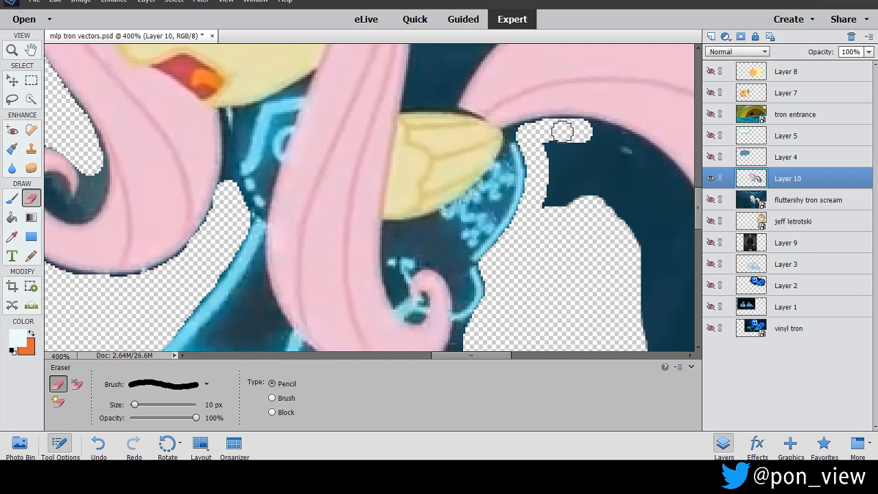
drag(582, 130, 661, 176)
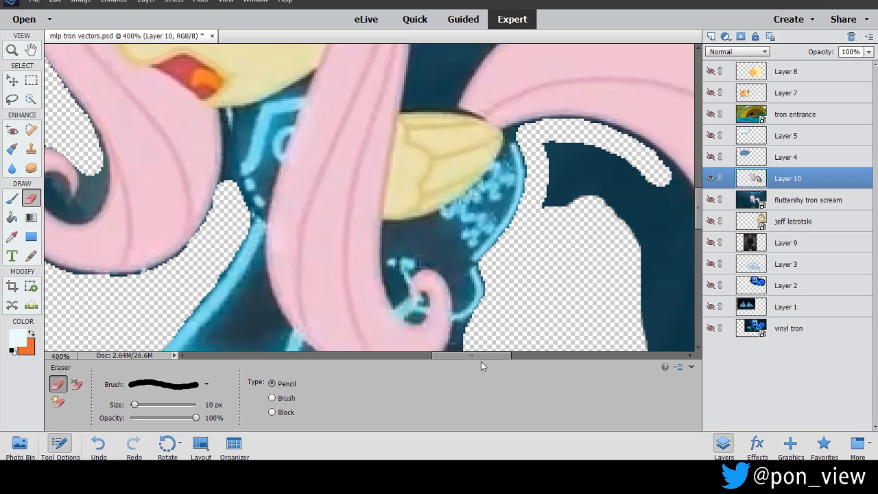
drag(478, 362, 505, 361)
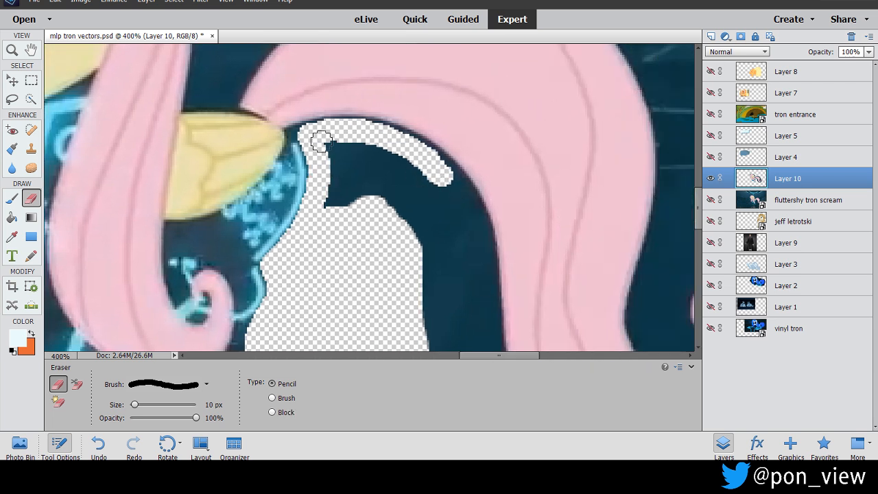
mouse_move(323, 140)
mouse_down()
mouse_move(323, 210)
mouse_move(345, 190)
mouse_move(340, 152)
mouse_move(367, 146)
mouse_move(453, 178)
mouse_move(481, 246)
mouse_move(488, 340)
mouse_up()
Erase the background along the tail's lower edge and around the outside of its curl, widening the cleared band.
drag(699, 214, 698, 234)
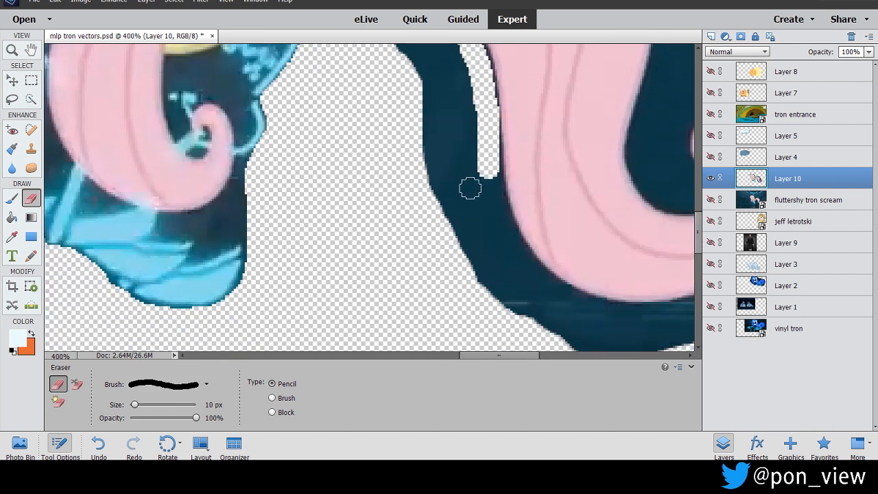
drag(489, 172, 510, 245)
mouse_move(516, 255)
mouse_down()
mouse_move(572, 301)
mouse_move(630, 315)
mouse_up()
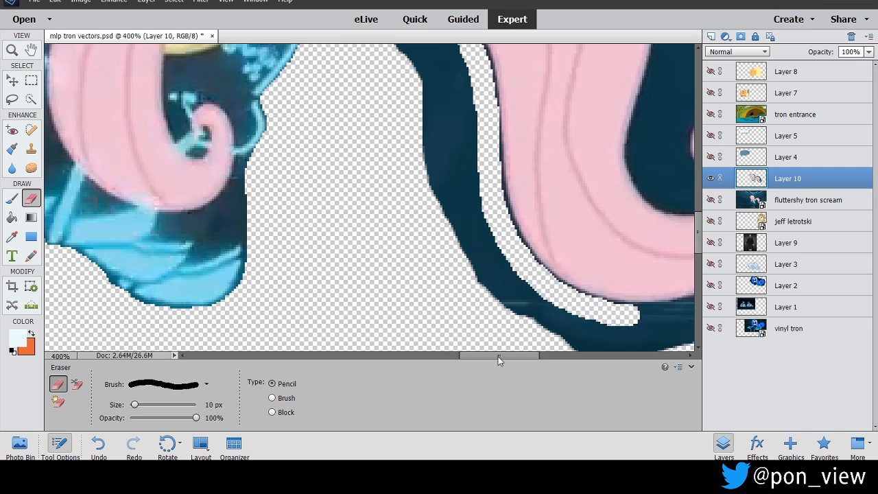
drag(498, 357, 531, 356)
drag(383, 316, 401, 313)
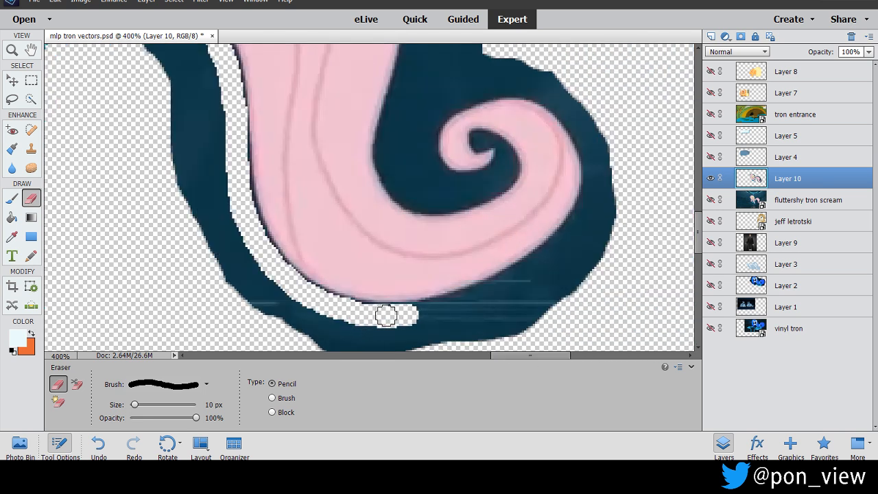
mouse_move(412, 315)
mouse_down()
mouse_move(493, 290)
mouse_move(580, 226)
mouse_move(570, 234)
mouse_move(598, 174)
mouse_move(585, 118)
mouse_move(564, 93)
mouse_up()
mouse_move(610, 142)
mouse_down()
mouse_move(608, 197)
mouse_move(577, 251)
mouse_move(522, 296)
mouse_move(457, 326)
mouse_move(358, 329)
mouse_move(293, 307)
mouse_move(248, 260)
mouse_move(212, 173)
mouse_move(215, 142)
mouse_move(224, 197)
mouse_move(199, 52)
mouse_up()
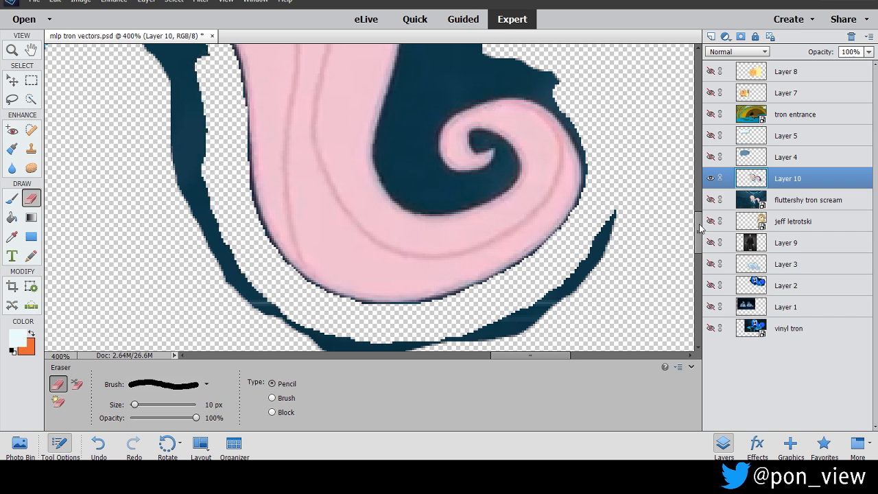
Clear the leftover background strip between Fluttershy's body and the inner edge of the tail.
scroll(701, 227, up, 3)
mouse_move(167, 112)
mouse_down()
mouse_move(204, 174)
mouse_move(186, 124)
mouse_move(194, 142)
mouse_move(105, 93)
mouse_move(110, 117)
mouse_move(173, 156)
mouse_move(137, 130)
mouse_move(94, 130)
mouse_move(178, 163)
mouse_move(196, 197)
mouse_move(216, 294)
mouse_move(196, 207)
mouse_move(146, 143)
mouse_up()
drag(164, 189, 218, 330)
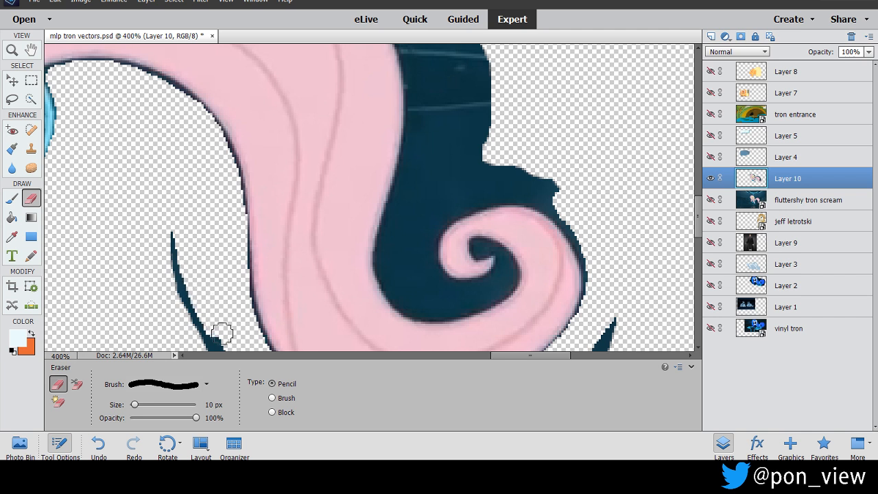
mouse_move(167, 226)
mouse_down()
mouse_move(184, 294)
mouse_move(231, 369)
mouse_up()
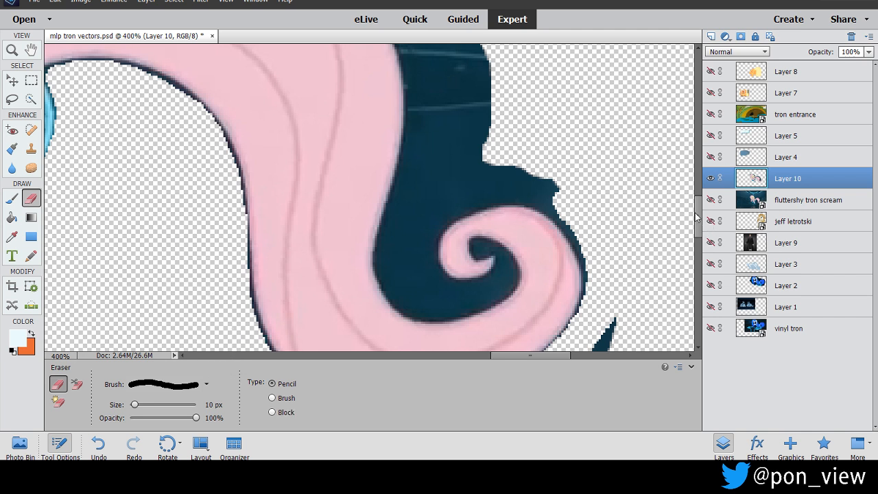
Erase the scraps beneath the tail and the background between the tail and its curl, leaving only the curl's inner pocket.
drag(698, 212, 699, 242)
mouse_move(229, 168)
mouse_down()
mouse_move(313, 233)
mouse_move(391, 246)
mouse_move(344, 233)
mouse_move(383, 251)
mouse_move(358, 237)
mouse_move(433, 228)
mouse_move(508, 238)
mouse_move(424, 237)
mouse_move(574, 199)
mouse_move(516, 209)
mouse_move(562, 192)
mouse_move(600, 143)
mouse_up()
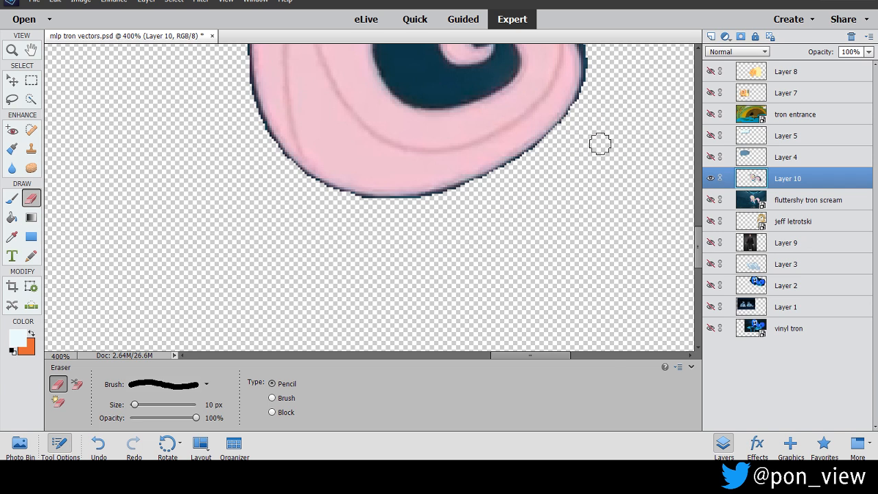
drag(699, 249, 699, 218)
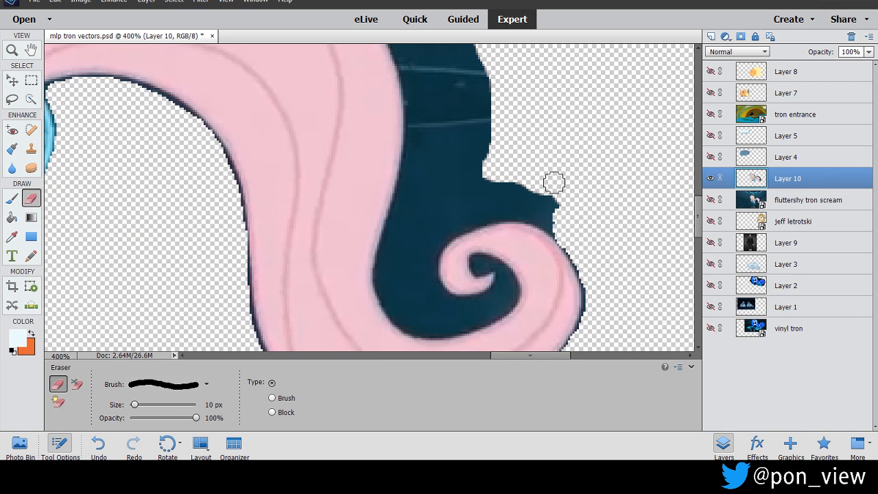
mouse_move(558, 225)
mouse_down()
mouse_move(472, 207)
mouse_move(486, 179)
mouse_move(563, 199)
mouse_move(496, 207)
mouse_move(428, 247)
mouse_up()
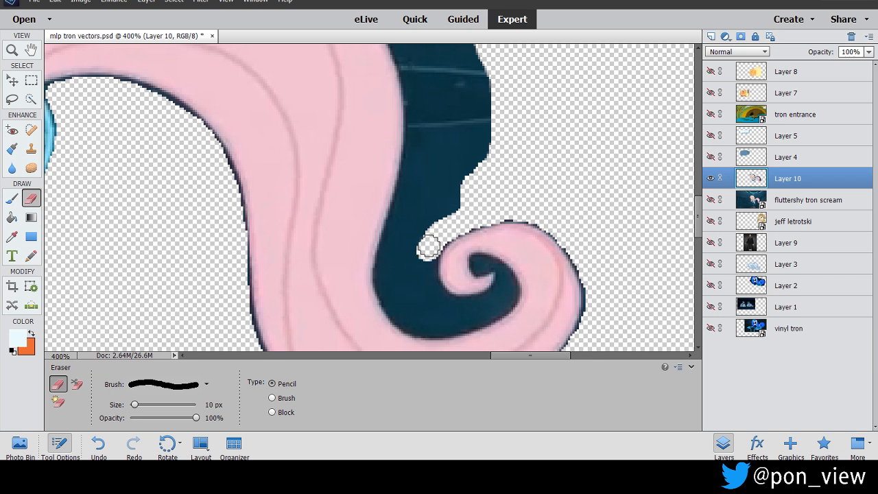
mouse_move(427, 251)
mouse_down()
mouse_move(427, 286)
mouse_move(425, 261)
mouse_move(432, 297)
mouse_up()
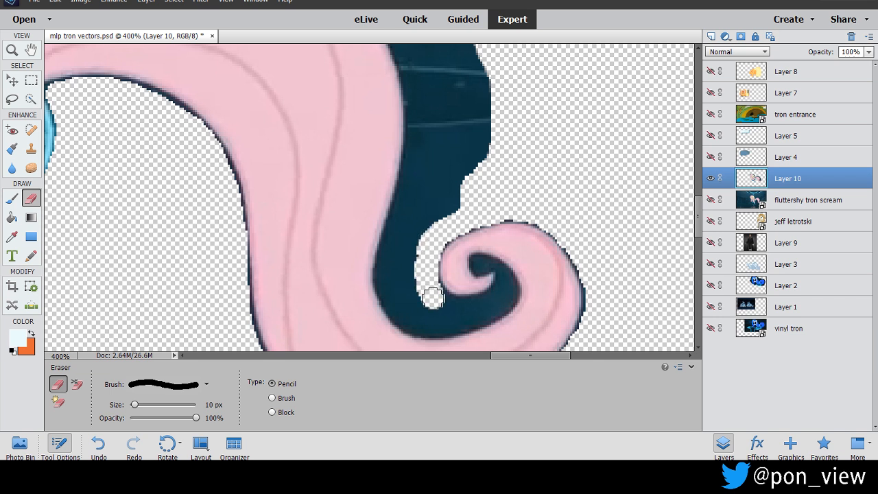
mouse_move(420, 263)
mouse_down()
mouse_move(471, 184)
mouse_move(493, 125)
mouse_move(445, 221)
mouse_move(454, 200)
mouse_move(416, 251)
mouse_move(413, 283)
mouse_move(410, 258)
mouse_move(445, 193)
mouse_move(392, 245)
mouse_move(385, 281)
mouse_move(415, 318)
mouse_move(442, 317)
mouse_move(434, 294)
mouse_move(457, 308)
mouse_move(502, 294)
mouse_move(470, 321)
mouse_move(418, 327)
mouse_up()
mouse_move(395, 299)
mouse_down()
mouse_move(400, 264)
mouse_move(414, 299)
mouse_up()
mouse_move(390, 238)
mouse_down()
mouse_move(423, 115)
mouse_move(434, 156)
mouse_move(415, 203)
mouse_move(459, 147)
mouse_move(444, 180)
mouse_move(464, 153)
mouse_move(487, 84)
mouse_up()
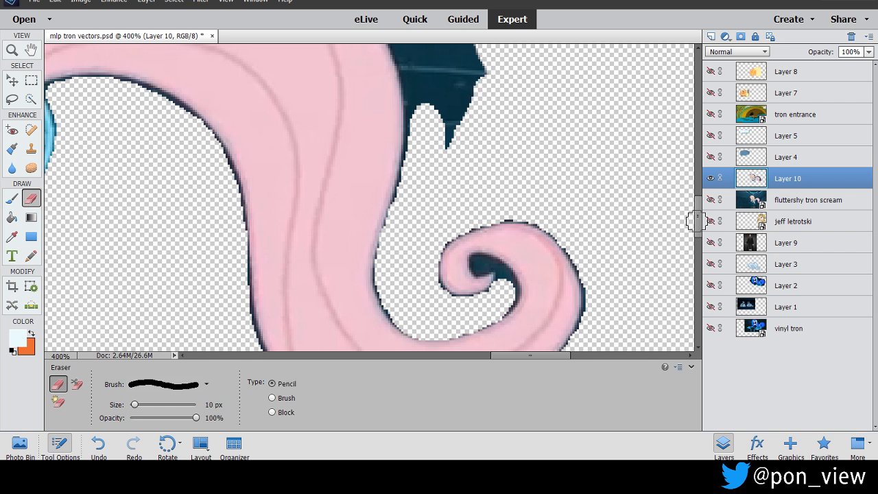
Erase the background along the tail's outer side and thin the band over its arch and behind the mane.
drag(698, 215, 697, 200)
mouse_move(406, 98)
mouse_down()
mouse_move(436, 142)
mouse_move(468, 238)
mouse_move(453, 163)
mouse_move(461, 136)
mouse_move(487, 253)
mouse_move(478, 265)
mouse_move(440, 130)
mouse_move(402, 91)
mouse_move(314, 48)
mouse_move(402, 110)
mouse_move(450, 212)
mouse_move(445, 293)
mouse_move(447, 249)
mouse_move(411, 129)
mouse_up()
drag(534, 356, 505, 356)
drag(700, 209, 699, 197)
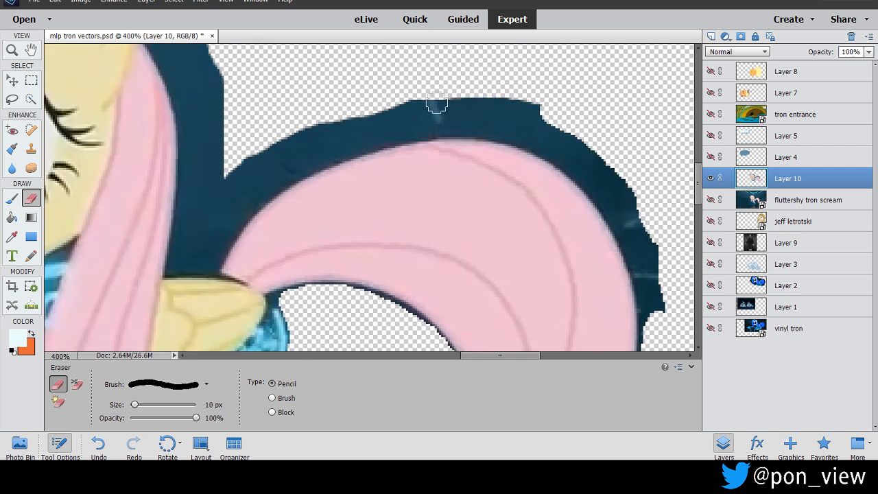
mouse_move(439, 90)
mouse_down()
mouse_move(488, 96)
mouse_move(581, 142)
mouse_move(617, 185)
mouse_move(638, 238)
mouse_move(626, 192)
mouse_move(640, 215)
mouse_move(654, 313)
mouse_move(626, 227)
mouse_move(584, 159)
mouse_move(520, 114)
mouse_move(451, 96)
mouse_move(382, 111)
mouse_move(290, 140)
mouse_move(228, 183)
mouse_move(264, 144)
mouse_move(211, 192)
mouse_move(214, 66)
mouse_up()
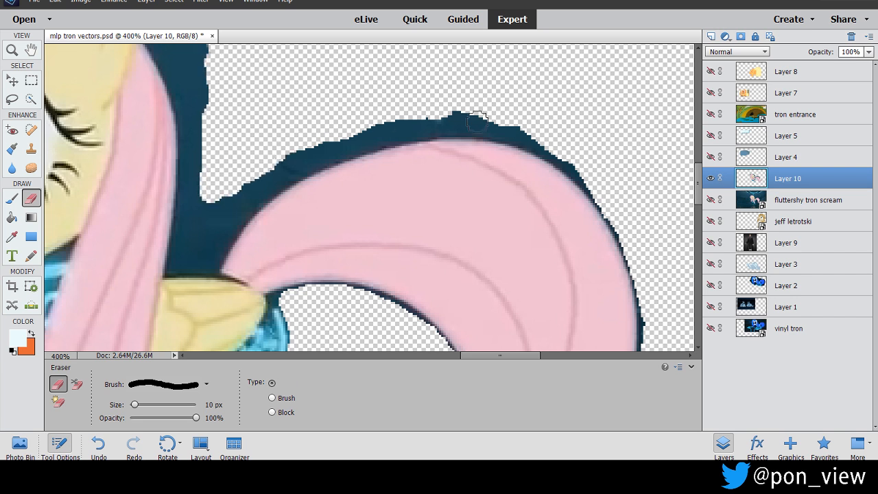
Erase a band of background along the top of Fluttershy's hair and around the back of her ear.
drag(699, 195, 699, 177)
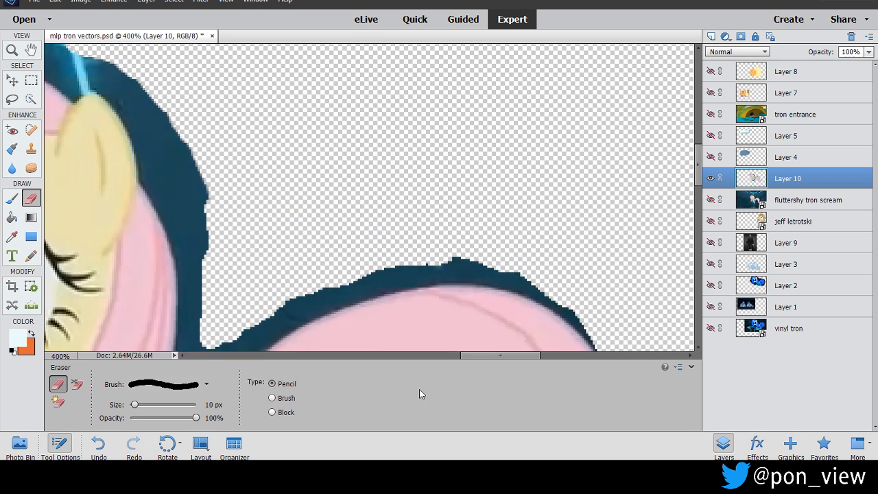
drag(501, 355, 459, 355)
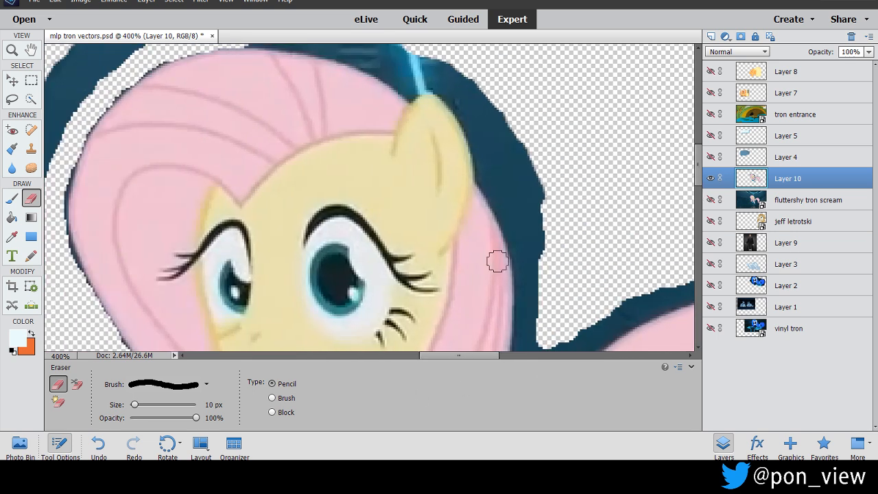
scroll(687, 182, up, 4)
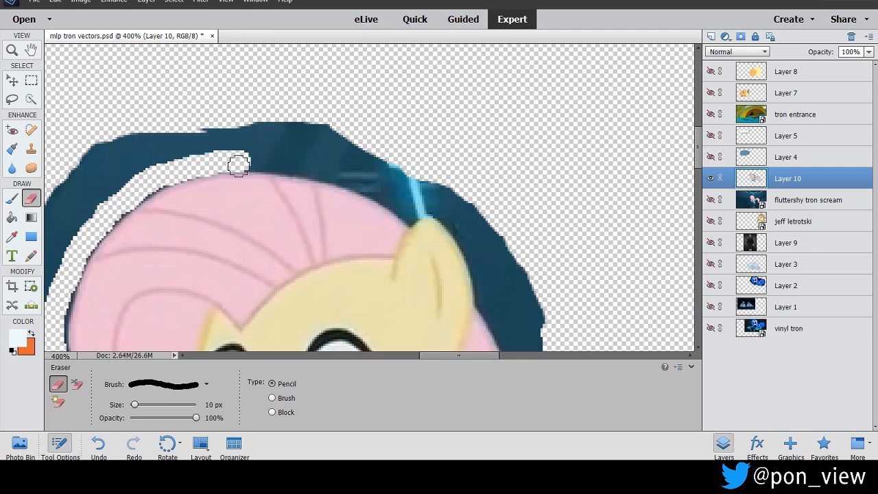
mouse_move(249, 161)
mouse_down()
mouse_move(328, 169)
mouse_move(405, 204)
mouse_move(433, 200)
mouse_move(447, 208)
mouse_move(464, 224)
mouse_move(503, 324)
mouse_up()
Erase the background down the back of the mane and in the gap between the mane, wing and tail base.
drag(698, 152, 698, 185)
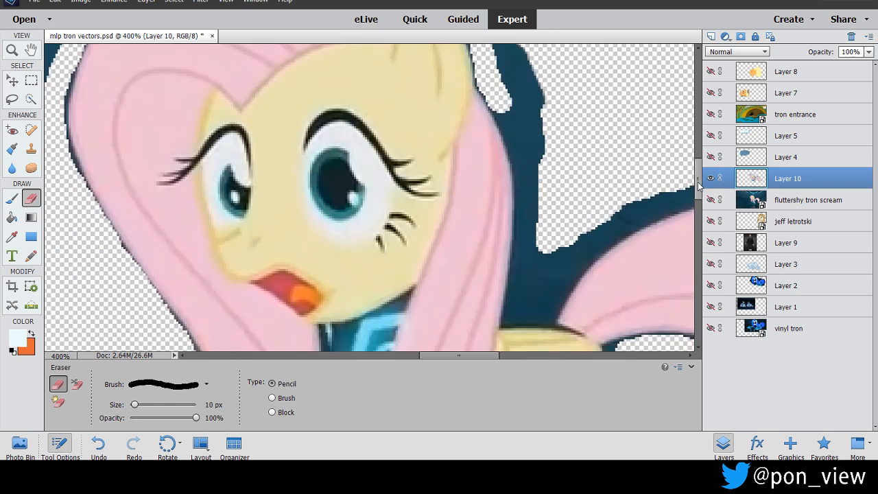
drag(494, 101, 521, 152)
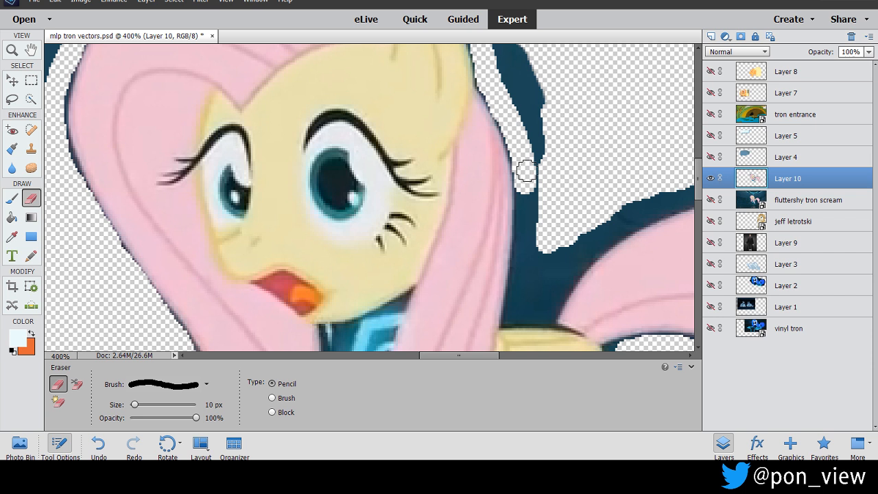
mouse_move(525, 175)
mouse_down()
mouse_move(514, 307)
mouse_move(530, 313)
mouse_move(546, 312)
mouse_move(605, 229)
mouse_move(644, 207)
mouse_move(632, 201)
mouse_up()
mouse_move(560, 251)
mouse_down()
mouse_move(523, 306)
mouse_move(541, 251)
mouse_move(542, 76)
mouse_up()
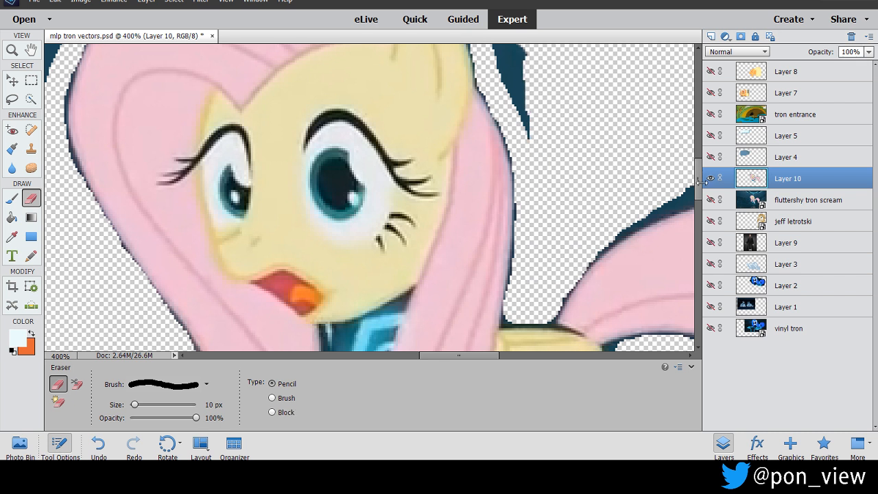
Clear the leftover background strip around the outside of the head, from behind the ear over the top of the hair.
drag(701, 180, 700, 181)
scroll(459, 89, up, 5)
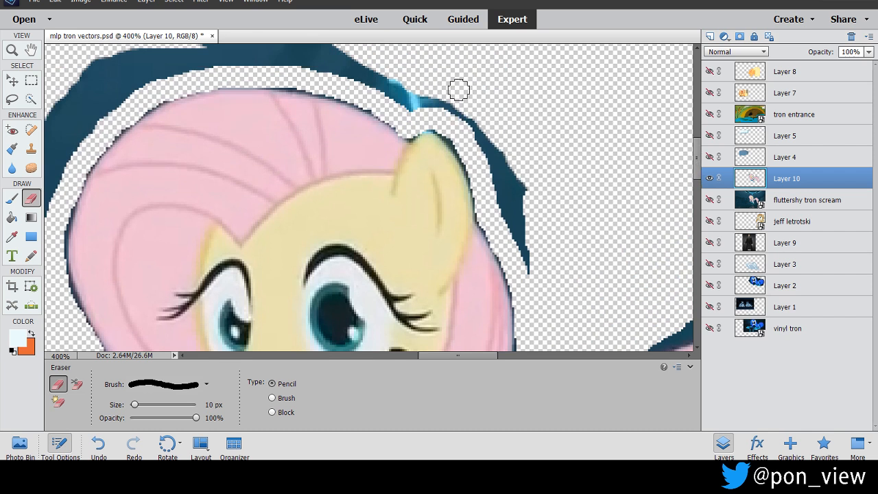
mouse_move(449, 104)
mouse_down()
mouse_move(510, 171)
mouse_move(534, 264)
mouse_move(498, 187)
mouse_up()
mouse_move(425, 96)
mouse_down()
mouse_move(413, 104)
mouse_move(362, 71)
mouse_move(372, 85)
mouse_move(330, 48)
mouse_move(191, 46)
mouse_up()
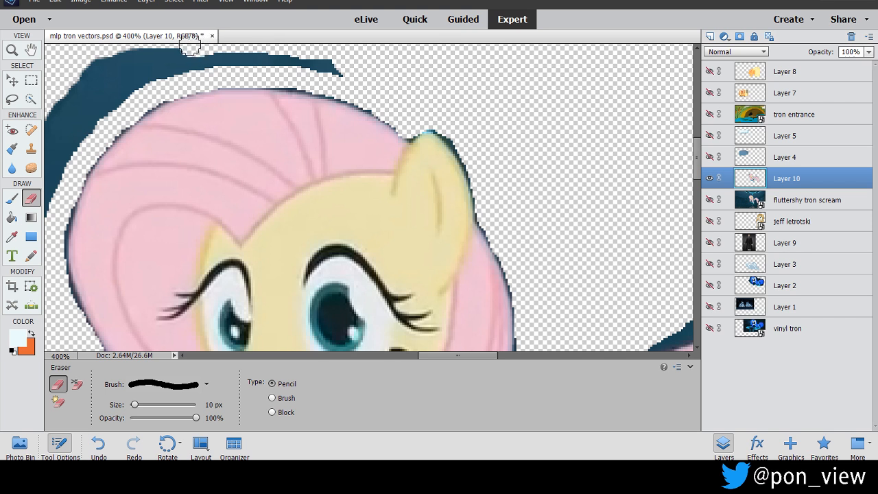
scroll(459, 248, up, 3)
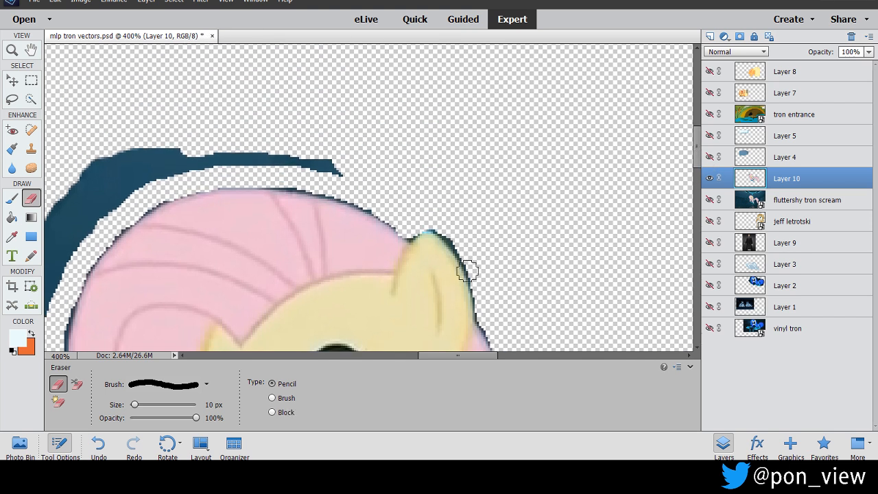
drag(463, 355, 426, 356)
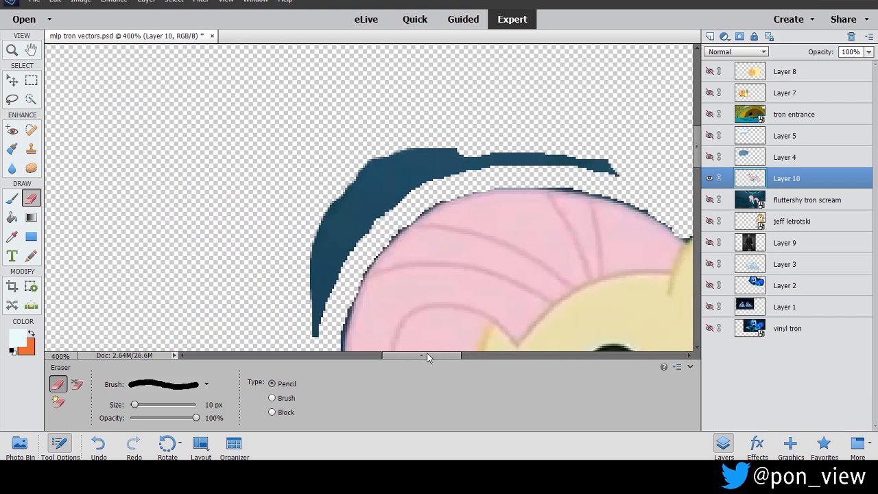
mouse_move(308, 334)
mouse_down()
mouse_move(324, 271)
mouse_move(414, 176)
mouse_move(547, 140)
mouse_move(602, 164)
mouse_move(471, 156)
mouse_move(482, 164)
mouse_up()
mouse_move(420, 183)
mouse_down()
mouse_move(448, 146)
mouse_move(355, 210)
mouse_move(297, 286)
mouse_move(366, 183)
mouse_move(406, 157)
mouse_up()
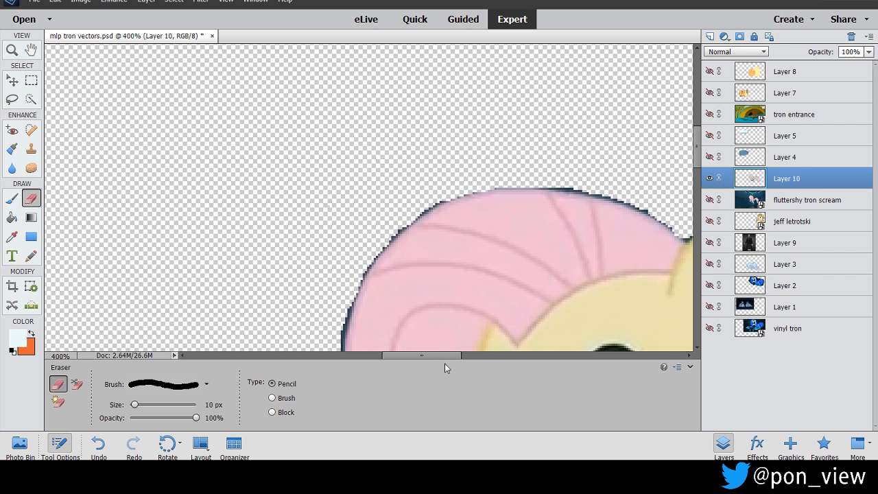
Erase the remaining background over the tail's arch and trim the dark fringe along its upper edge.
drag(432, 356, 499, 352)
drag(698, 157, 698, 195)
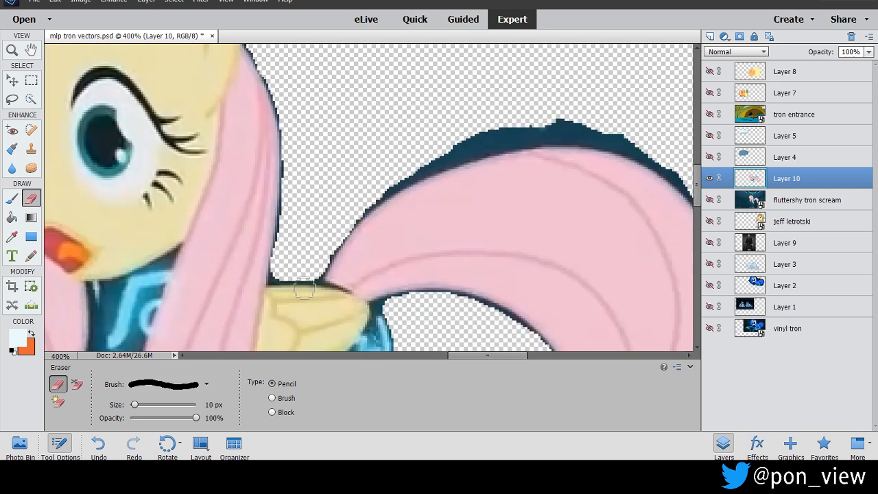
mouse_move(335, 236)
mouse_down()
mouse_move(384, 185)
mouse_move(446, 153)
mouse_move(563, 125)
mouse_move(610, 134)
mouse_up()
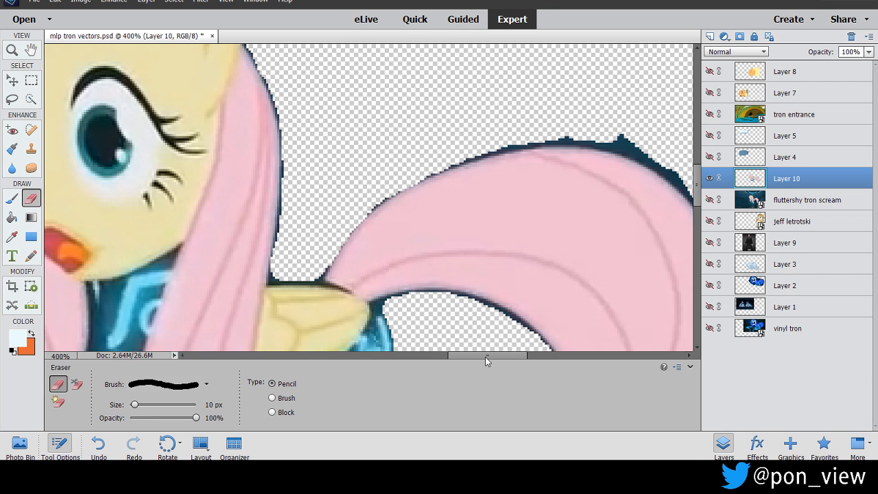
drag(484, 357, 513, 356)
mouse_move(331, 132)
mouse_down()
mouse_move(380, 134)
mouse_move(436, 162)
mouse_move(473, 196)
mouse_move(508, 254)
mouse_up()
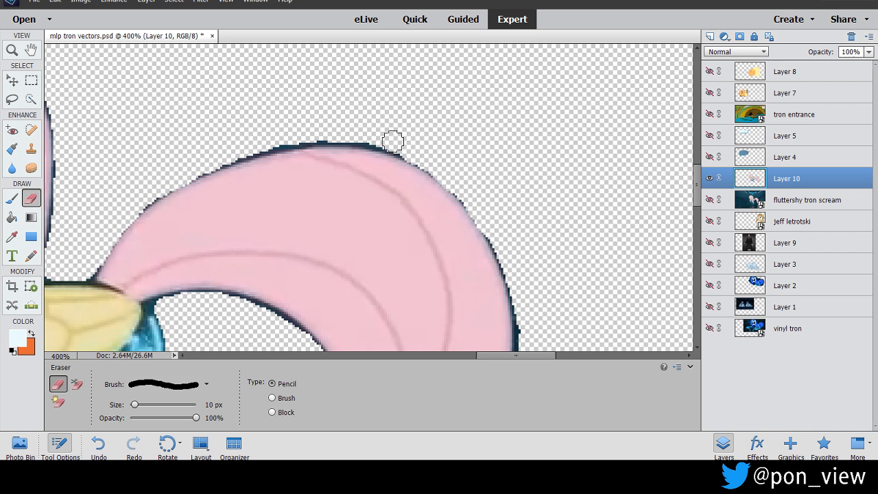
mouse_move(358, 134)
mouse_down()
mouse_move(245, 148)
mouse_move(132, 203)
mouse_up()
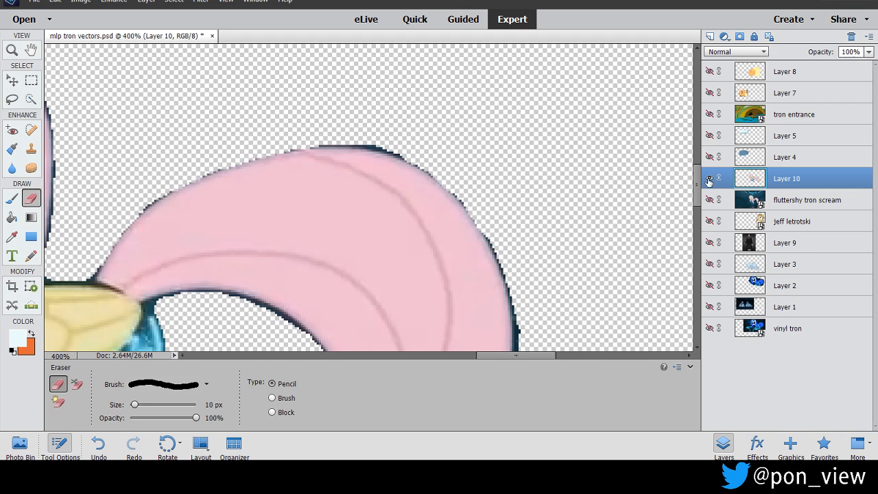
scroll(696, 186, down, 2)
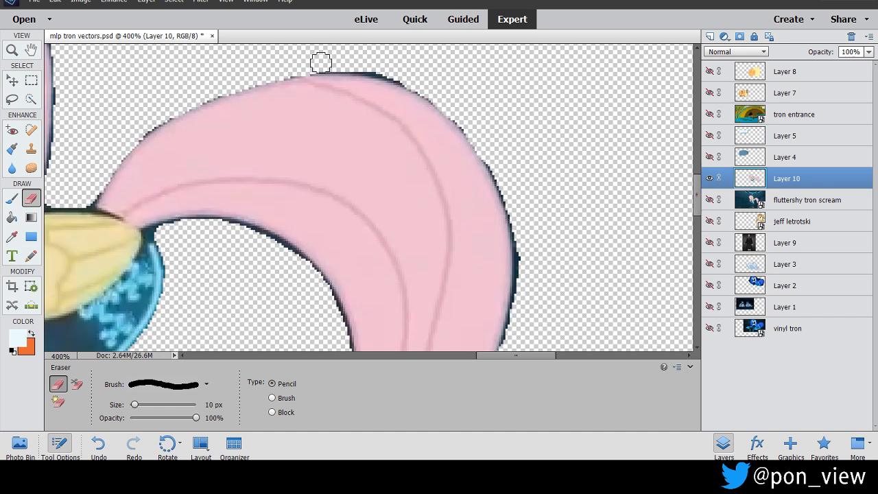
mouse_move(327, 63)
mouse_down()
mouse_move(389, 67)
mouse_move(410, 76)
mouse_move(344, 64)
mouse_move(459, 105)
mouse_move(517, 209)
mouse_move(523, 309)
mouse_up()
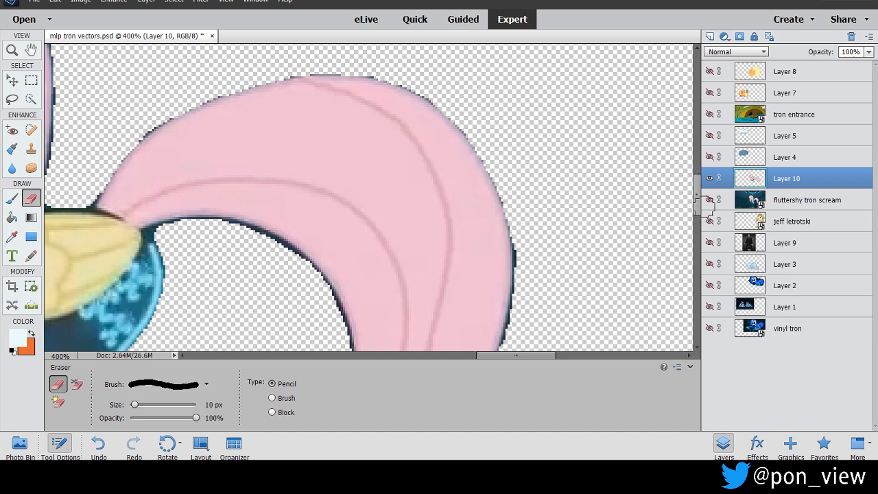
Trim the dark fringe down the tail's outer side and along the inside bend up to the curl.
drag(700, 211, 694, 224)
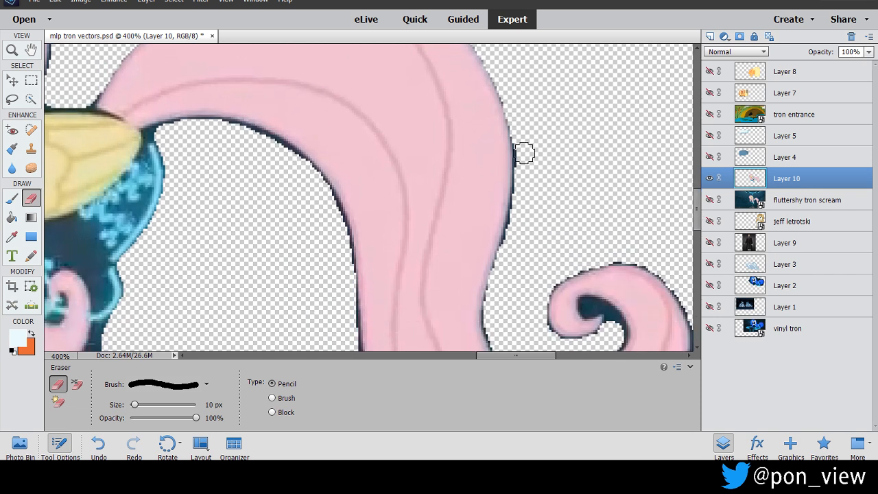
drag(523, 172, 498, 290)
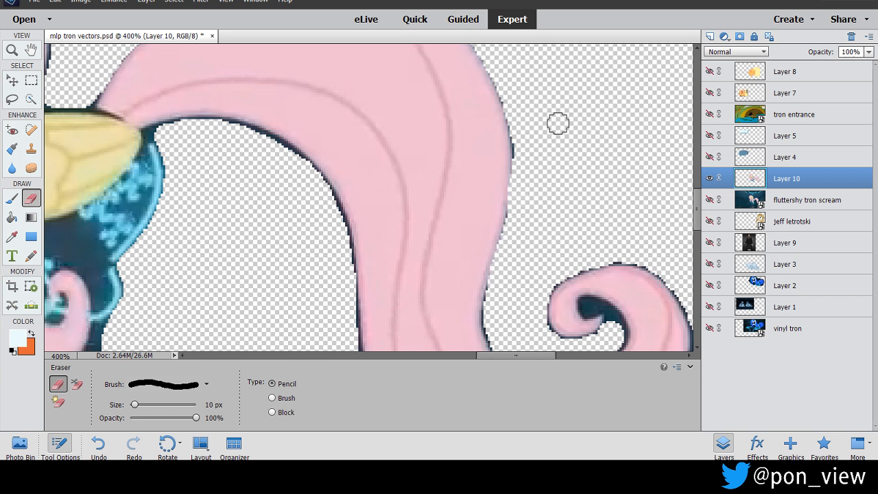
drag(522, 147, 523, 153)
drag(697, 212, 697, 227)
mouse_move(497, 156)
mouse_down()
mouse_move(492, 192)
mouse_move(505, 229)
mouse_move(522, 237)
mouse_move(587, 215)
mouse_up()
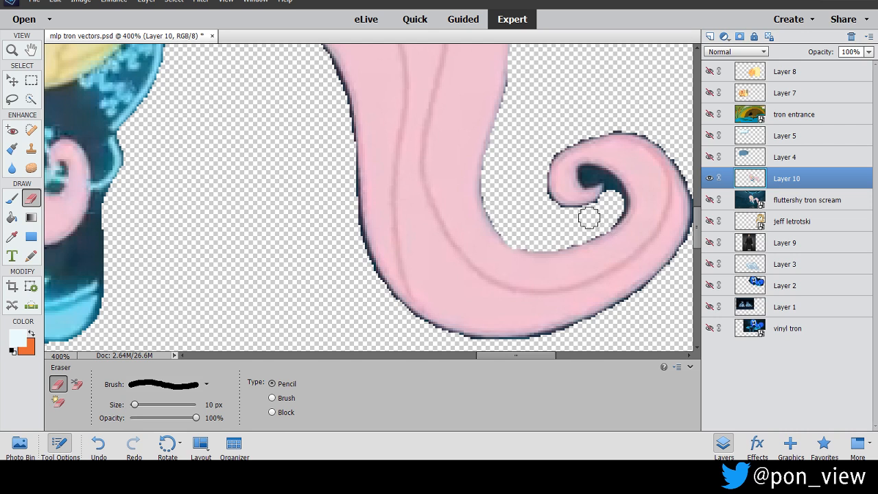
Set the eraser size to 4 px and clear the background inside the pocket of the tail's curl.
drag(136, 406, 130, 404)
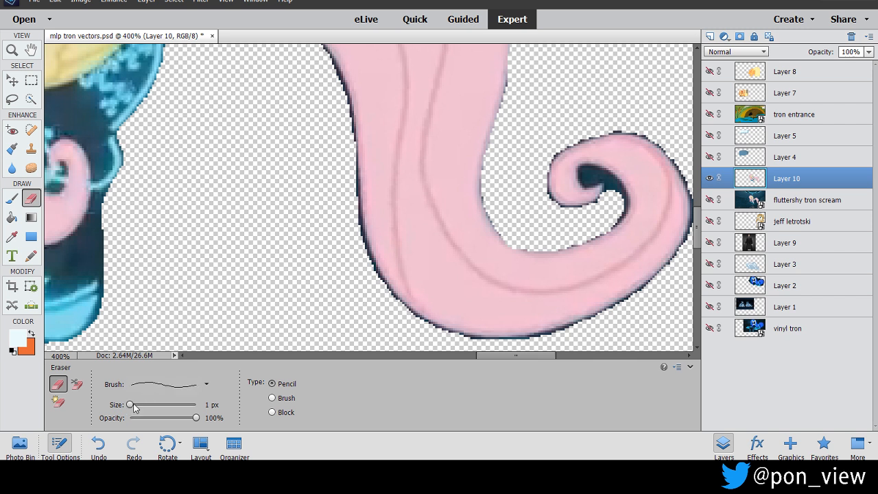
click(131, 405)
click(132, 406)
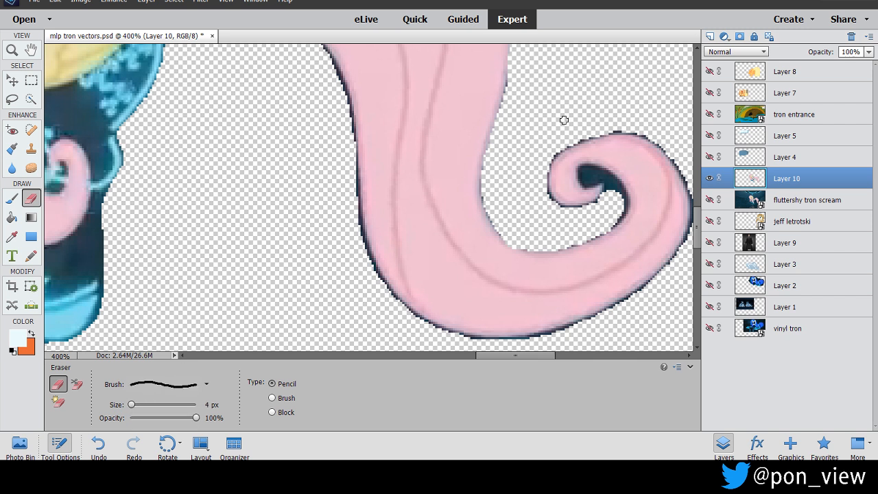
mouse_move(581, 180)
mouse_down()
mouse_move(581, 169)
mouse_move(595, 169)
mouse_move(623, 194)
mouse_up()
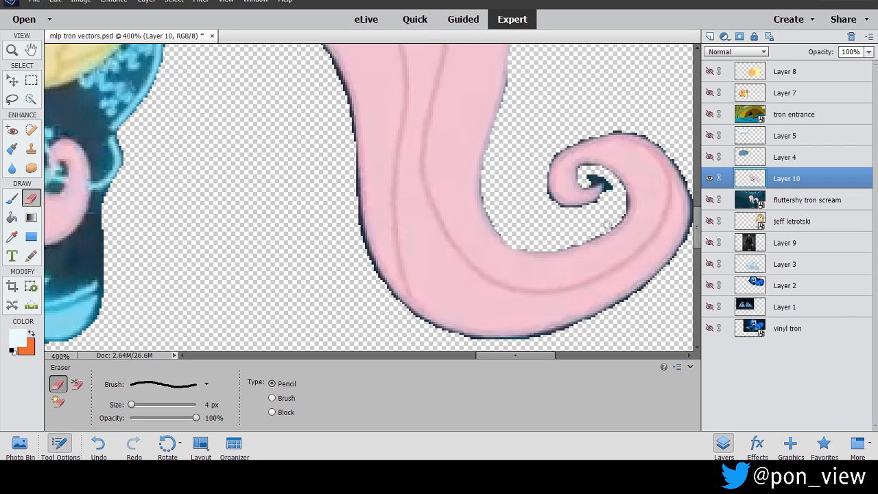
drag(606, 190, 593, 176)
Trim the dark fringe around the outside of the tail's curl, along its lower edge and up the side facing the body.
drag(520, 355, 531, 354)
mouse_move(520, 129)
mouse_down()
mouse_move(554, 135)
mouse_move(581, 155)
mouse_move(594, 184)
mouse_move(596, 233)
mouse_move(570, 275)
mouse_move(479, 328)
mouse_up()
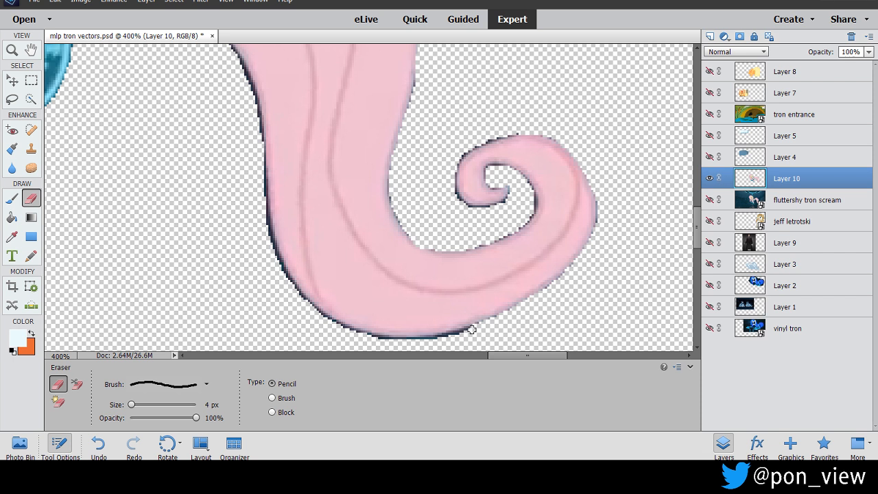
mouse_move(468, 330)
mouse_down()
mouse_move(361, 336)
mouse_move(296, 293)
mouse_move(267, 237)
mouse_move(260, 131)
mouse_move(235, 59)
mouse_up()
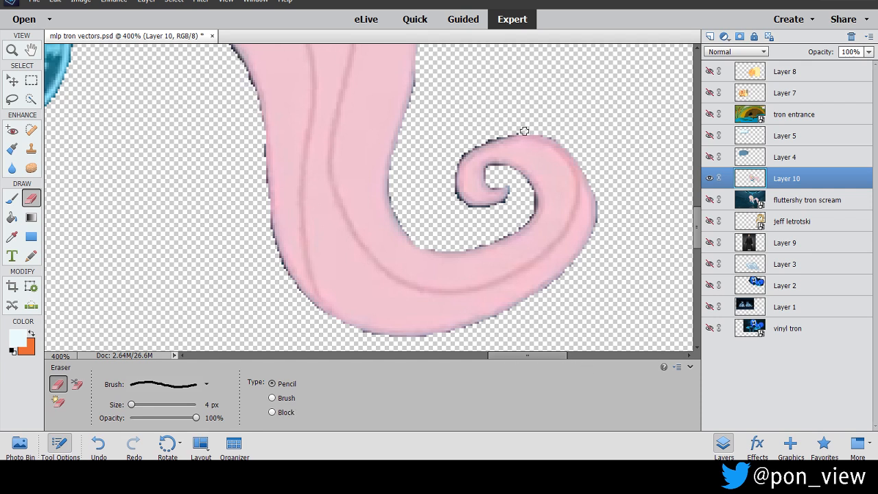
mouse_move(495, 136)
mouse_down()
mouse_move(451, 194)
mouse_move(489, 210)
mouse_move(478, 211)
mouse_move(510, 200)
mouse_move(519, 188)
mouse_move(512, 181)
mouse_move(491, 213)
mouse_up()
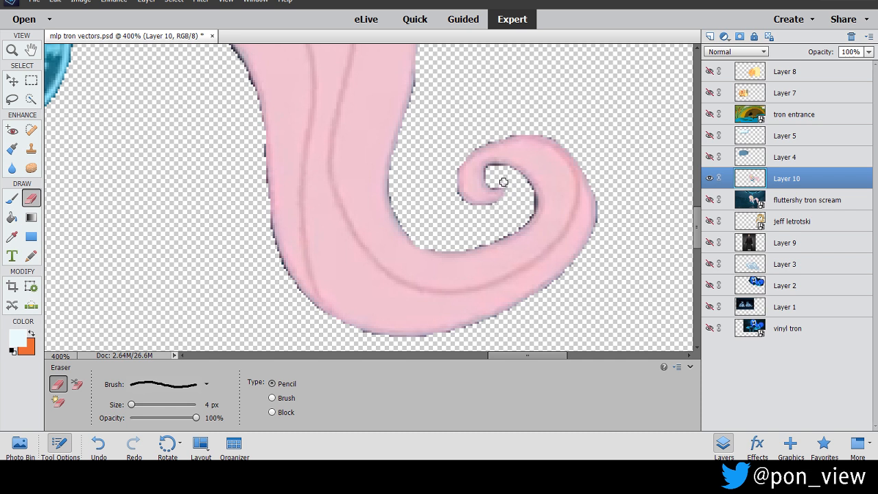
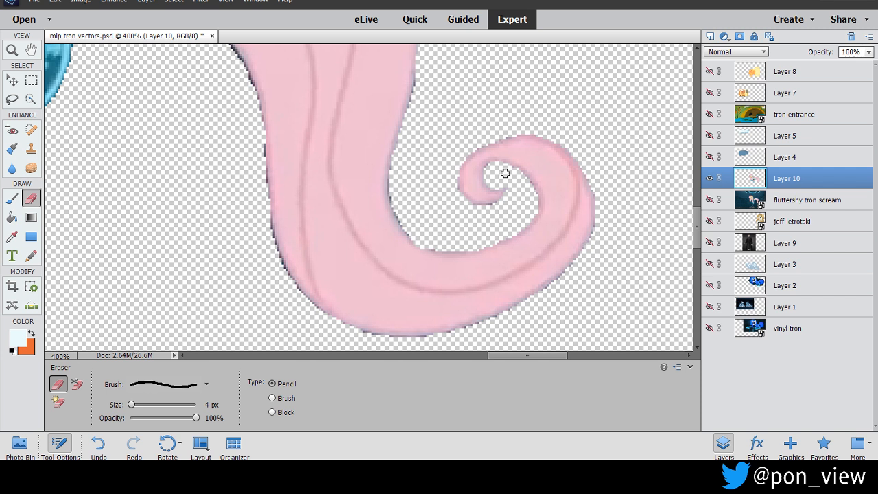
Trim the dark fringe under the tail's arch, down its inner side and around the outside of its lower bend.
drag(528, 355, 490, 357)
drag(697, 230, 697, 209)
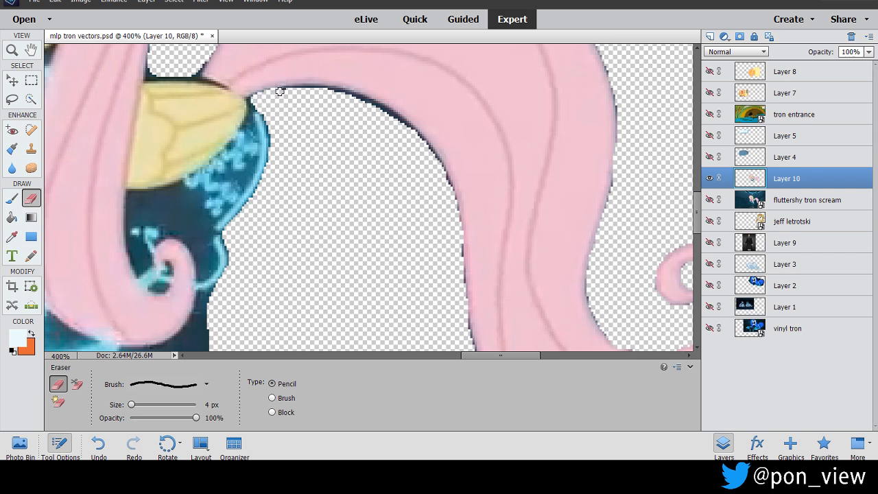
mouse_move(300, 89)
mouse_down()
mouse_move(383, 108)
mouse_move(439, 164)
mouse_move(455, 209)
mouse_move(468, 336)
mouse_up()
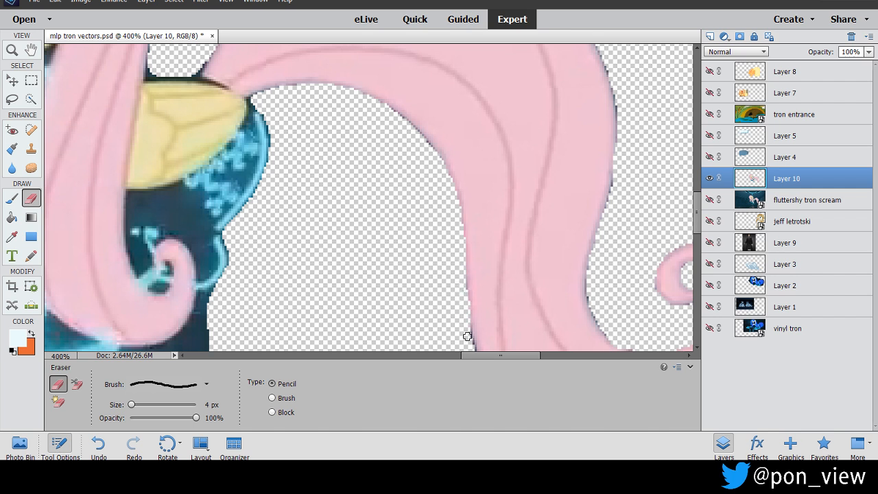
scroll(679, 223, down, 5)
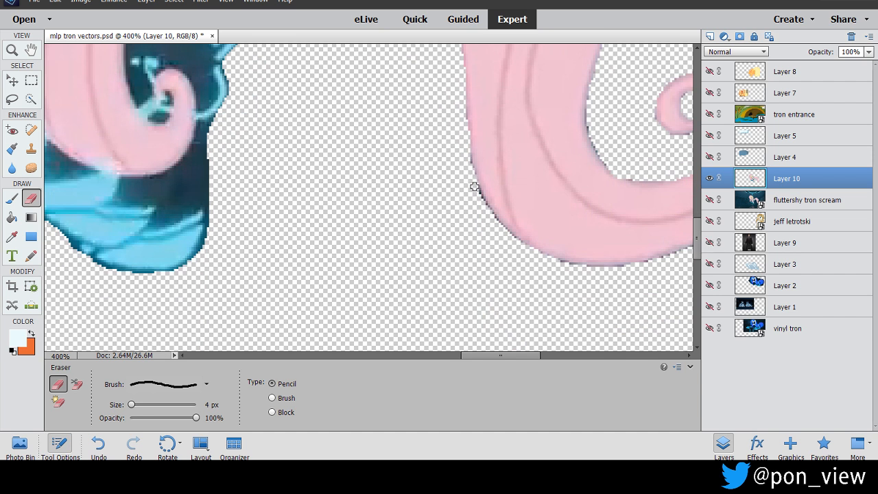
drag(488, 214, 523, 249)
drag(697, 234, 693, 190)
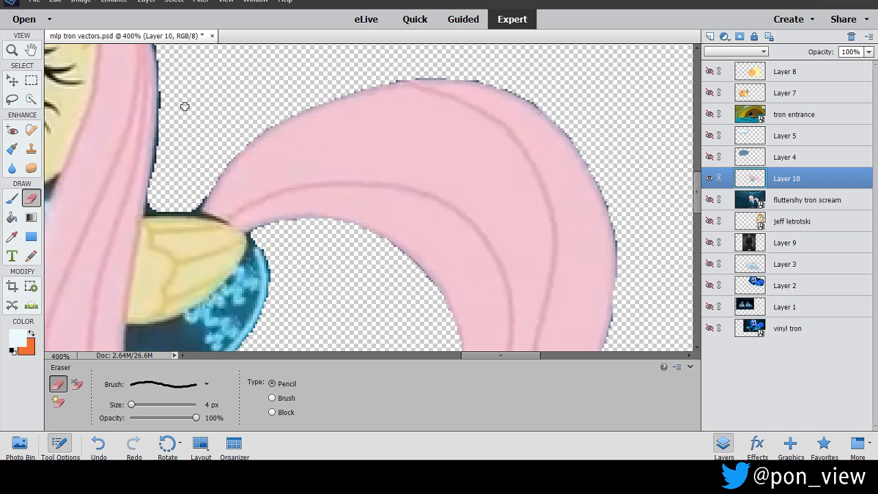
Trim the dark fringe along the mane's rear edge and the pony's back above the wing, undoing the last eraser stroke.
drag(506, 355, 490, 354)
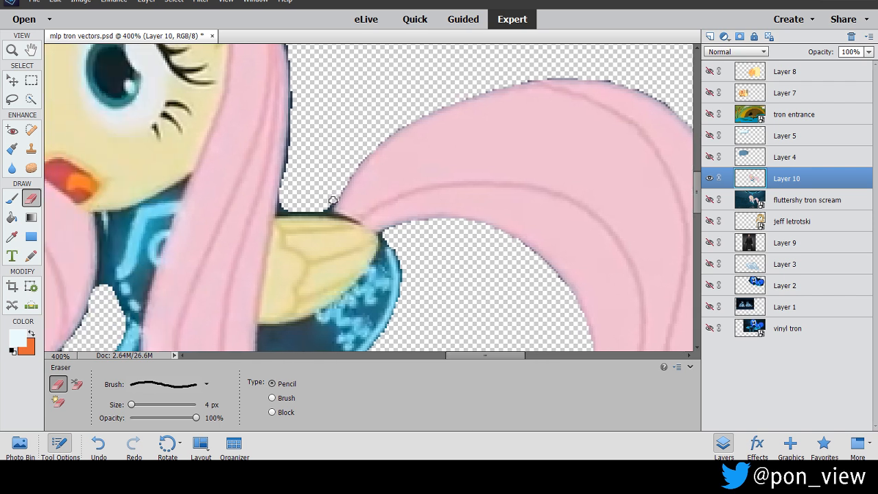
mouse_move(329, 207)
mouse_down()
mouse_move(287, 210)
mouse_move(280, 199)
mouse_move(293, 88)
mouse_move(288, 42)
mouse_up()
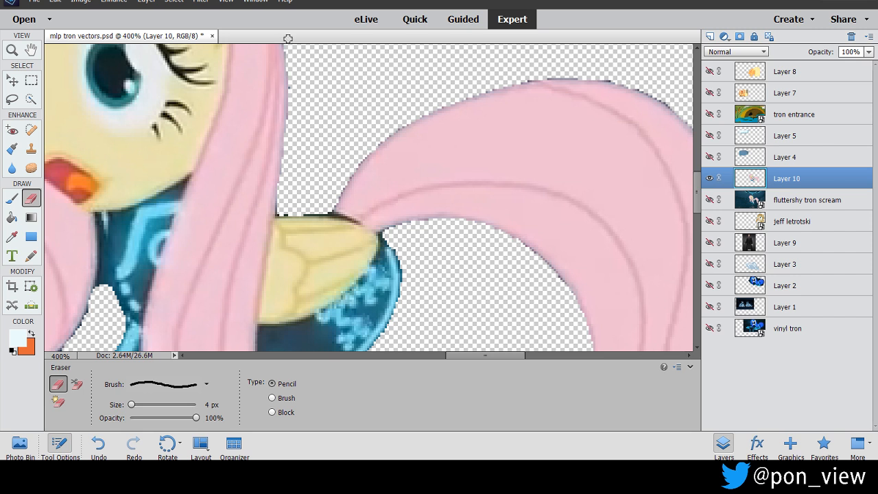
click(291, 87)
drag(300, 211, 311, 213)
key(ctrl+z)
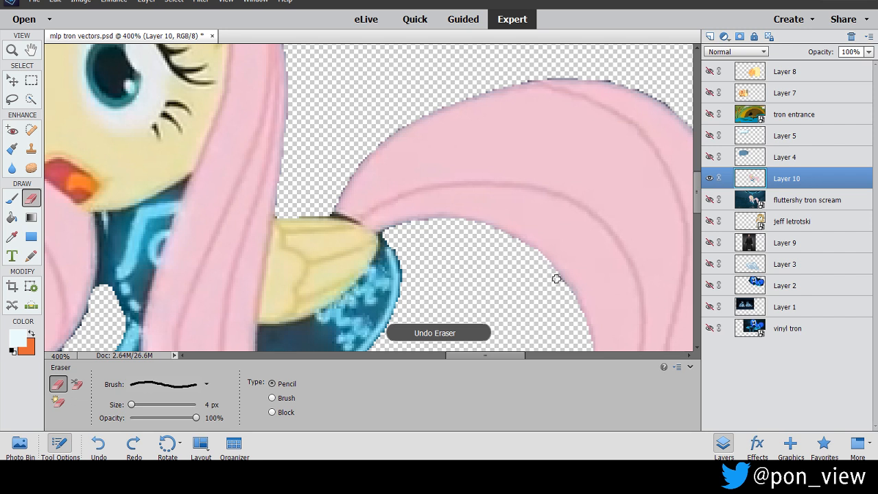
Erase the background inside the front mane's curl and trim the dark fringe around the curl's upper outer edge.
drag(483, 356, 388, 355)
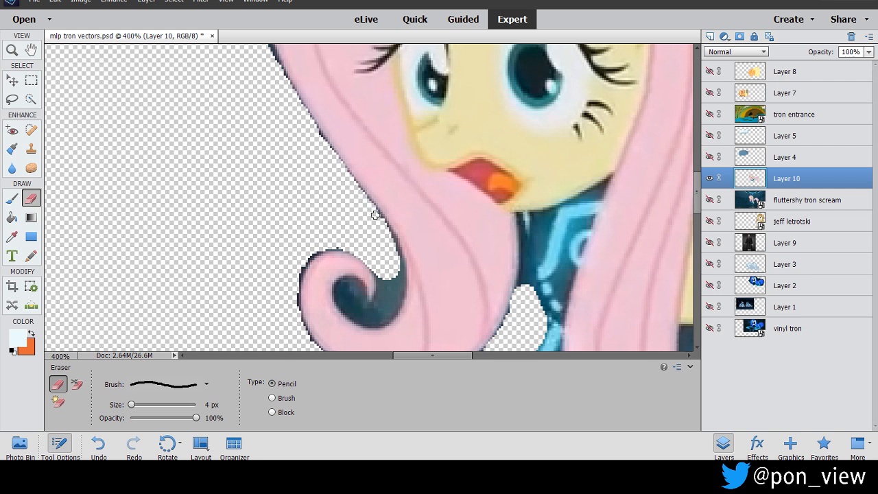
mouse_move(392, 240)
mouse_down()
mouse_move(400, 285)
mouse_move(381, 322)
mouse_move(352, 315)
mouse_move(339, 287)
mouse_move(361, 287)
mouse_move(363, 311)
mouse_move(377, 294)
mouse_move(375, 270)
mouse_move(392, 282)
mouse_move(380, 315)
mouse_move(365, 317)
mouse_move(344, 291)
mouse_move(368, 312)
mouse_move(386, 291)
mouse_up()
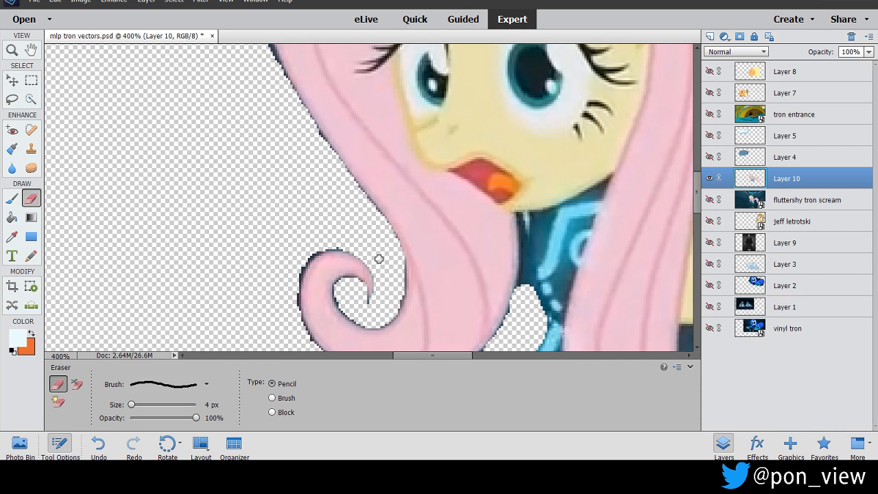
mouse_move(326, 249)
mouse_down()
mouse_move(294, 283)
mouse_move(304, 332)
mouse_up()
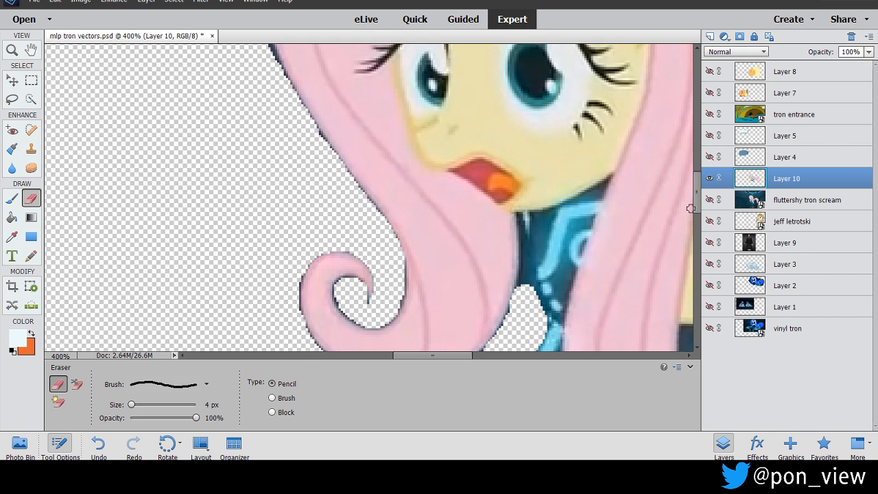
Erase the background between the front mane and the chest up to the chin, and trim the fringe beneath the mane curl.
drag(697, 206, 697, 224)
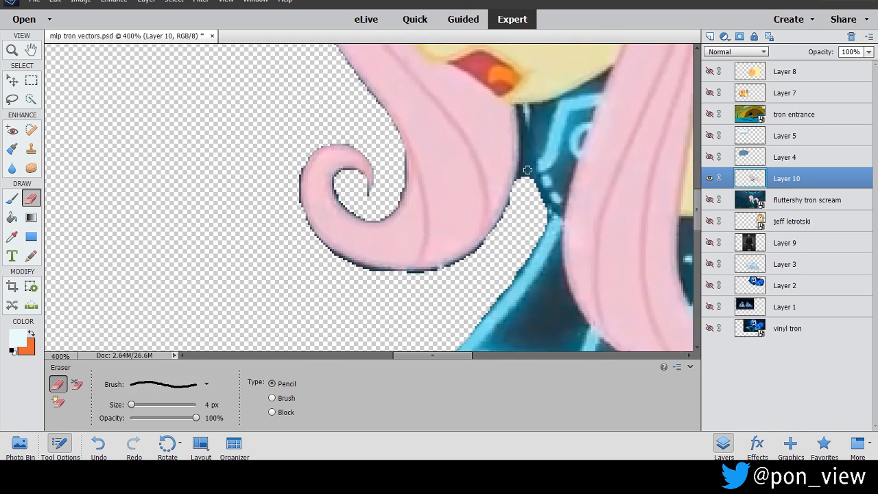
mouse_move(520, 107)
mouse_down()
mouse_move(519, 173)
mouse_move(504, 221)
mouse_up()
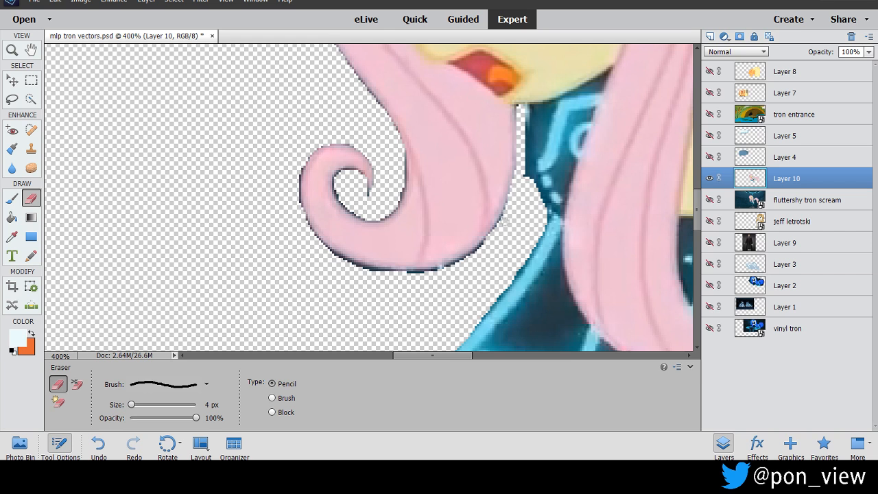
drag(525, 137, 532, 186)
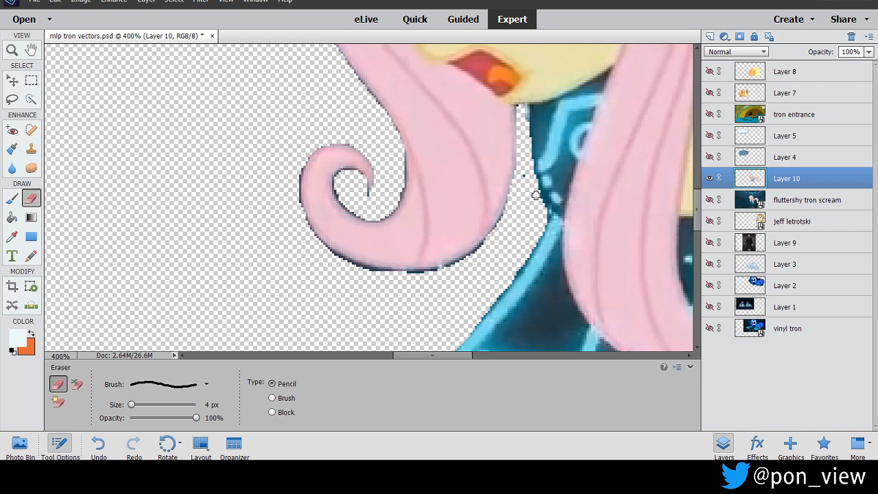
drag(523, 107, 524, 120)
click(519, 107)
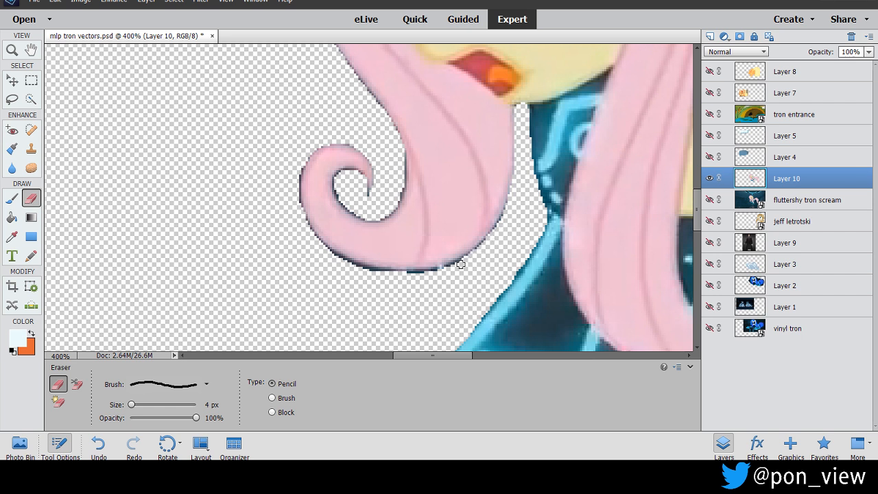
mouse_move(454, 267)
mouse_down()
mouse_move(379, 276)
mouse_move(337, 260)
mouse_up()
Trim the dark fringe around the ear, the mane behind it, and over the top of the head down the front mane.
scroll(697, 218, up, 10)
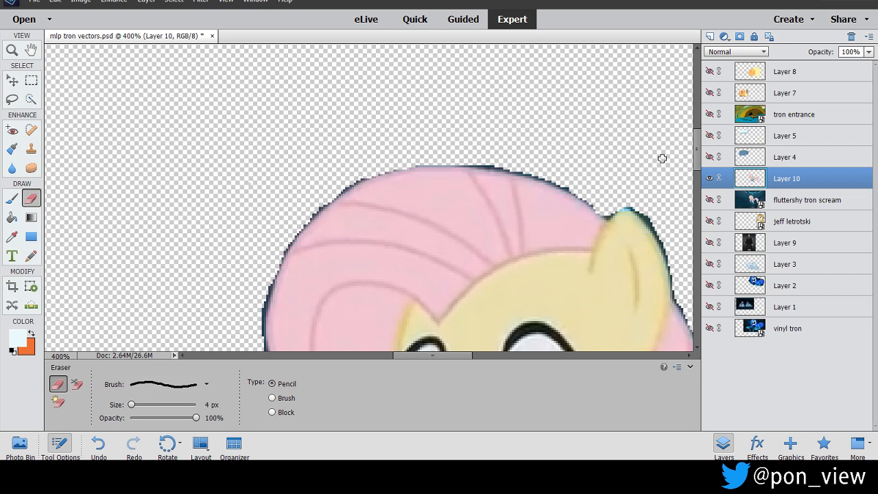
drag(631, 206, 633, 215)
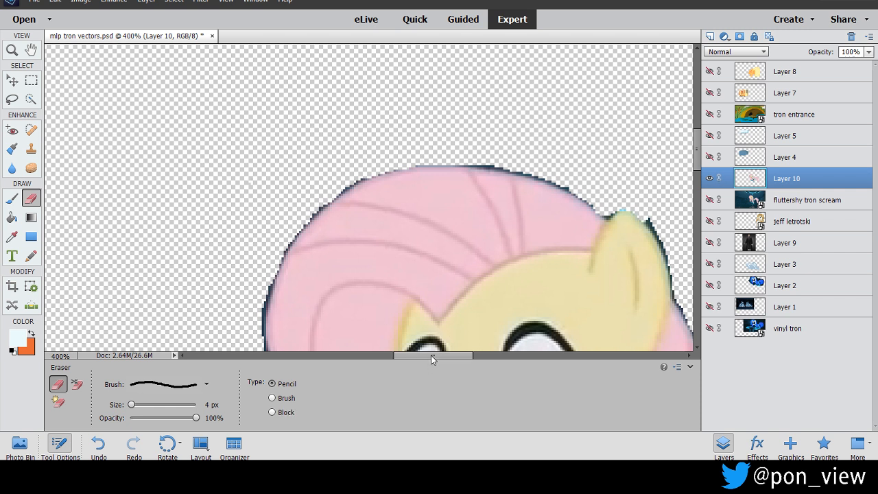
drag(430, 355, 475, 355)
drag(694, 152, 694, 165)
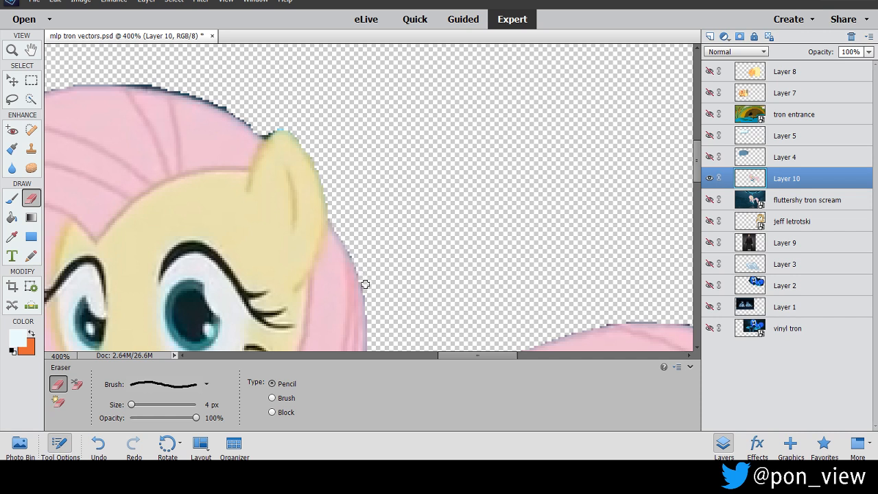
drag(462, 356, 425, 356)
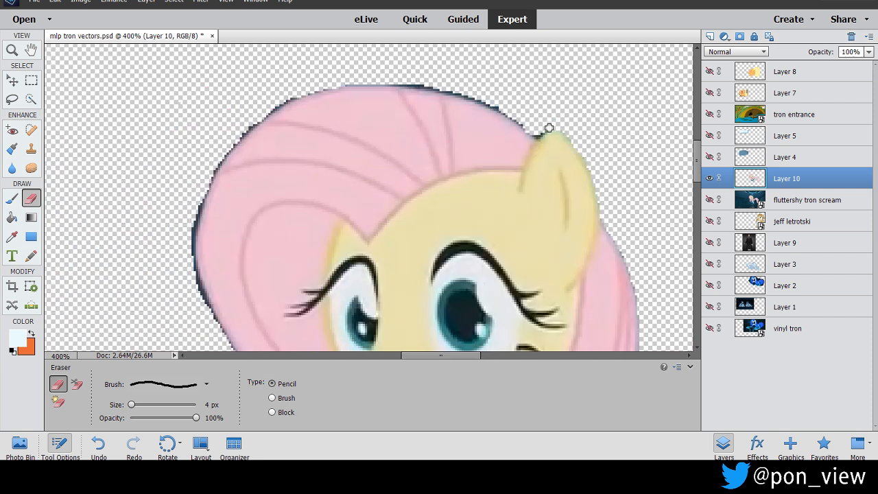
mouse_move(536, 135)
mouse_down()
mouse_move(463, 93)
mouse_move(412, 83)
mouse_move(344, 85)
mouse_move(284, 100)
mouse_move(223, 154)
mouse_move(194, 219)
mouse_move(194, 270)
mouse_move(227, 345)
mouse_up()
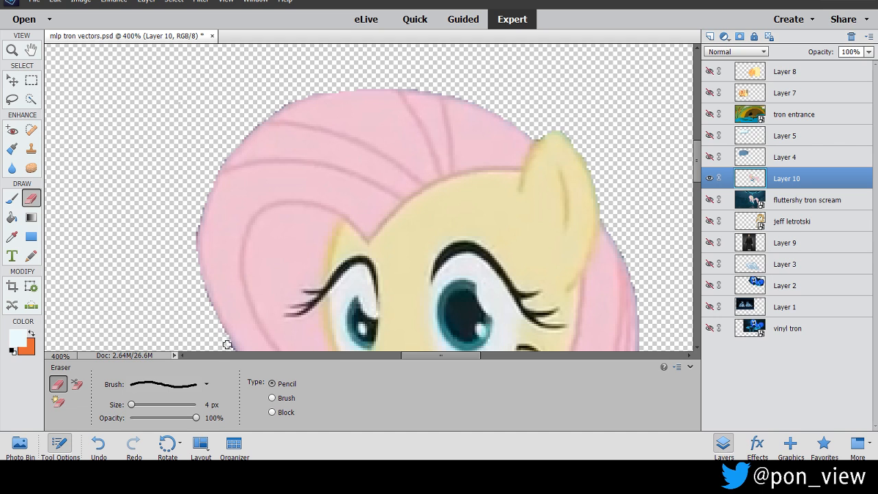
Trim the dark fringe down the front mane's outer edge, inside its curl and along the curl's outer side.
drag(698, 165, 698, 229)
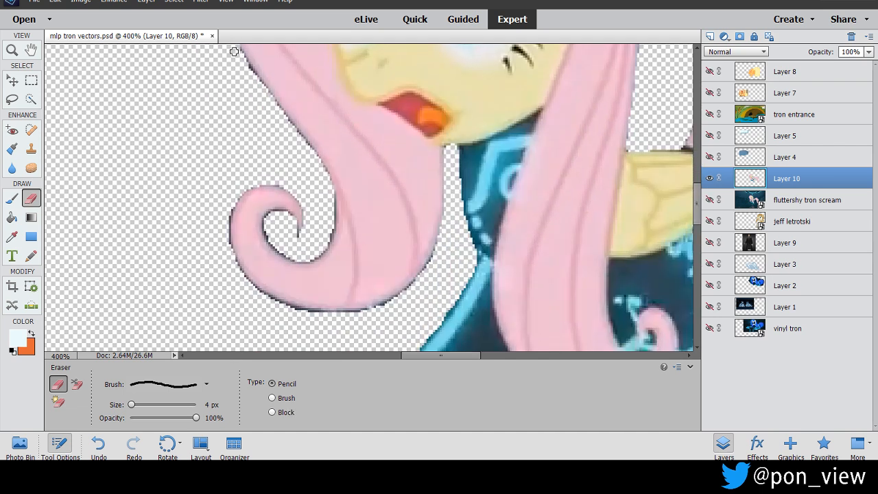
mouse_move(240, 54)
mouse_down()
mouse_move(316, 158)
mouse_move(328, 193)
mouse_move(328, 237)
mouse_move(310, 256)
mouse_move(272, 239)
mouse_up()
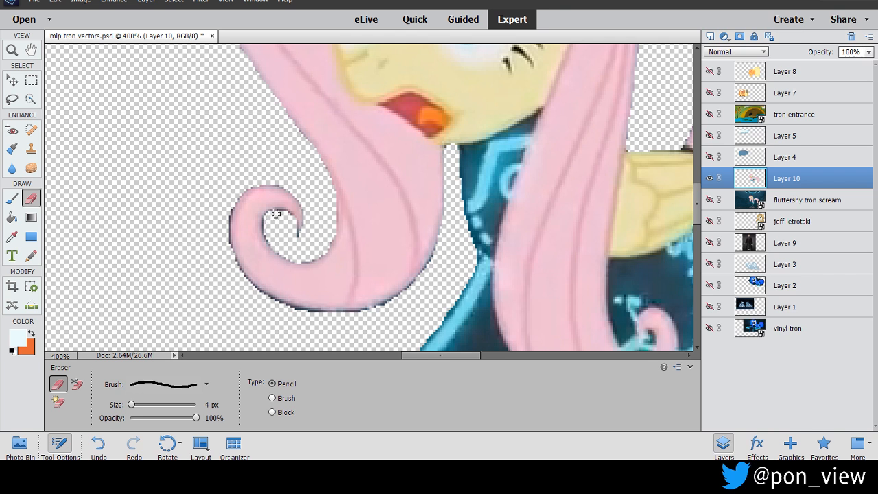
drag(294, 232, 299, 233)
drag(225, 231, 228, 251)
scroll(697, 206, down, 5)
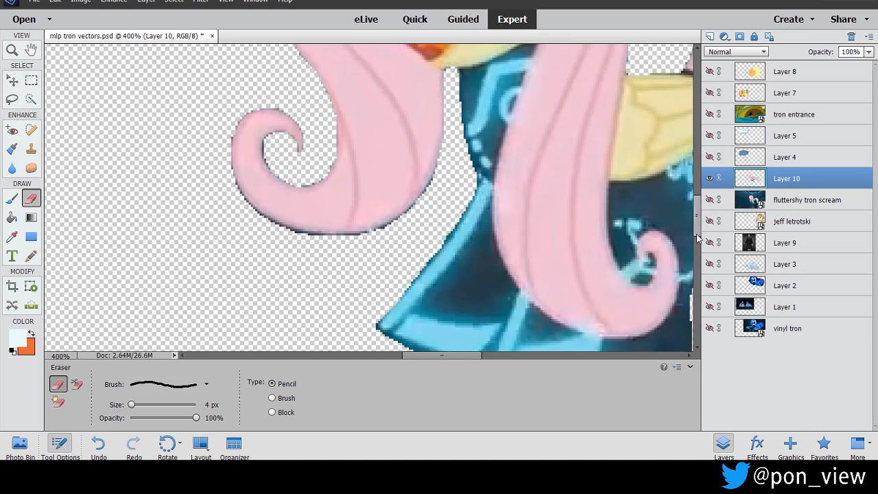
Soften the cutout's edges along the tail, dress and mane using the Blur tool at 36 px and 48% strength.
drag(454, 354, 498, 355)
scroll(697, 229, up, 6)
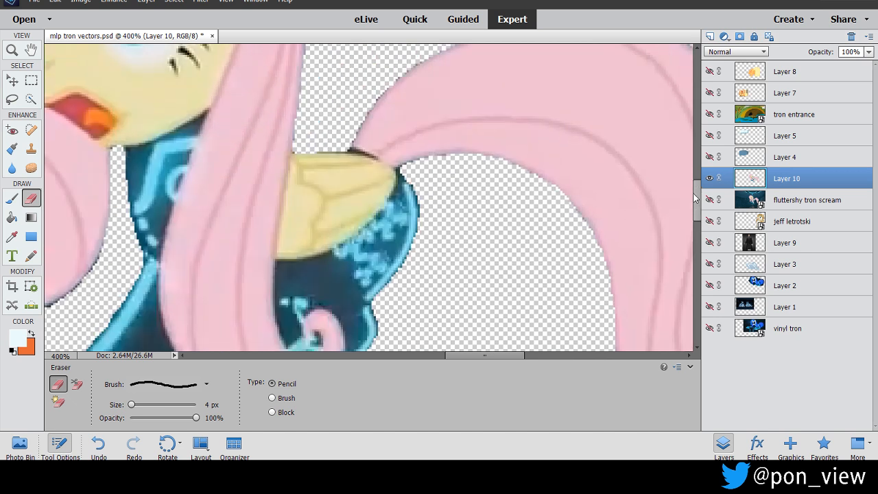
click(223, 1)
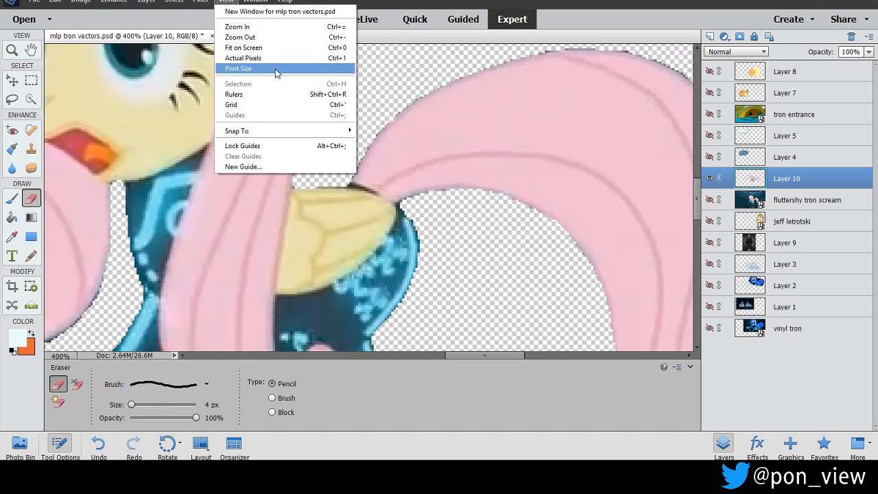
click(276, 55)
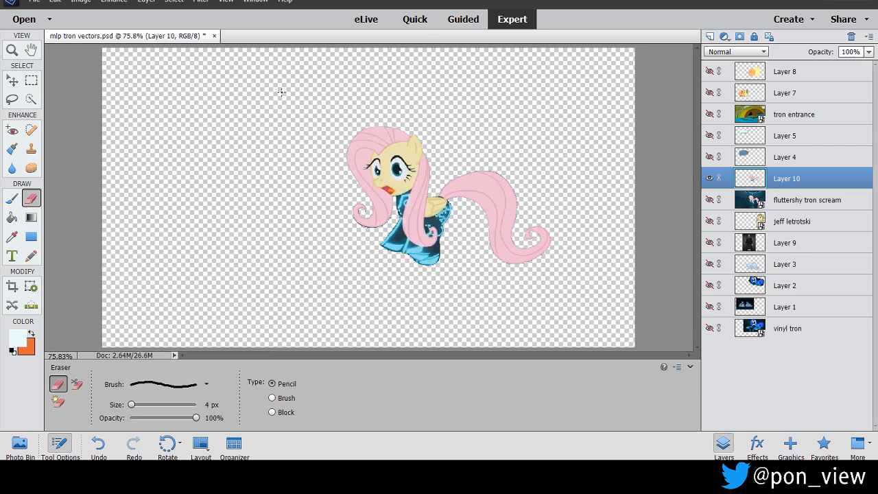
click(12, 170)
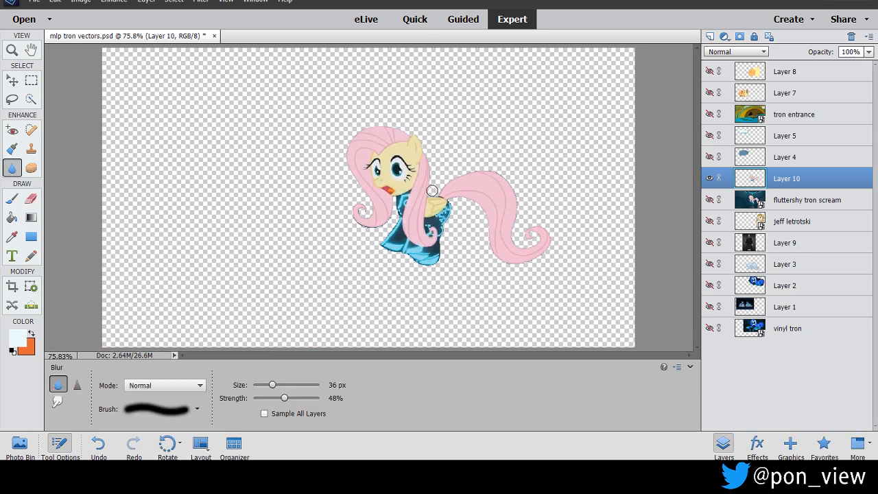
mouse_move(508, 176)
mouse_down()
mouse_move(519, 234)
mouse_move(511, 247)
mouse_move(531, 246)
mouse_move(538, 227)
mouse_move(517, 260)
mouse_move(490, 249)
mouse_move(474, 204)
mouse_up()
mouse_move(426, 259)
mouse_down()
mouse_move(372, 242)
mouse_move(395, 255)
mouse_move(396, 218)
mouse_up()
mouse_move(347, 166)
mouse_down()
mouse_move(356, 174)
mouse_move(346, 150)
mouse_up()
Erase the remaining dark fringe around the front mane's curl and along its underside with the 4 px eraser.
click(227, 3)
click(237, 27)
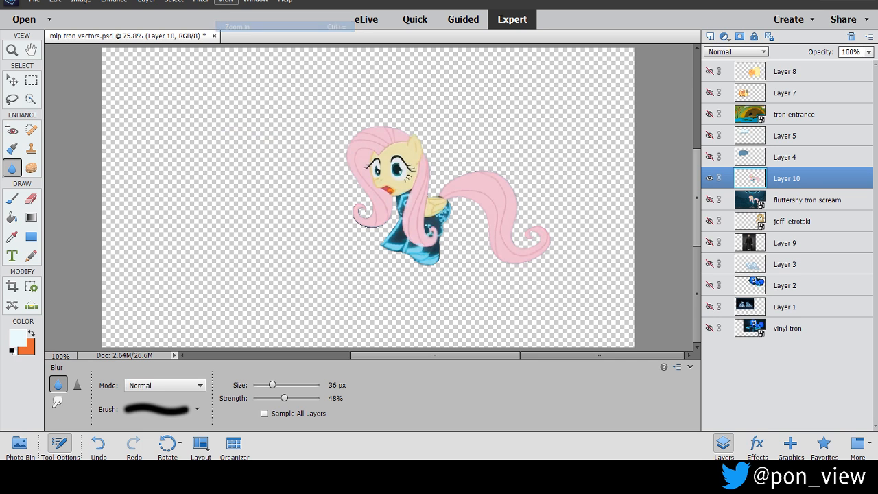
click(226, 2)
click(237, 26)
click(226, 2)
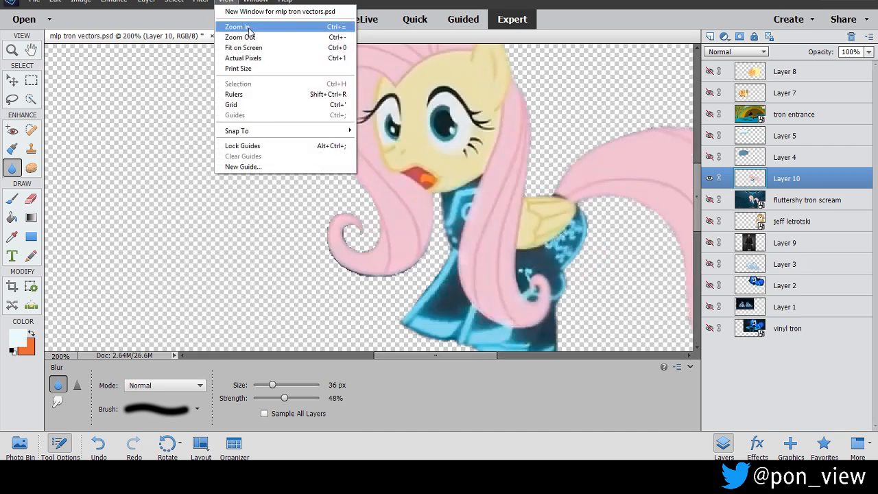
click(250, 28)
click(226, 2)
click(251, 28)
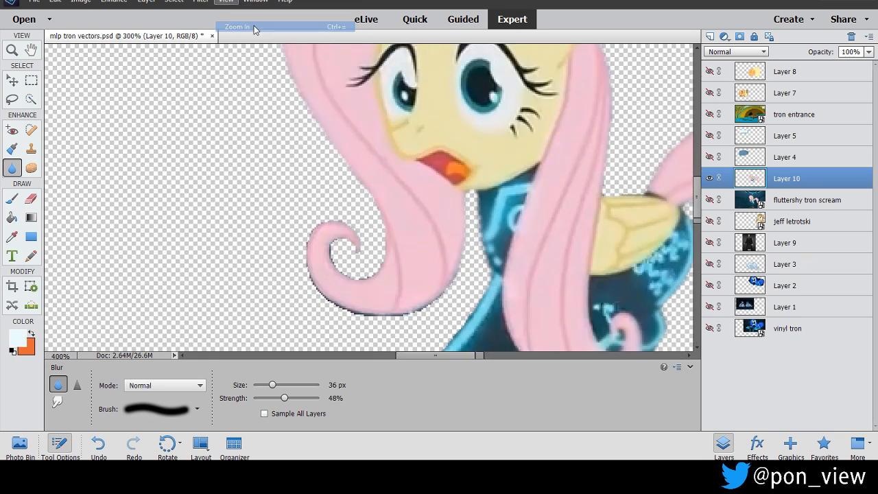
scroll(500, 192, down, 3)
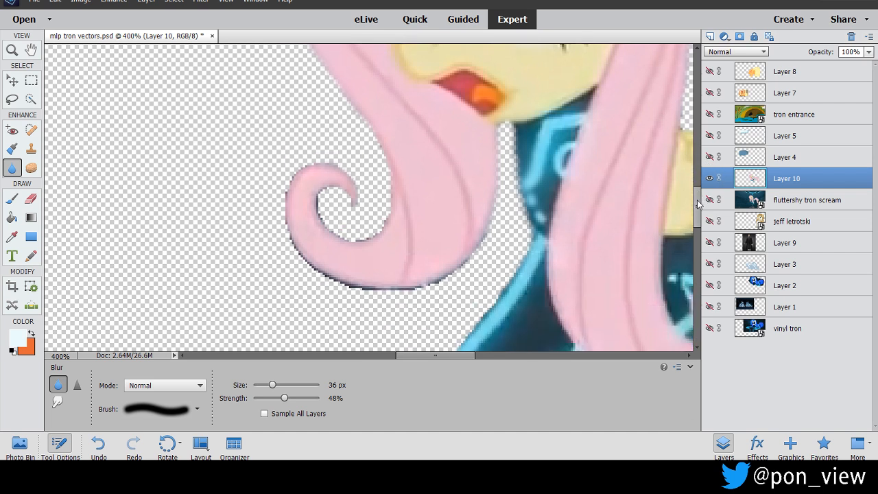
click(30, 198)
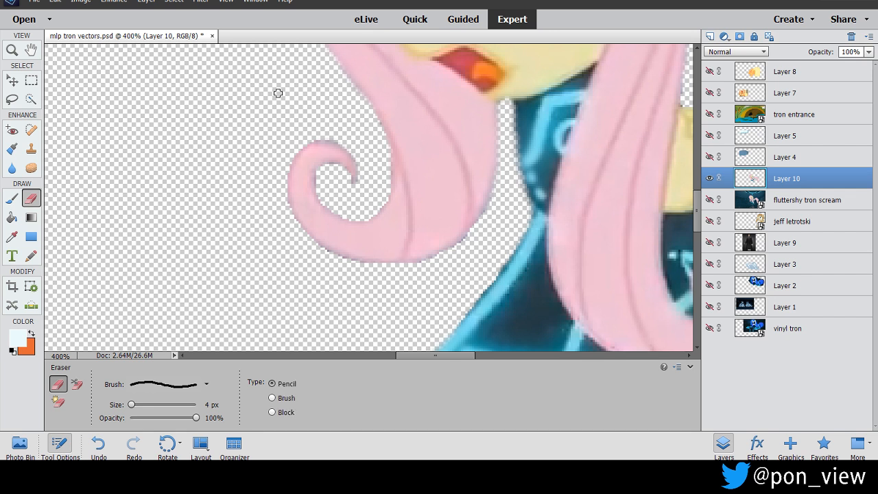
Soften the freshly trimmed edge of the front mane's curl with the 36 px Blur tool.
click(11, 169)
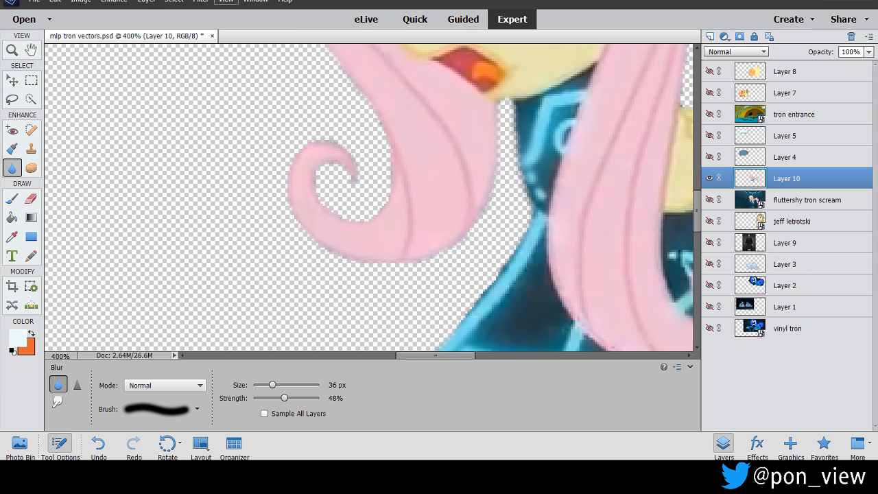
click(226, 2)
click(283, 48)
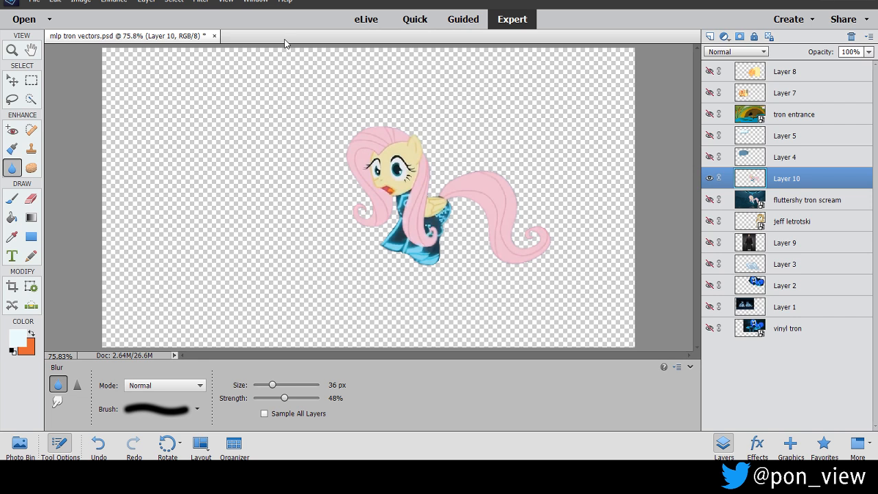
Scale the Fluttershy cutout up to 145.84% with constrained proportions and shift it nearer the canvas centre.
key(ctrl+t)
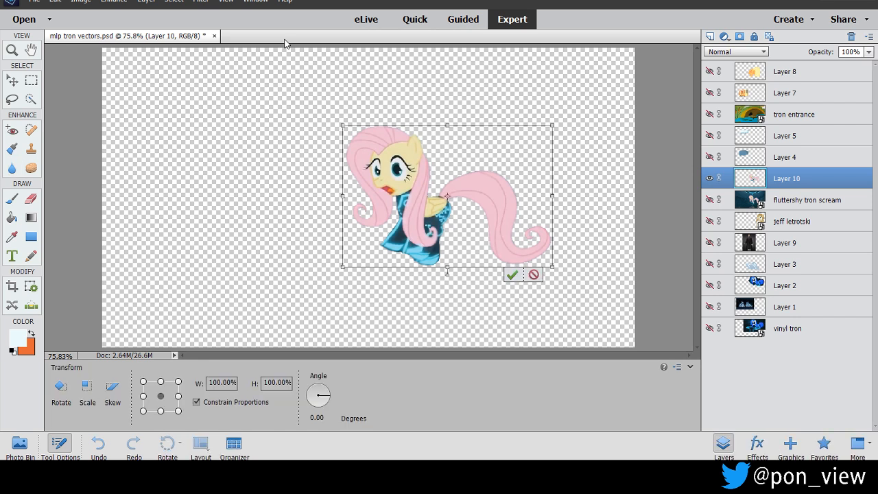
drag(342, 269, 245, 330)
drag(335, 230, 293, 194)
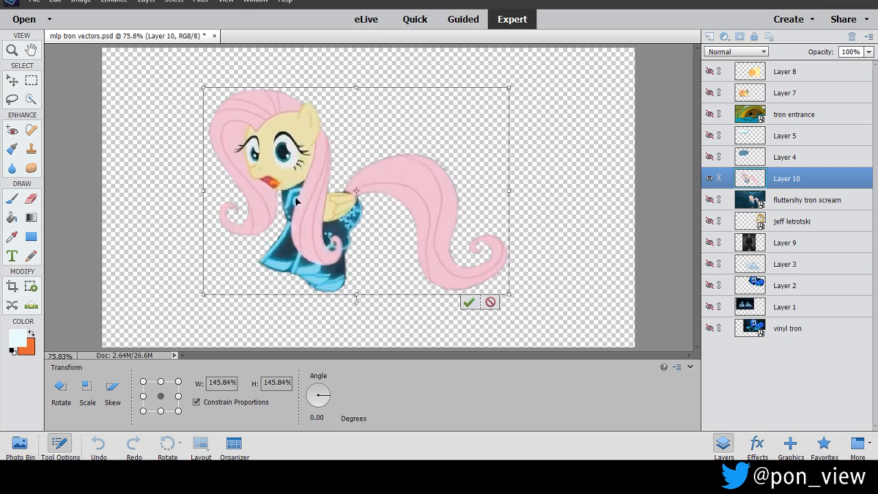
key(Return)
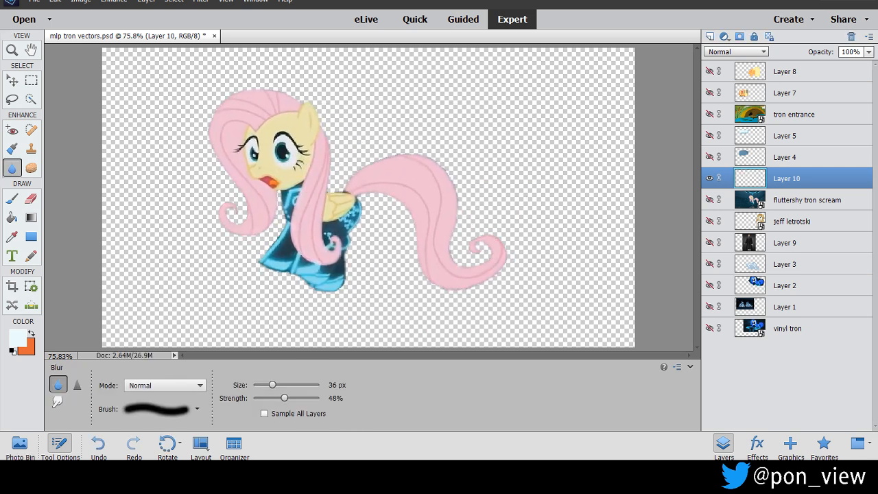
Save the cutout as a PNG over the existing fluttershy tron scream.png in the PMV folder.
click(34, 1)
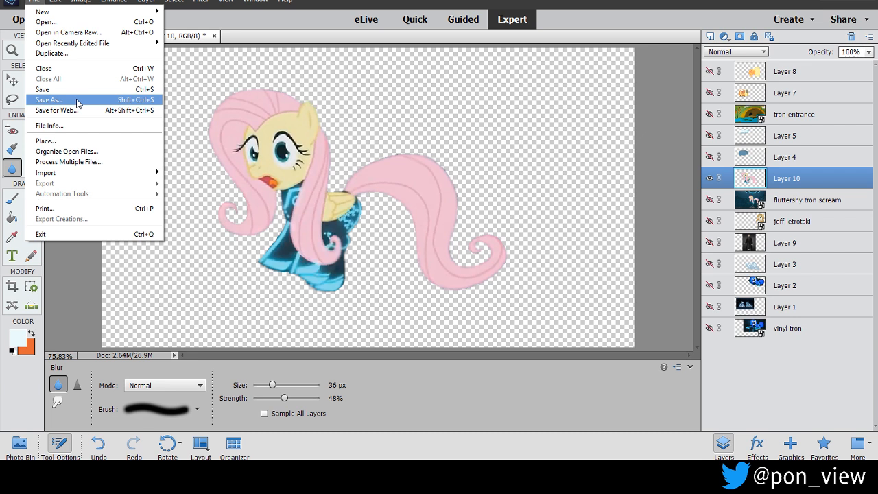
click(74, 101)
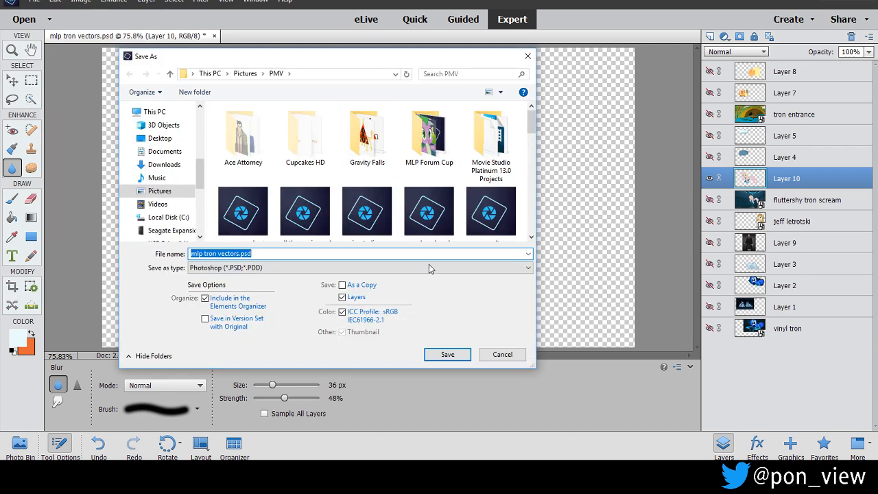
click(429, 267)
click(308, 312)
click(360, 268)
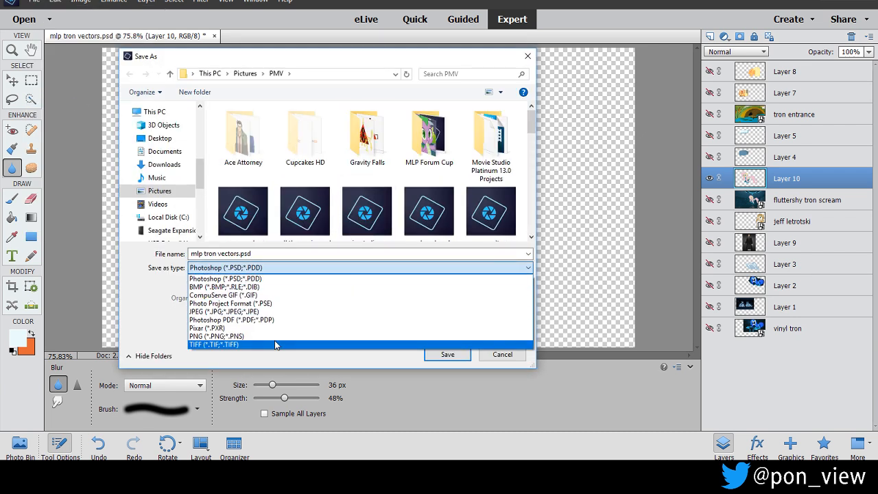
click(277, 338)
text(f)
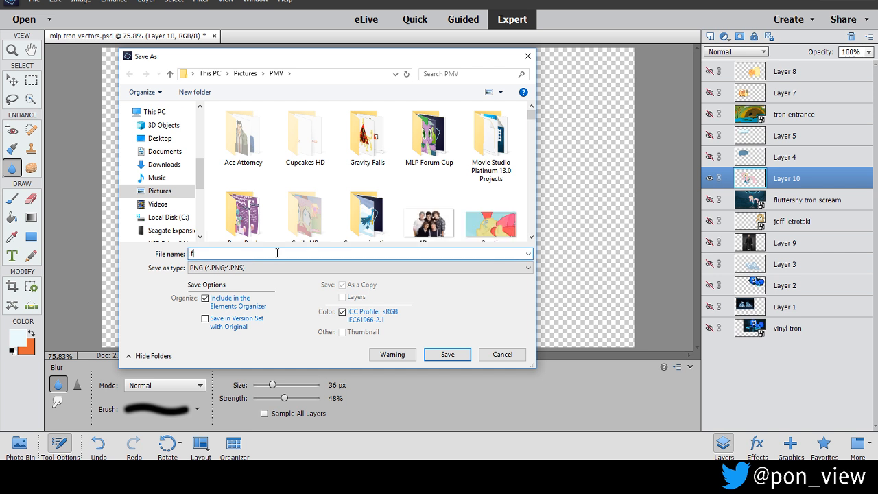
text(lutte)
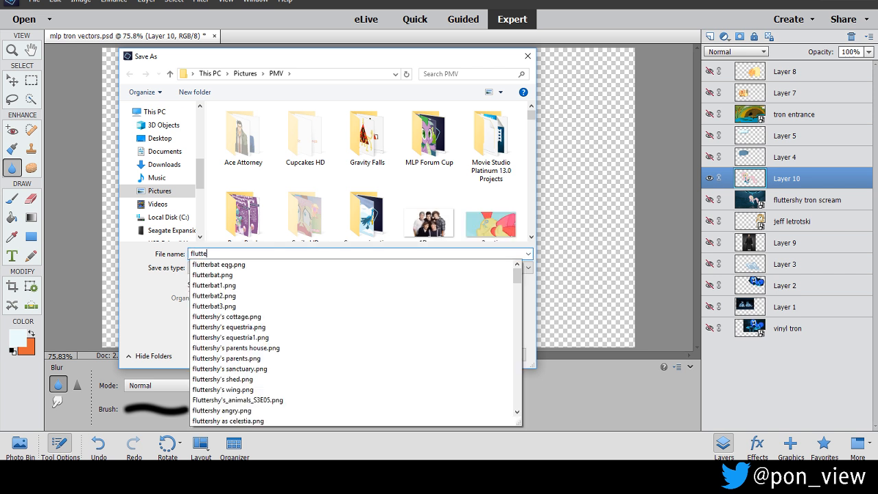
text(rshy tron)
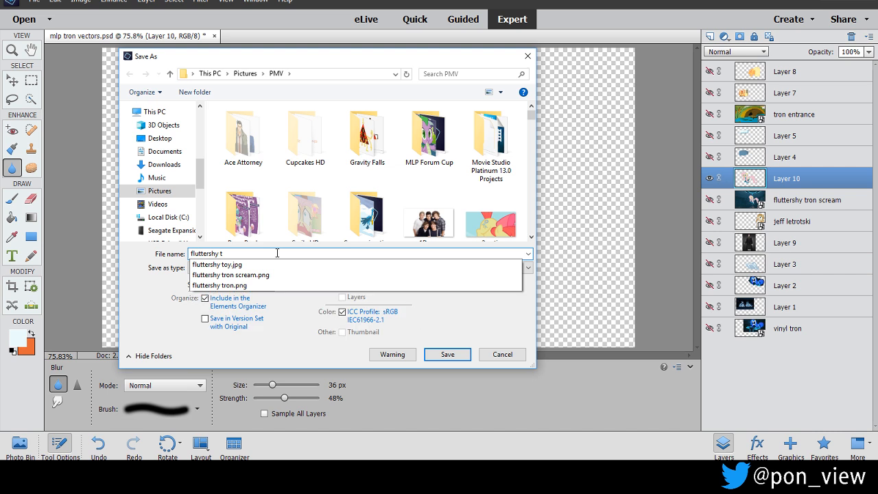
key(Down)
key(Return)
key(Return)
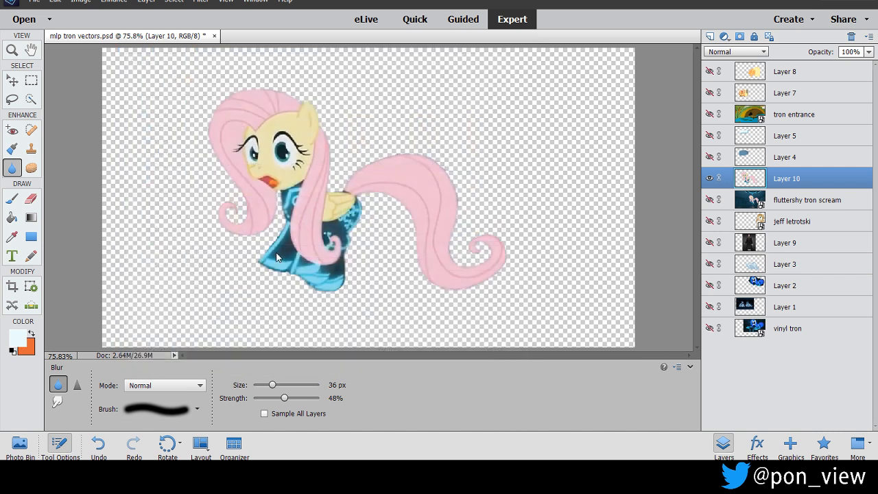
key(Return)
Switch to Movie Studio and move the playhead to 00:02:53.06 over the "Derezzed" sentence title.
click(339, 428)
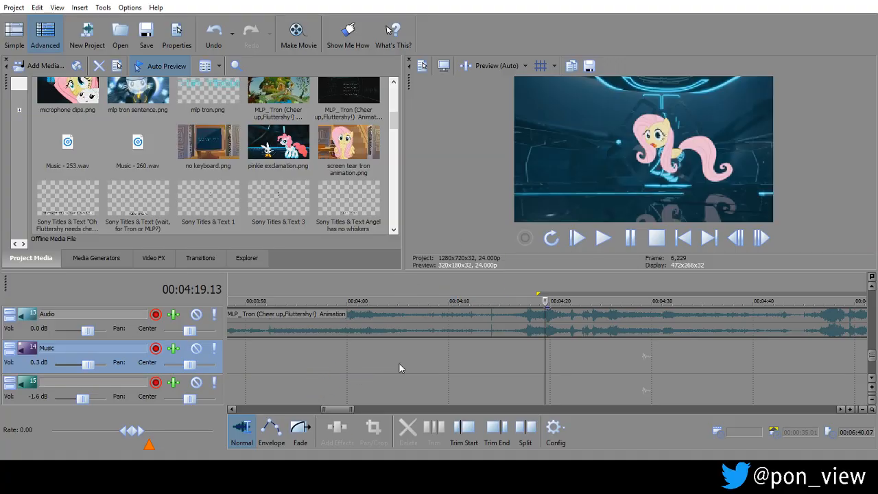
scroll(399, 362, down, 2)
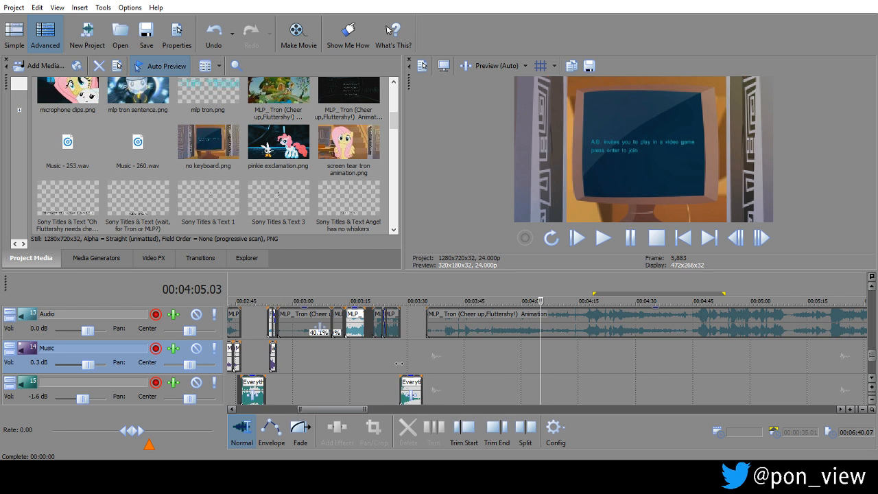
click(259, 350)
scroll(258, 346, up, 5)
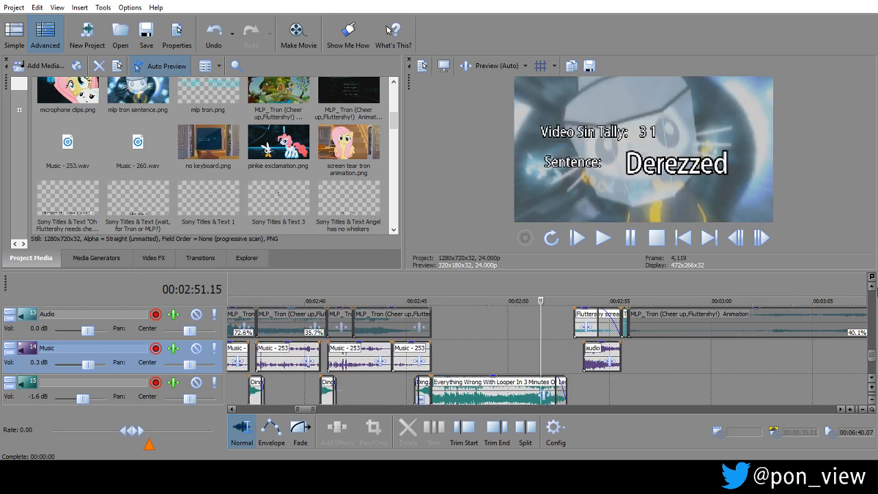
click(872, 287)
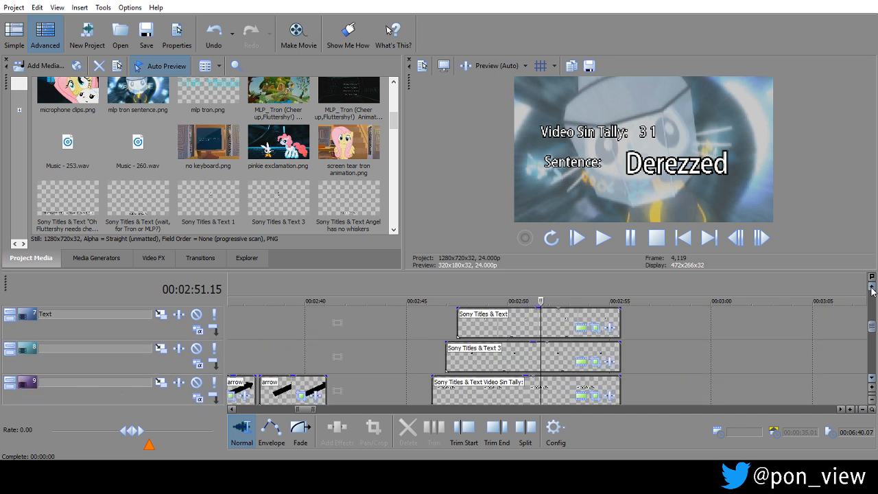
click(871, 288)
click(872, 288)
click(871, 288)
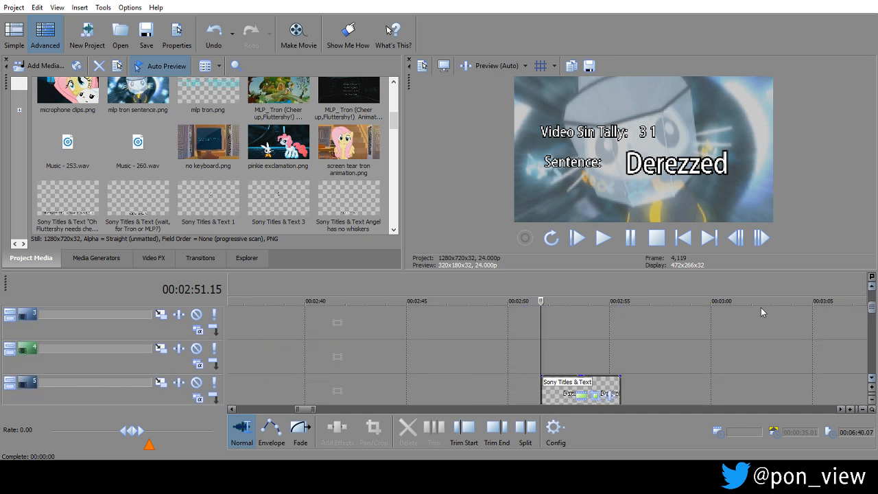
click(575, 320)
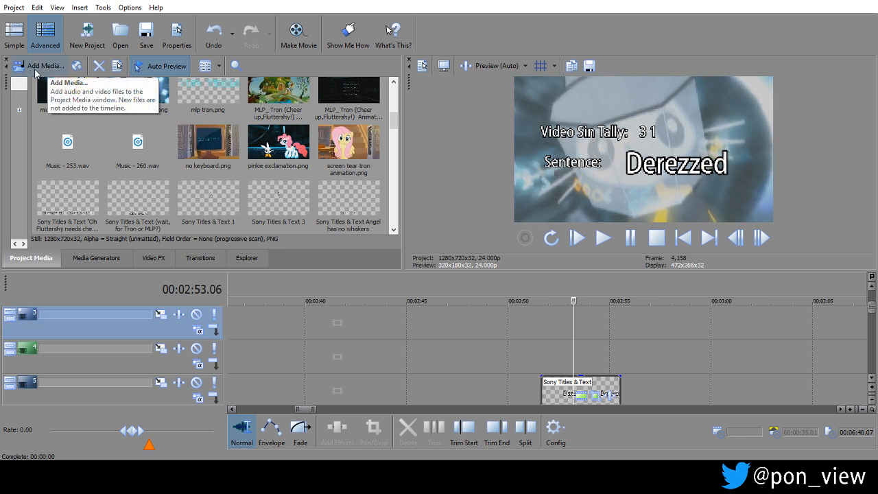
Add fluttershy tron scream.png from the project media to track 4, just above the "Derezzed" title.
drag(394, 123, 397, 102)
drag(336, 169, 609, 354)
click(558, 330)
click(572, 366)
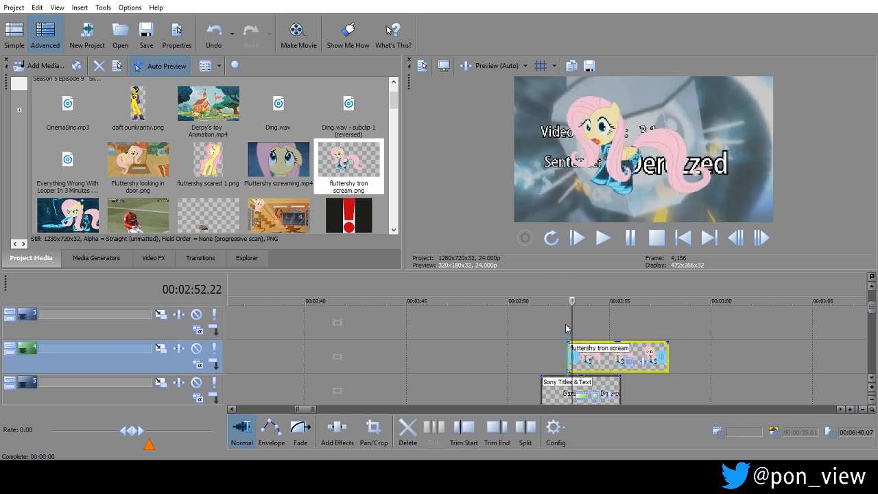
click(567, 329)
Align the cutout clip's start with the start of the Fluttershy screaming audio at 00:02:53.06.
drag(872, 307, 876, 360)
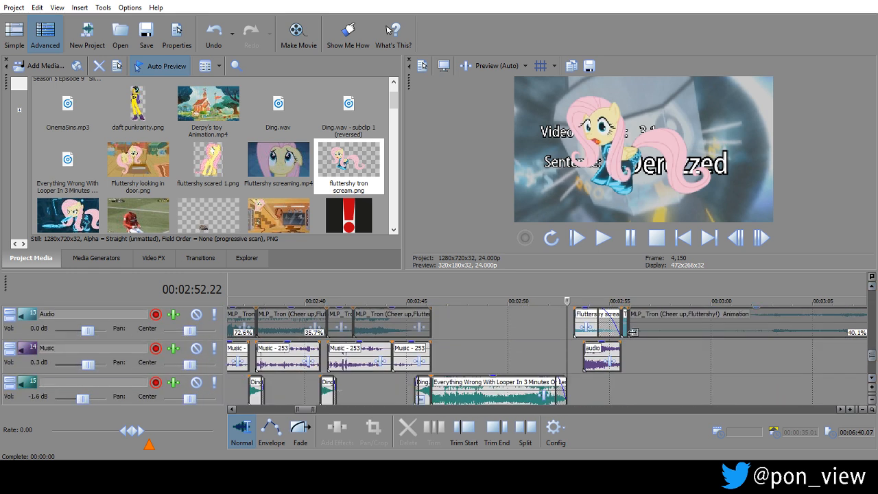
click(575, 353)
scroll(573, 352, up, 5)
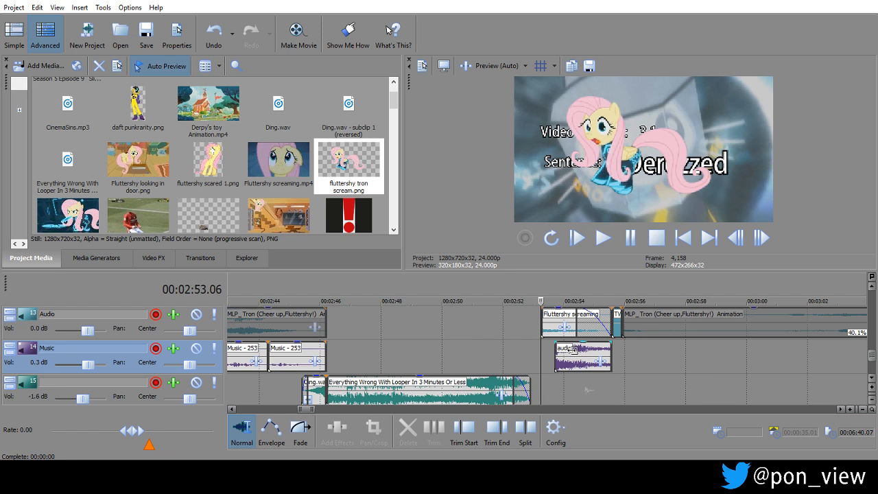
drag(873, 356, 873, 307)
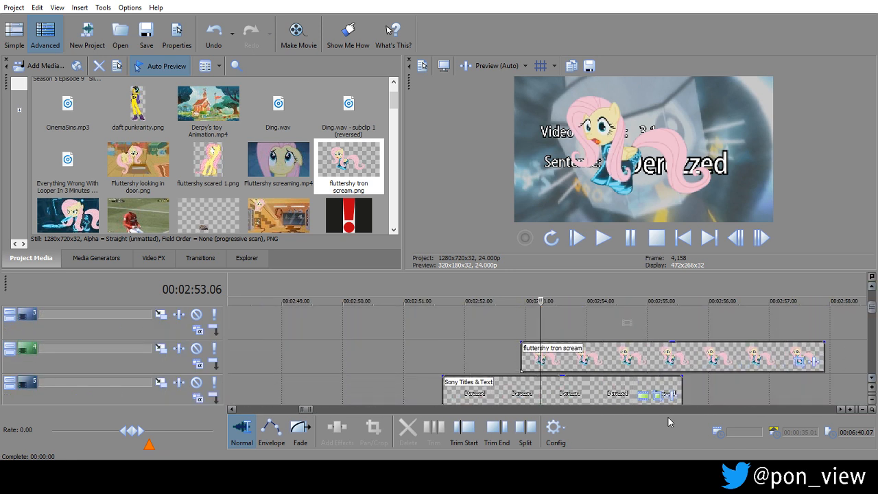
drag(591, 357, 611, 359)
Trim the cutout clip to end with the "Derezzed" title and give it a fade-out over most of its length.
drag(830, 351, 683, 352)
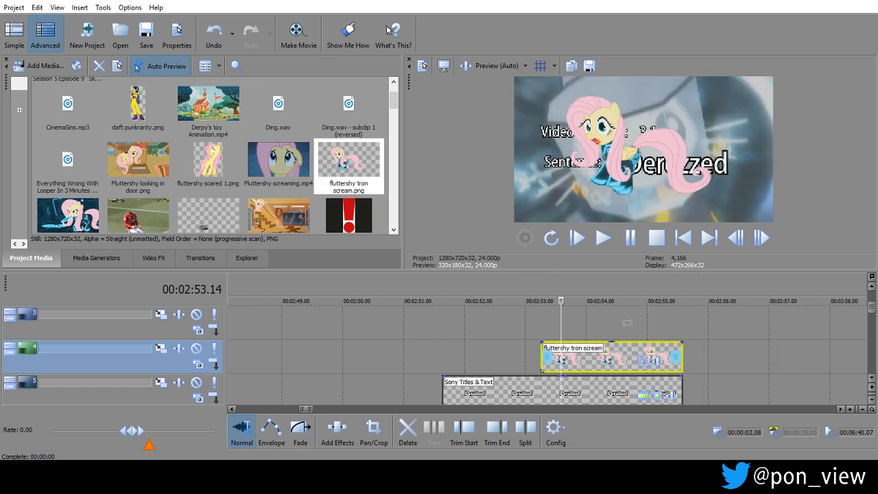
click(300, 428)
drag(683, 353, 580, 343)
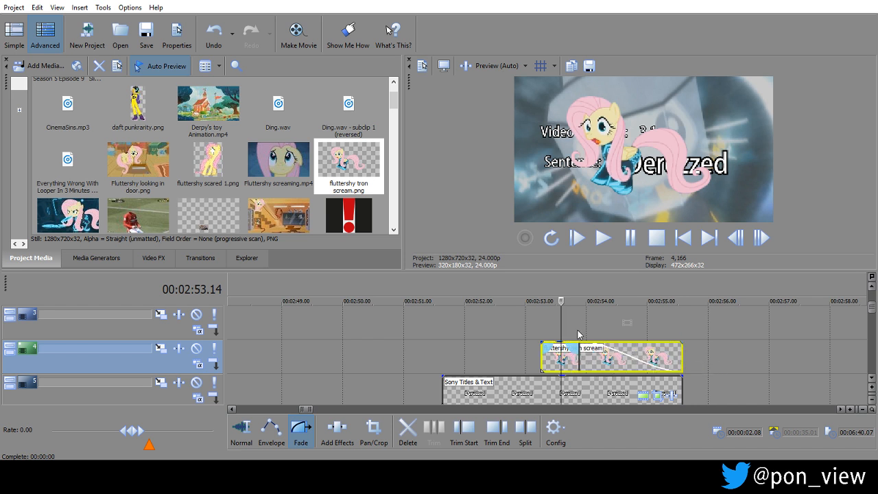
Set a pan/crop keyframe at 00:00:00.08 that enlarges Fluttershy and places her in the video frame's lower-right corner.
scroll(581, 338, up, 3)
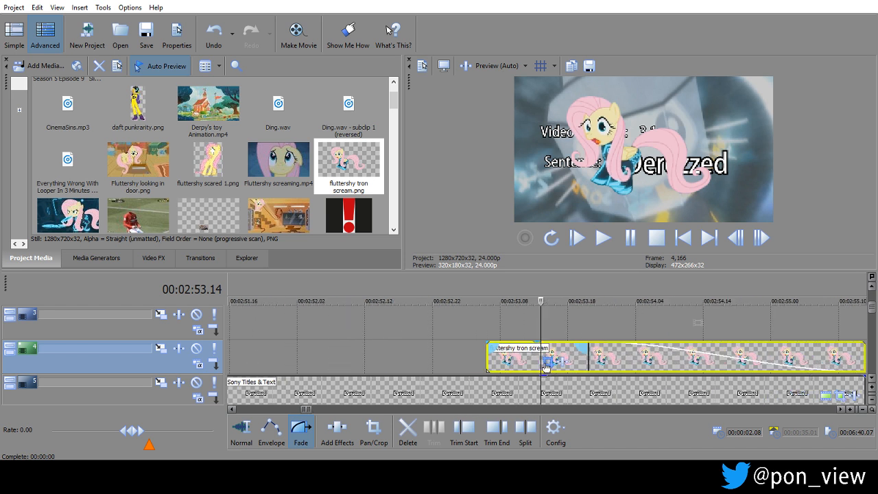
click(547, 363)
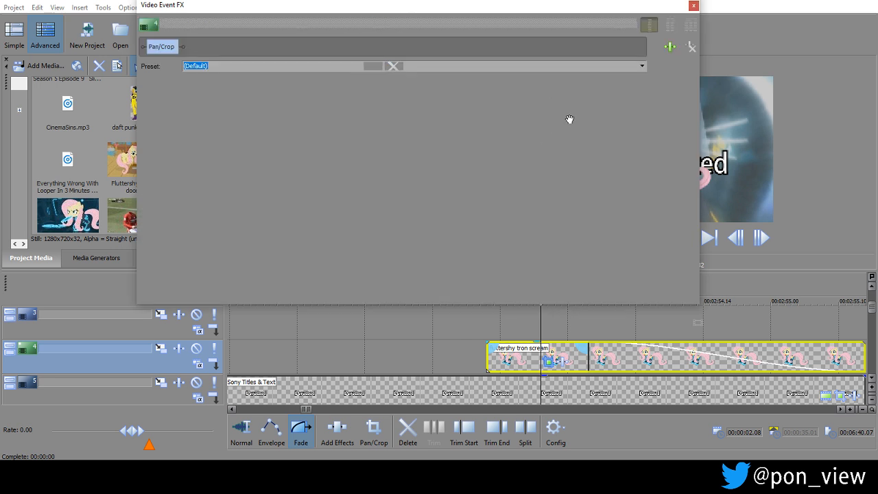
drag(488, 12, 280, 21)
drag(264, 150, 215, 148)
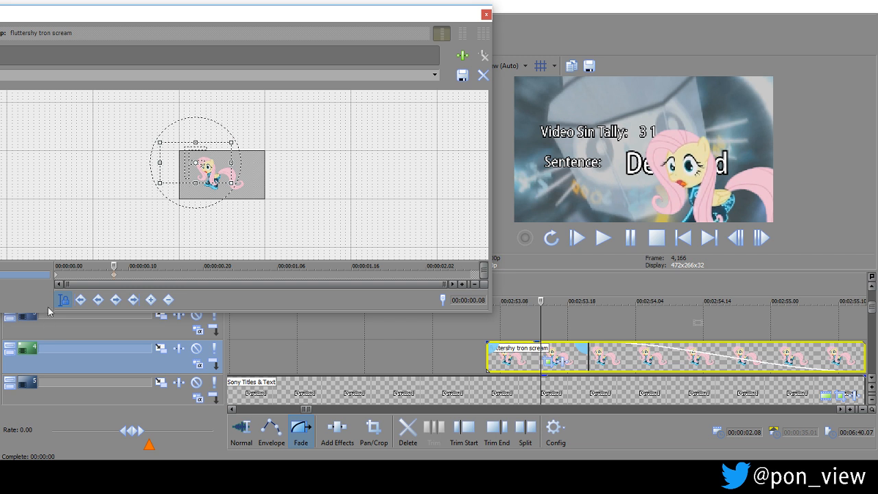
Reposition the crop area at the clip's first frame so Fluttershy starts below the video frame.
click(57, 278)
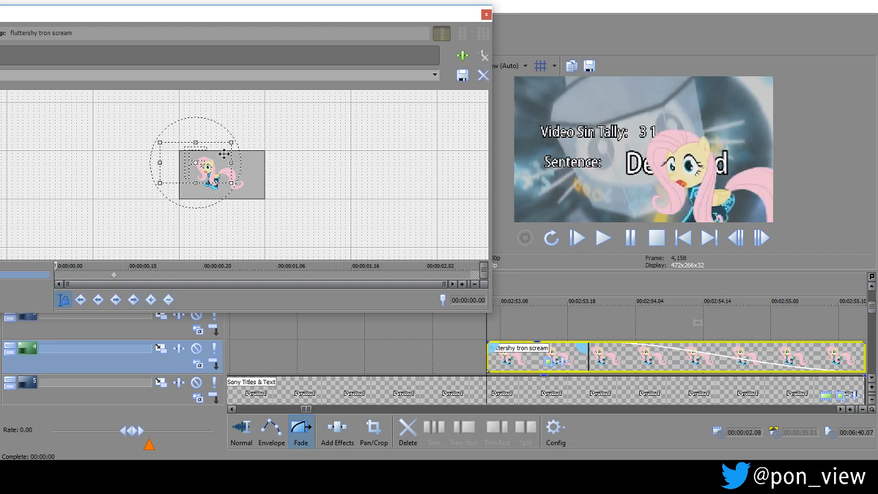
drag(220, 162, 214, 127)
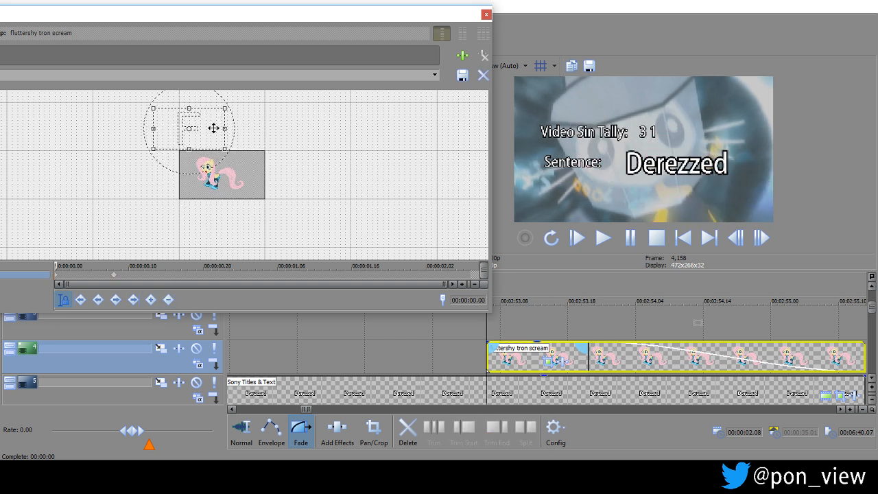
click(486, 15)
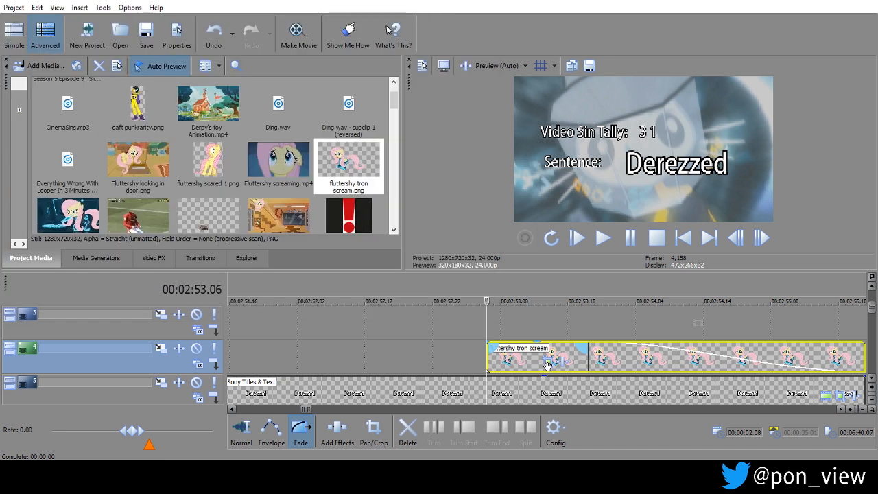
click(560, 360)
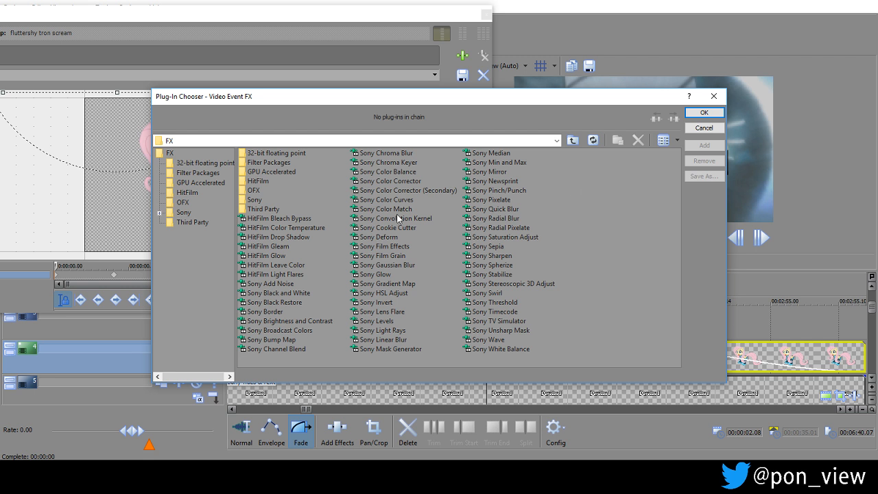
click(700, 129)
click(486, 14)
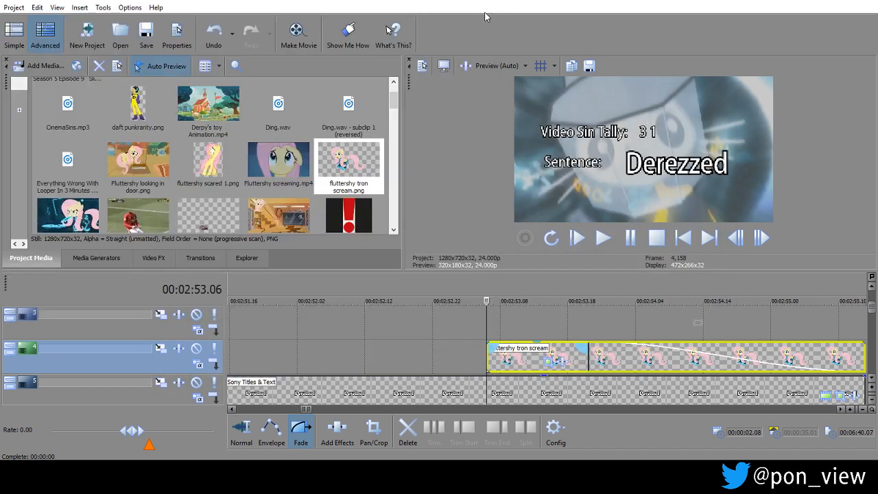
Apply the Portals transition with the Jigsaw Puzzle preset to the fade-out of the Fluttershy cutout clip.
click(590, 321)
click(621, 326)
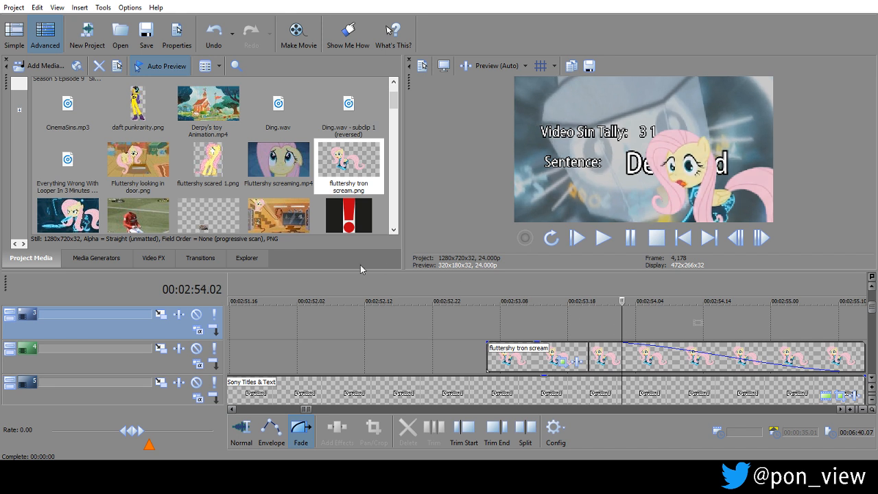
click(200, 259)
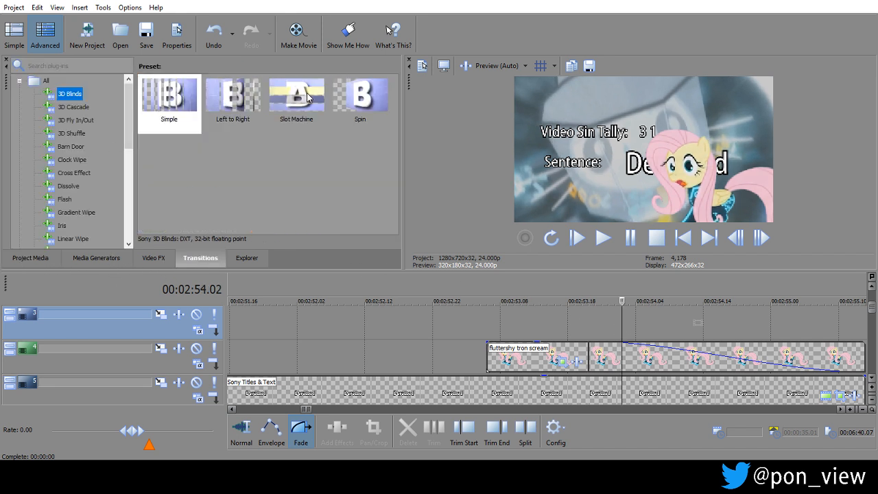
click(153, 260)
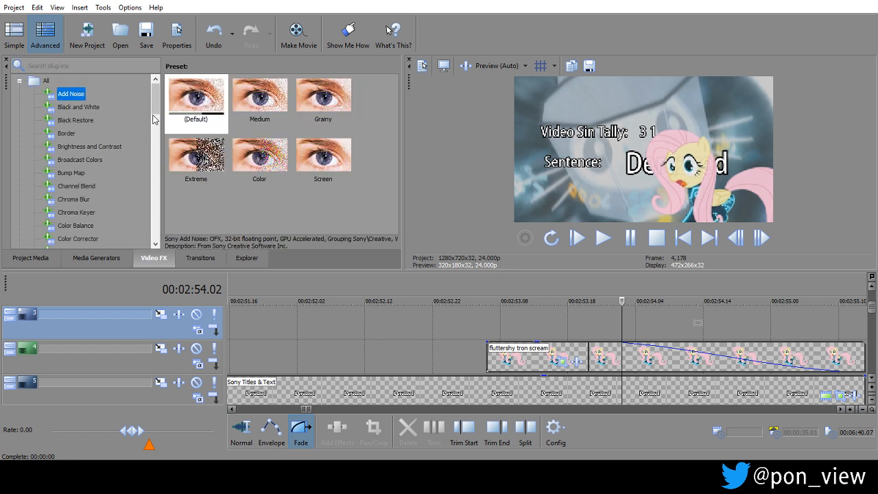
drag(156, 110, 155, 138)
click(194, 258)
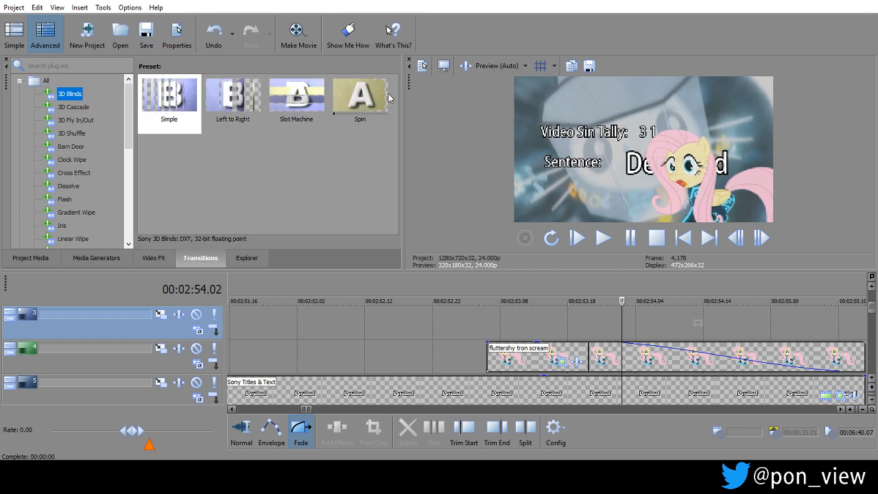
click(81, 159)
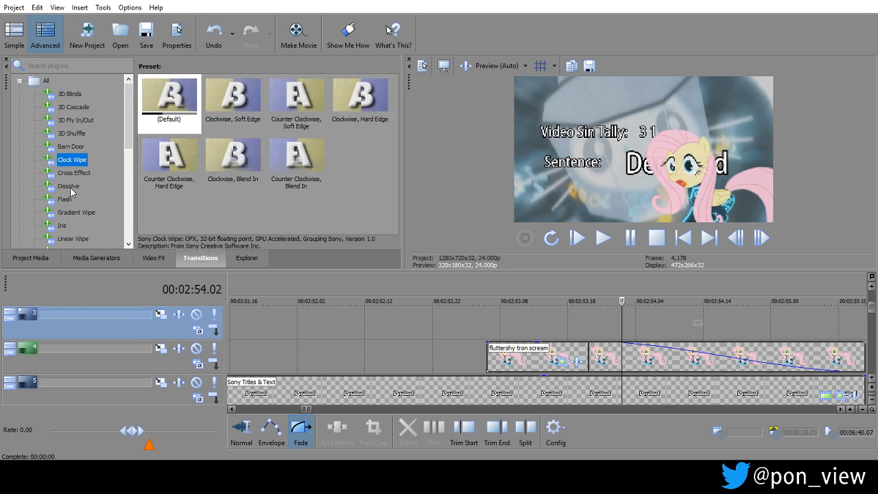
click(71, 185)
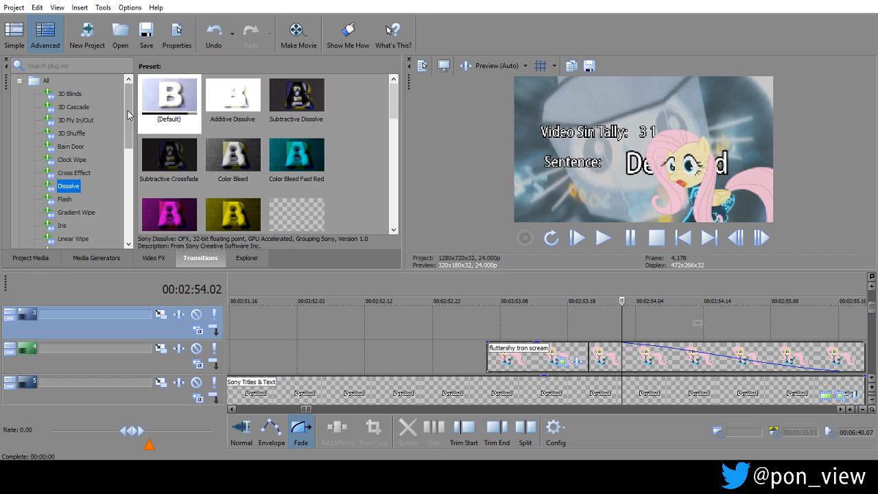
drag(130, 115, 124, 152)
click(68, 186)
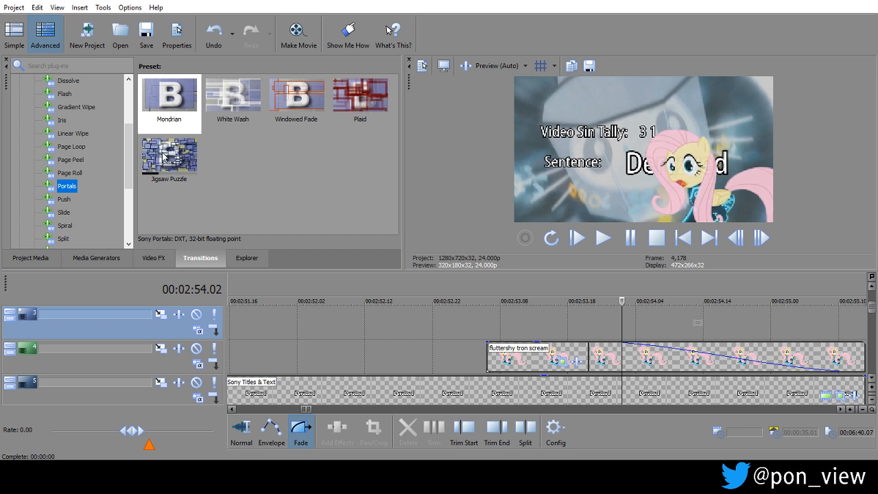
drag(164, 157, 646, 358)
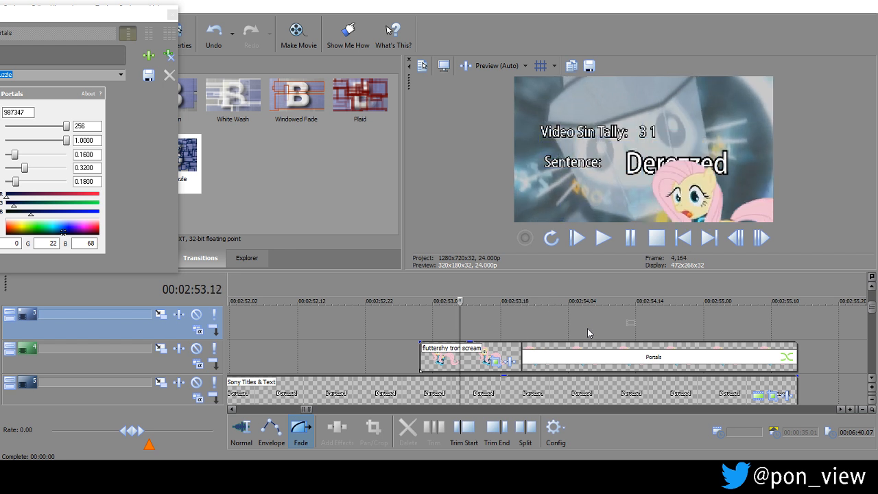
Set the Portals transition's Max Transparency to 0.6740, Max Scale to 0.0000 and Border Size to 0.0000.
drag(86, 12, 338, 0)
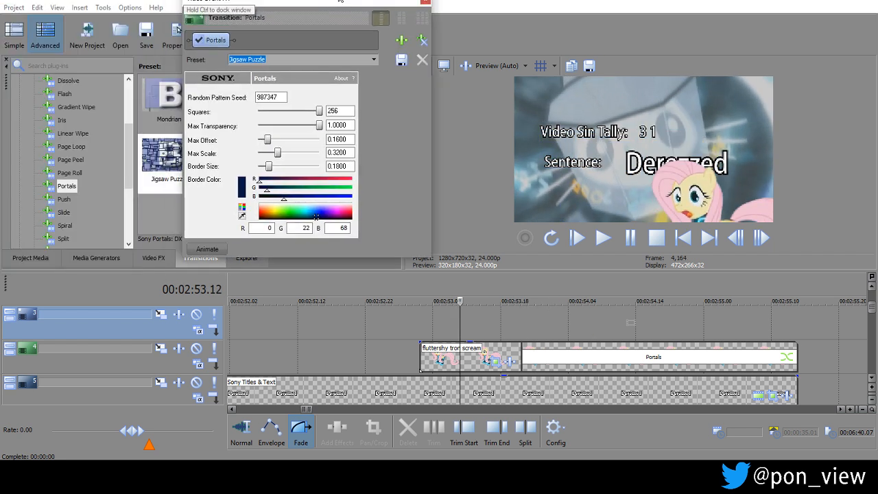
click(576, 323)
drag(317, 113, 240, 134)
drag(460, 318, 569, 307)
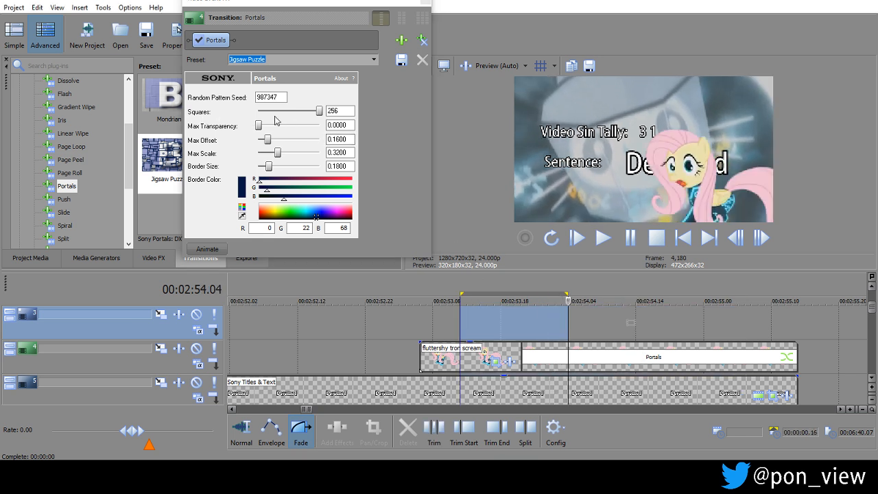
drag(258, 126, 299, 126)
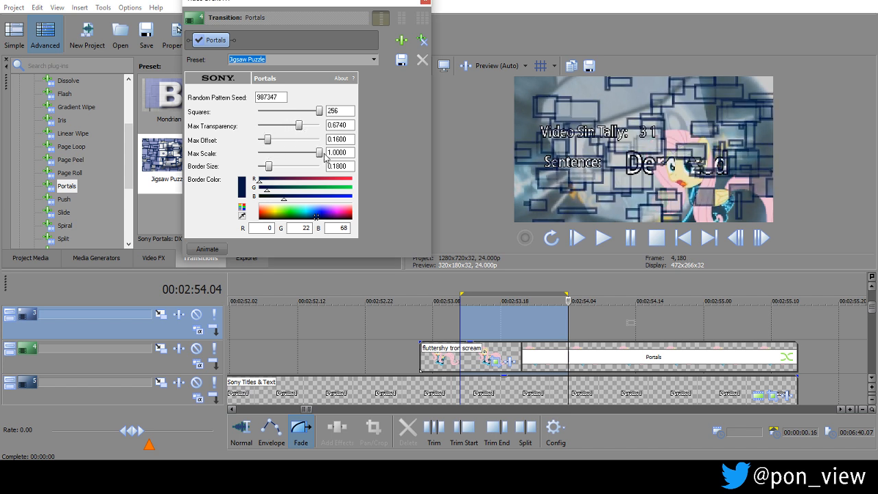
drag(319, 152, 194, 170)
drag(266, 169, 240, 175)
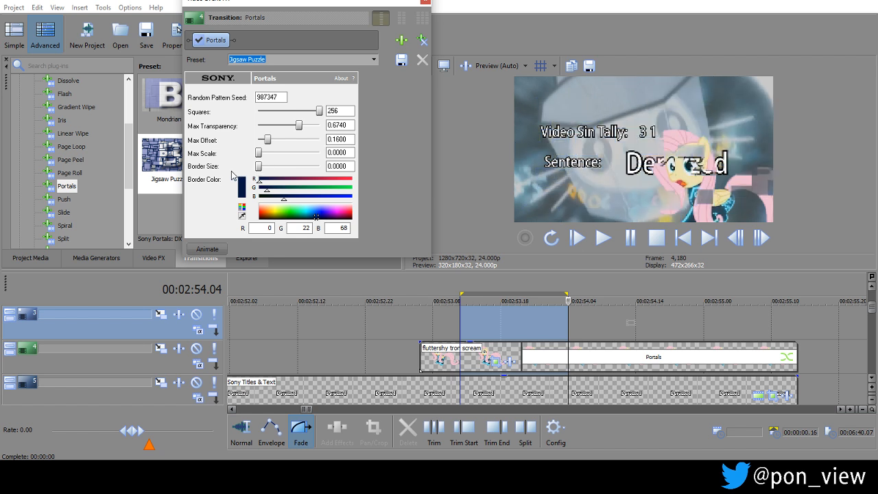
Scrub and play through the Fluttershy clip to check the adjusted Portals transition, closing its settings.
drag(420, 321, 736, 312)
drag(664, 312, 539, 300)
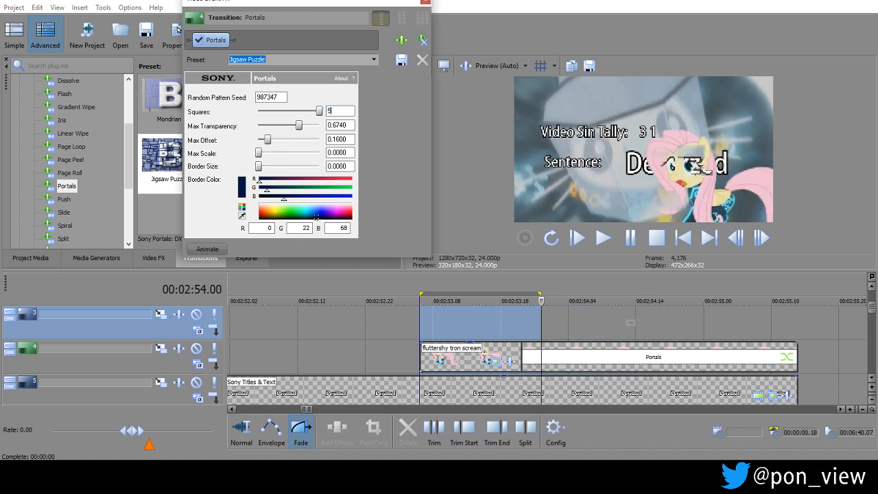
click(586, 316)
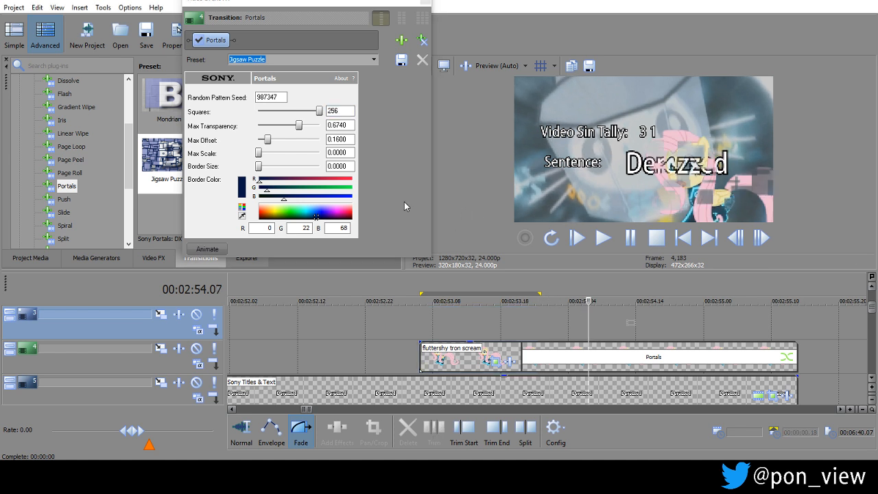
click(424, 4)
click(392, 323)
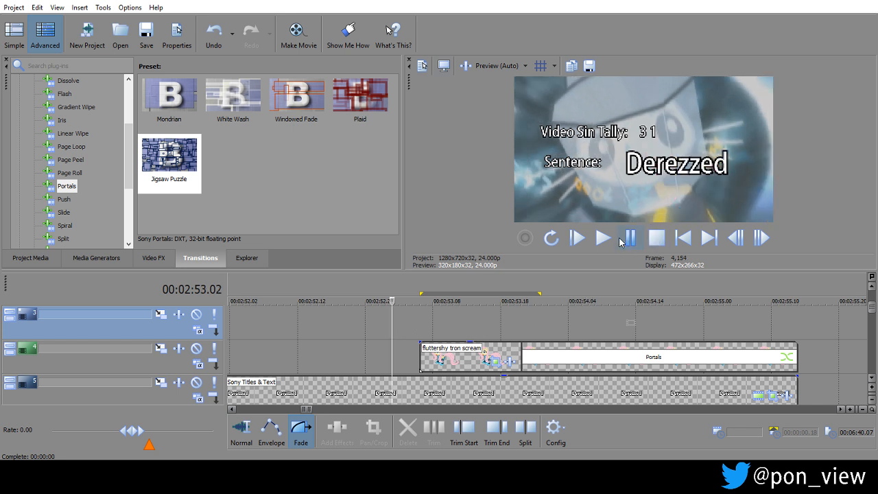
click(607, 239)
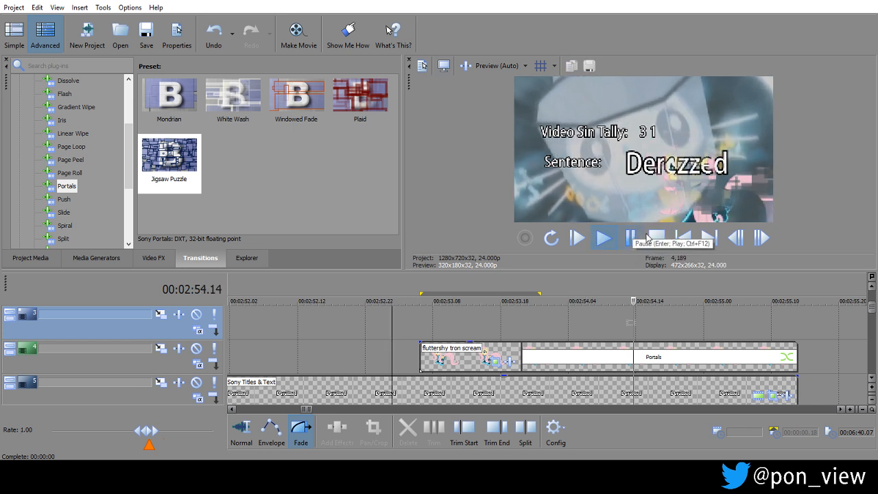
click(655, 240)
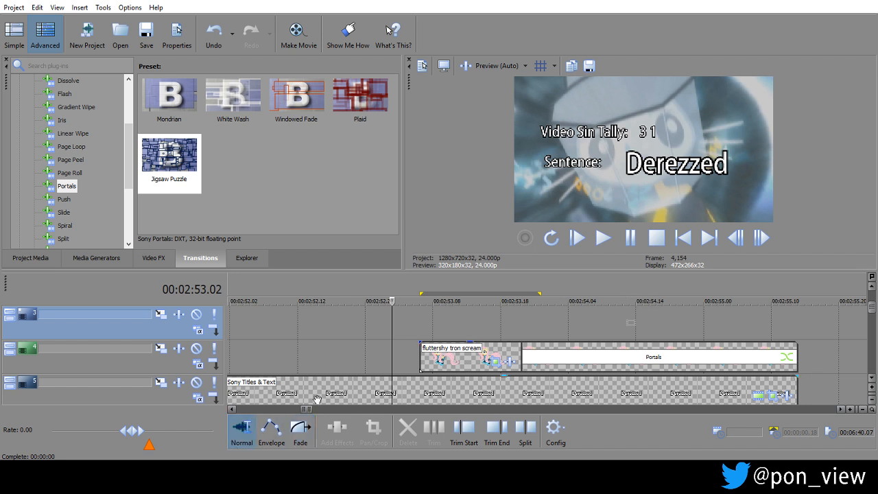
Shorten the Portals fade-out on the cutout clip and trim the clip's end to a length of 00:00:01.09.
click(790, 357)
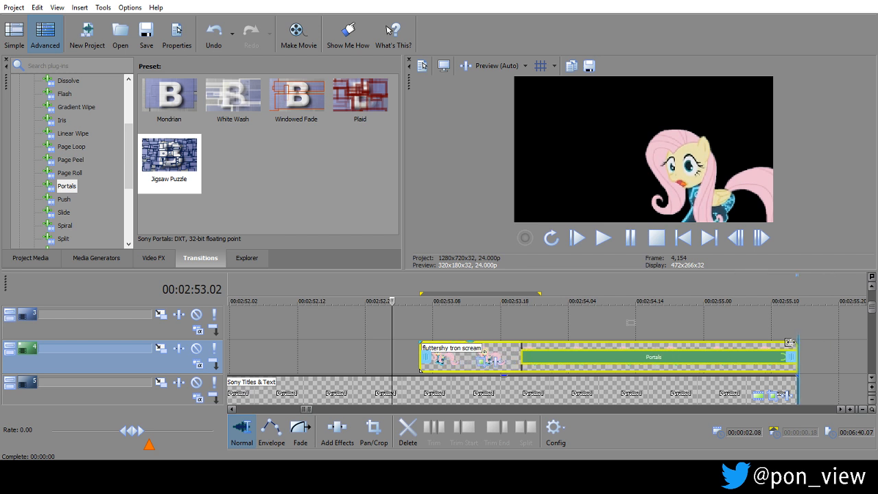
click(300, 431)
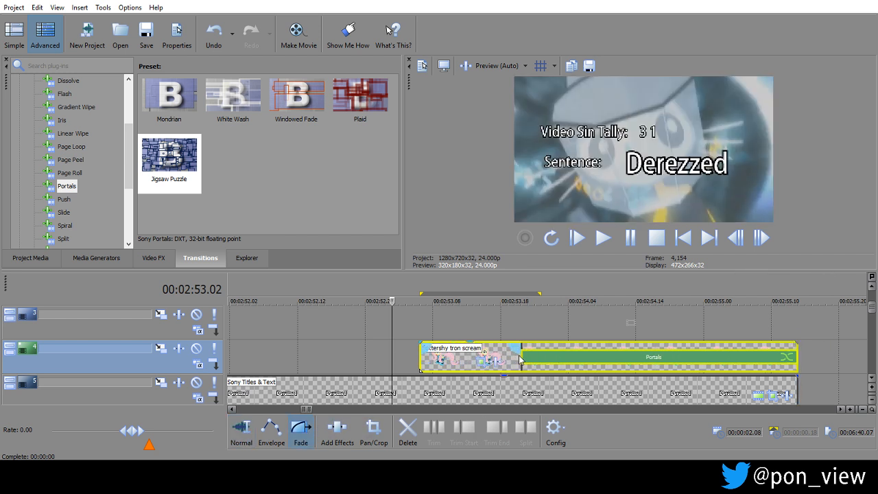
drag(523, 347, 723, 349)
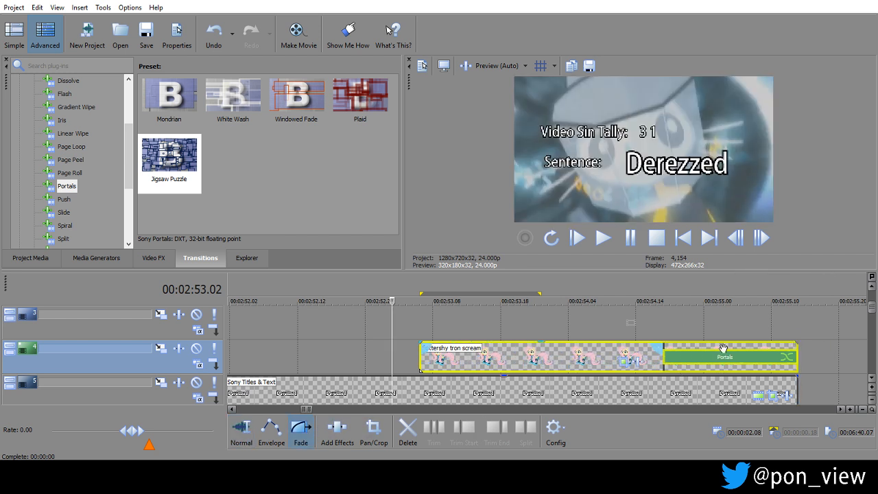
click(236, 441)
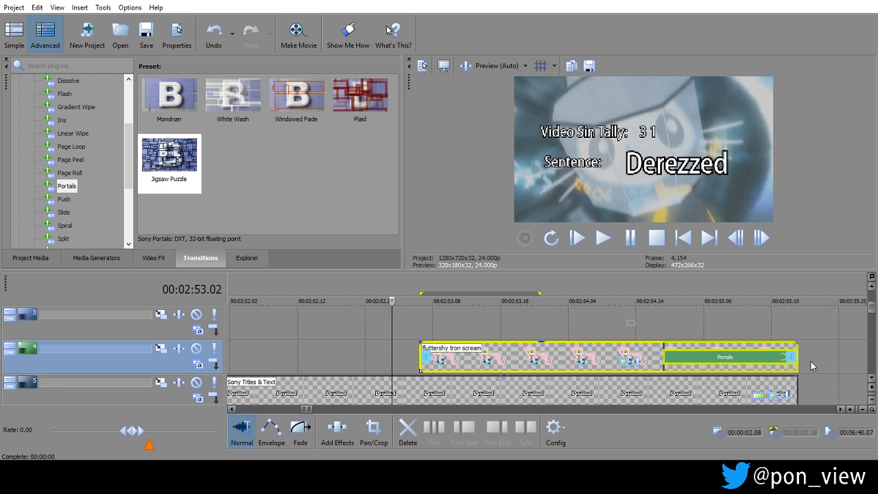
drag(792, 358, 637, 357)
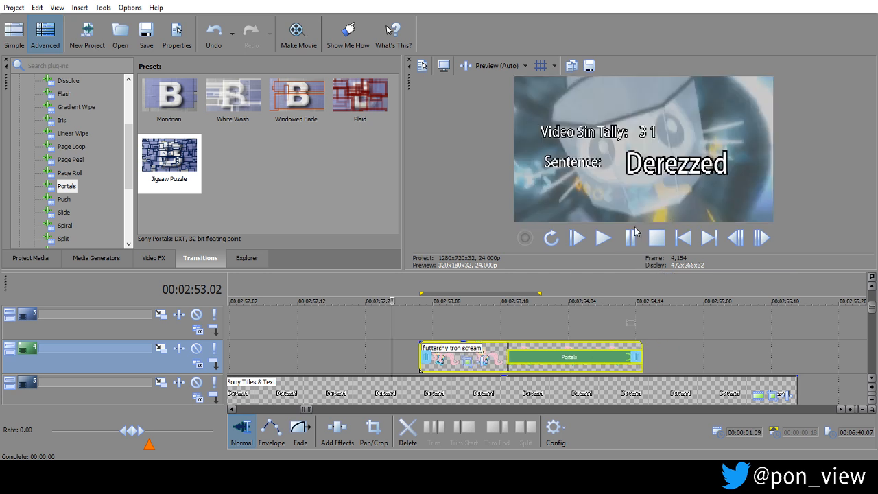
Play back the shortened clip and inspect the Portals break-up around 00:02:53.22.
key(space)
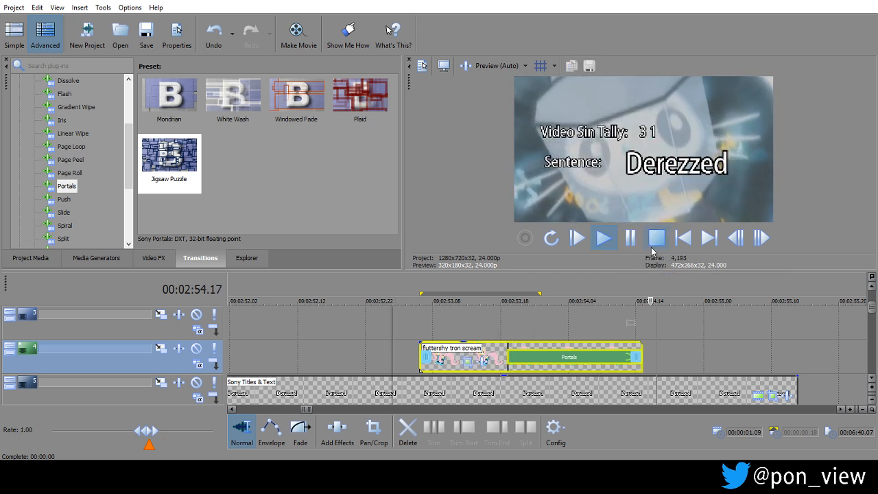
click(655, 238)
click(535, 329)
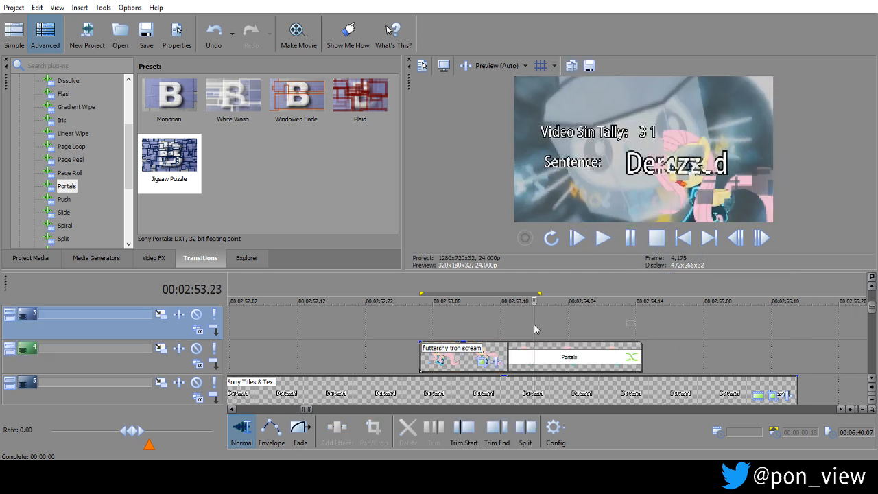
key(Left)
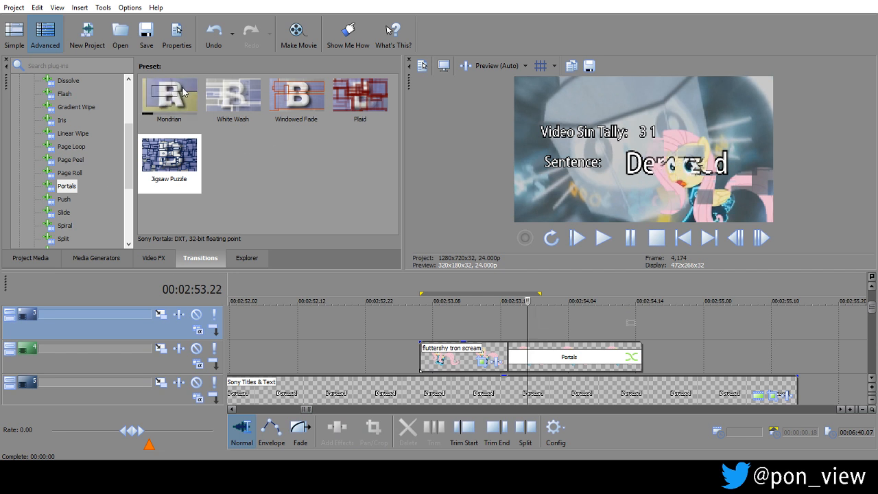
Look through the Venetian Blinds, Zoom, Split, Squeeze and Star Wipe transition presets for a suitable break-up effect.
drag(129, 168, 129, 193)
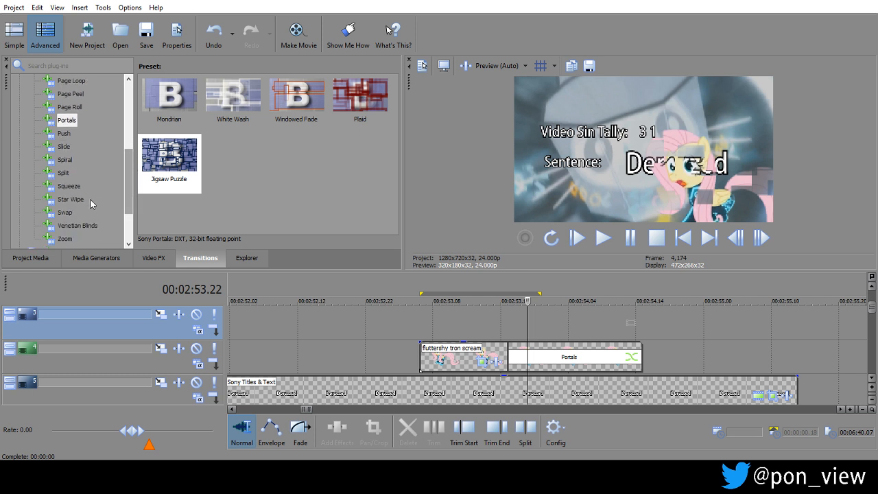
click(71, 199)
click(71, 225)
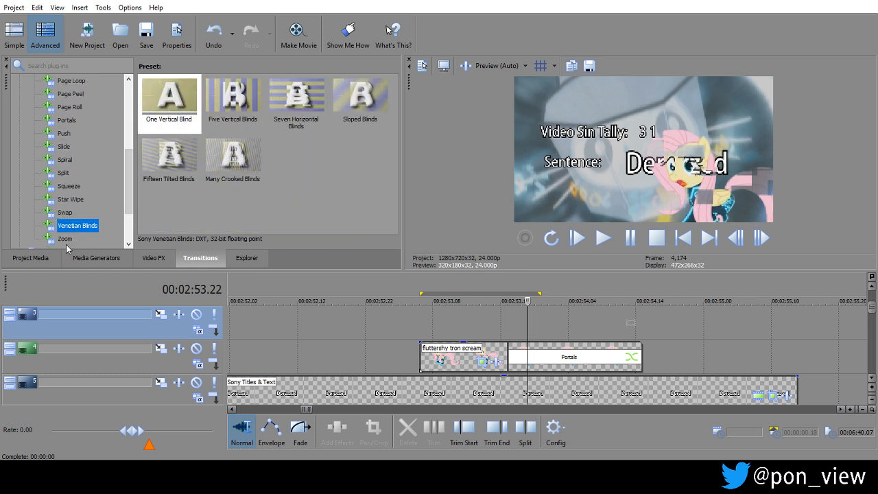
click(65, 238)
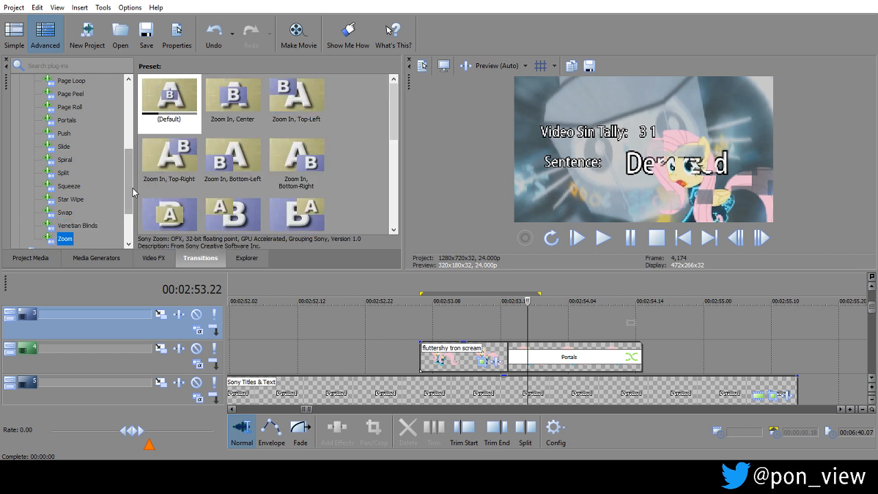
drag(130, 191, 126, 220)
scroll(68, 179, up, 2)
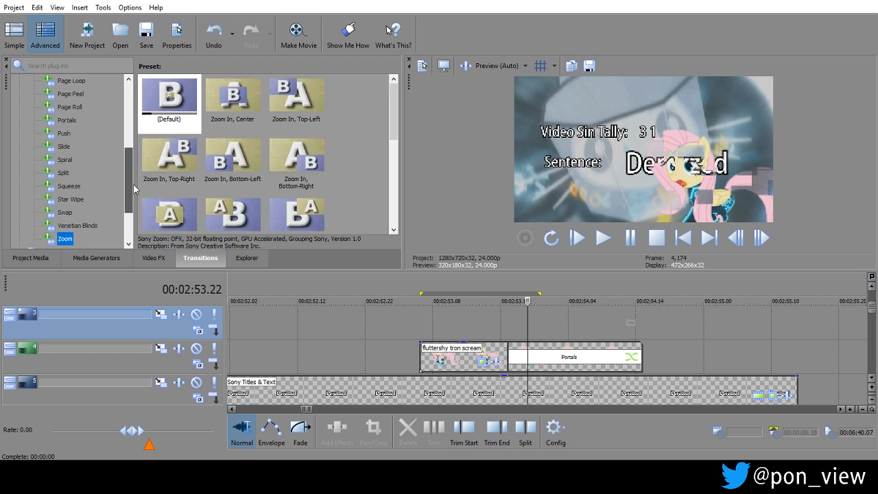
click(63, 173)
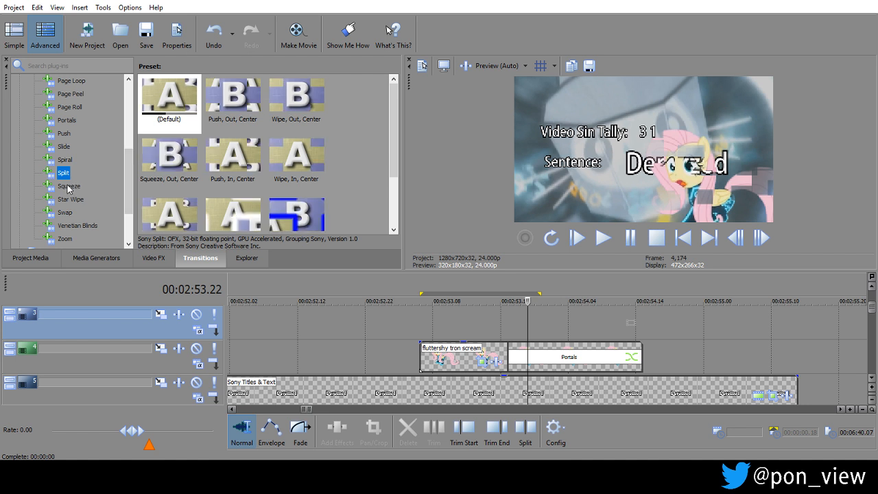
click(69, 186)
click(71, 199)
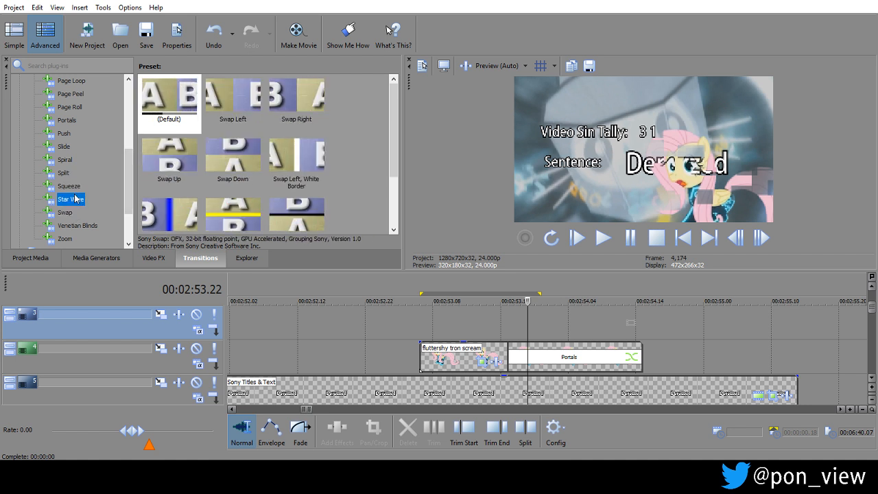
Examine the Gradient Wipe, Flash and Dissolve transition presets as alternatives for the cutout's break-up.
drag(395, 112, 394, 202)
drag(129, 195, 129, 170)
click(74, 108)
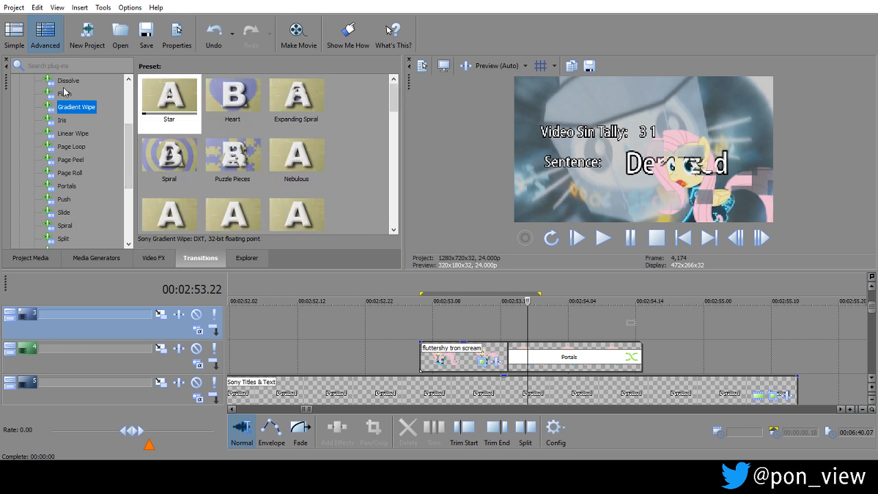
click(65, 94)
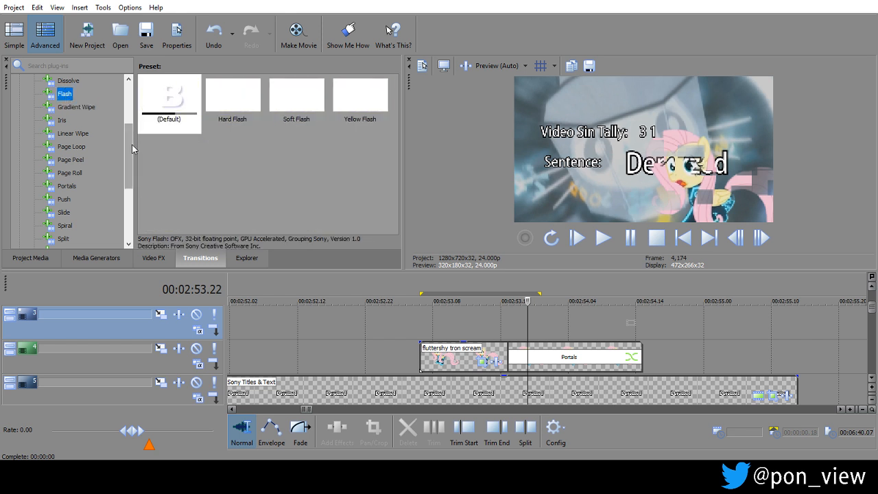
drag(133, 149, 132, 128)
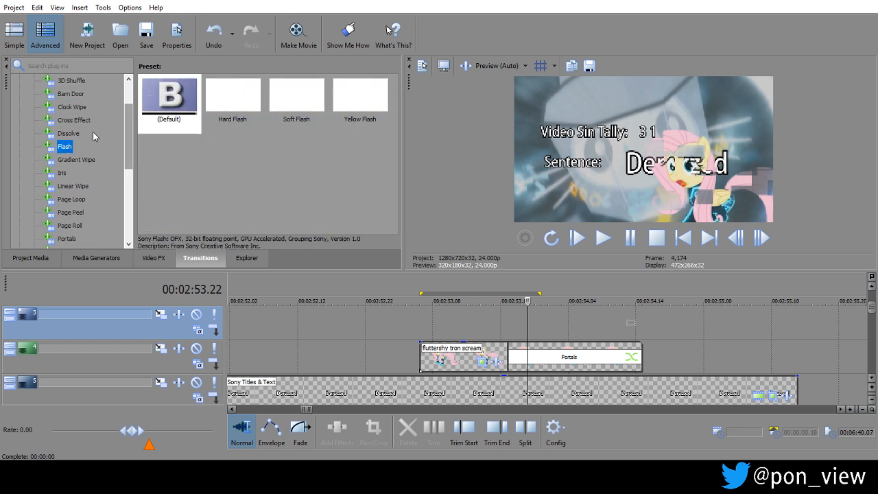
click(69, 133)
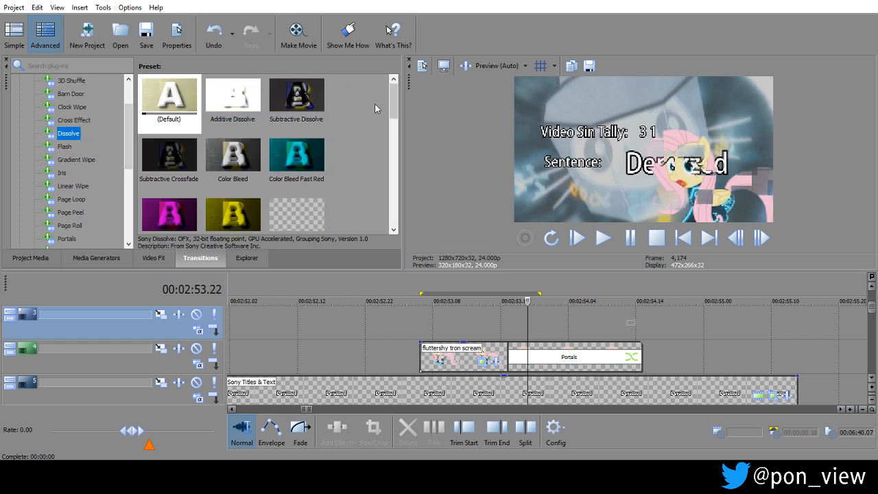
scroll(378, 162, down, 5)
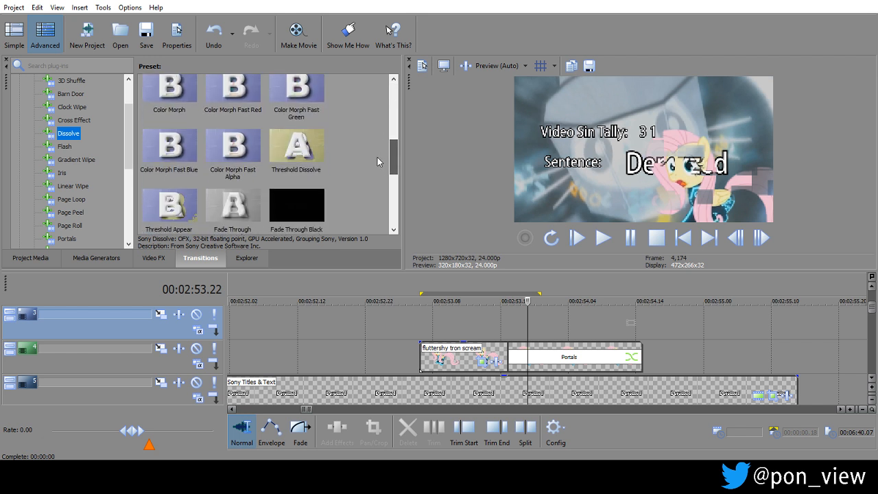
scroll(377, 162, down, 1)
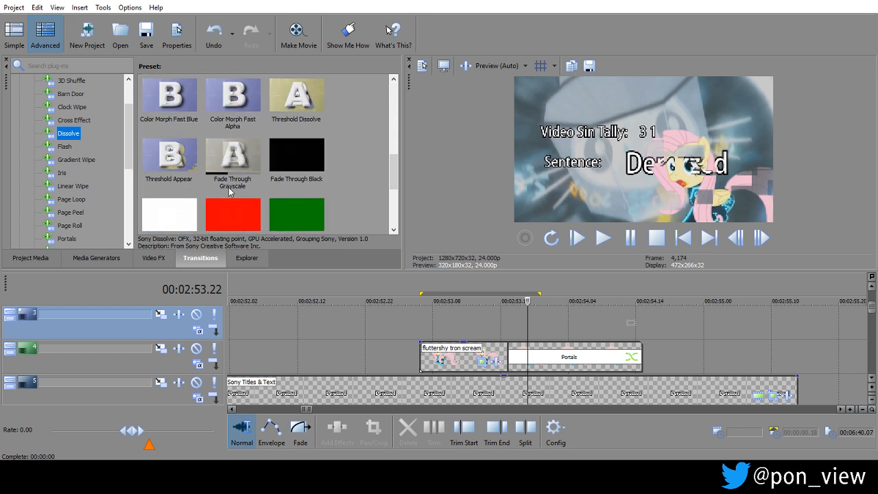
scroll(171, 212, up, 1)
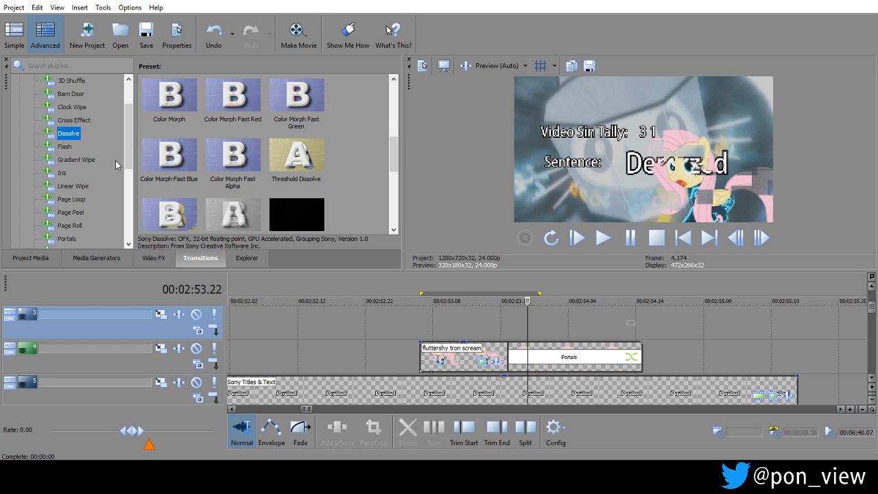
scroll(130, 144, up, 2)
Replace the Portals transition on the Fluttershy cutout clip's fade-out with the Cross Effect preset Cross Pixelate B Only.
click(76, 147)
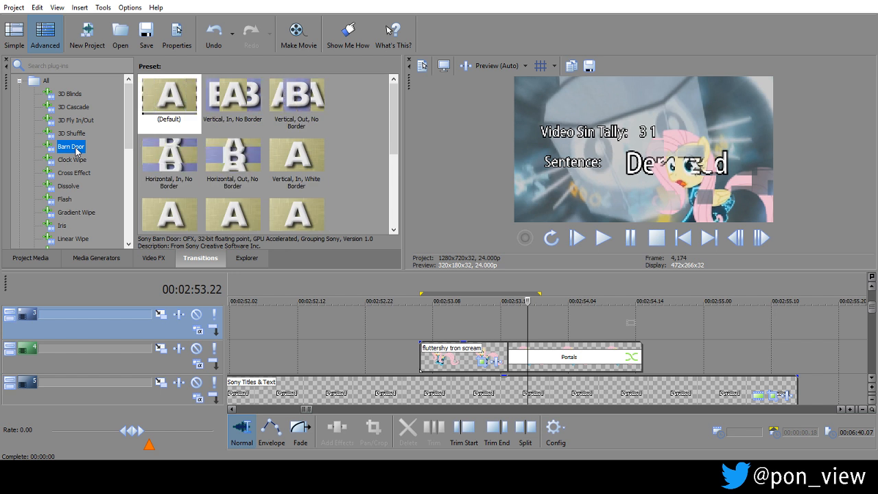
click(73, 159)
click(74, 172)
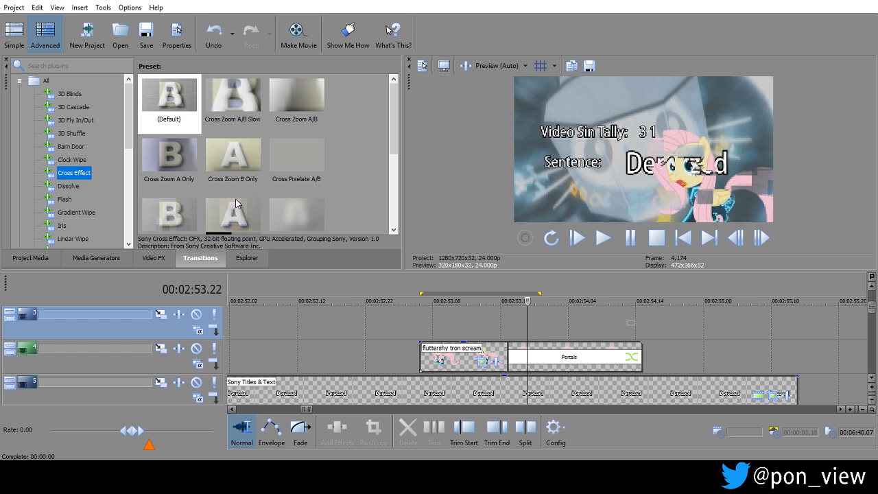
scroll(387, 151, down, 1)
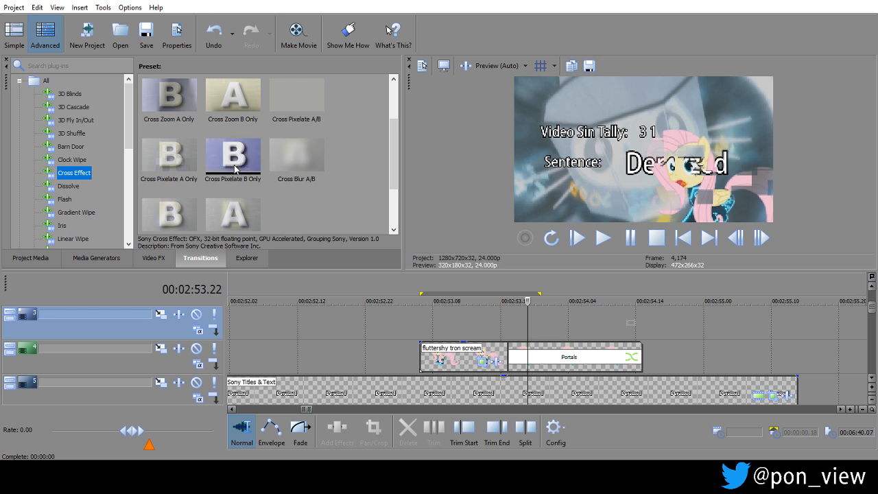
drag(226, 156, 571, 358)
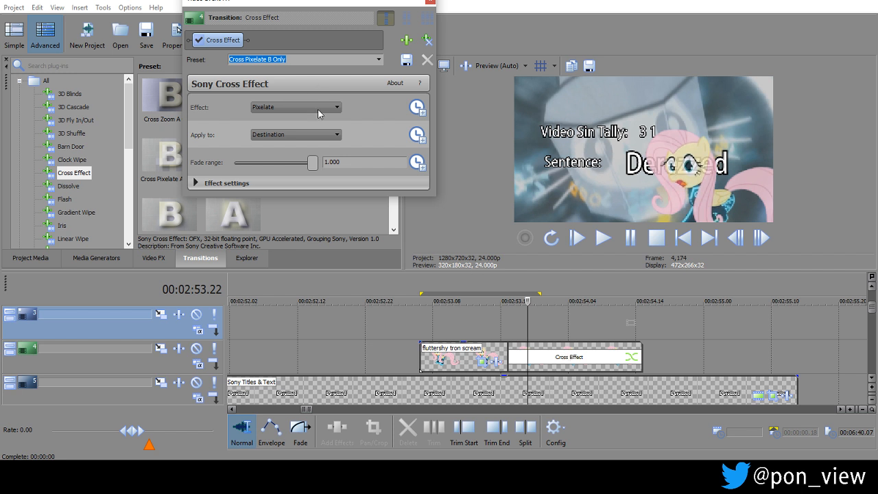
Set the Cross Effect transition to apply to Source.
drag(498, 329, 521, 317)
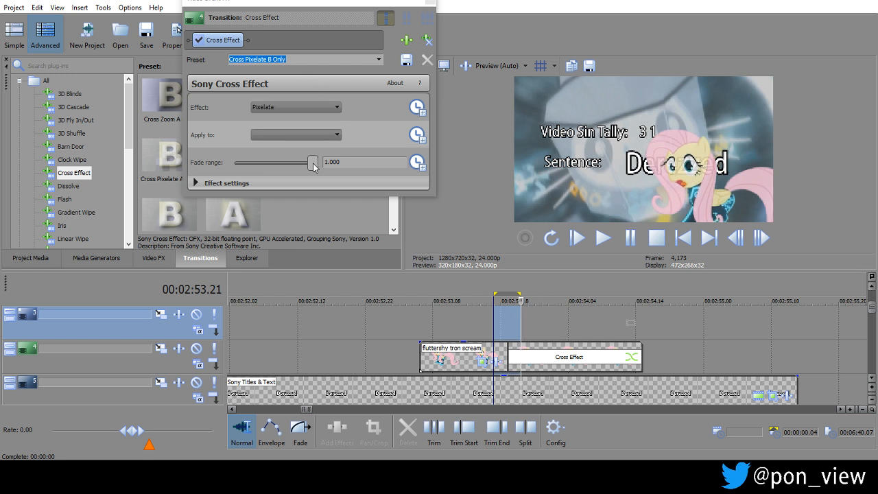
click(332, 135)
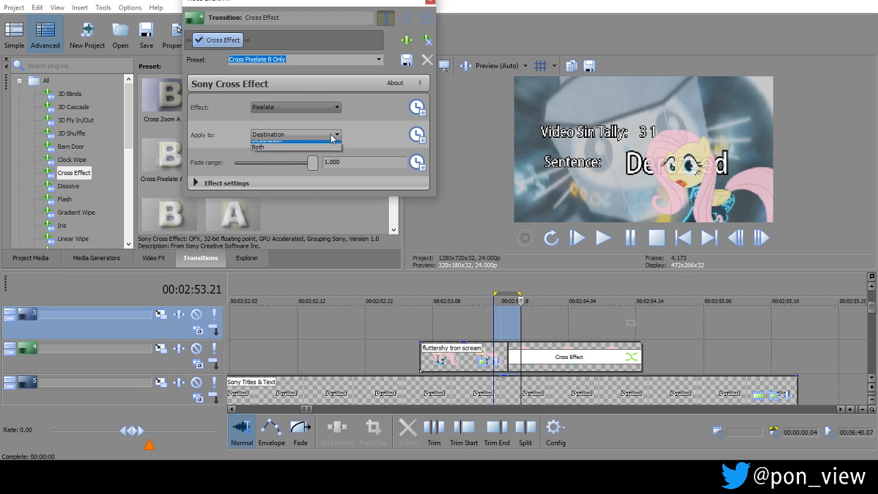
click(313, 145)
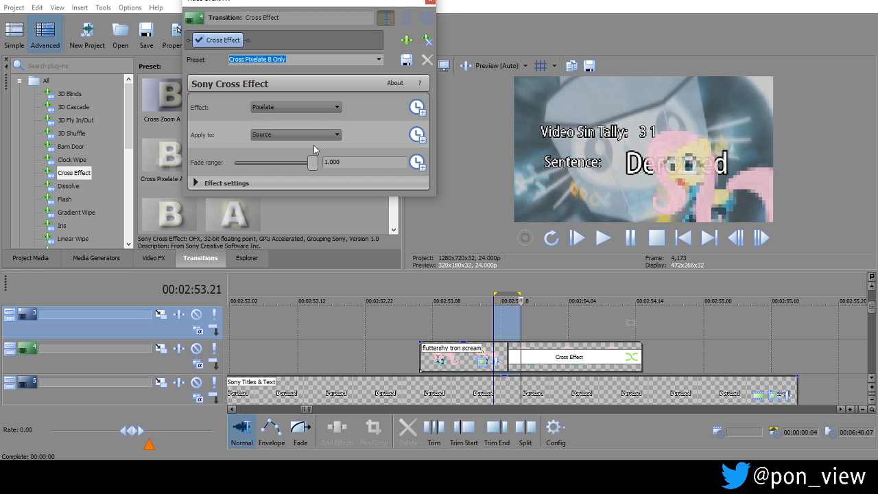
Scrub and play through the Fluttershy clip to check the pixelate transition, keeping the Pixelate effect.
drag(440, 331, 676, 334)
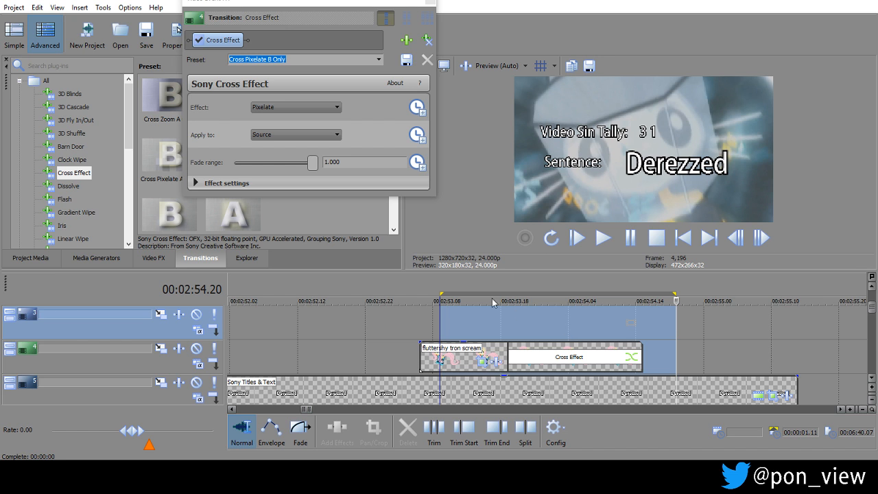
click(399, 325)
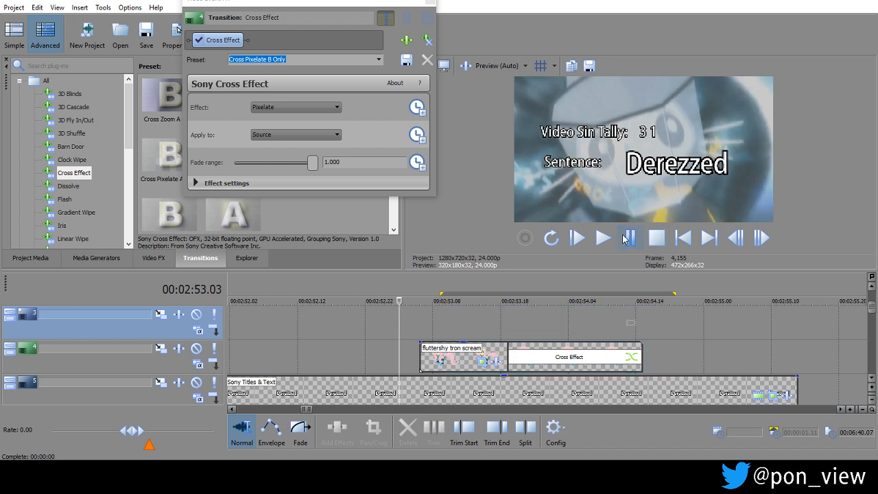
key(space)
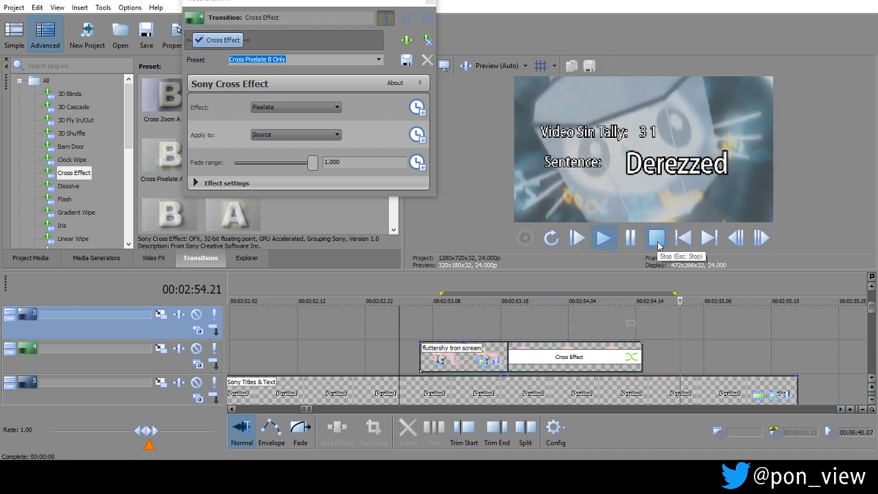
click(657, 242)
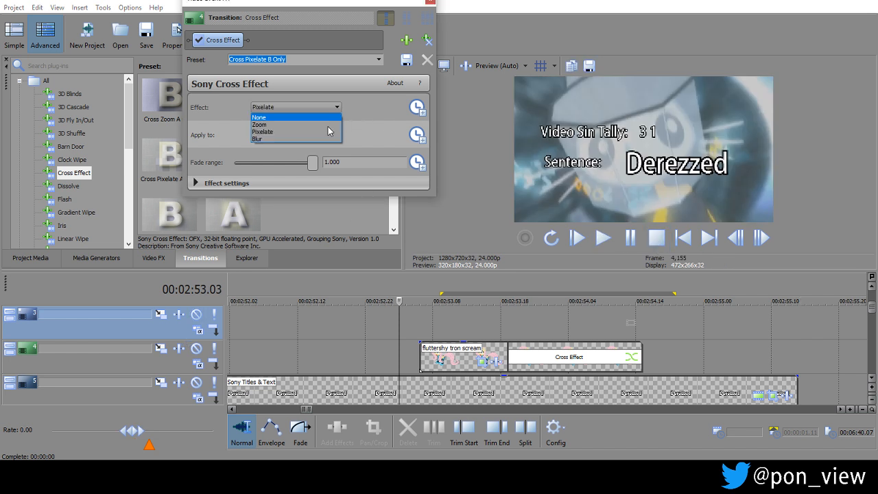
click(327, 132)
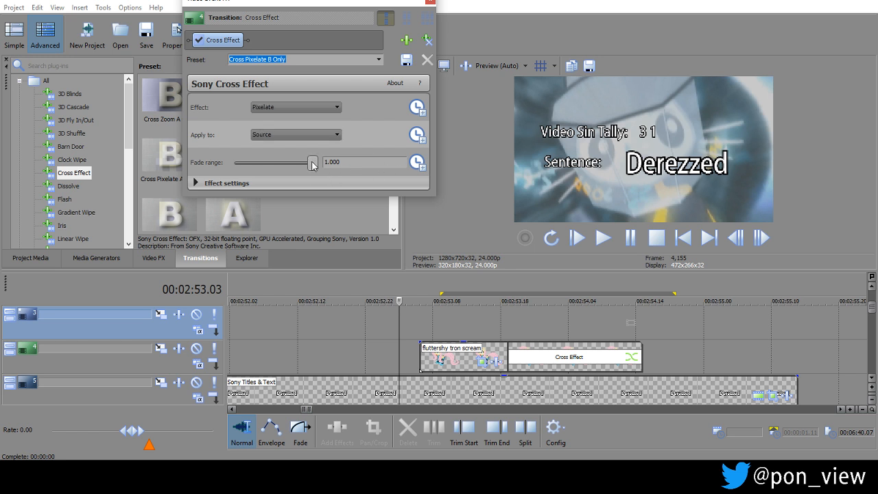
Set the Cross Effect's Fade range to 0.538 and play the clip from before its start.
drag(289, 167, 277, 164)
drag(534, 327, 400, 328)
key(space)
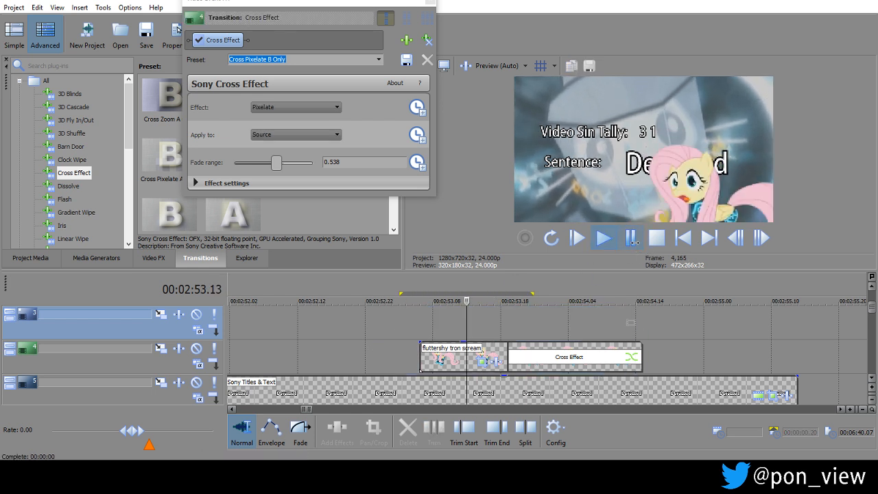
click(655, 238)
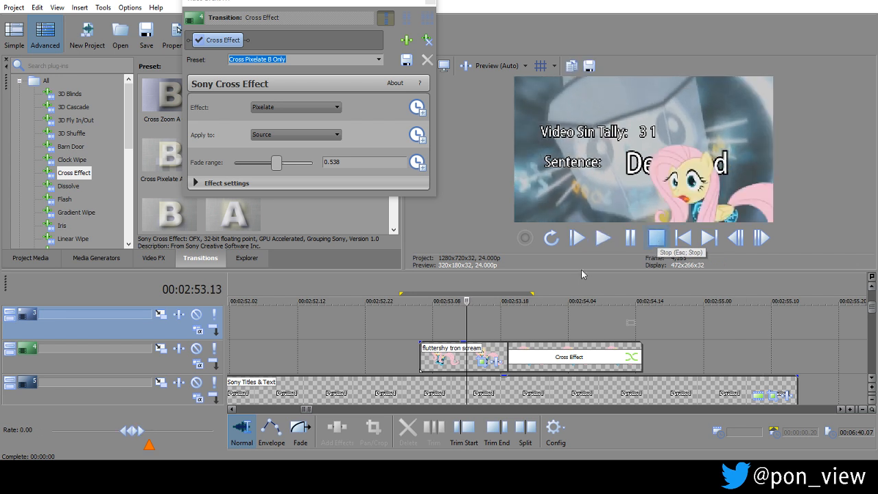
Try lengths of 00:00:01.22 and 00:00:01.12 for the Fluttershy cutout clip, playing back each one.
drag(637, 349, 728, 348)
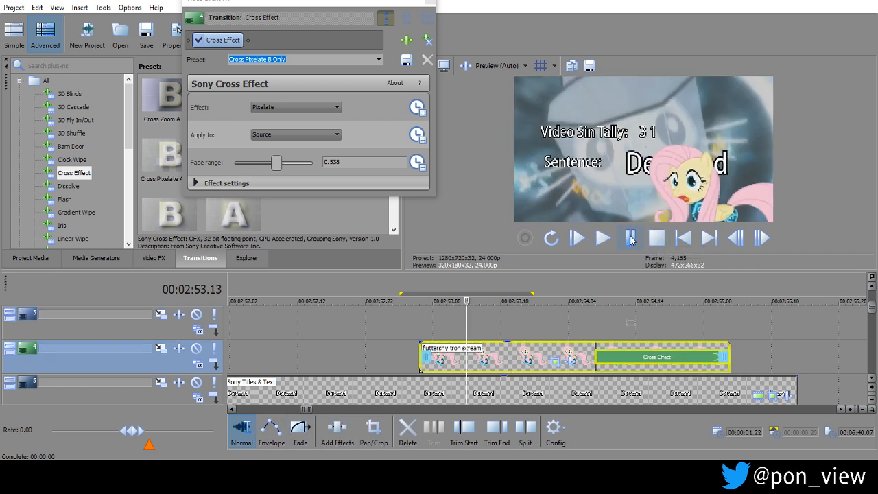
click(632, 237)
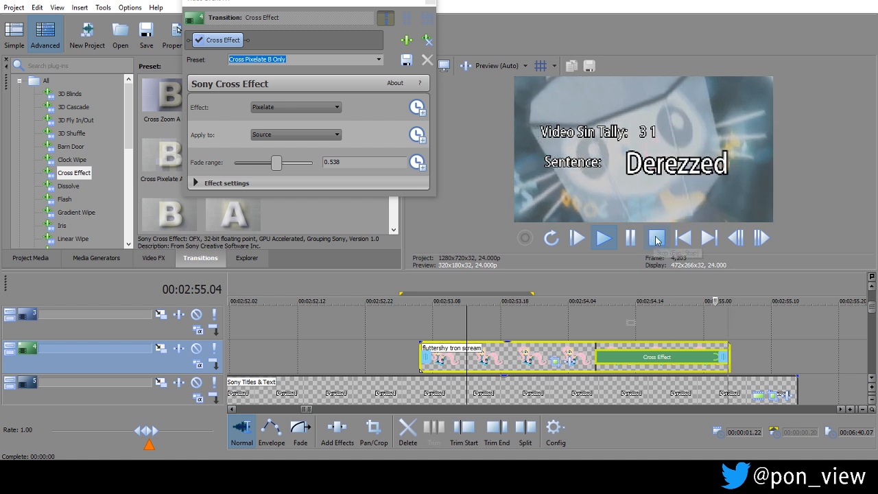
click(656, 239)
drag(724, 354, 657, 352)
click(632, 238)
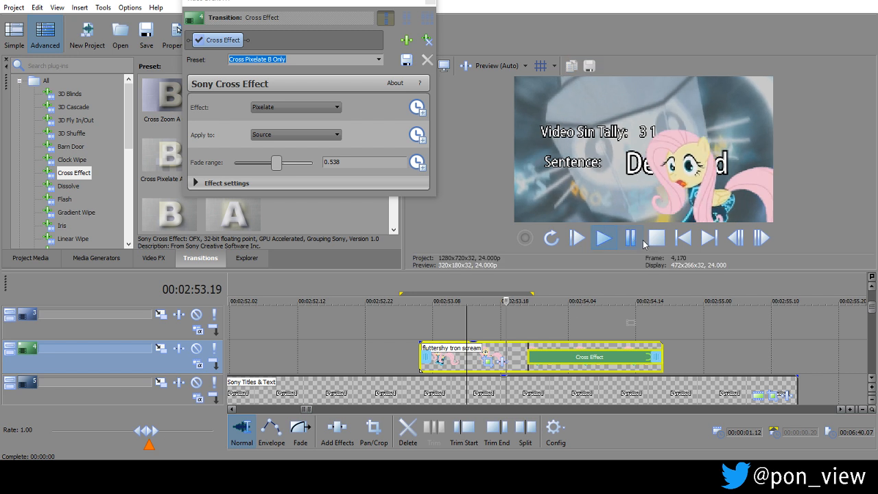
click(656, 237)
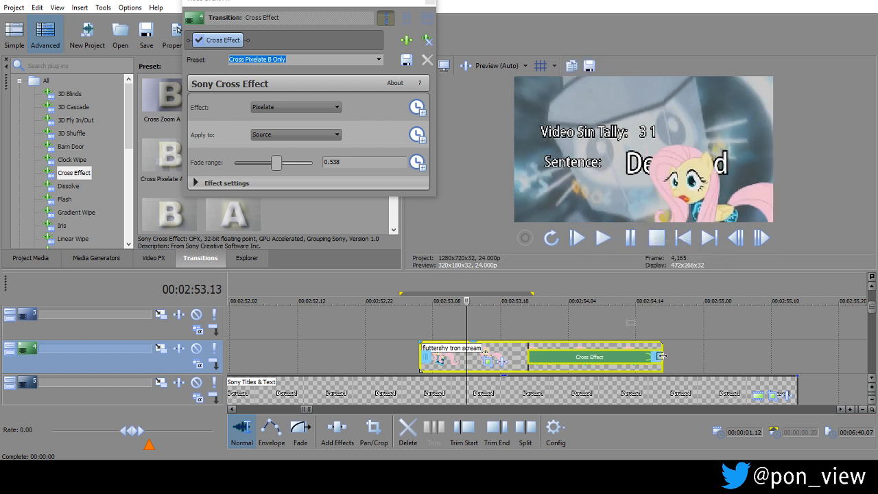
Trim the cutout clip's end to a length of 00:00:01.10, check the playback and close the transition settings.
drag(646, 352, 631, 352)
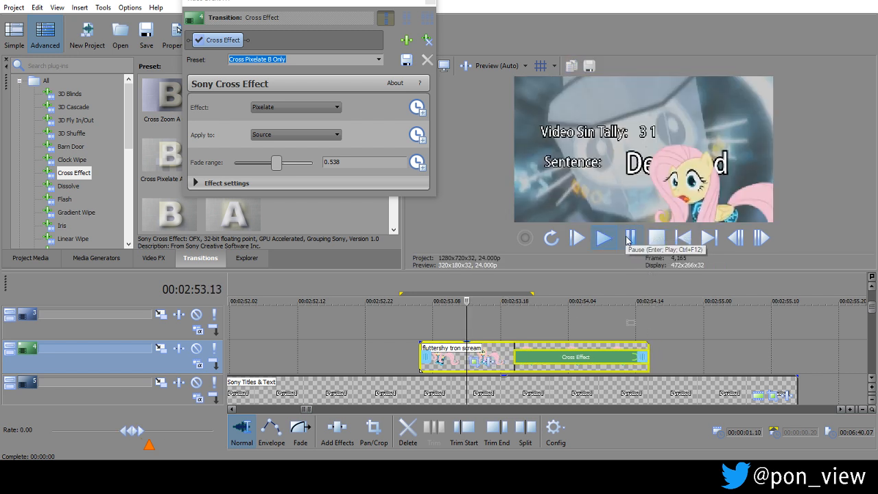
key(space)
click(657, 238)
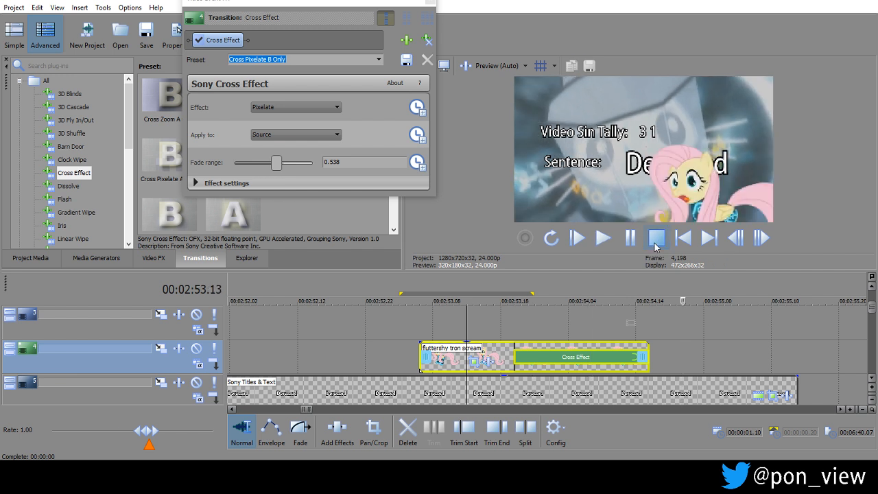
click(327, 326)
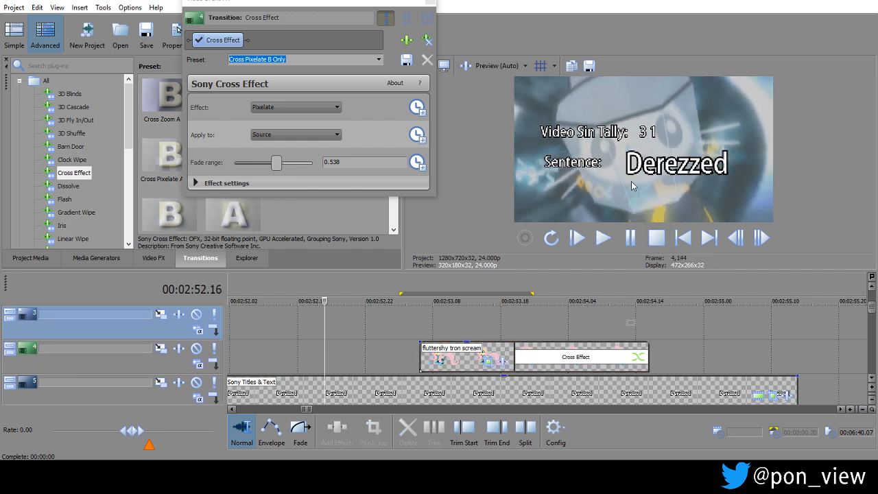
click(430, 3)
drag(365, 332, 645, 331)
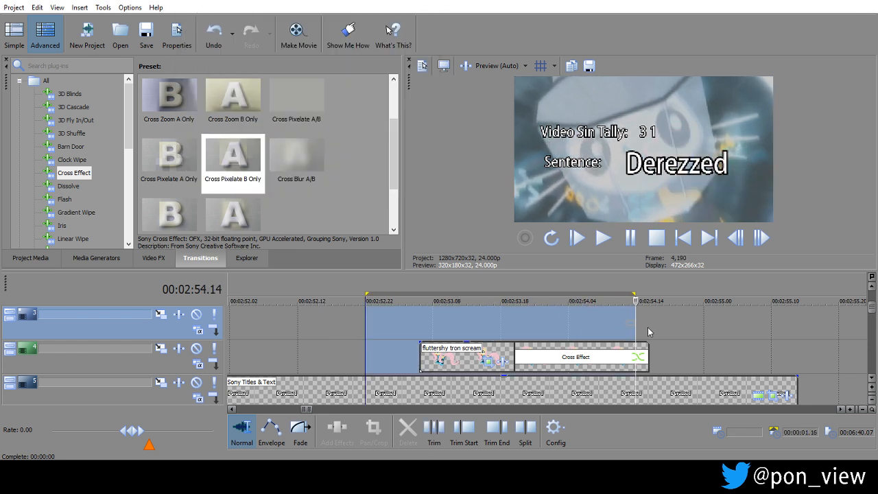
click(676, 344)
Examine the lower video tracks and scrub through the MLP Tron animation footage that follows the sentence.
scroll(676, 344, down, 6)
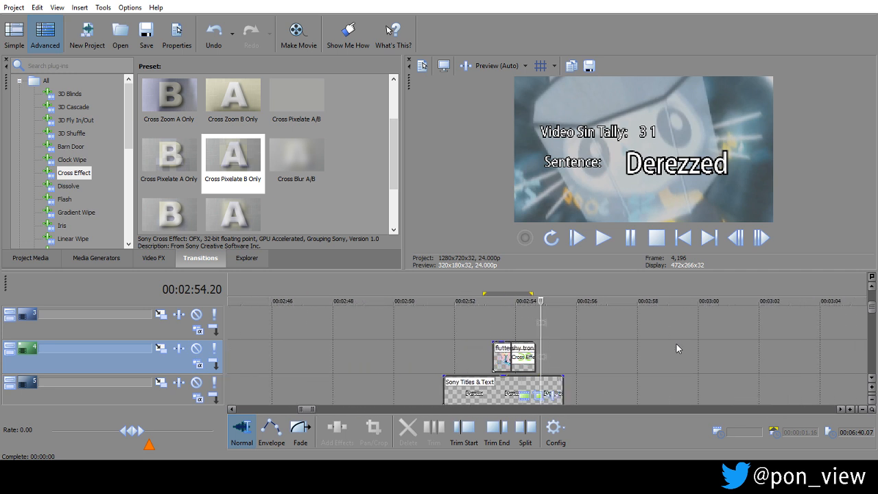
drag(873, 309, 872, 348)
click(682, 336)
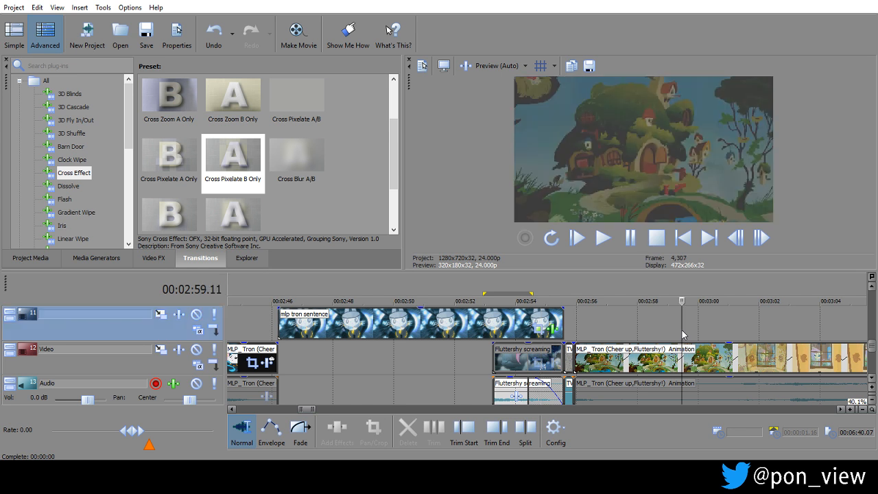
scroll(683, 335, down, 3)
drag(562, 326, 667, 326)
click(625, 316)
click(557, 319)
drag(577, 324, 627, 314)
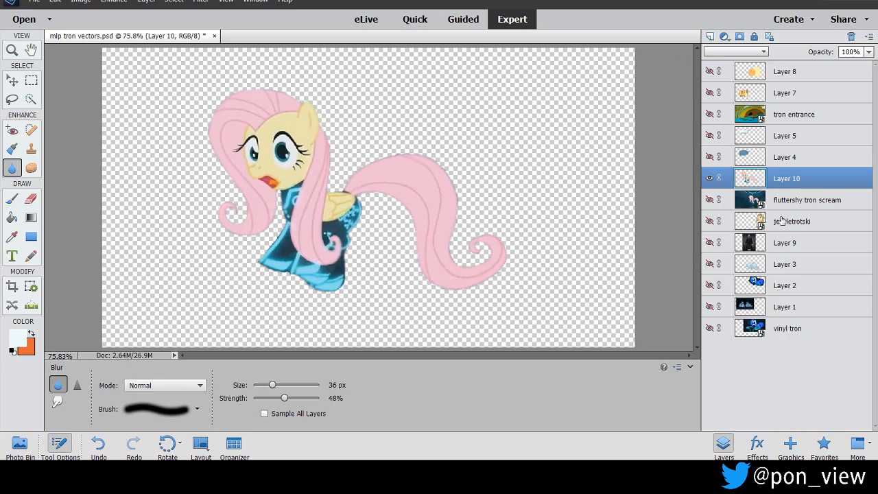
Hide Layer 10 and set up the Brush tool with the hard 5 px tip in light blue #bbedf4.
click(710, 178)
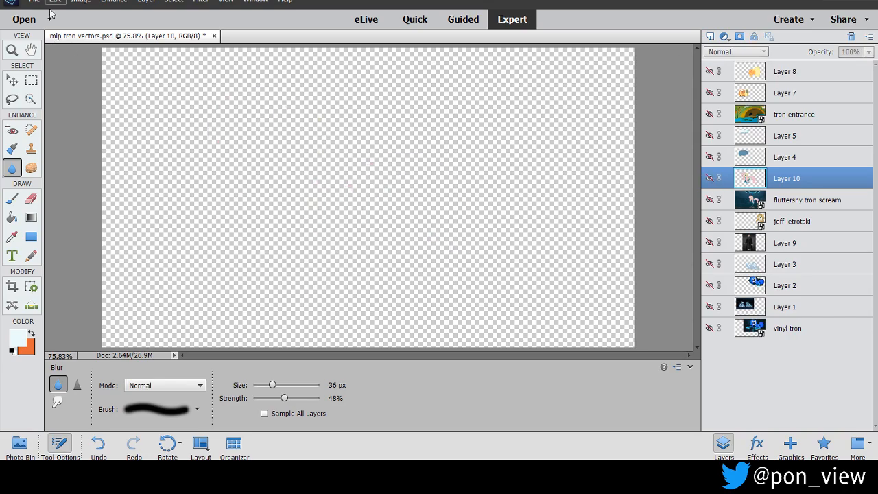
click(12, 199)
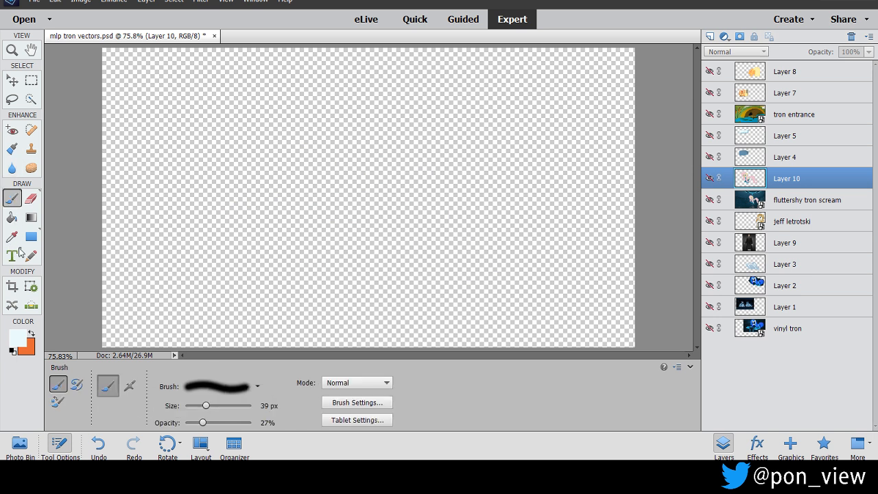
click(251, 386)
scroll(285, 307, down, 4)
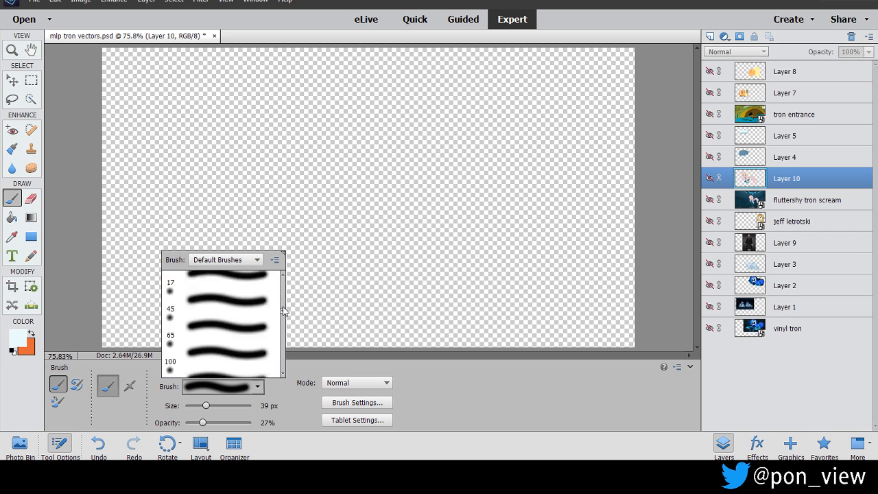
scroll(284, 313, up, 4)
click(234, 336)
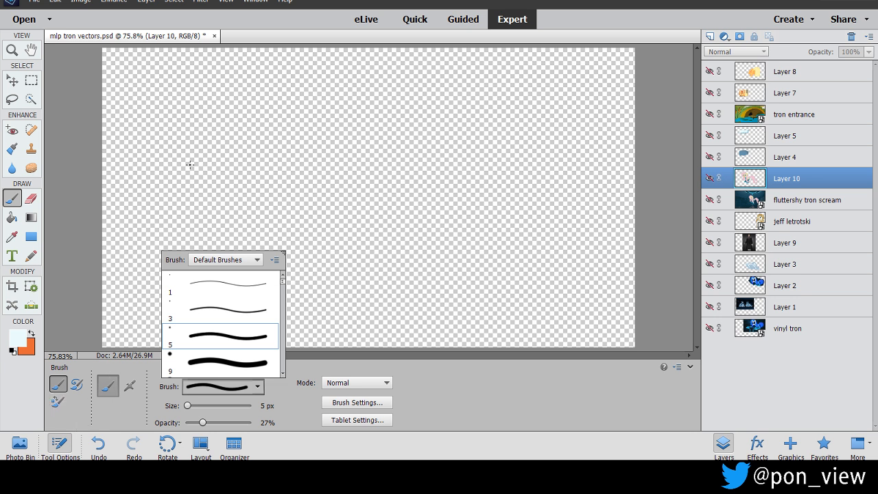
click(19, 336)
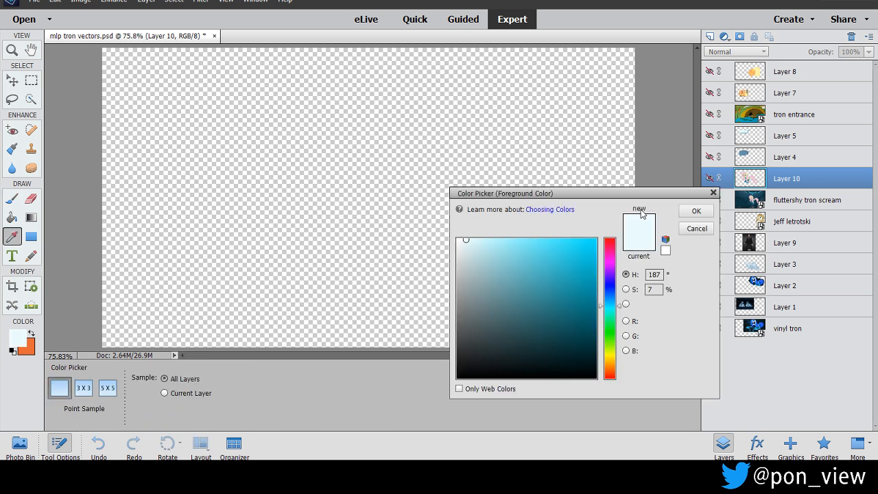
click(516, 246)
drag(498, 248, 490, 244)
click(691, 216)
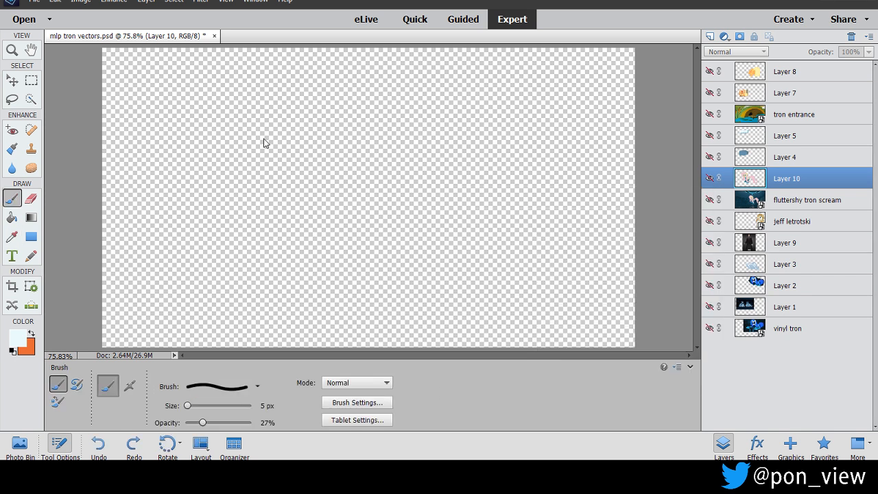
Add a new empty layer directly above the hidden Layer 10.
click(186, 82)
click(463, 177)
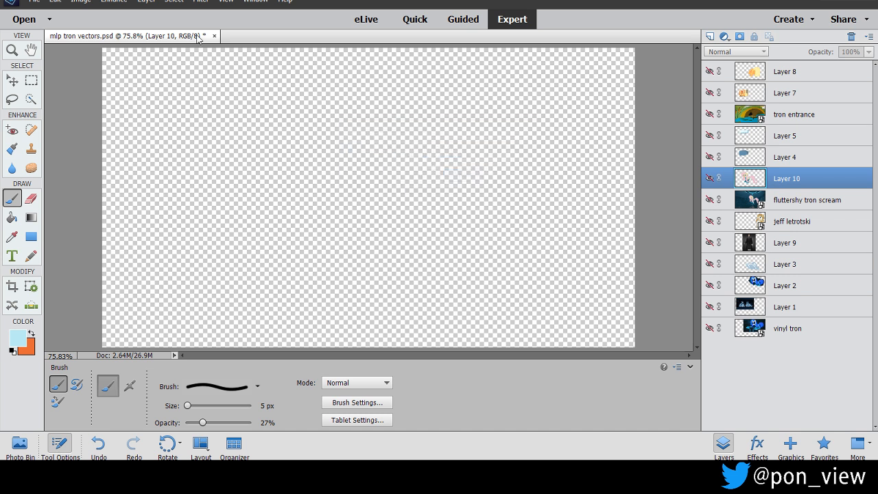
click(145, 2)
mouse_move(183, 10)
click(271, 10)
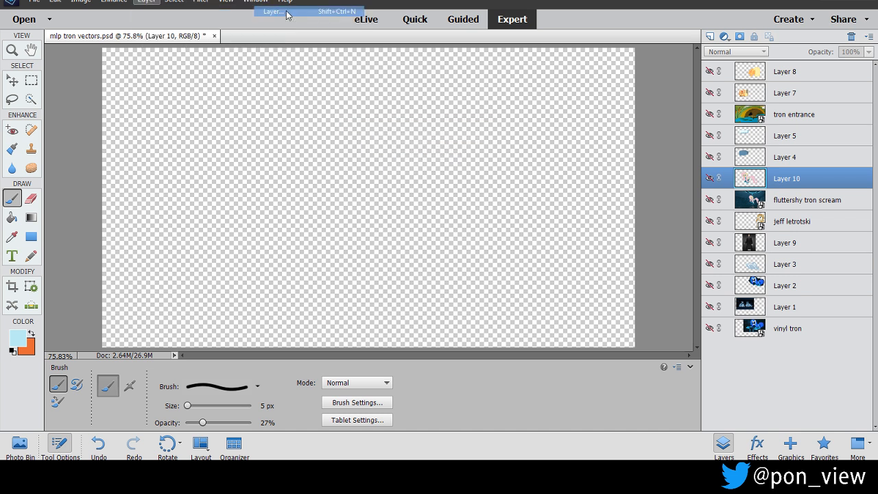
click(529, 141)
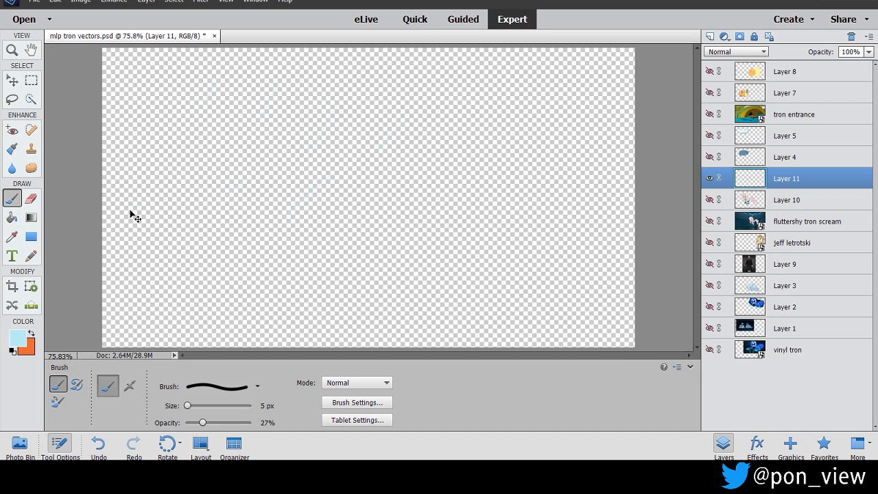
Undo the trial brush strokes on the new layer and set the brush opacity to 63%.
key(ctrl+z)
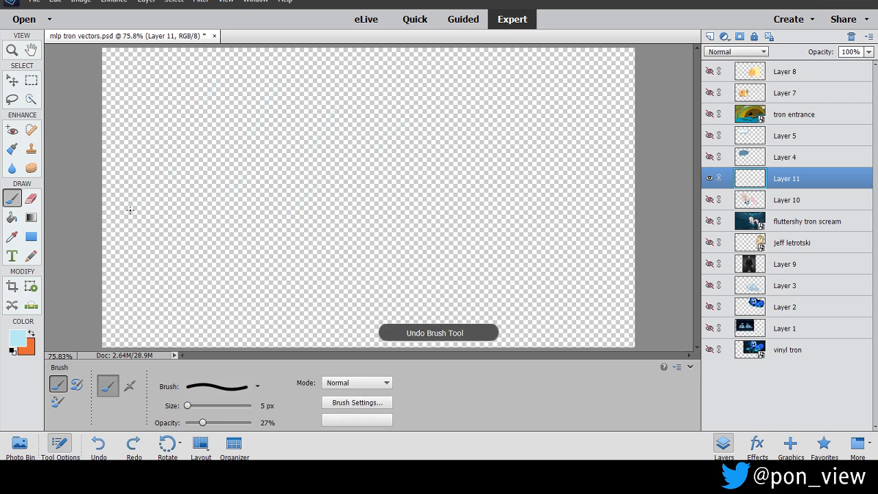
key(ctrl+z)
key(ctrl+z)
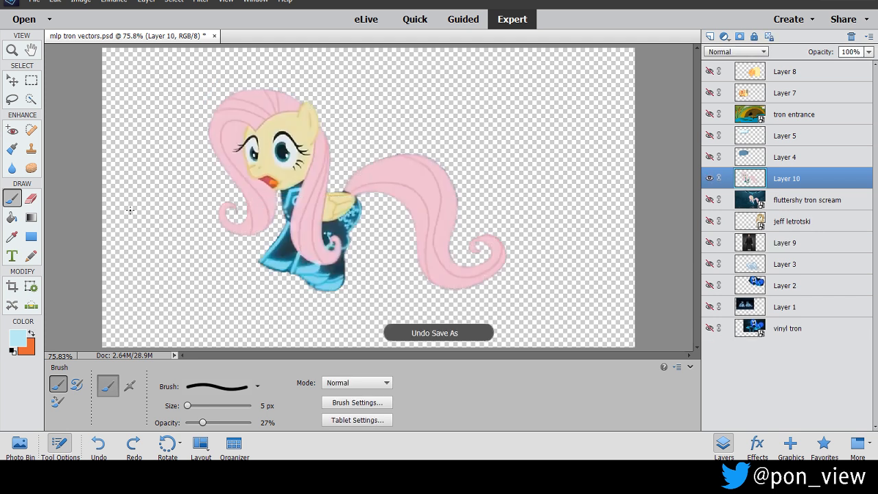
key(ctrl+y)
key(ctrl+y)
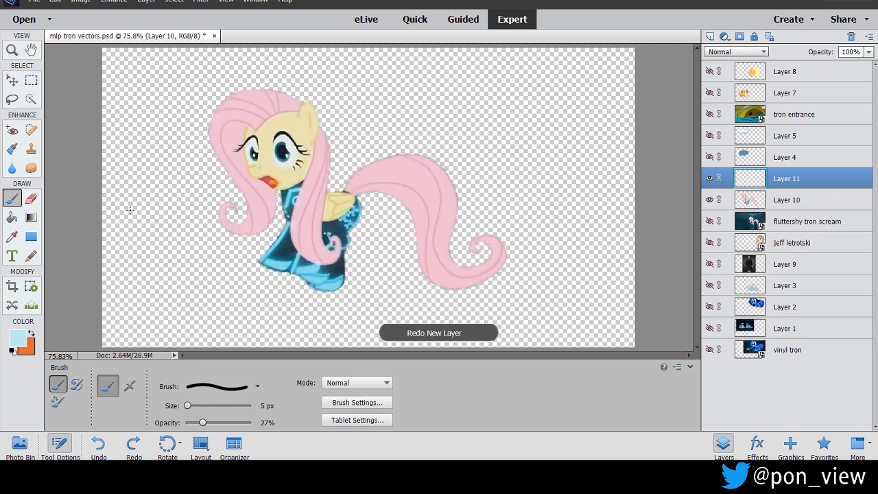
key(ctrl+y)
key(ctrl+z)
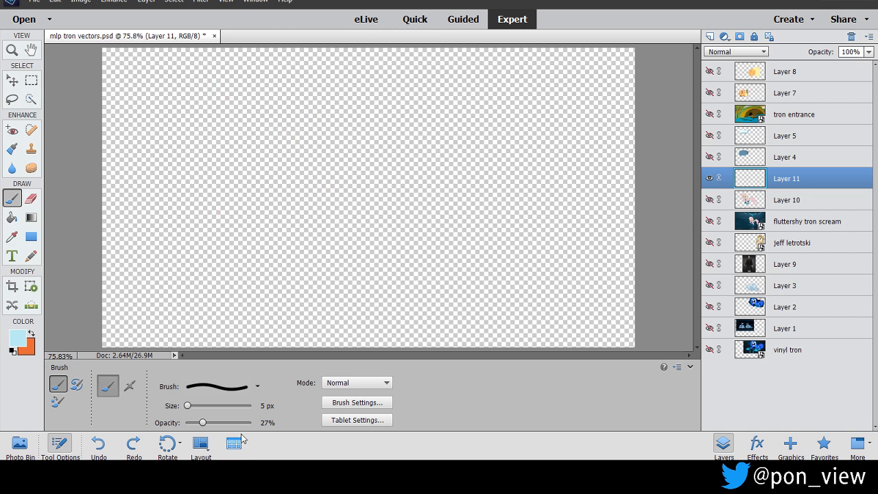
drag(205, 430, 377, 413)
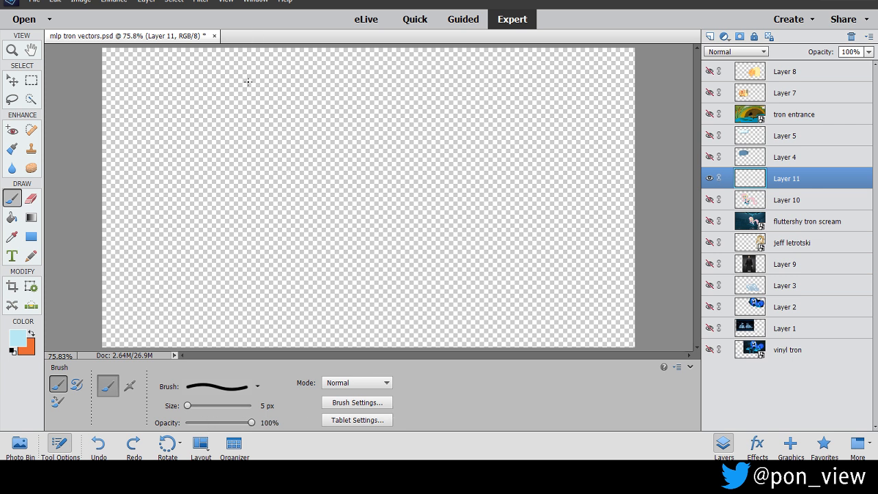
drag(249, 425, 241, 423)
Add a second empty layer above Layer 11 in Normal mode at 100% opacity.
click(146, 2)
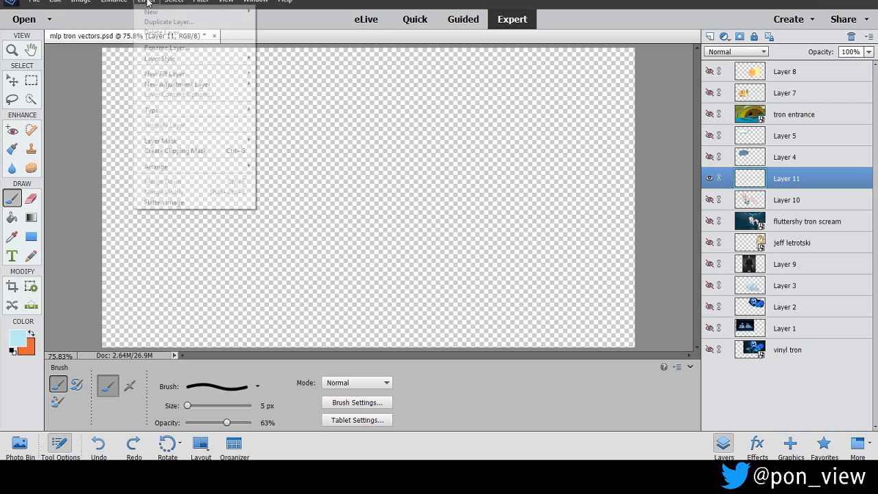
mouse_move(198, 12)
click(267, 11)
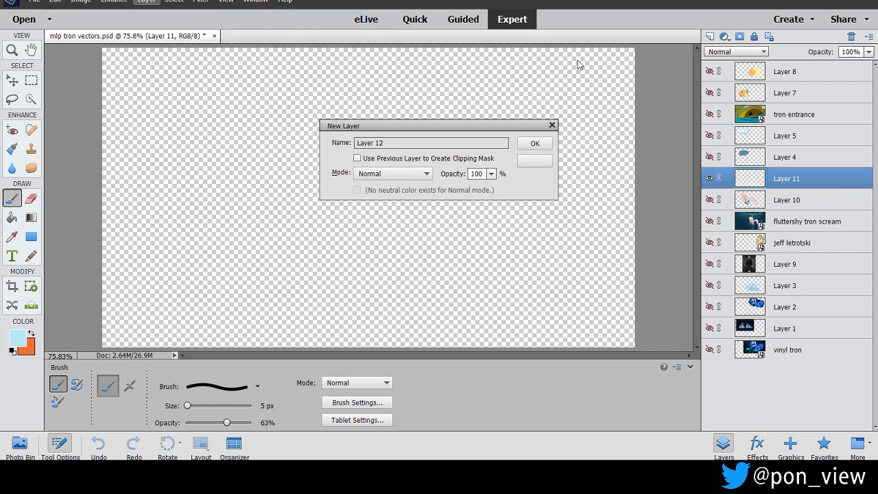
click(535, 144)
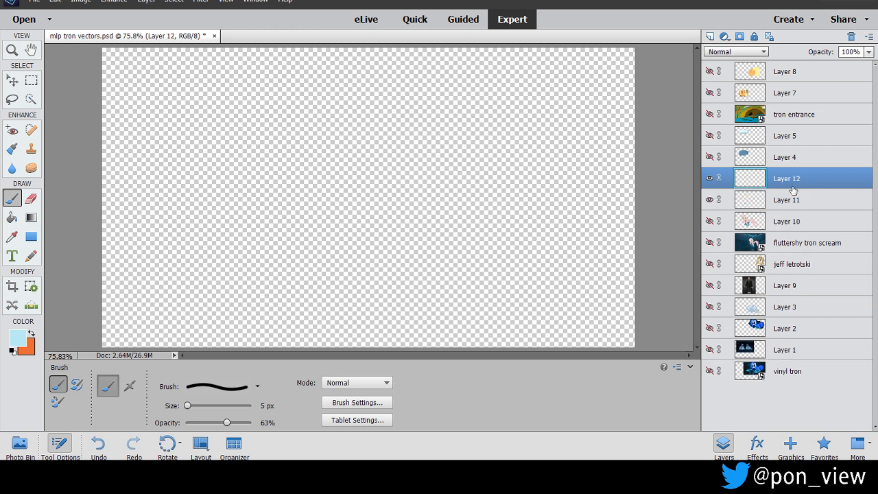
Fill Layer 11 with solid black using the Paint Bucket as a dark backdrop.
click(788, 201)
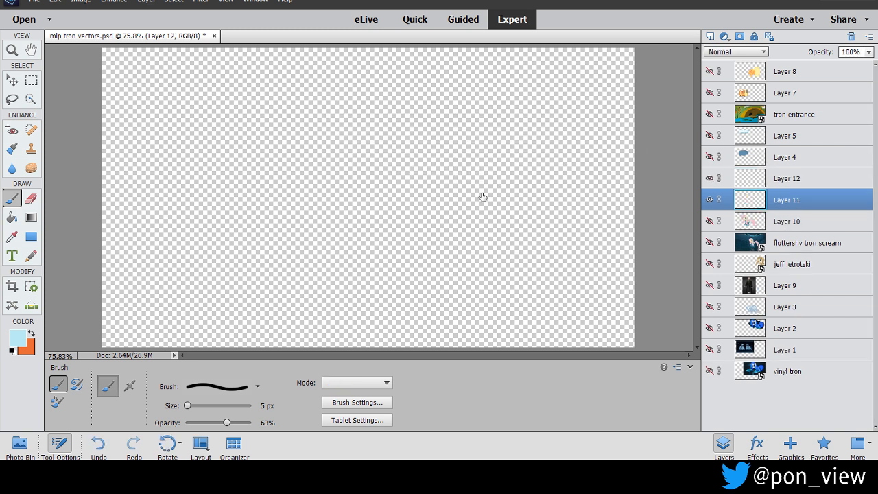
click(19, 343)
drag(556, 344, 475, 364)
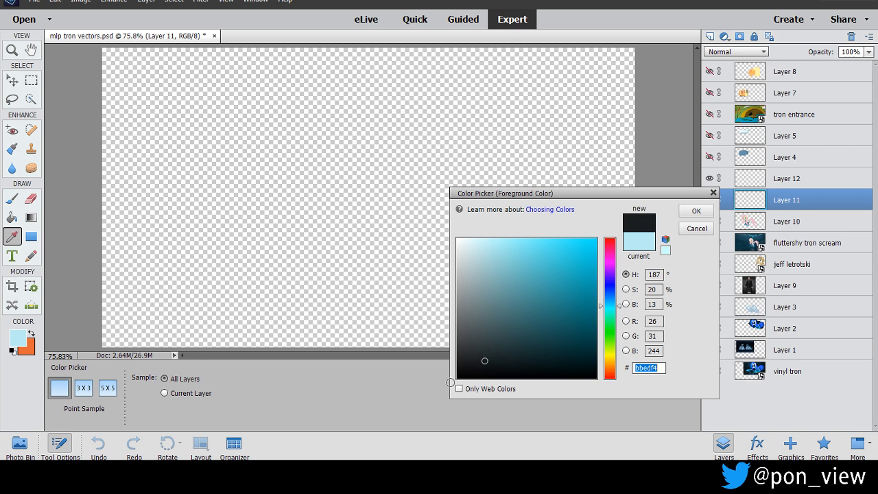
click(696, 210)
click(12, 198)
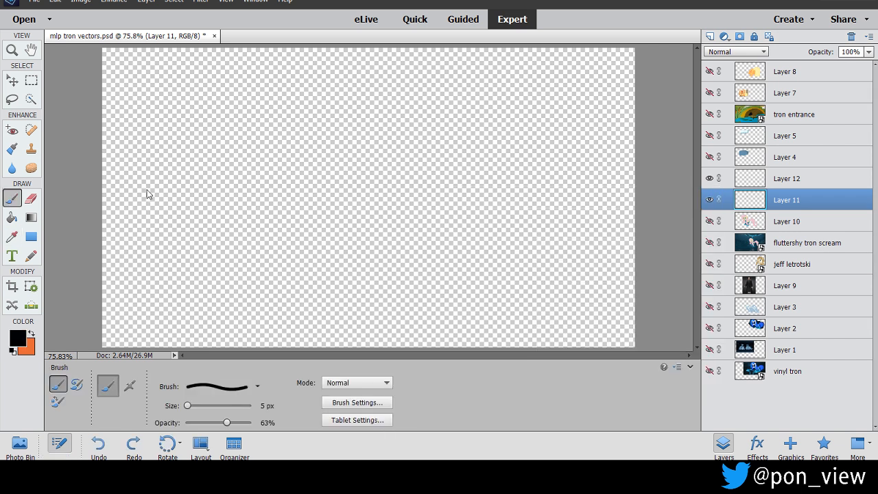
click(12, 218)
click(340, 202)
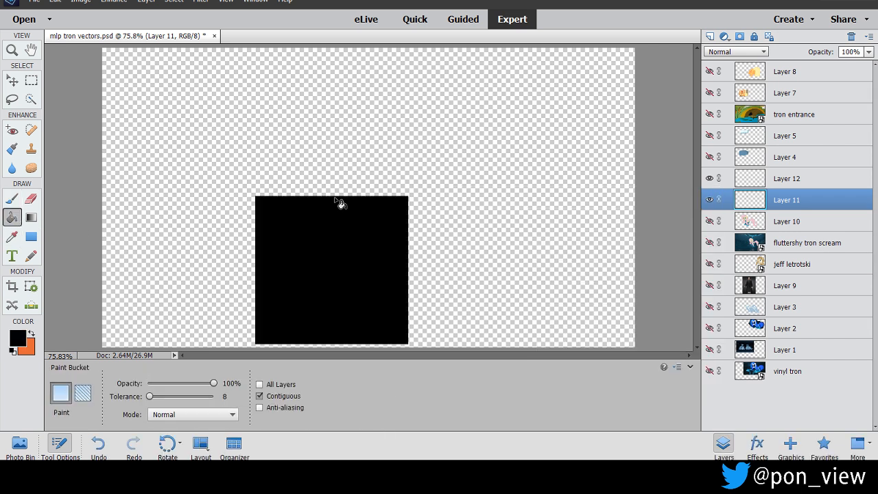
Select Layer 12 and ready the Brush tool with light blue #c4e7ec as the foreground colour.
click(786, 181)
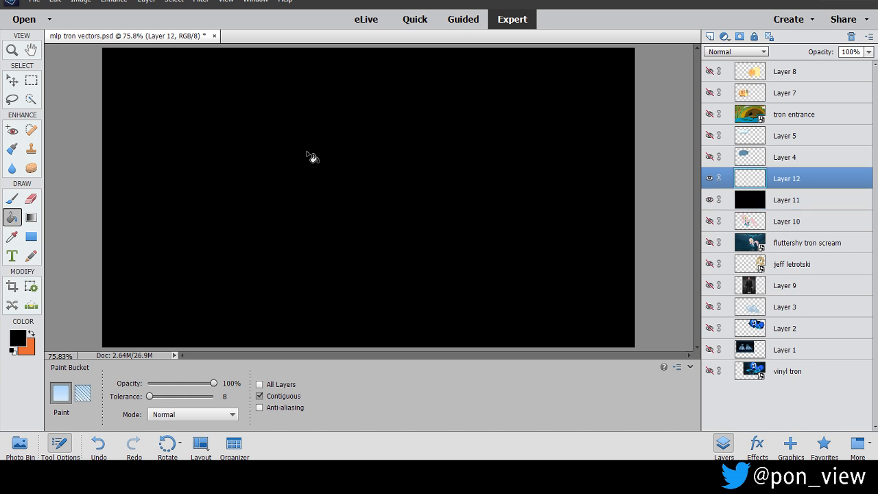
click(11, 198)
click(17, 338)
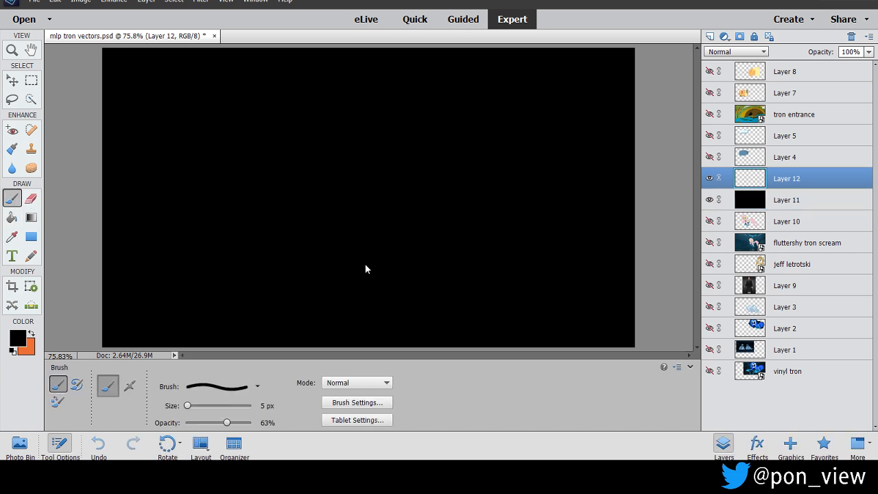
click(480, 248)
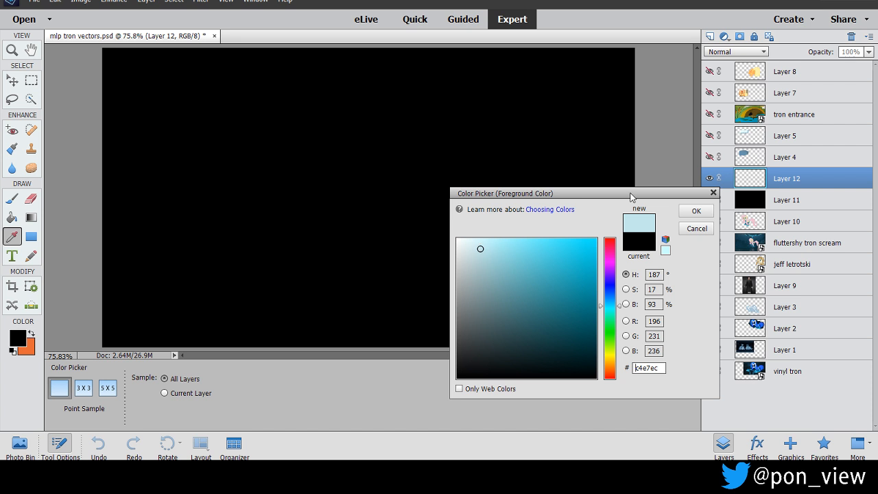
click(696, 213)
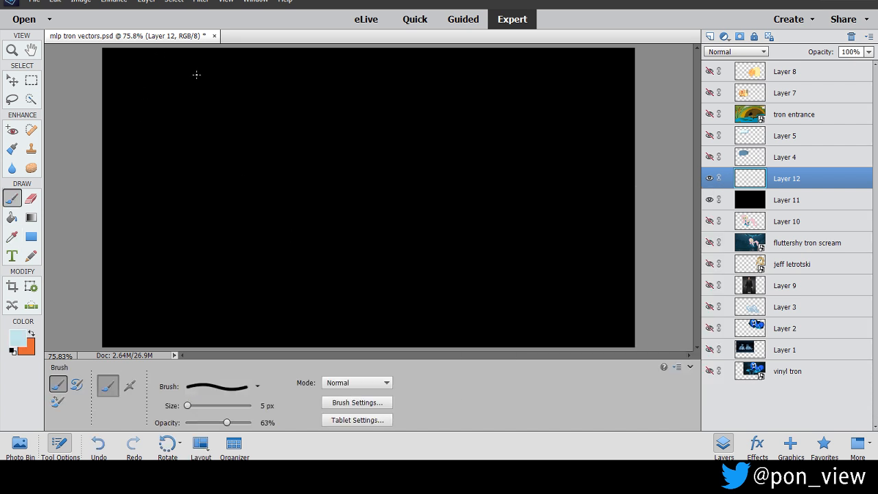
Paint scattered short and long diagonal light blue streaks, like falling rain, across the canvas on Layer 12.
drag(182, 68, 175, 81)
drag(277, 84, 236, 133)
key(ctrl+z)
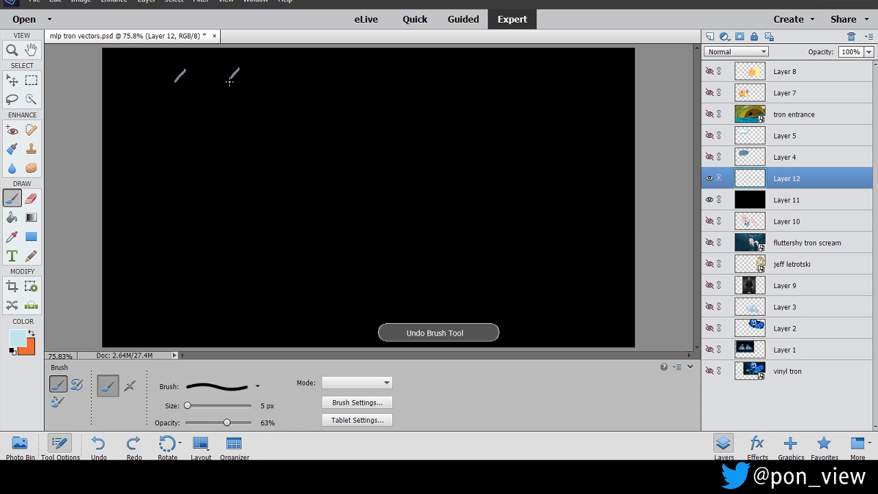
drag(219, 112, 190, 141)
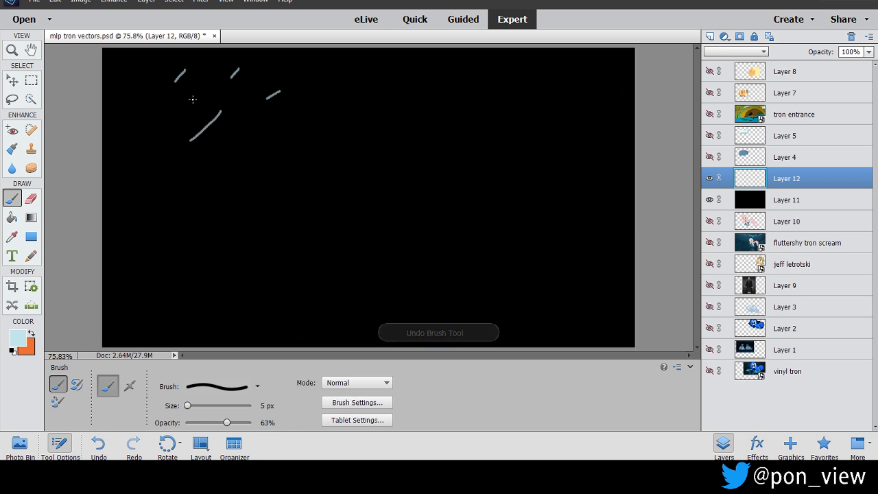
drag(271, 137, 251, 169)
drag(194, 181, 190, 184)
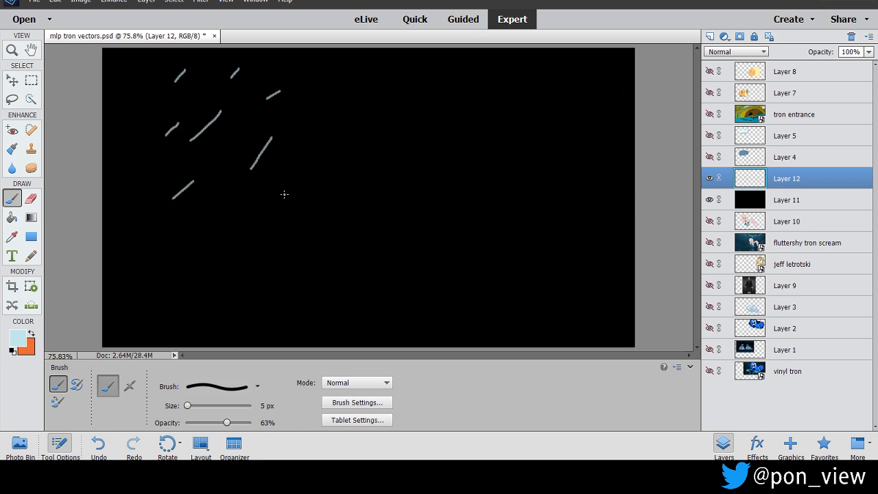
drag(348, 170, 329, 195)
mouse_move(329, 131)
mouse_down()
mouse_move(320, 140)
mouse_move(280, 137)
mouse_up()
drag(218, 220, 183, 249)
drag(160, 170, 131, 198)
drag(318, 237, 281, 282)
drag(420, 185, 371, 242)
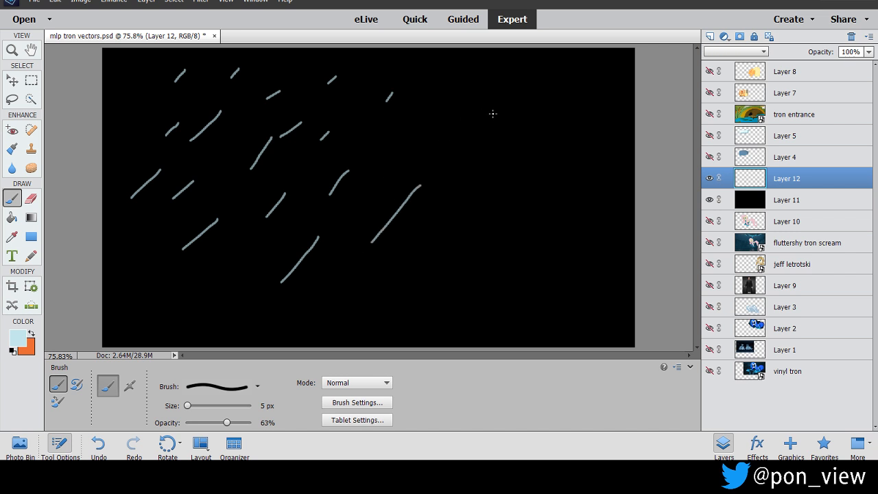
drag(382, 129, 355, 171)
drag(567, 98, 545, 124)
mouse_move(513, 148)
mouse_down()
mouse_move(494, 179)
mouse_move(450, 208)
mouse_up()
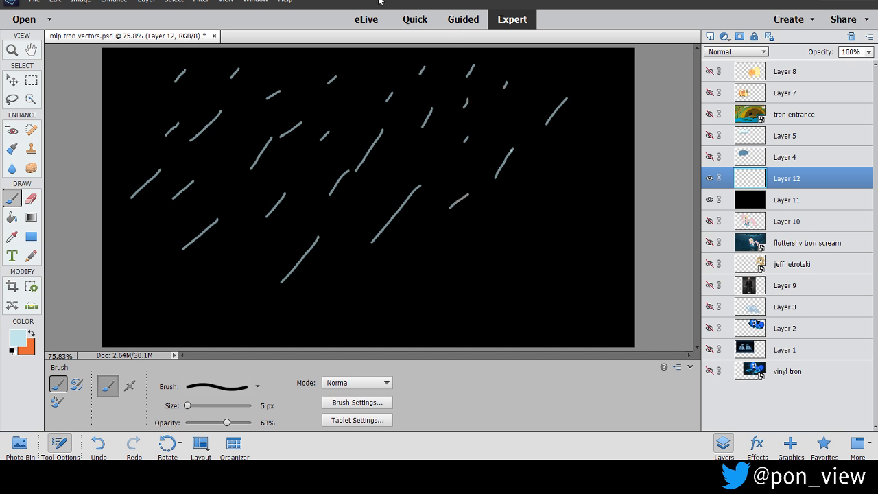
drag(363, 76, 351, 92)
drag(314, 65, 305, 81)
drag(145, 101, 140, 110)
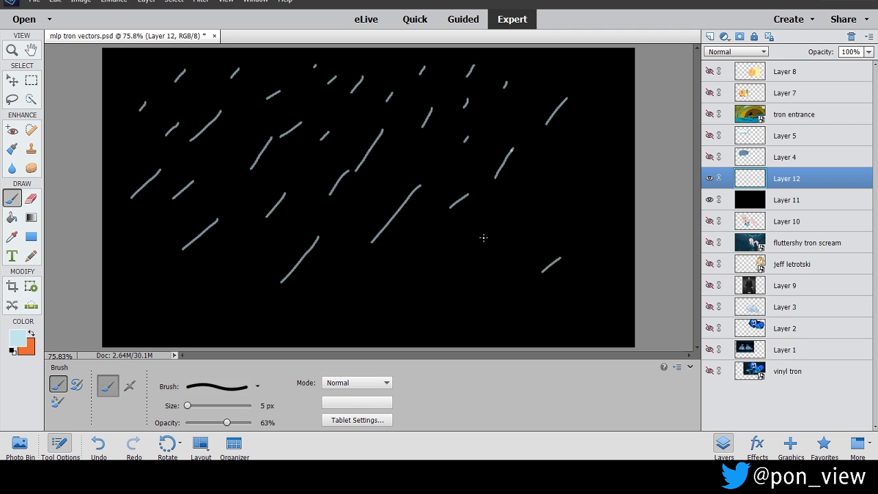
drag(426, 254, 406, 277)
drag(352, 279, 346, 282)
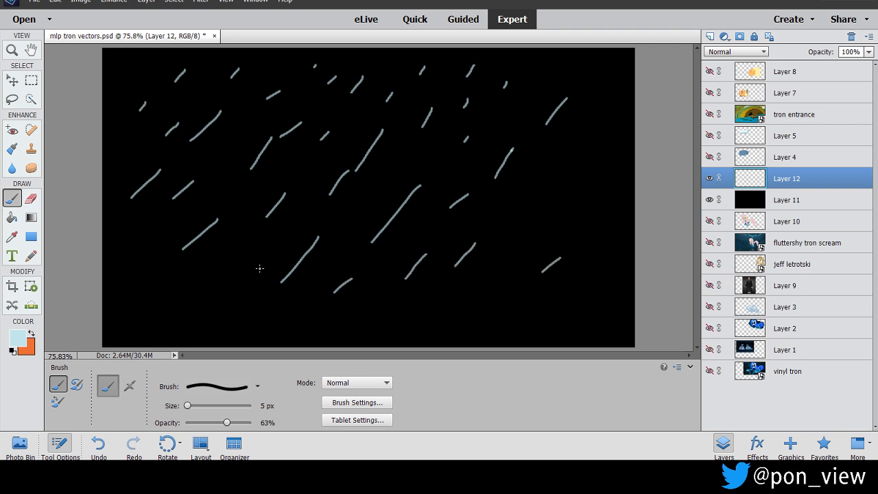
drag(622, 83, 594, 120)
drag(556, 67, 539, 81)
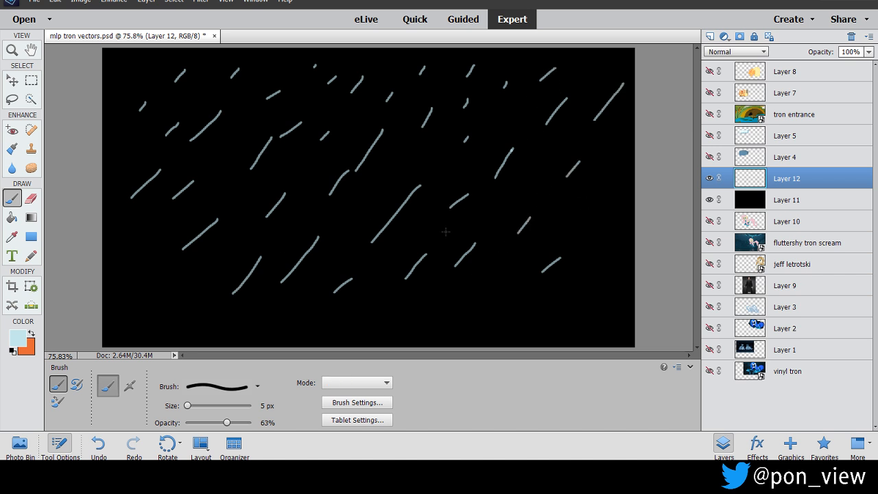
drag(585, 276, 568, 293)
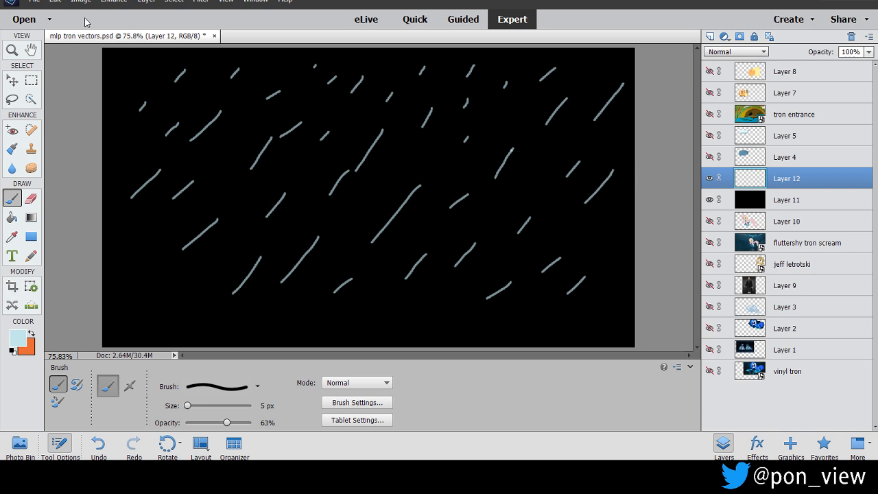
Hide the black Layer 11 and save the transparent streaks as a PNG named rain1 in the PMV folder.
click(710, 199)
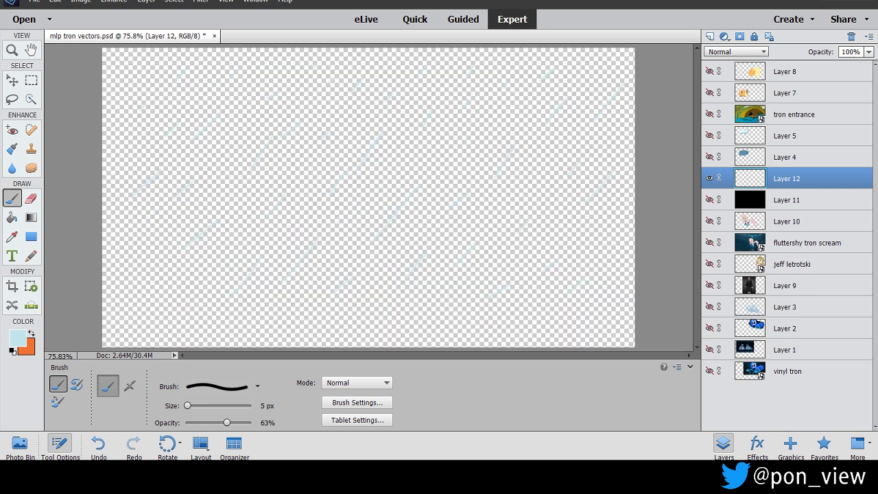
click(35, 2)
click(105, 100)
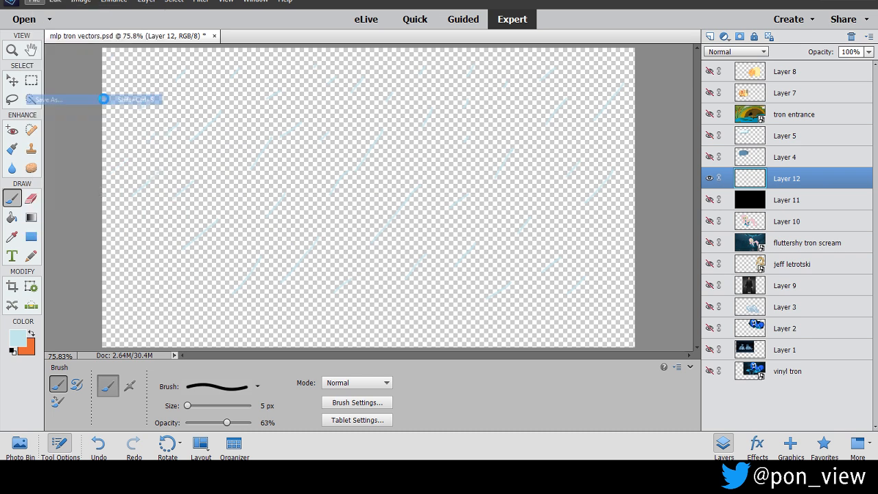
click(469, 272)
click(264, 337)
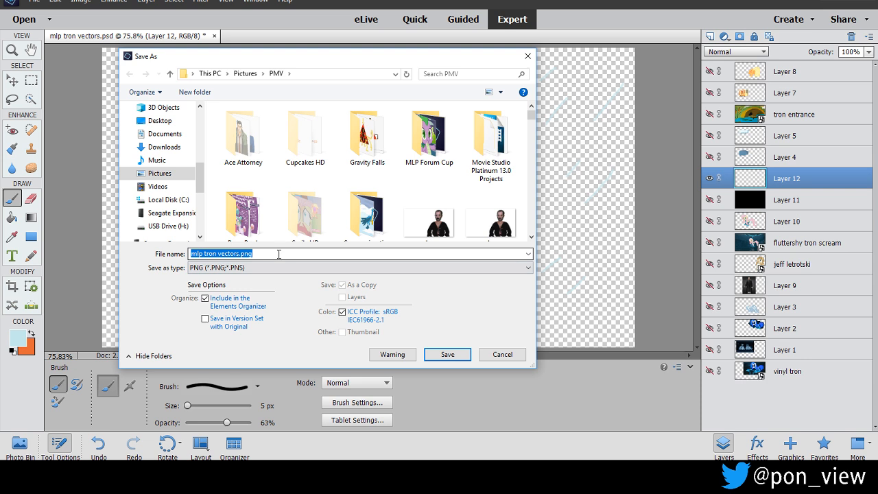
key(BackSpace)
text(rain1)
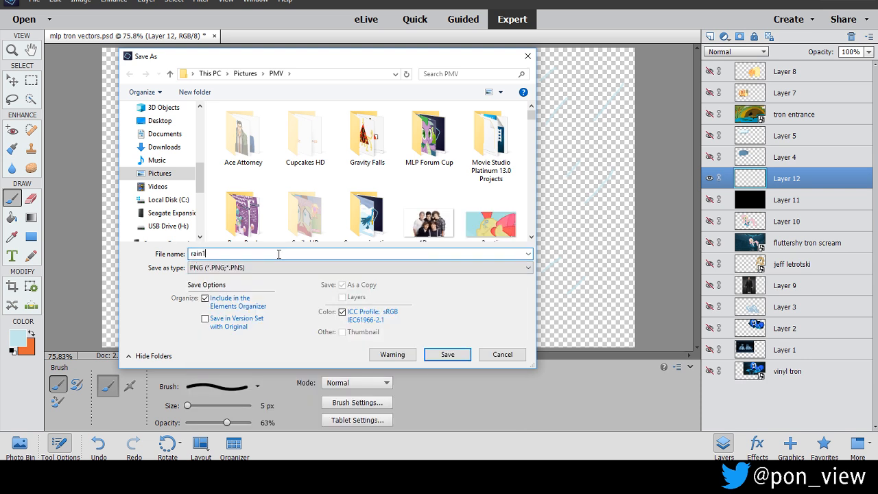
key(Return)
key(Return)
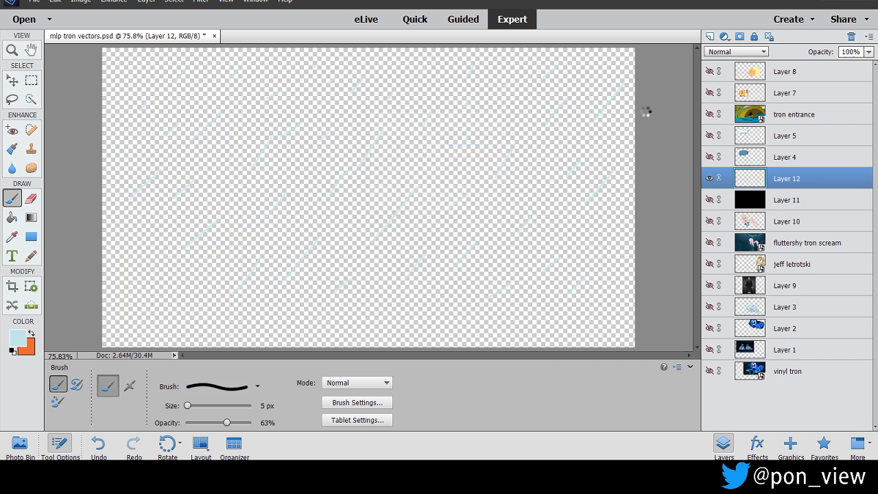
Show the black Layer 11 again and move the Layer 12 streaks down and to the left across the canvas.
click(710, 199)
click(709, 177)
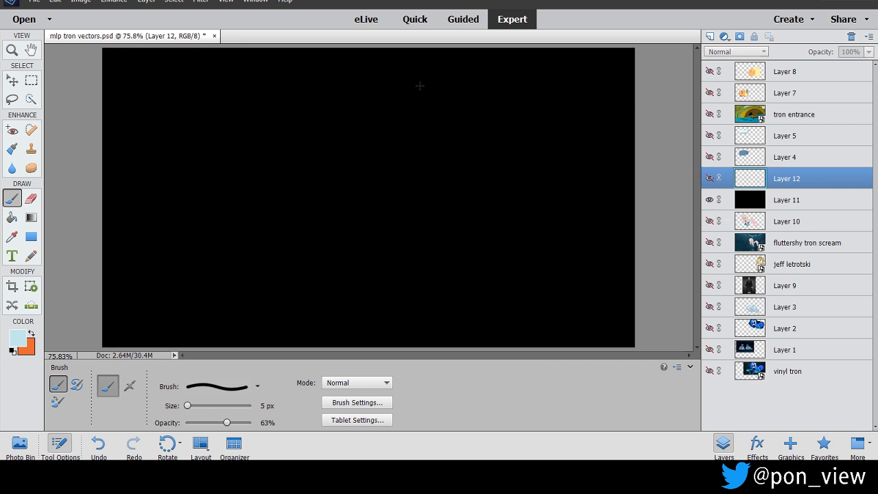
click(709, 179)
key(v)
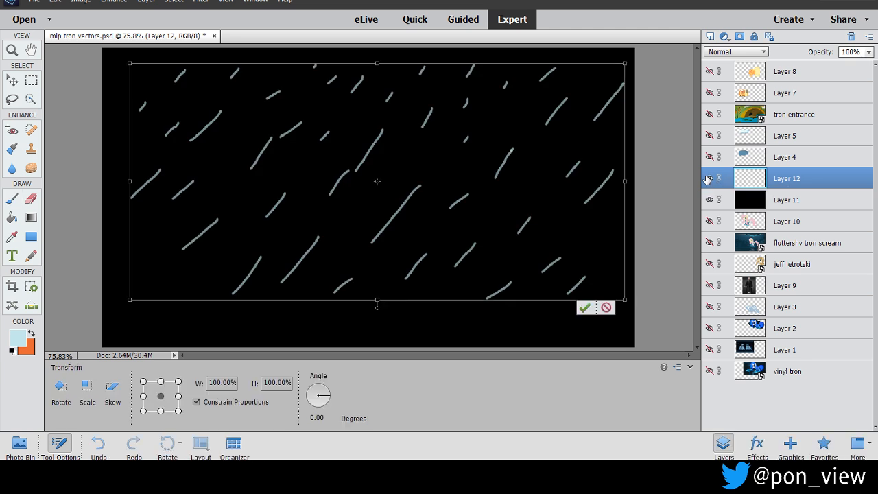
mouse_move(453, 139)
mouse_down()
mouse_move(442, 193)
mouse_move(384, 209)
mouse_move(389, 226)
mouse_up()
Paint more light blue diagonal streaks on Layer 12 in the empty areas along the canvas's upper and right-hand parts.
key(b)
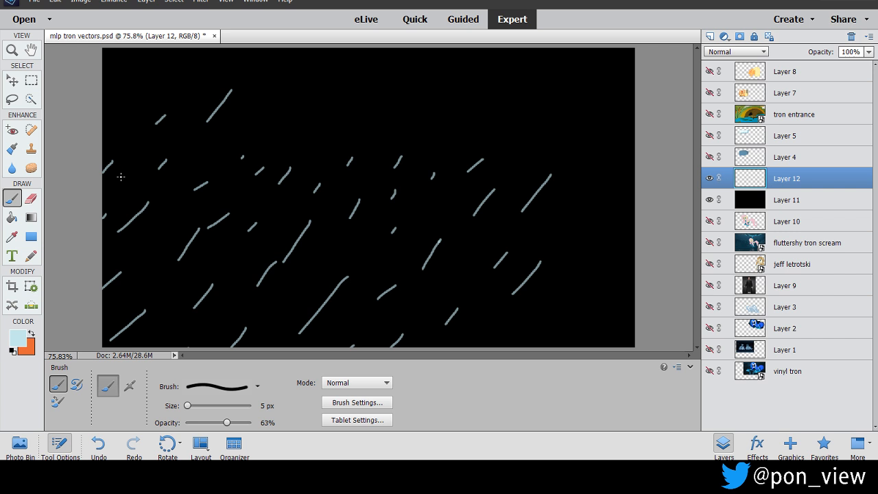
drag(386, 117, 410, 96)
drag(379, 62, 352, 100)
drag(298, 68, 270, 89)
drag(212, 62, 191, 80)
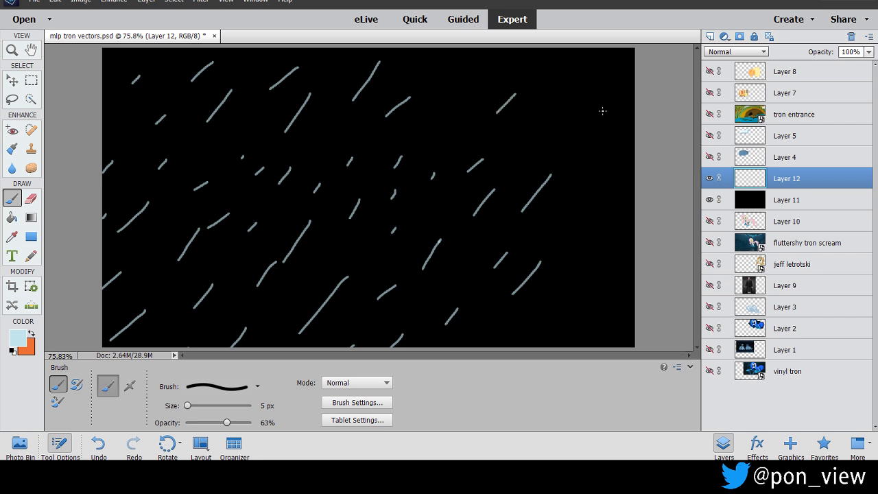
drag(564, 219, 538, 260)
drag(619, 291, 576, 338)
drag(544, 306, 509, 332)
drag(482, 296, 476, 302)
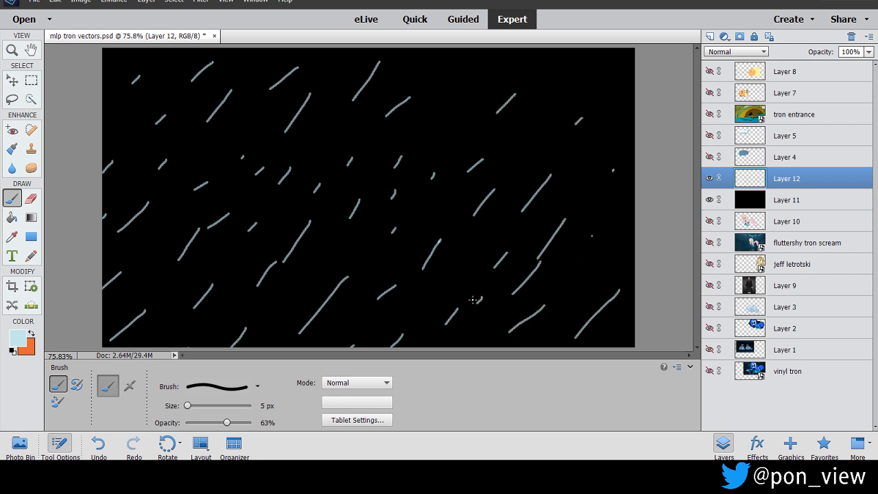
drag(358, 117, 337, 141)
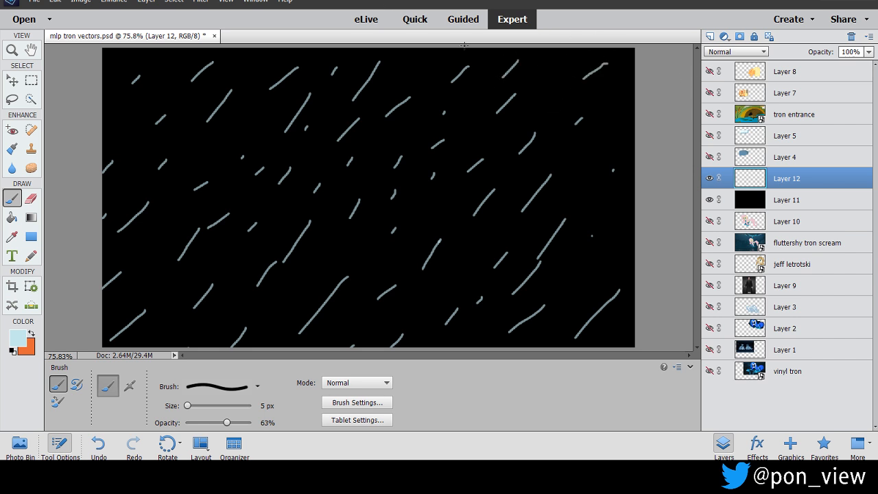
Hide Layer 11 and save the second streak arrangement as a PNG named rain2 in the PMV folder.
click(709, 200)
click(34, 2)
click(63, 109)
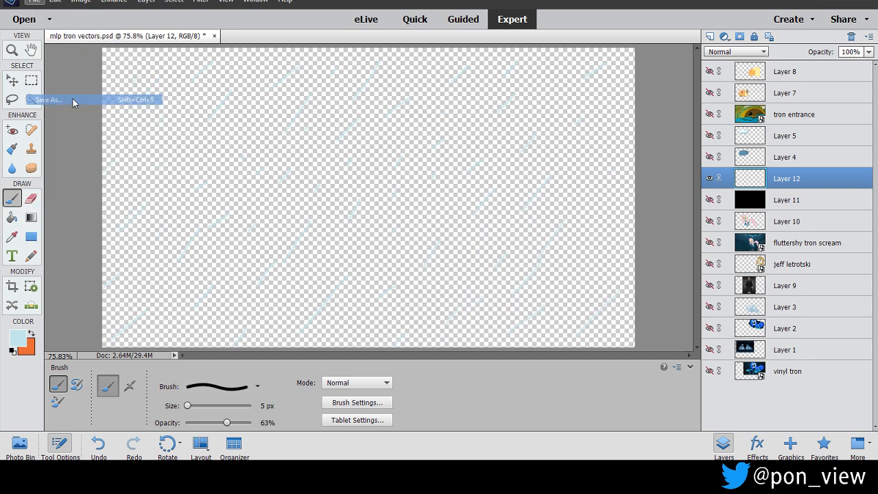
click(456, 267)
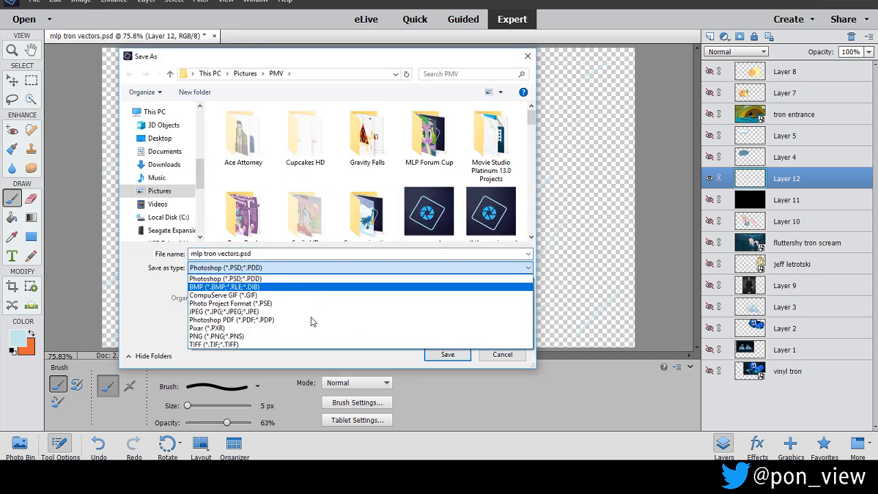
click(304, 336)
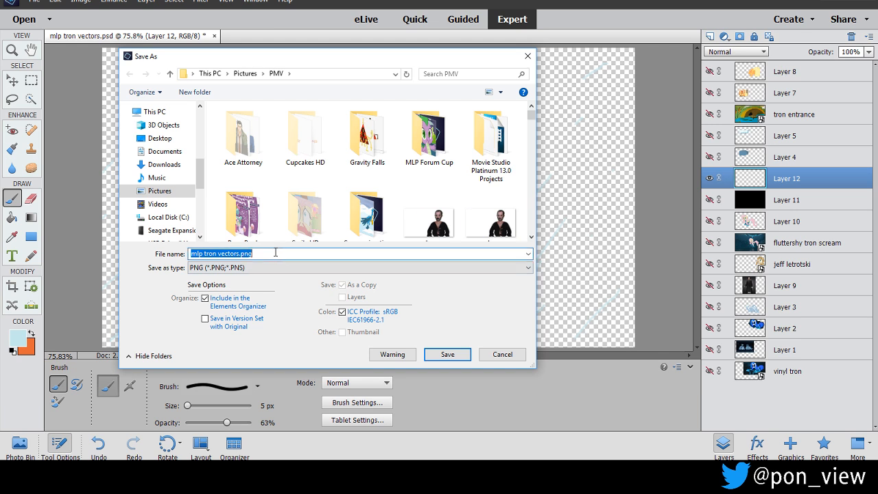
text(rain)
key(Return)
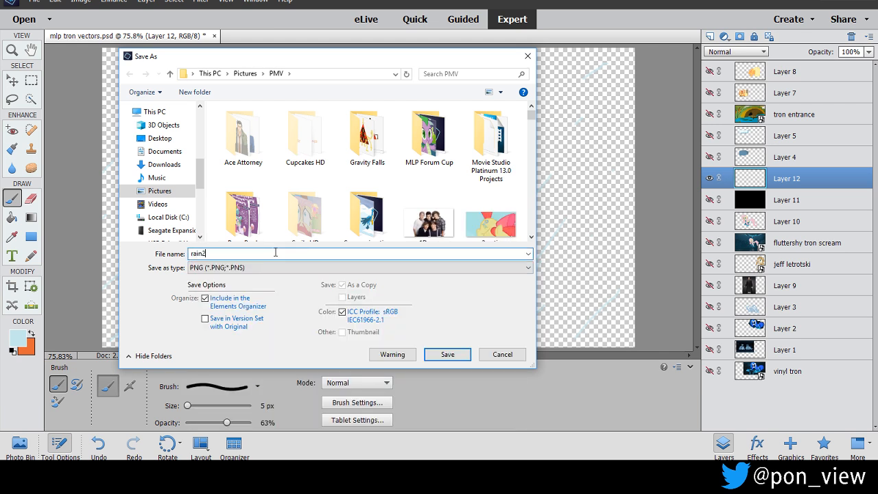
key(Return)
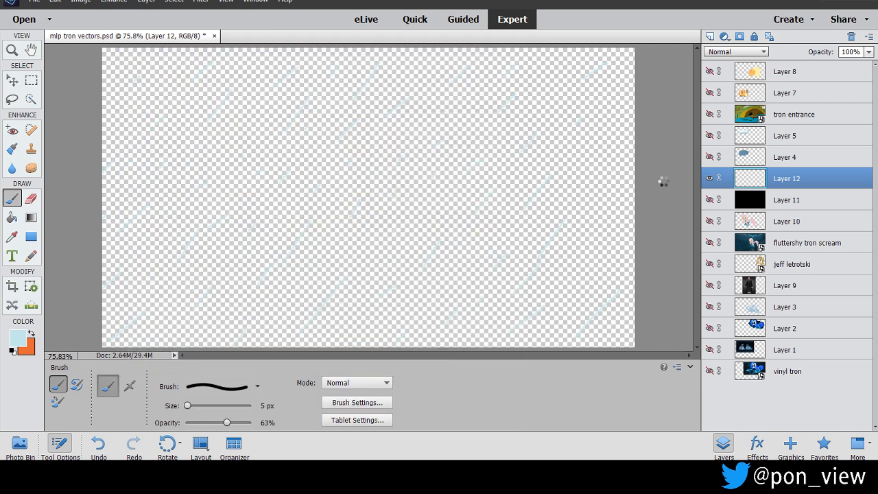
Show the black Layer 11 backdrop again behind the rain streaks on Layer 12.
click(709, 199)
click(709, 178)
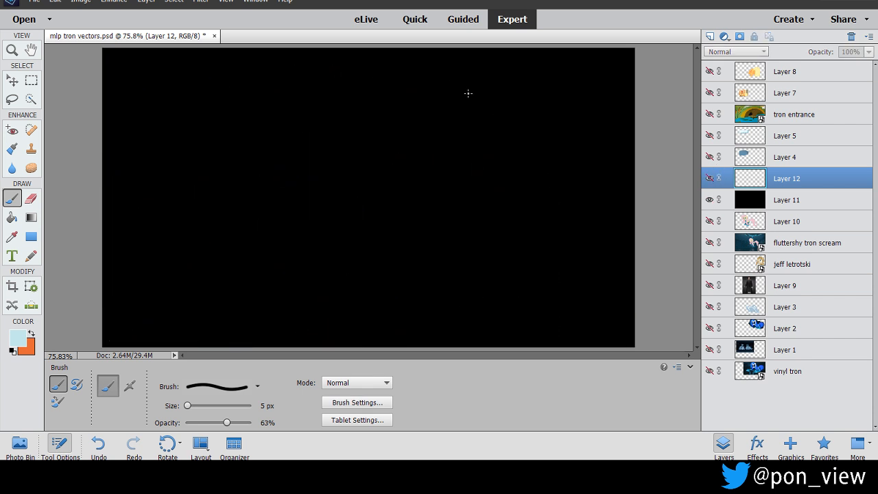
click(708, 179)
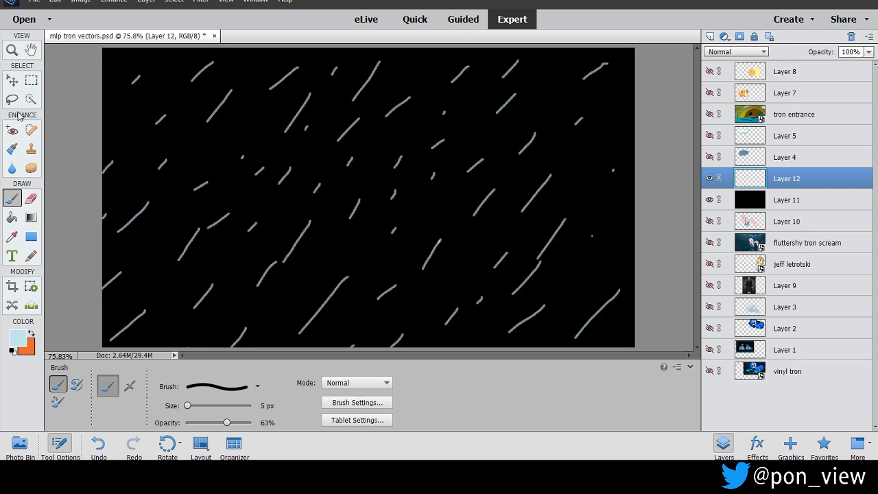
click(12, 81)
drag(336, 185, 326, 203)
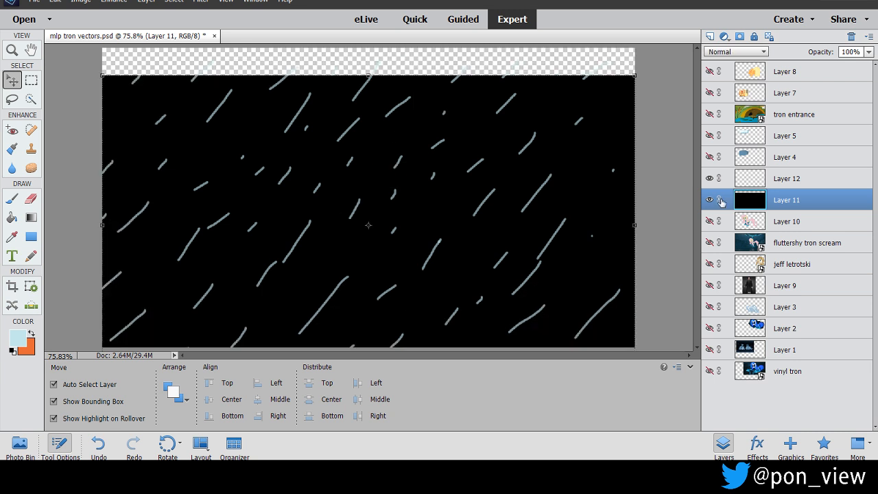
key(ctrl+z)
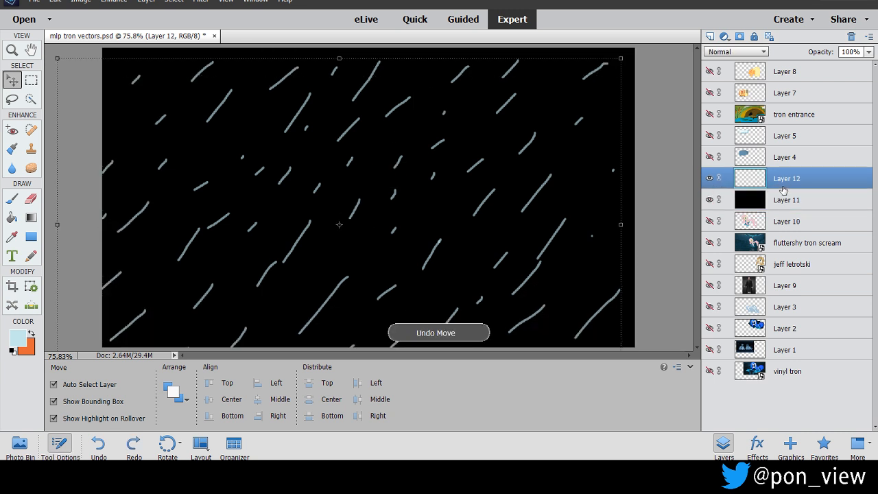
drag(530, 206, 530, 209)
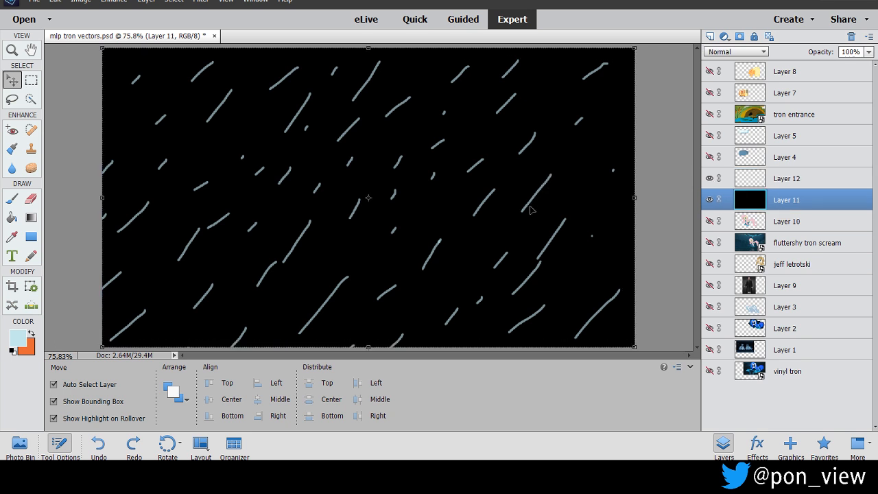
Select Layer 12 and move its rain streaks up and to the right with a free transform.
click(797, 179)
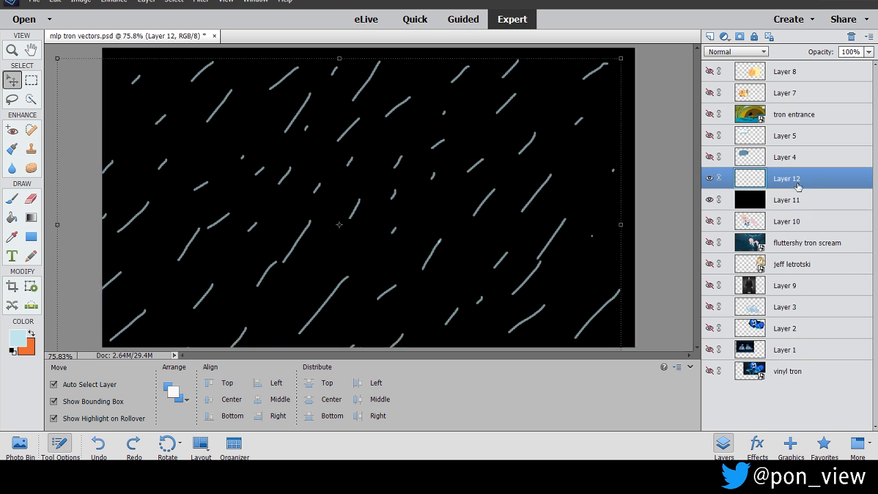
key(ctrl+t)
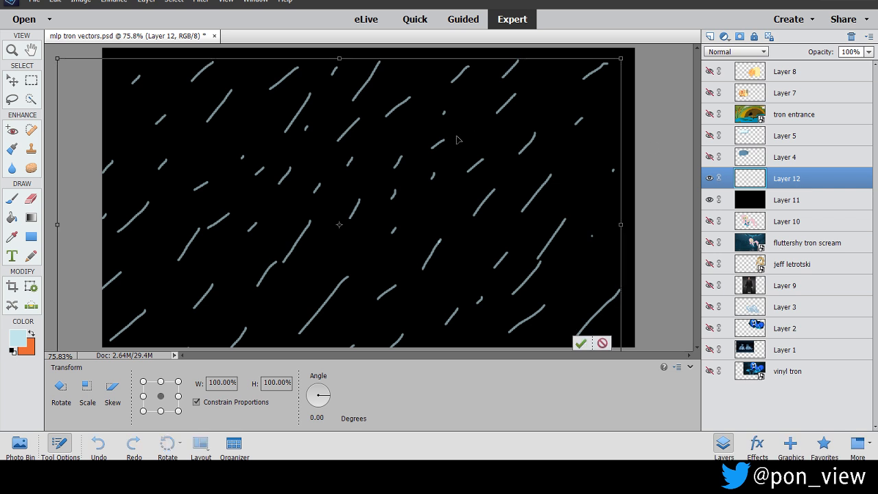
mouse_move(400, 198)
mouse_down()
mouse_move(551, 48)
mouse_move(474, 11)
mouse_move(487, 11)
mouse_move(499, 28)
mouse_up()
key(Return)
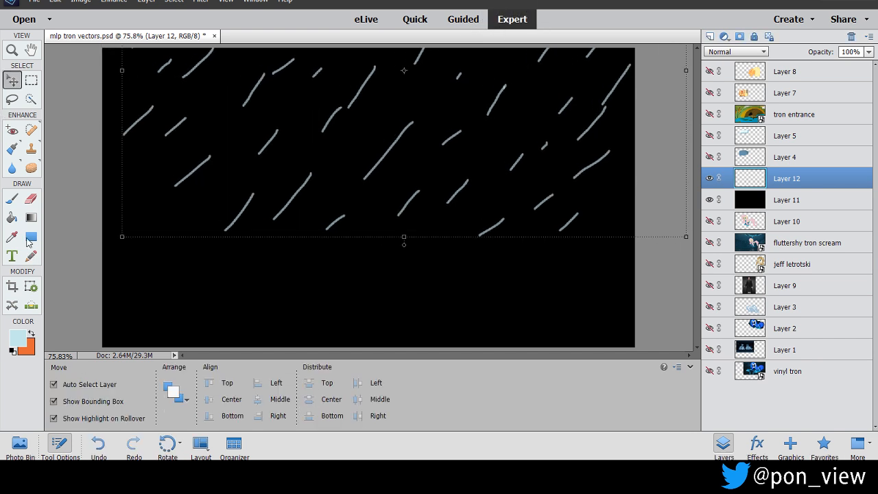
Brush short and long light blue diagonal streaks into the empty lower part of the canvas on Layer 12.
click(12, 199)
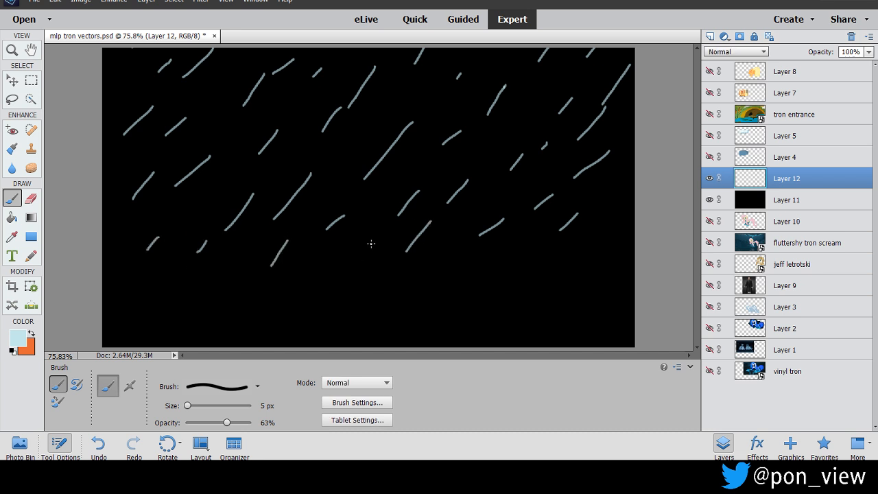
drag(444, 264, 406, 321)
drag(604, 265, 566, 307)
key(ctrl+z)
key(ctrl+z)
drag(316, 273, 293, 297)
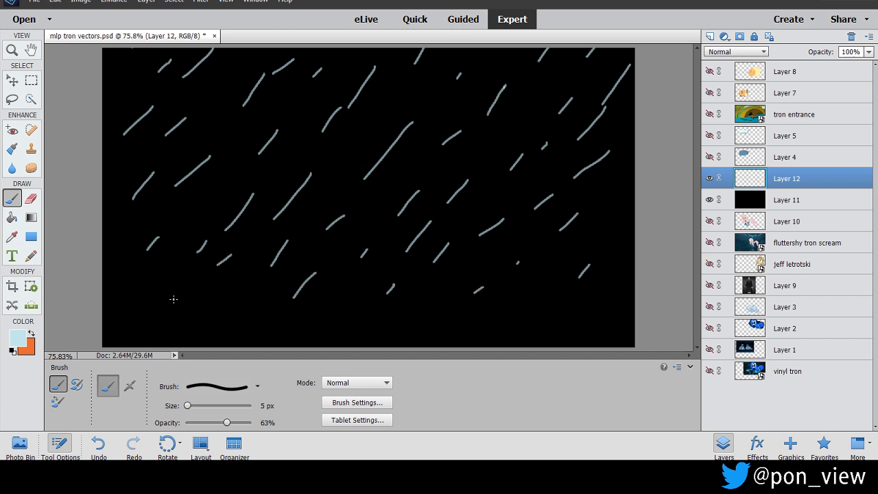
drag(177, 277, 161, 292)
drag(176, 316, 167, 321)
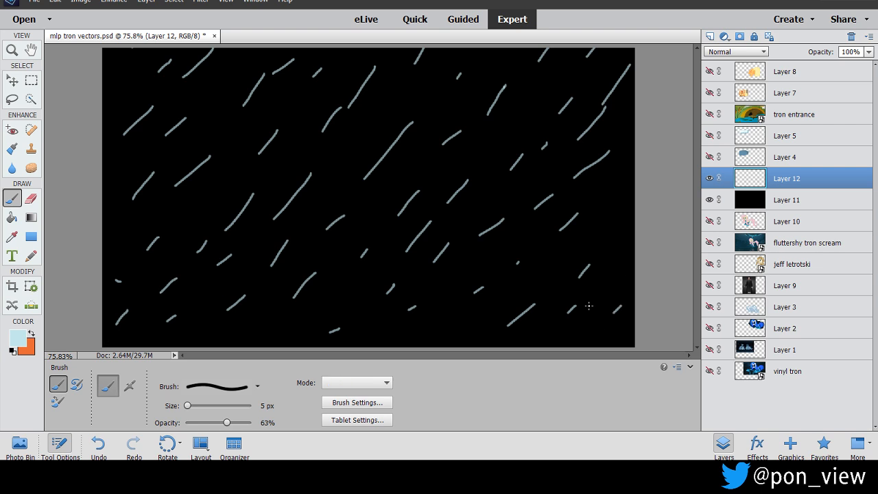
drag(618, 222, 576, 254)
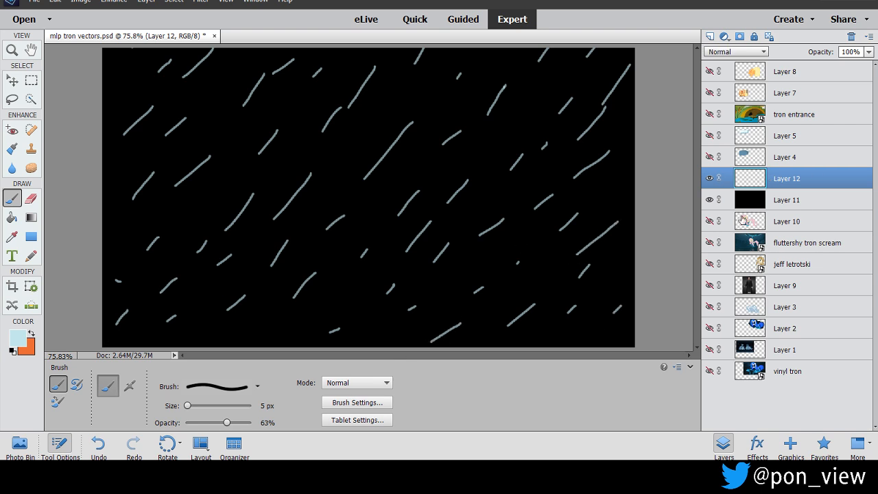
Hide Layer 11 and save the third streak arrangement as a PNG named rain3 in the PMV folder.
click(711, 200)
click(35, 2)
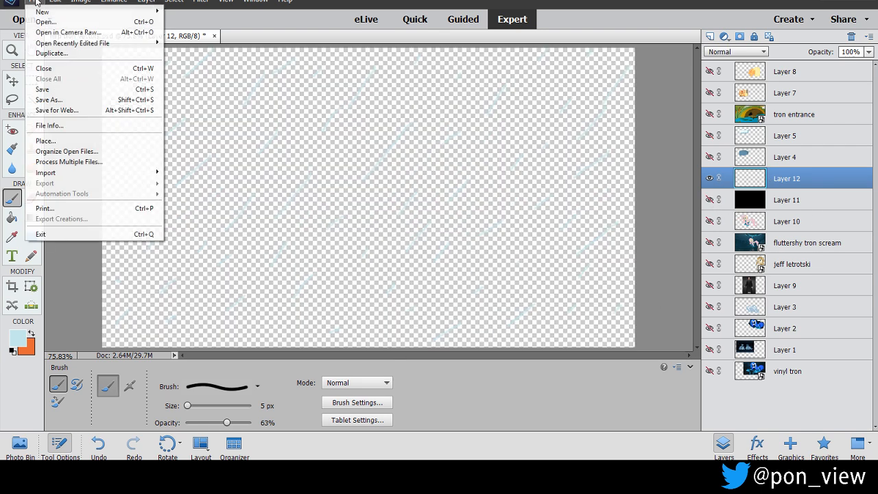
click(96, 98)
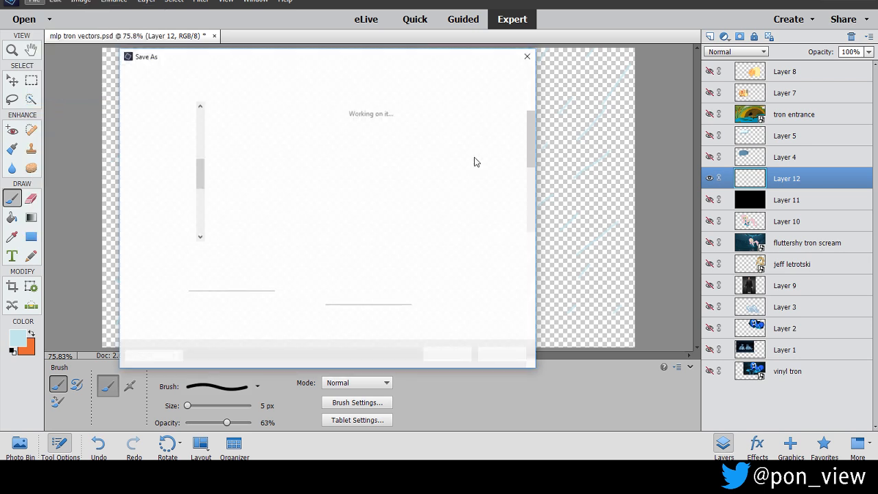
click(432, 267)
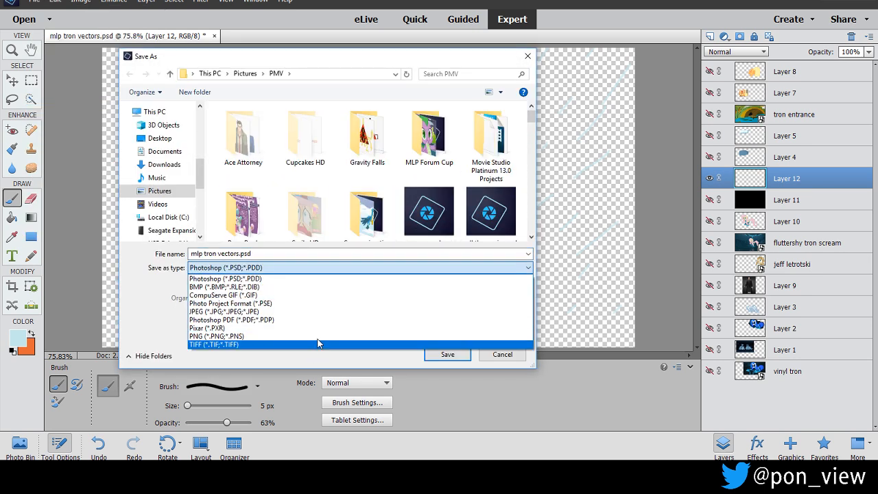
click(317, 336)
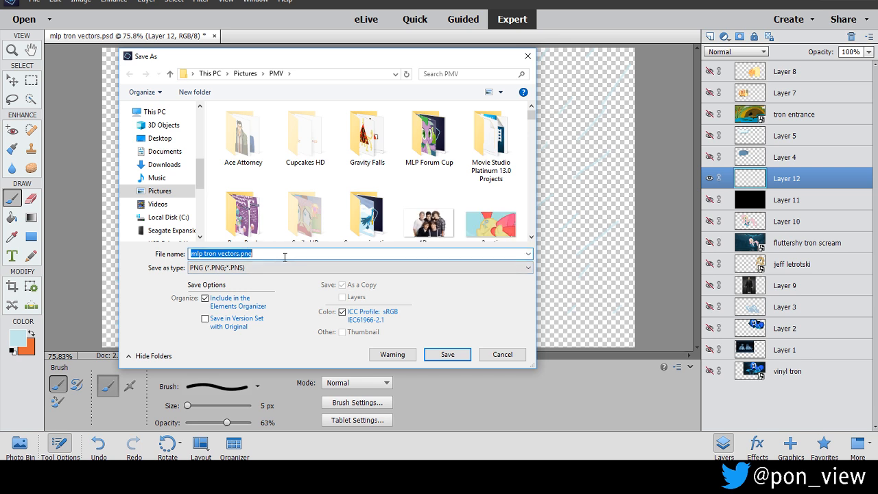
text(rain3)
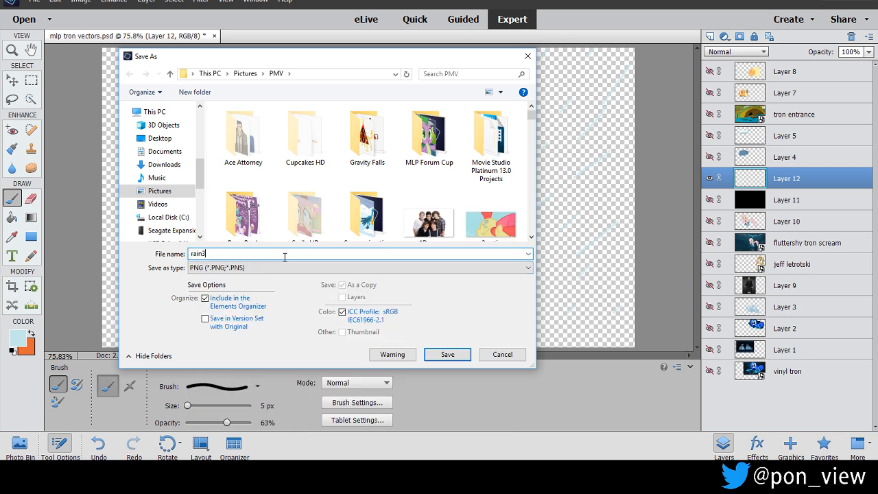
key(Return)
key(Return)
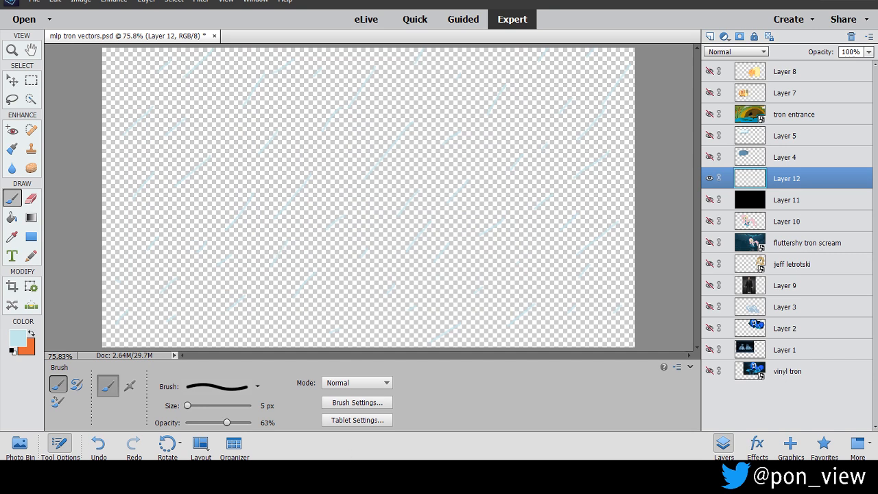
Switch to the OBS Studio window.
click(363, 477)
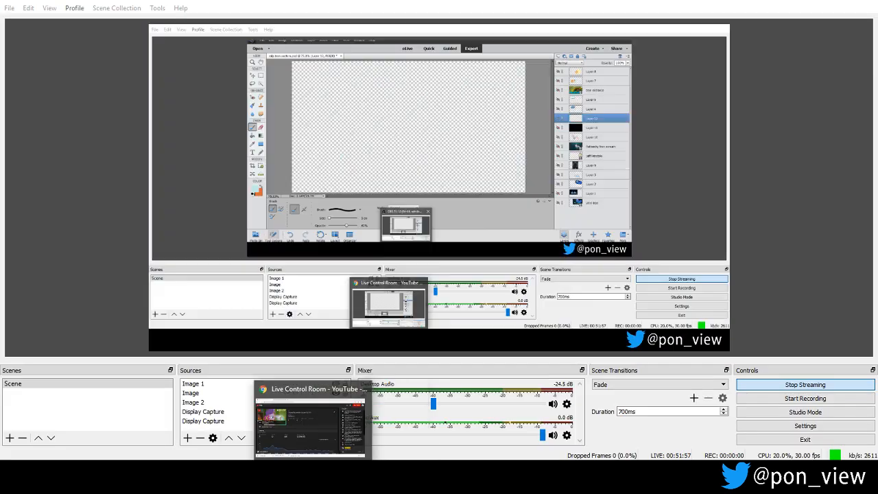
Switch to the Movie Studio window, place the playhead at 00:03:03.15 and save the project.
click(336, 477)
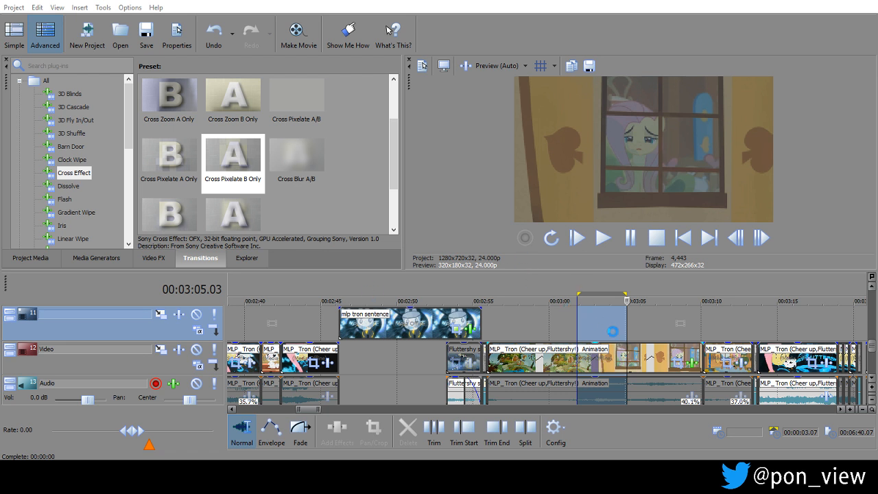
click(605, 331)
click(152, 32)
Start adding media to the project and browse to the PMV folder inside Pictures.
click(31, 260)
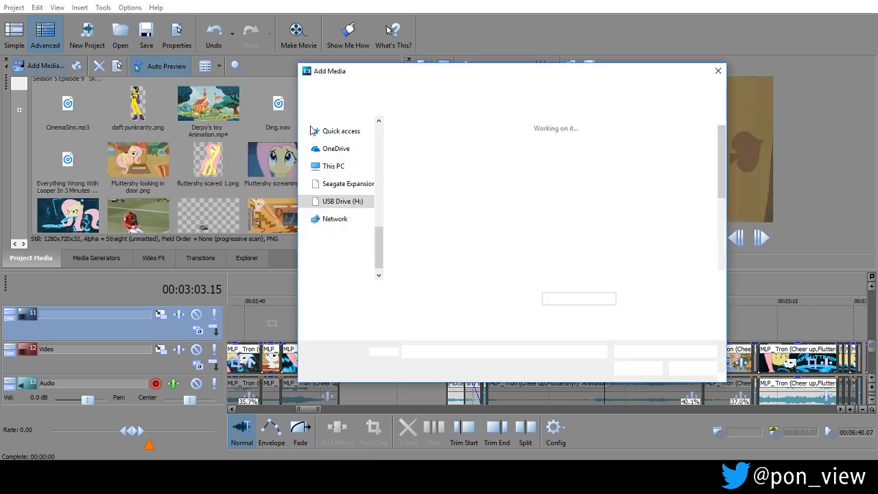
drag(379, 250, 380, 155)
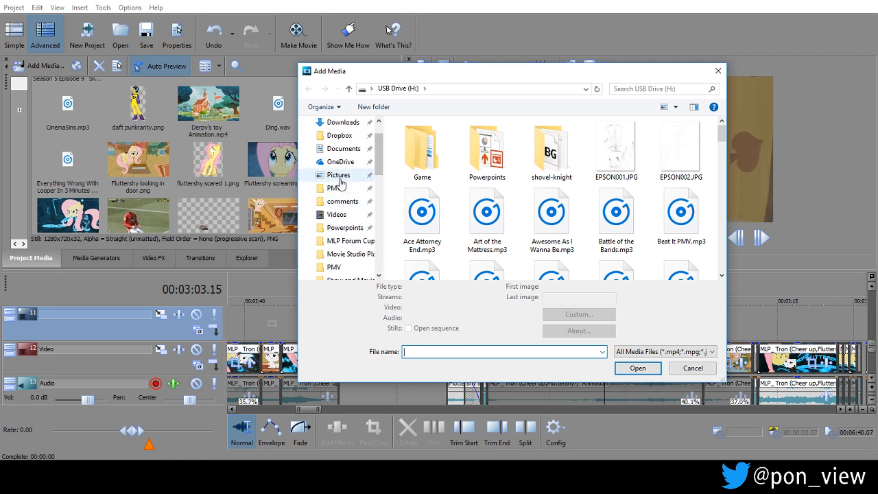
click(319, 188)
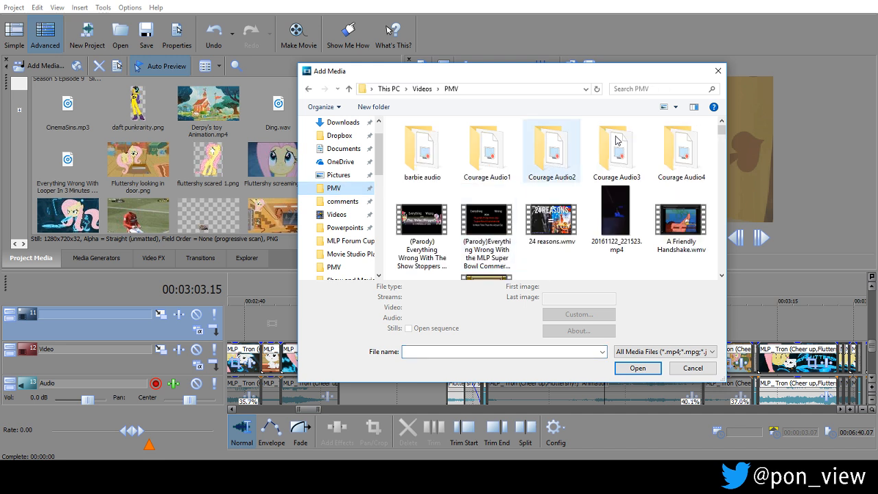
click(333, 267)
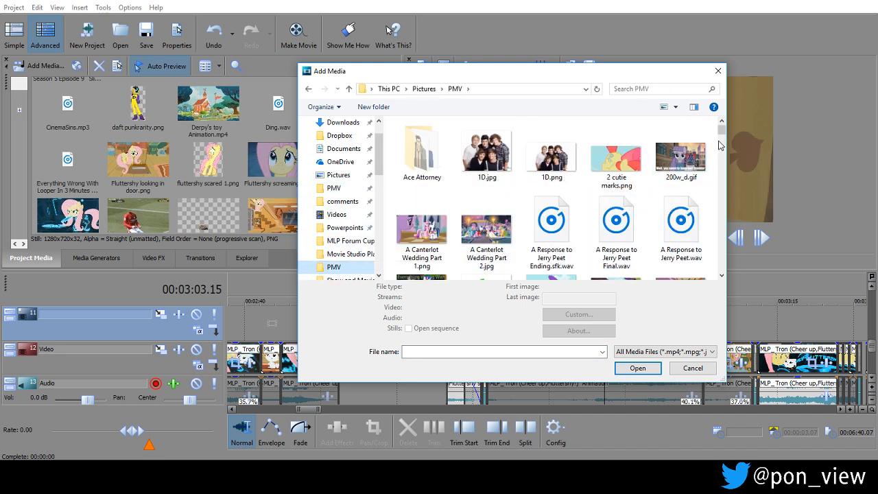
Find rain1.png, rain2.png and rain3.png in the PMV folder and import all three into the project media.
drag(722, 133, 723, 264)
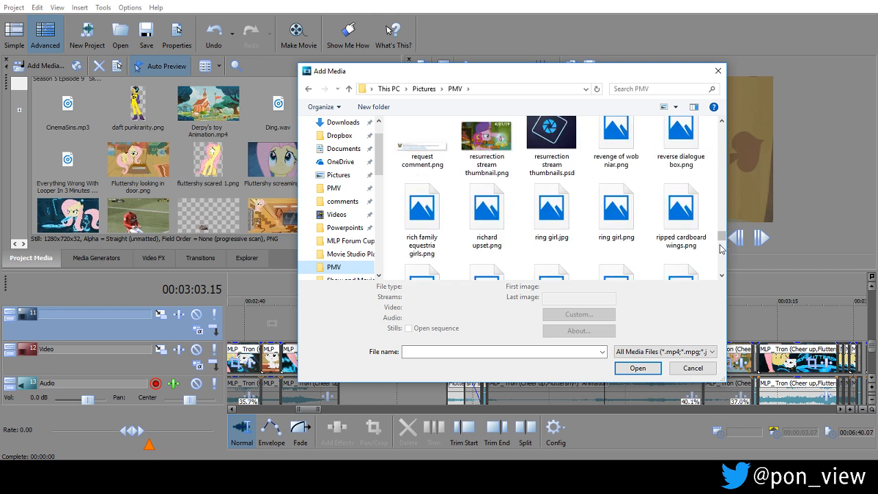
click(723, 277)
drag(722, 132, 725, 264)
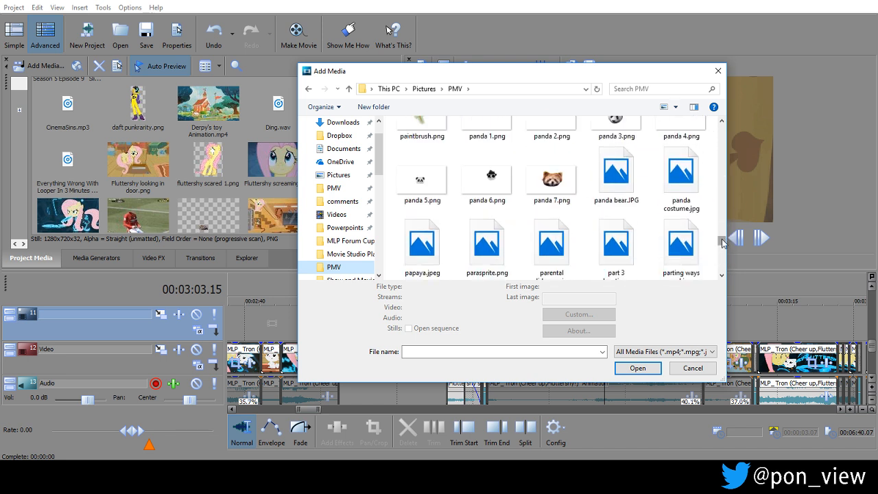
scroll(721, 240, down, 10)
scroll(723, 230, up, 10)
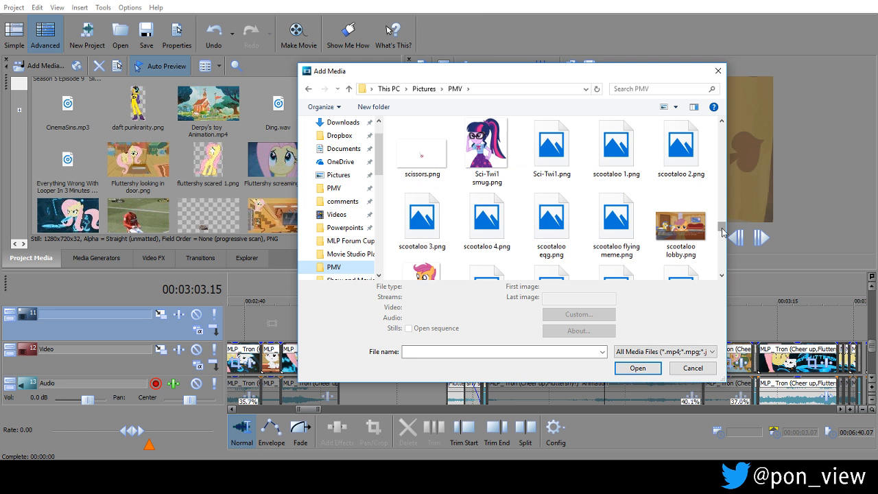
scroll(722, 229, up, 3)
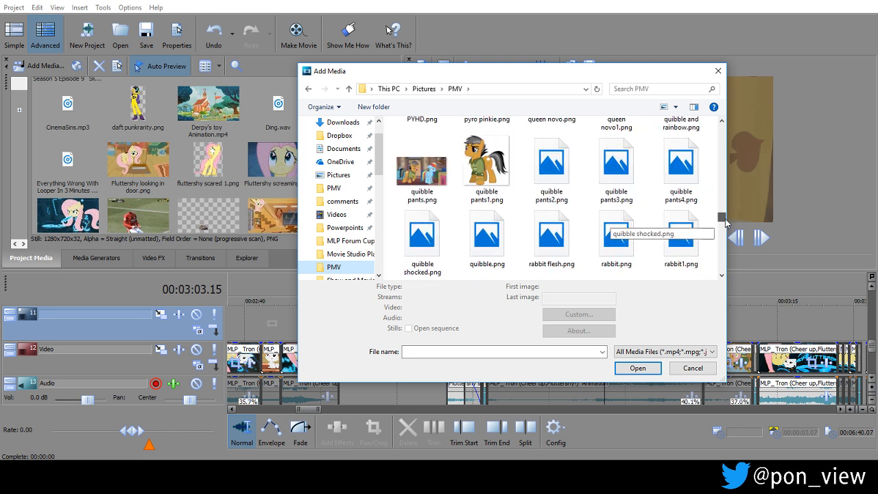
click(721, 275)
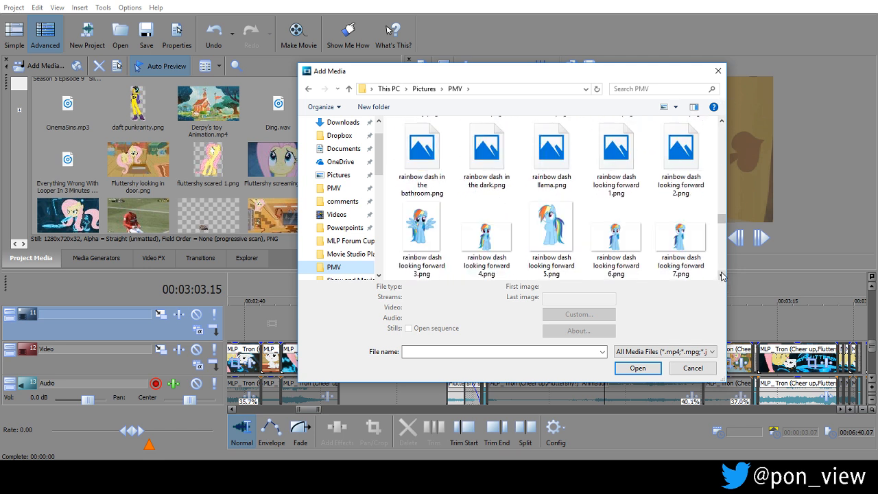
click(721, 275)
click(722, 276)
click(721, 276)
click(722, 276)
click(721, 276)
click(722, 275)
click(722, 276)
click(721, 276)
click(722, 276)
click(722, 276)
click(722, 276)
click(721, 276)
click(721, 276)
click(721, 276)
click(722, 276)
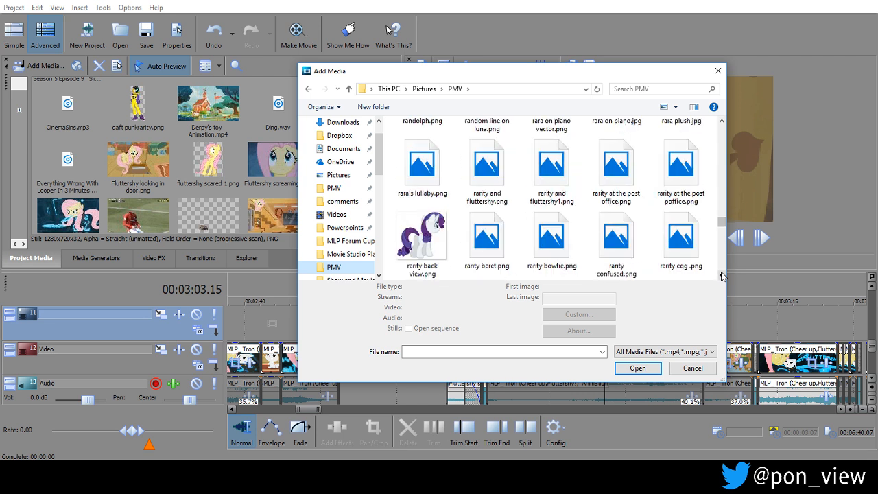
click(722, 122)
mouse_move(723, 220)
mouse_down()
mouse_move(722, 202)
mouse_move(722, 210)
mouse_up()
click(721, 276)
click(722, 276)
click(722, 275)
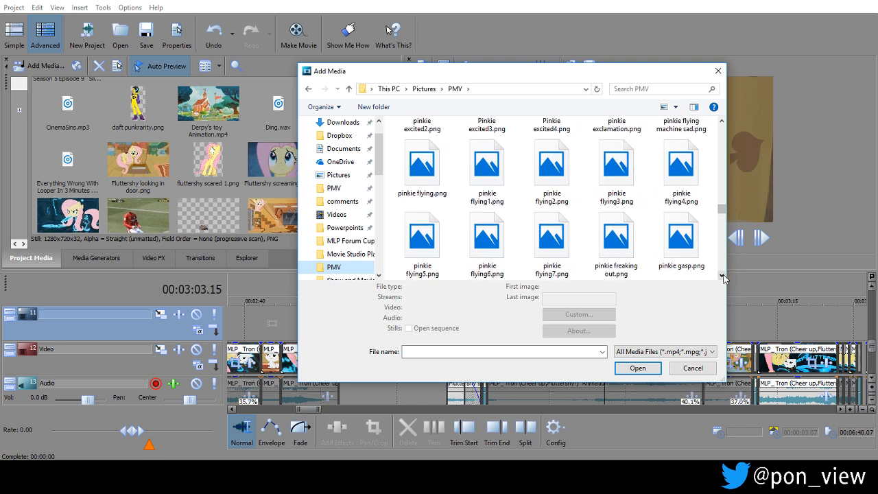
click(722, 276)
click(723, 276)
click(722, 276)
click(722, 276)
click(722, 276)
click(722, 276)
click(722, 276)
click(723, 276)
click(722, 275)
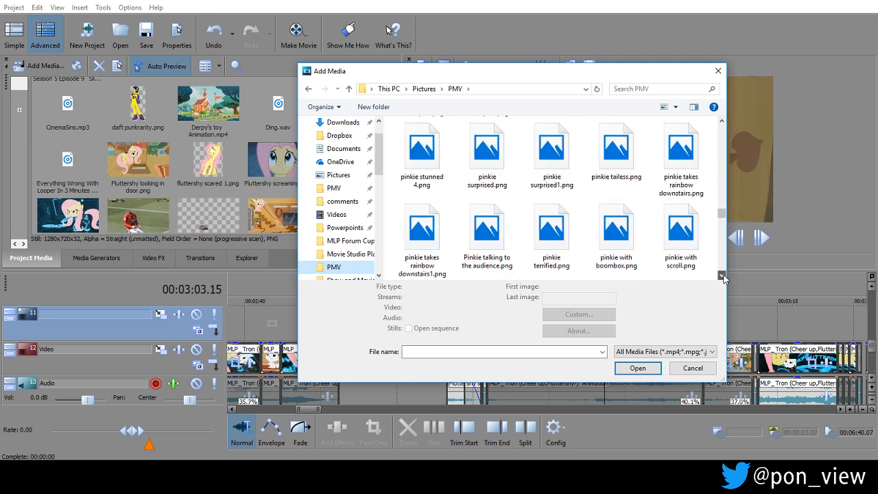
click(722, 275)
click(722, 275)
click(722, 276)
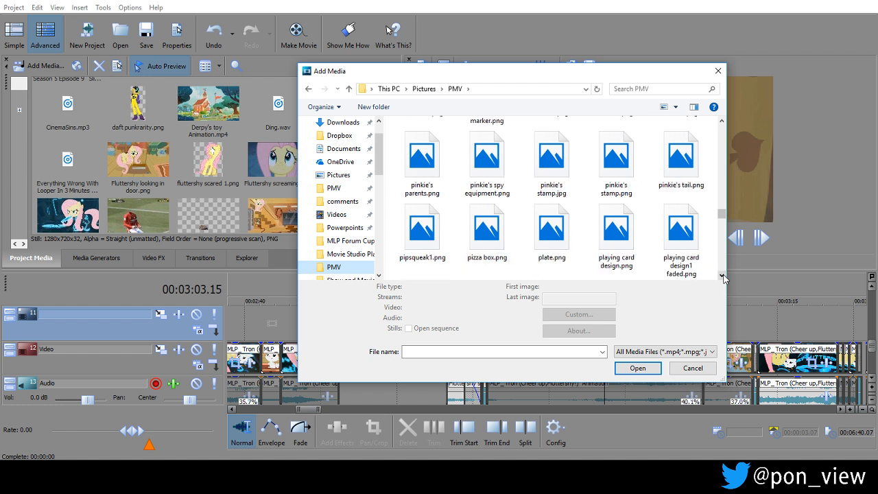
click(722, 275)
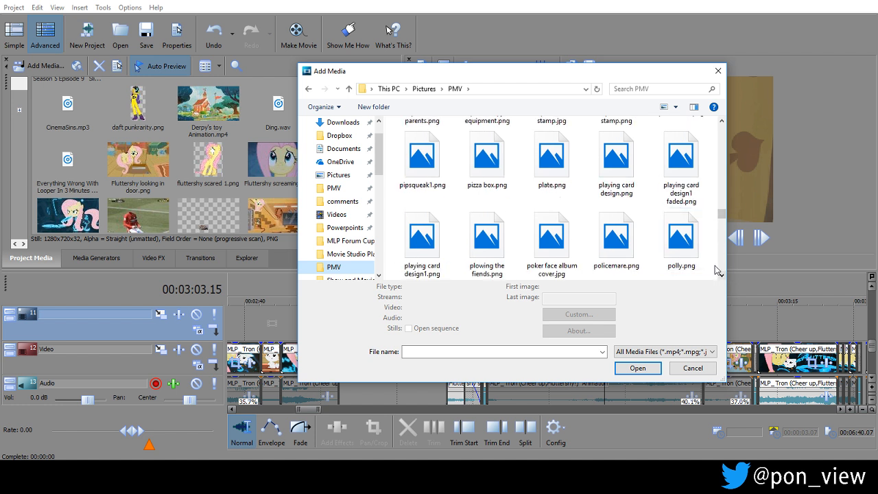
click(722, 275)
click(722, 276)
click(722, 276)
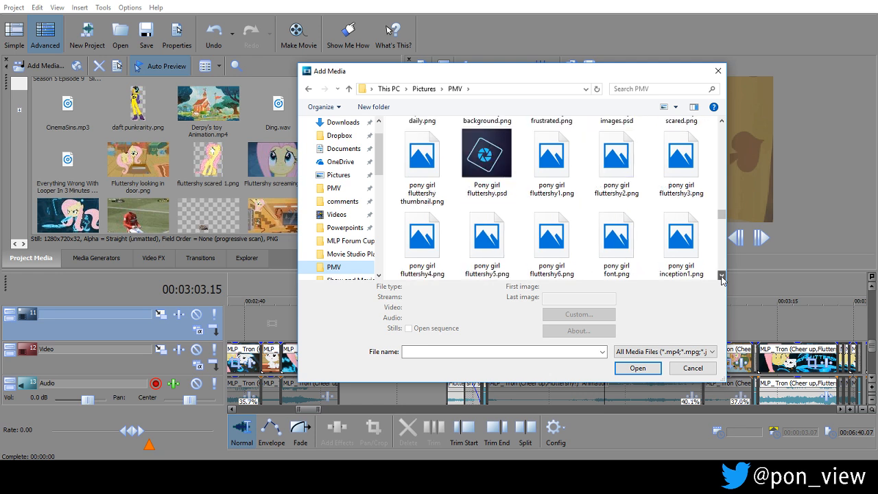
click(723, 276)
click(722, 276)
click(723, 276)
click(722, 276)
click(722, 275)
click(722, 276)
click(722, 275)
click(722, 276)
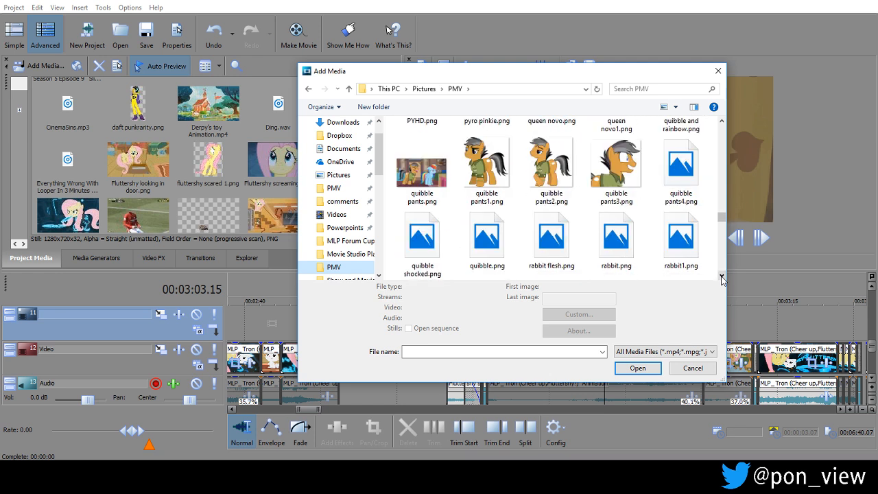
click(722, 276)
click(722, 276)
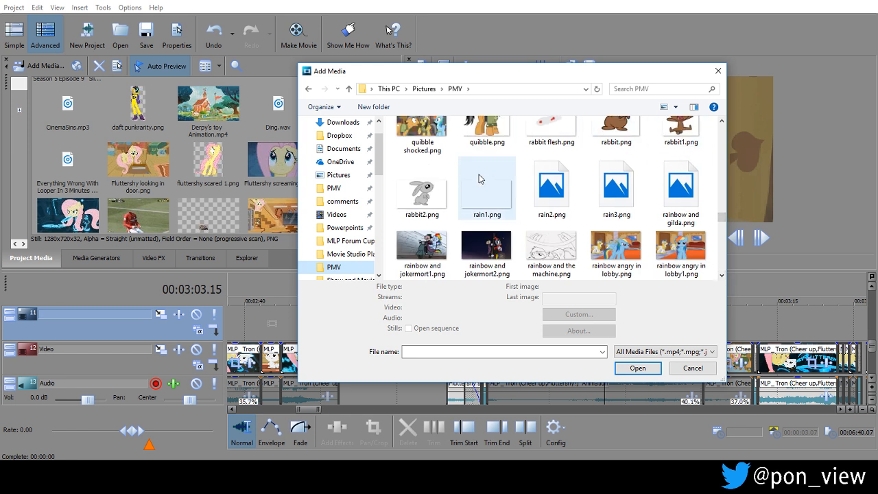
shift+click(627, 187)
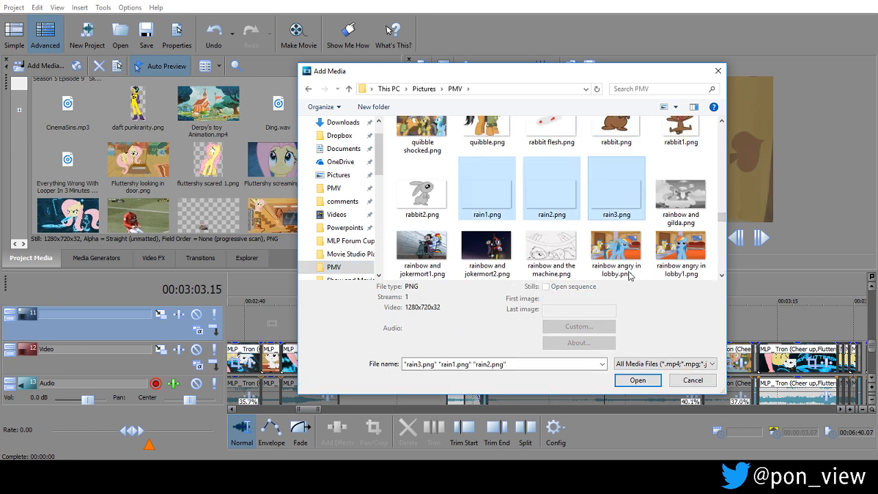
click(646, 377)
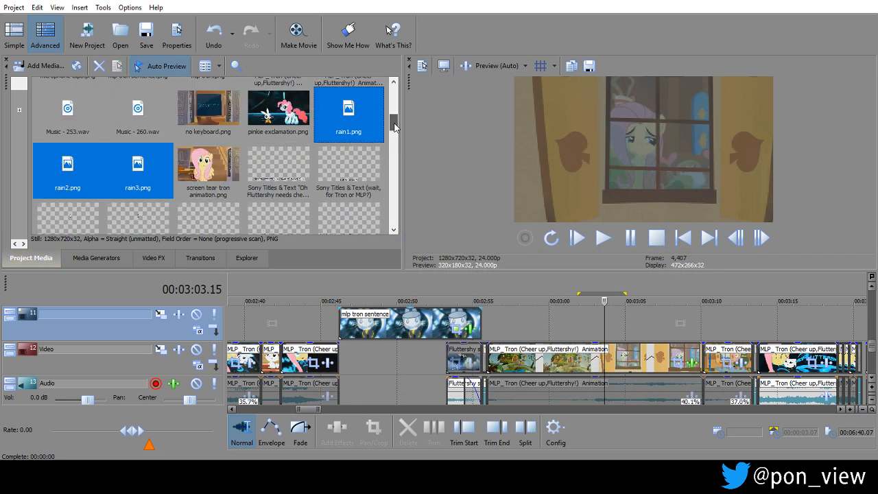
Place rain1, rain2 and rain3 in sequence on track 11 from the start of the Cheer up, Fluttershy! clip, with rain1 about one second long.
drag(349, 104, 503, 317)
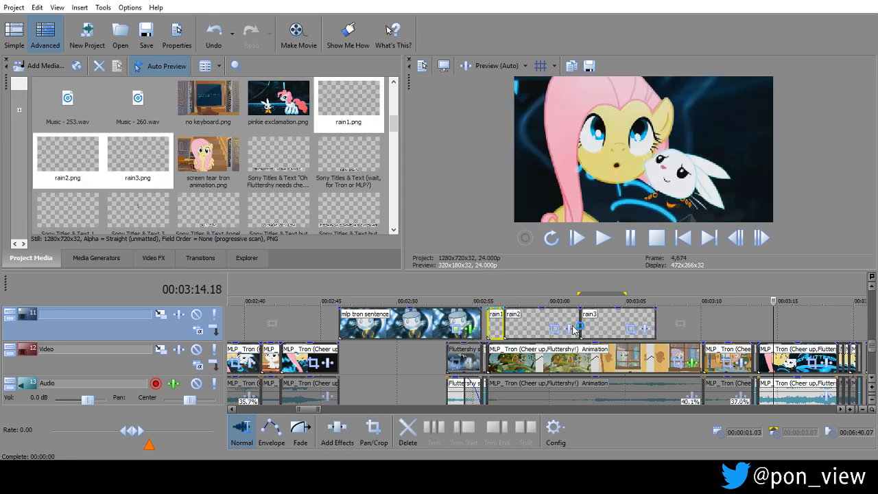
click(499, 316)
scroll(499, 315, up, 5)
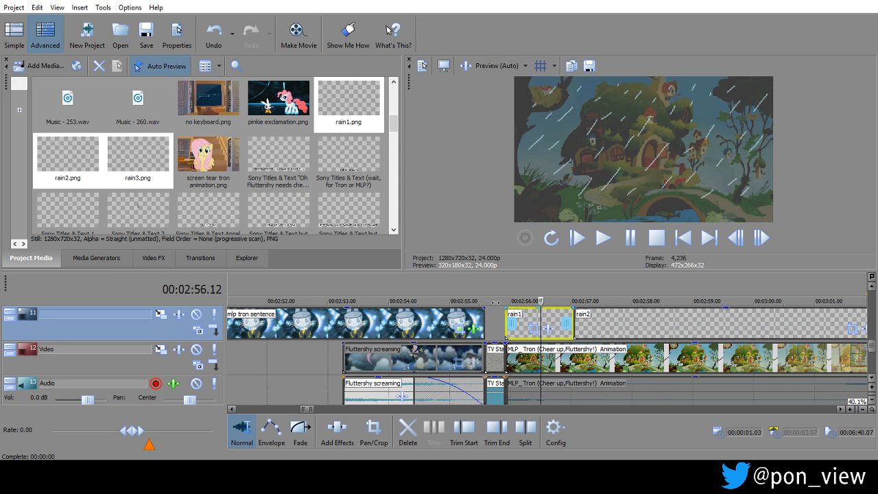
scroll(495, 303, up, 2)
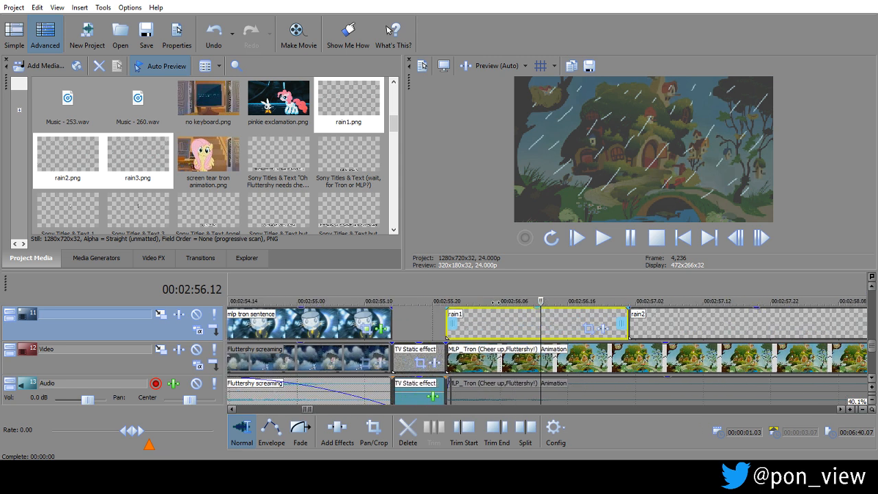
Crop the rain1 event slightly inside its frame edges with Pan/Crop and lower its opacity.
click(586, 329)
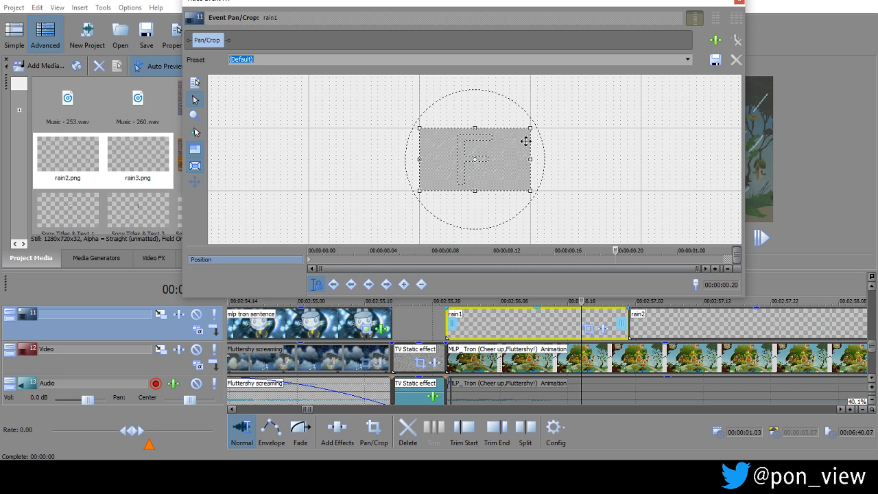
drag(529, 129, 494, 147)
drag(537, 314, 539, 328)
drag(538, 325, 539, 328)
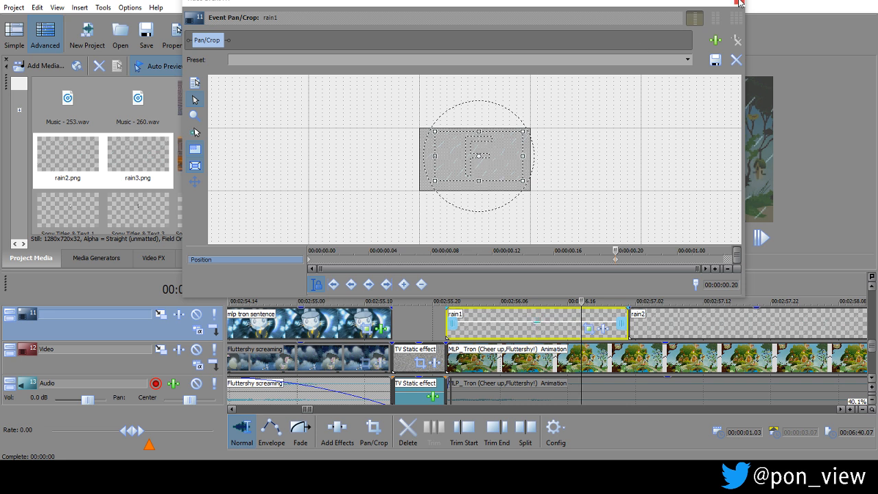
click(739, 3)
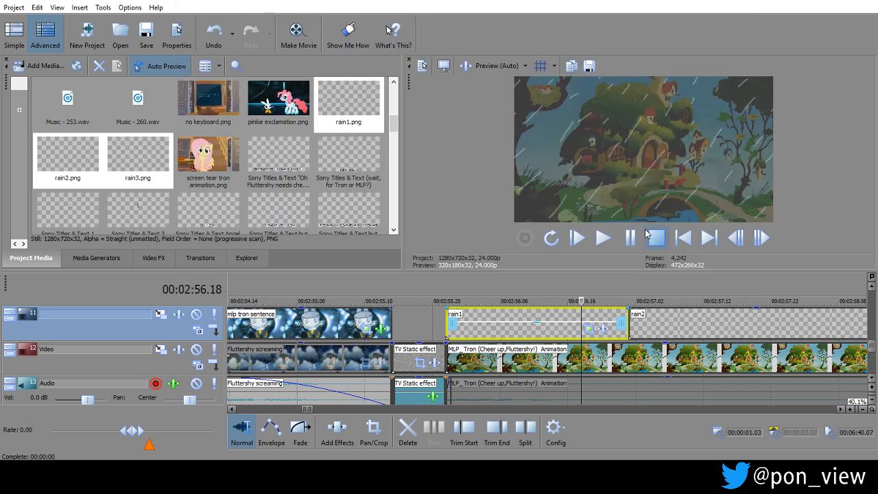
Copy the rain1 event and paste its event attributes onto rain2 and rain3.
right_click(557, 314)
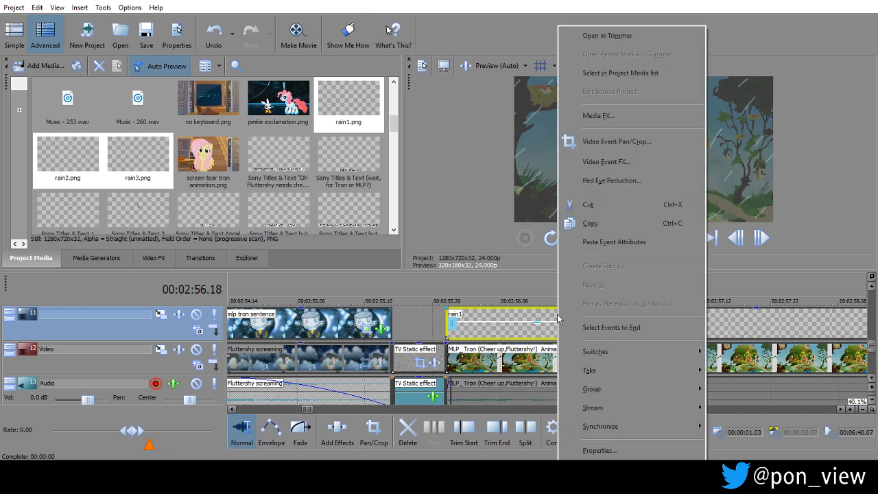
click(627, 223)
right_click(703, 319)
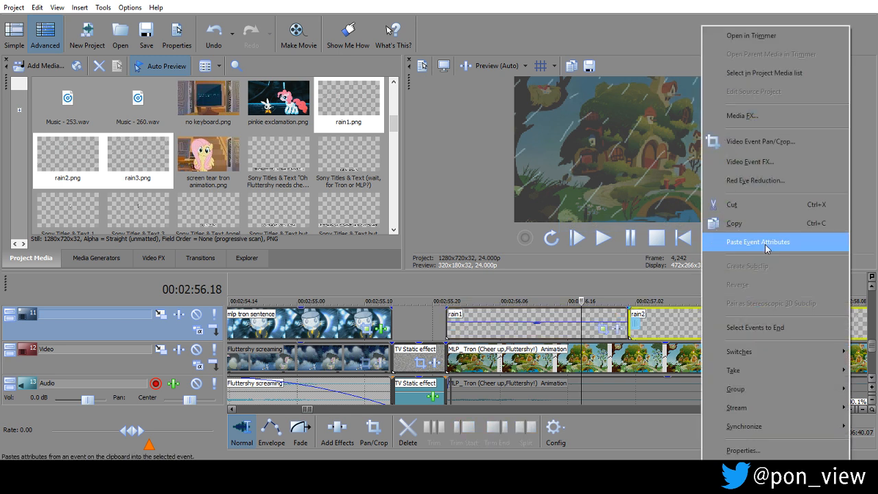
click(754, 239)
drag(841, 410, 841, 410)
right_click(716, 320)
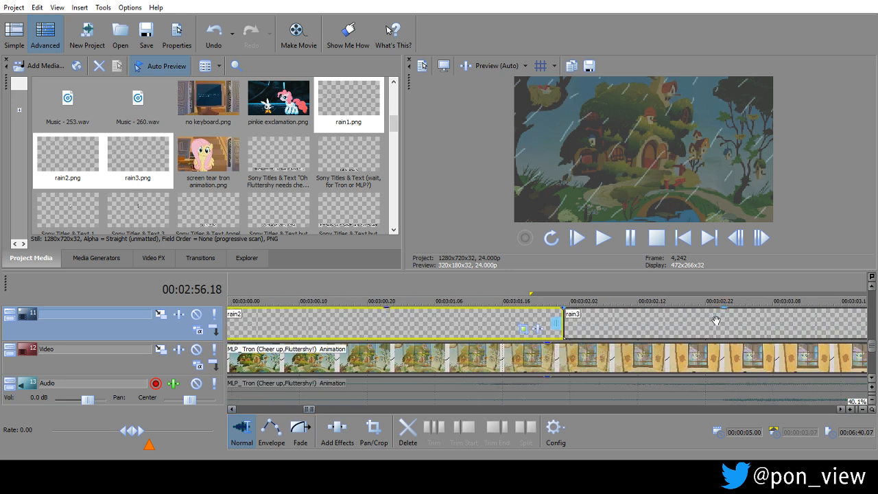
click(758, 243)
key(Down)
key(Down)
key(Down)
key(Down)
key(Down)
key(Down)
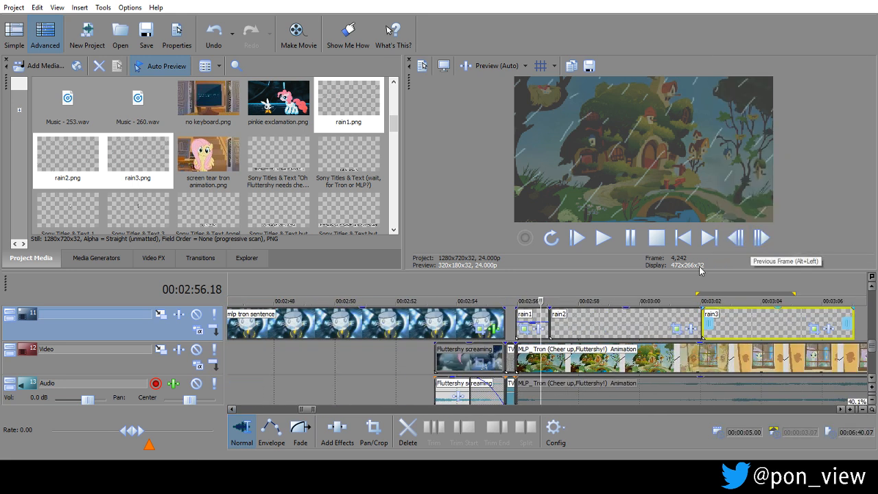
Lower the opacity of the rain2 event to about 55 % and reduce the opacity of rain3 similarly.
click(630, 314)
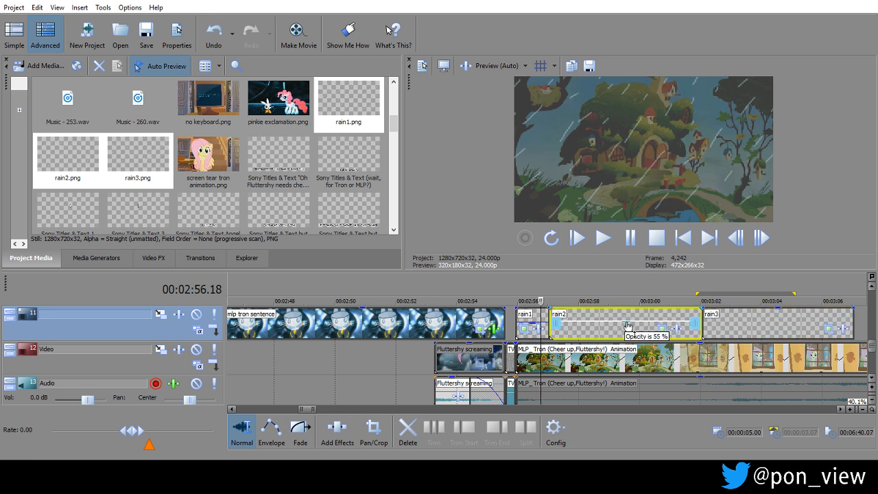
drag(781, 318, 782, 325)
drag(630, 321, 630, 327)
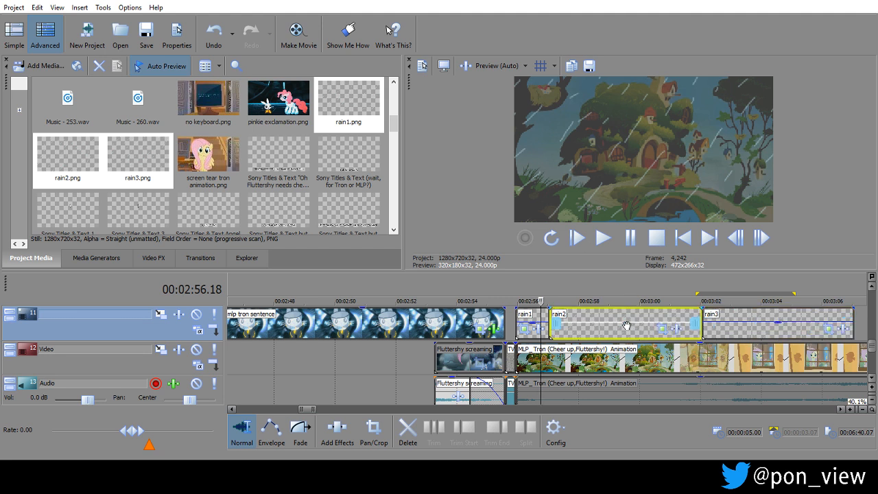
Move the rain2 event up to track 9 so it starts at the same time as rain1.
scroll(627, 308, up, 1)
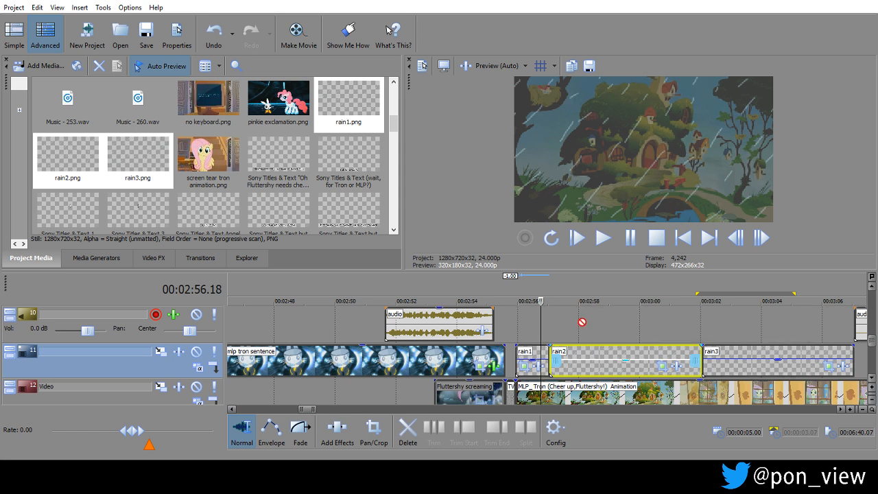
scroll(587, 317, up, 2)
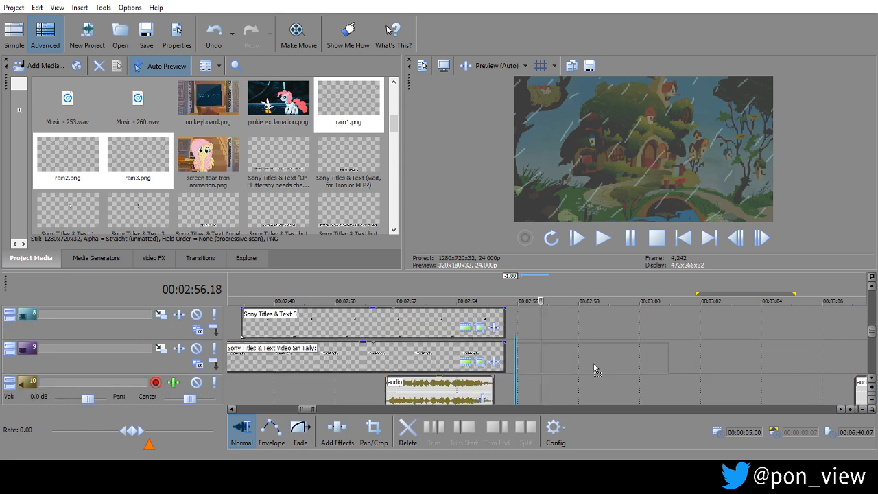
drag(595, 369, 592, 363)
scroll(754, 398, down, 1)
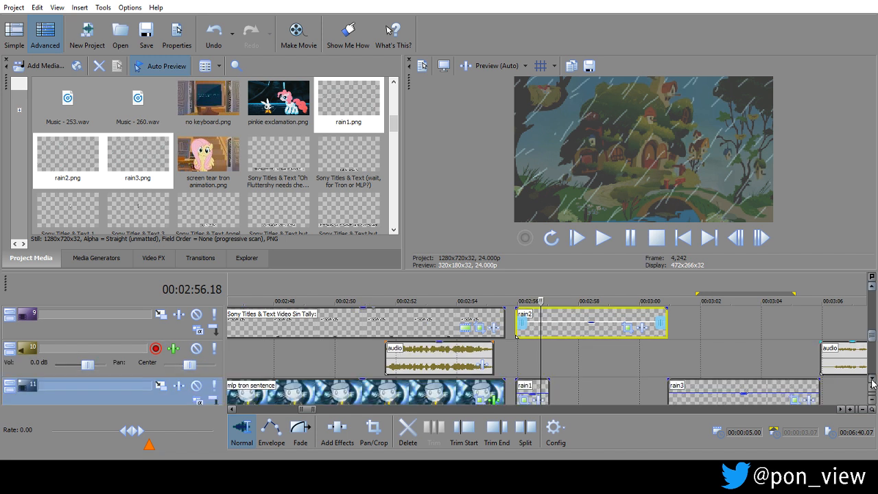
Move the rain3 event up to track 8 so it starts at the same time as rain2.
drag(730, 389, 732, 396)
scroll(581, 352, up, 2)
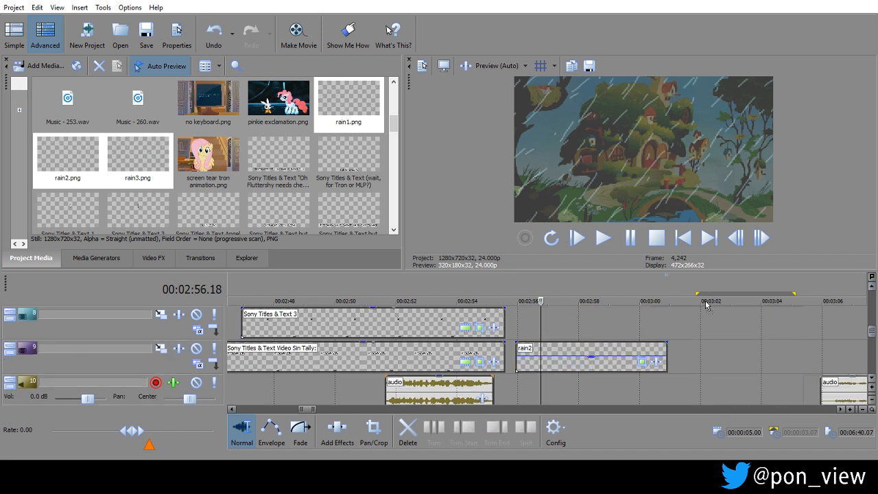
drag(581, 351, 571, 352)
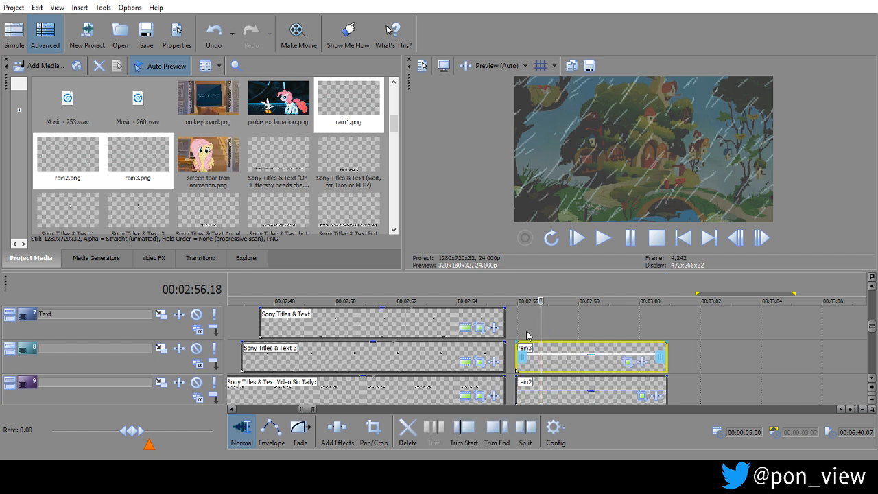
Select the rain1 event on track 11 and mark a time selection over it from 00:02:56.00 to 00:02:56.09.
click(522, 322)
scroll(521, 328, up, 4)
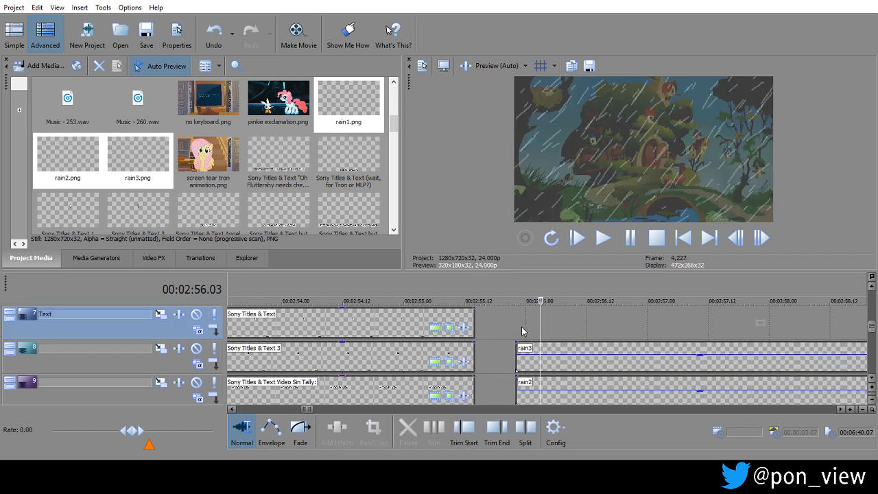
click(871, 377)
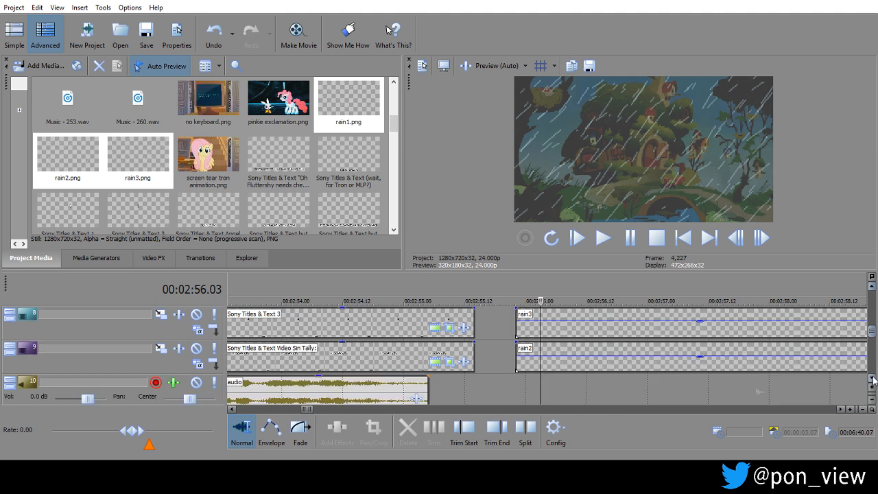
click(871, 376)
click(871, 376)
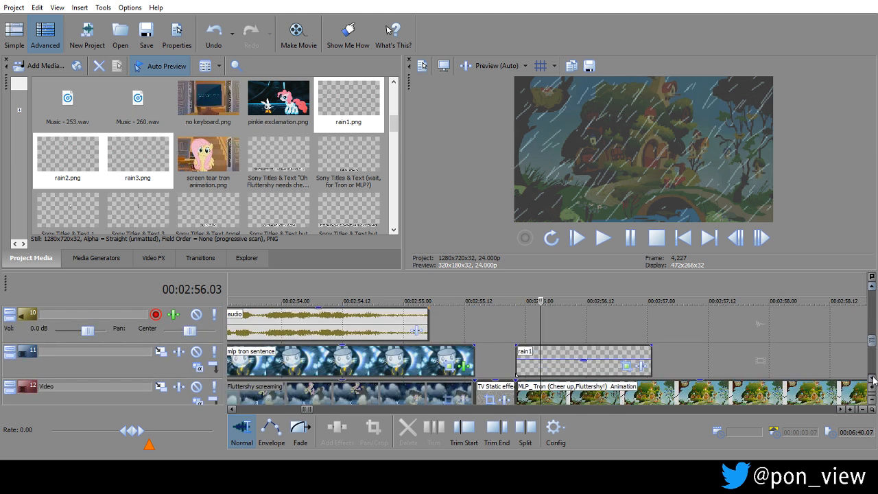
click(644, 359)
drag(526, 321, 571, 322)
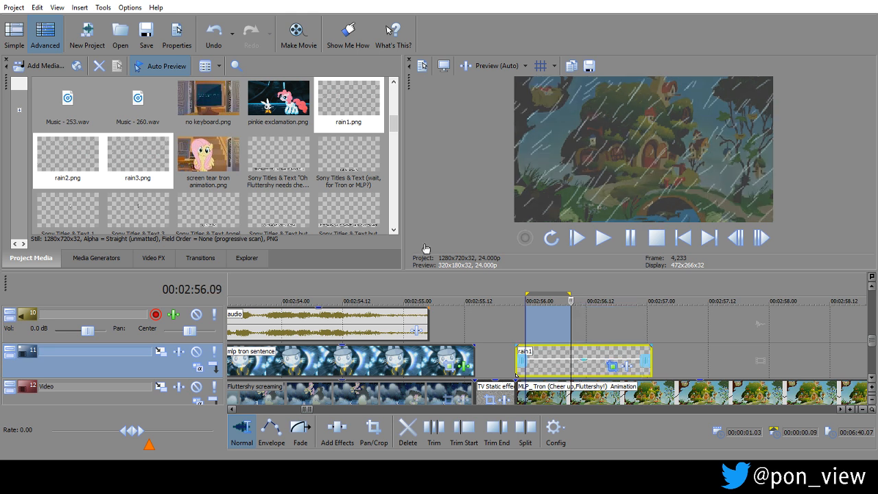
Check the rain1 event's Video Event FX window and return the playhead to the start of the rain events.
click(613, 366)
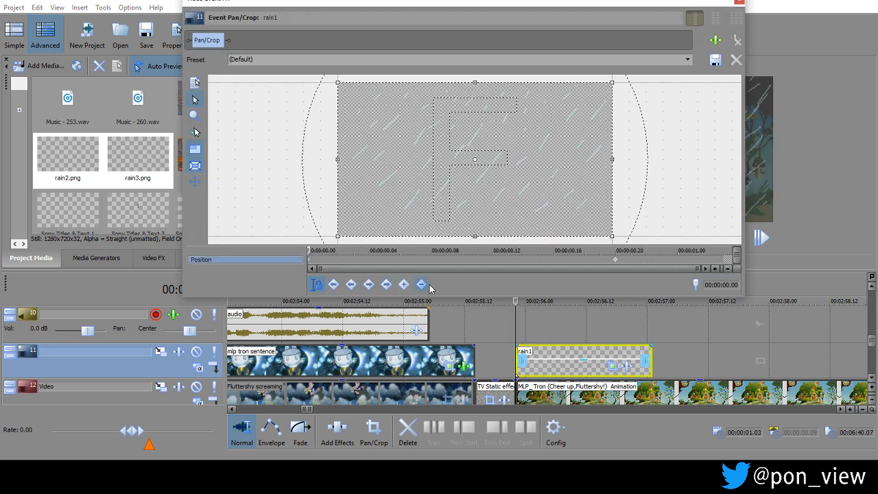
click(423, 286)
click(741, 2)
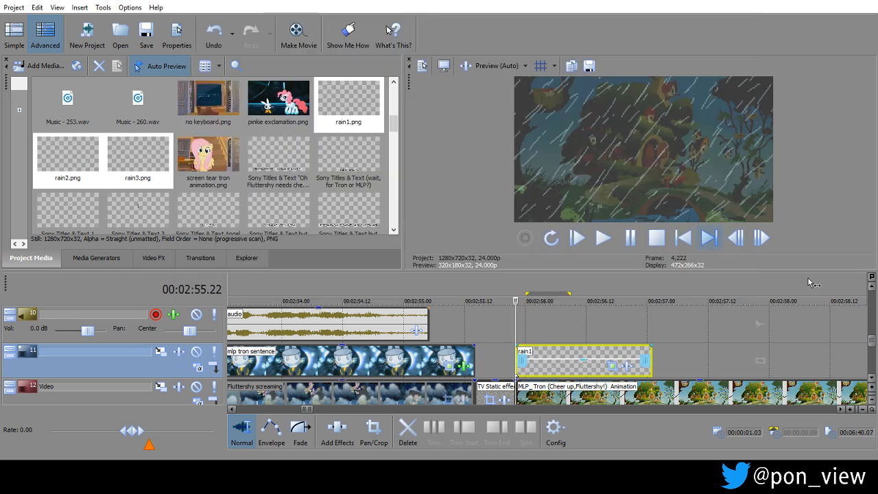
click(870, 302)
scroll(869, 302, down, 2)
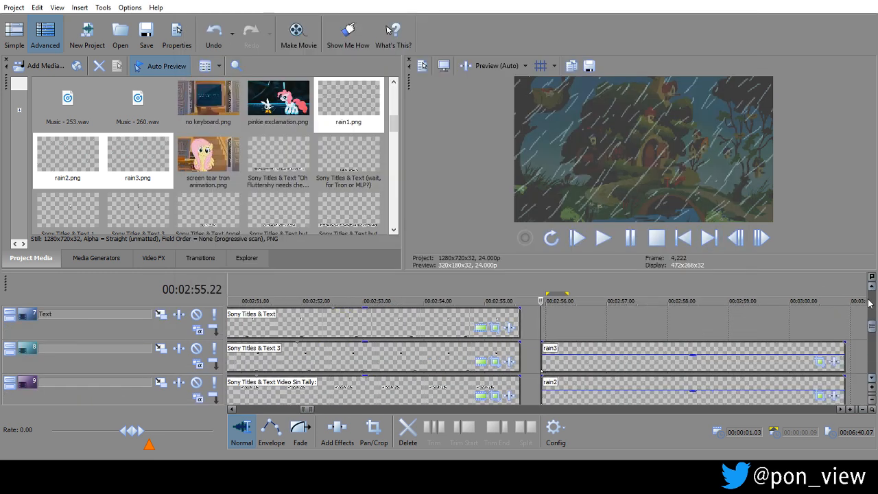
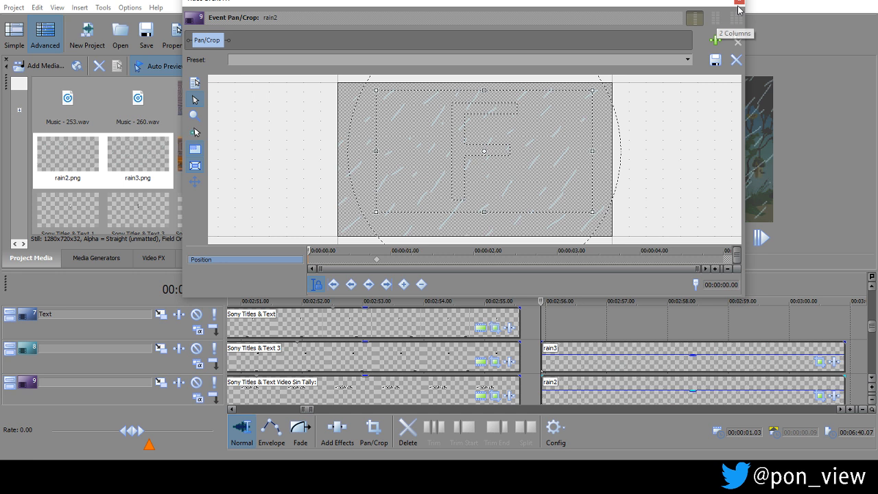
Close the rain2 event's Pan/Crop window and check the framing of the rain3 event in its own Pan/Crop window.
click(739, 3)
click(819, 361)
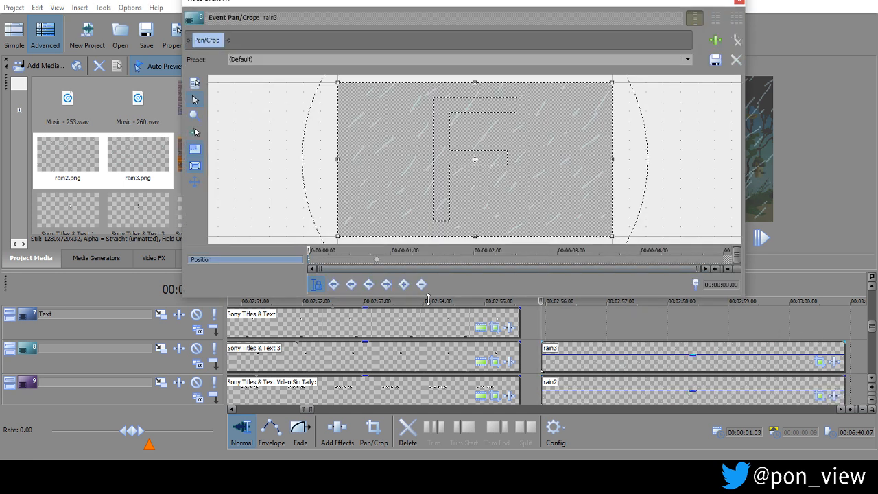
click(425, 288)
click(740, 3)
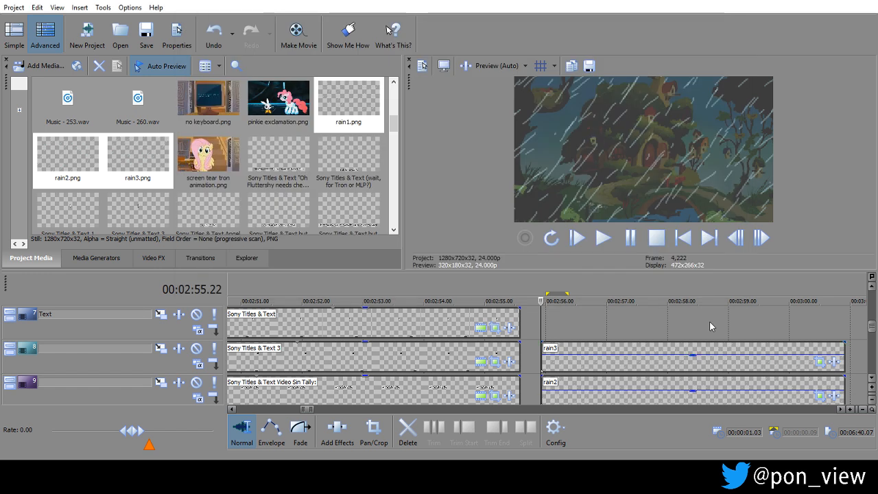
Trim the rain3 event on track 8 and the rain2 event on track 9 to three frames each.
mouse_move(836, 368)
mouse_down()
mouse_move(833, 352)
mouse_move(547, 352)
mouse_up()
drag(842, 377, 545, 378)
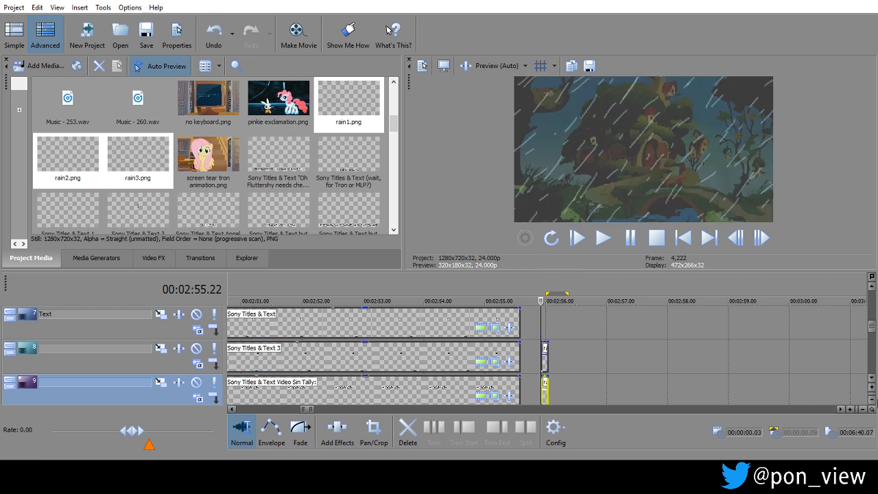
Examine the timeline tracks around 00:02:55.22 to locate the rain1 event relative to rain2 and rain3.
click(871, 377)
click(872, 377)
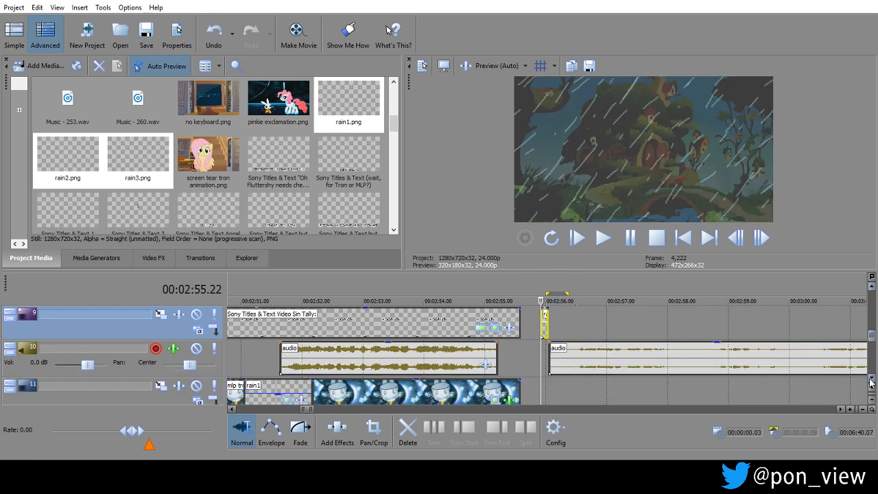
click(872, 377)
scroll(870, 379, up, 2)
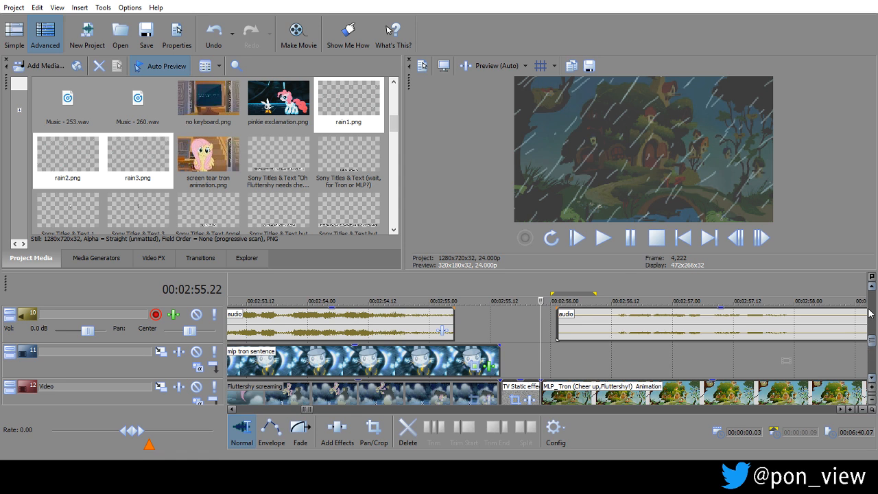
click(871, 286)
click(872, 286)
click(872, 286)
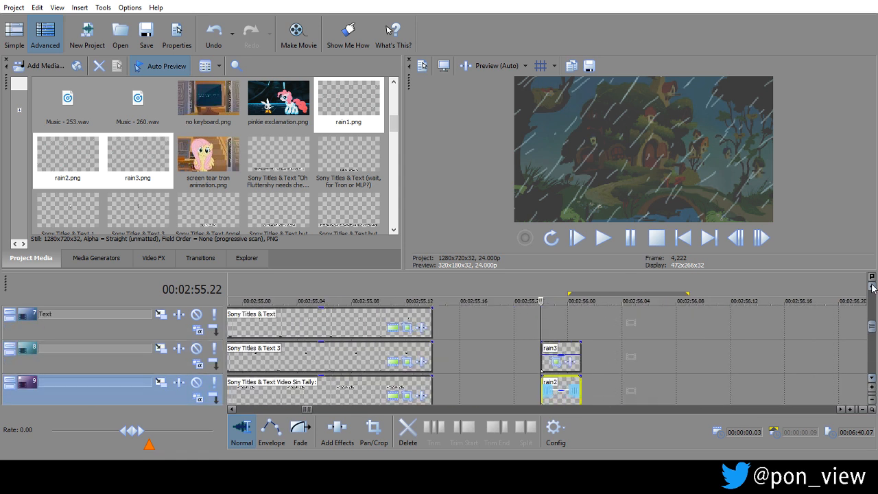
click(872, 377)
click(871, 377)
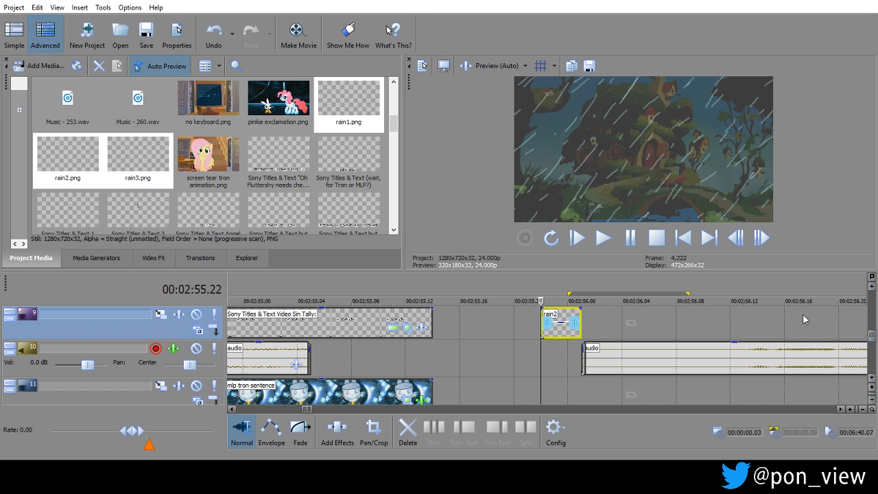
click(872, 378)
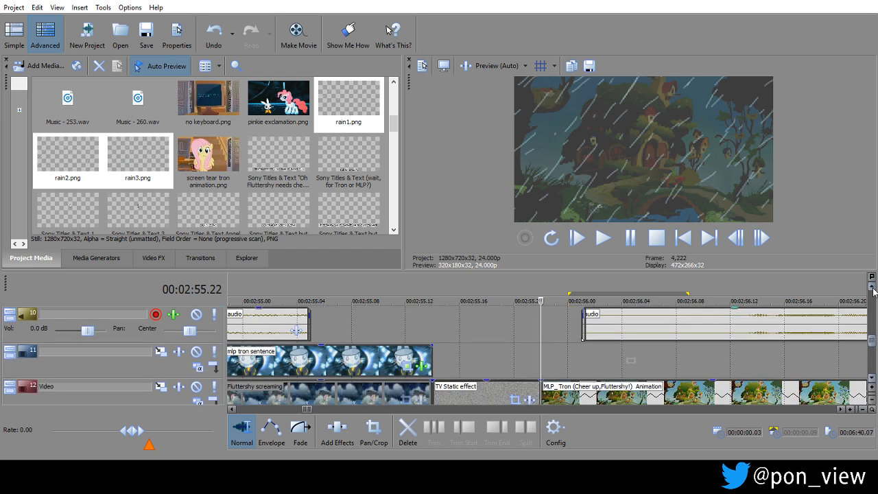
click(872, 288)
click(873, 288)
click(872, 288)
click(872, 288)
click(872, 288)
click(872, 288)
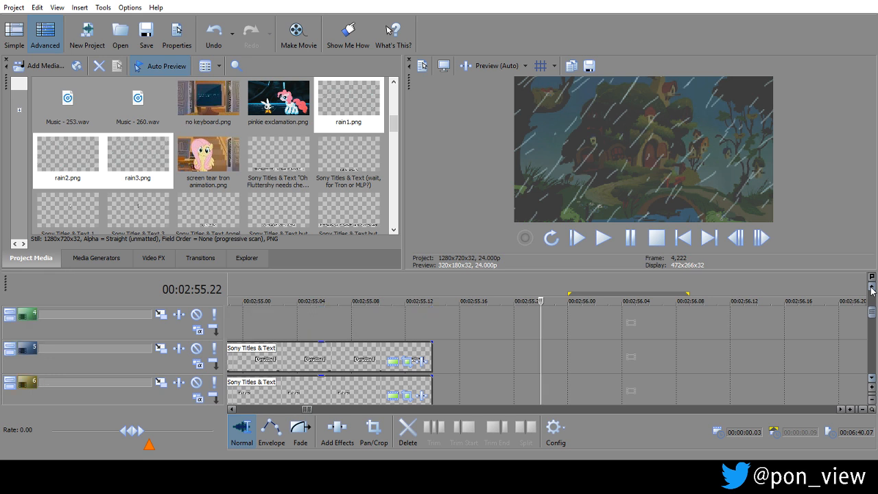
drag(874, 321, 873, 339)
key(Left)
key(Down)
key(Down)
key(Down)
key(Down)
key(Down)
key(Down)
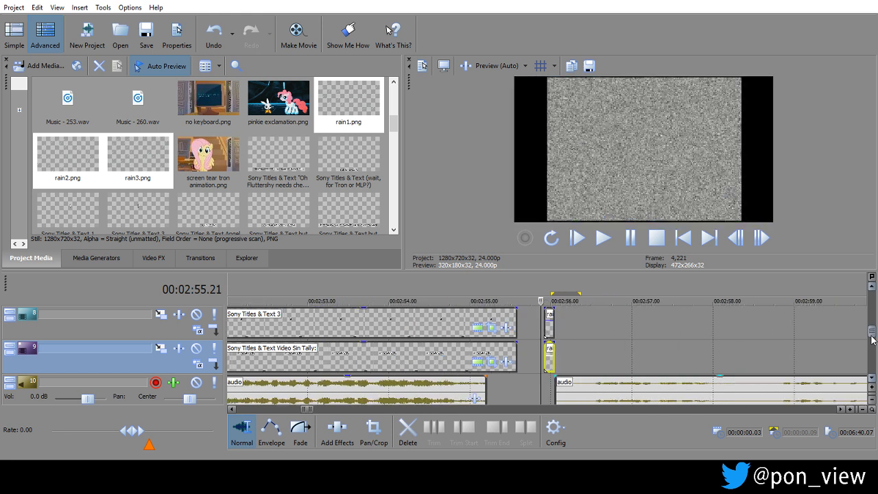
mouse_move(873, 336)
mouse_down()
mouse_move(872, 347)
mouse_move(868, 304)
mouse_move(872, 348)
mouse_up()
key(Down)
key(Down)
key(Down)
key(Up)
key(Up)
key(Up)
key(Up)
key(Up)
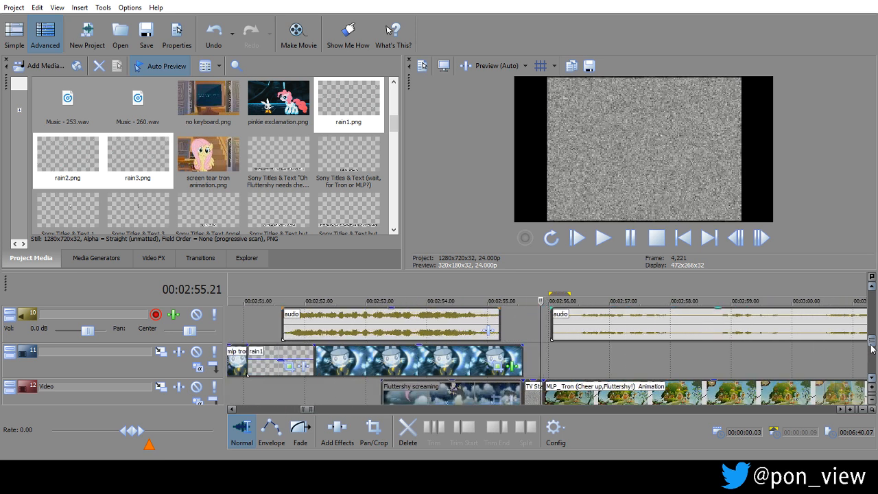
Move the rain1 event along track 11 so it starts at about 00:02:56.
drag(287, 351, 581, 355)
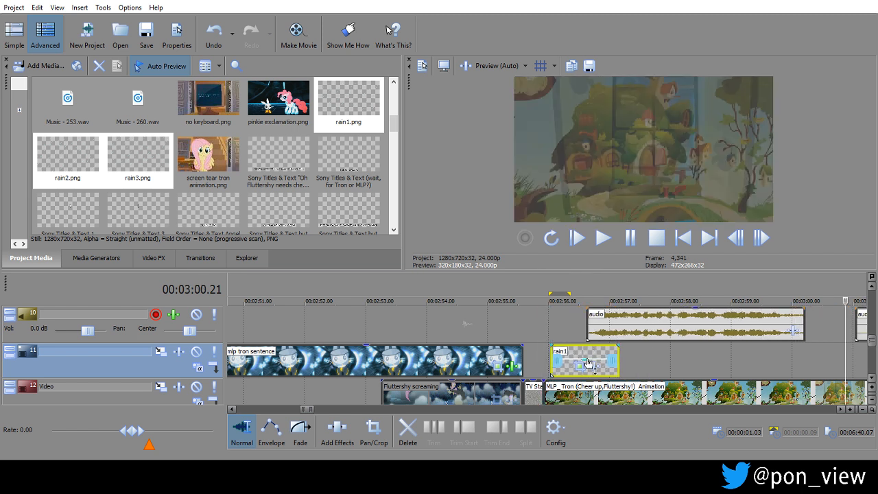
click(586, 352)
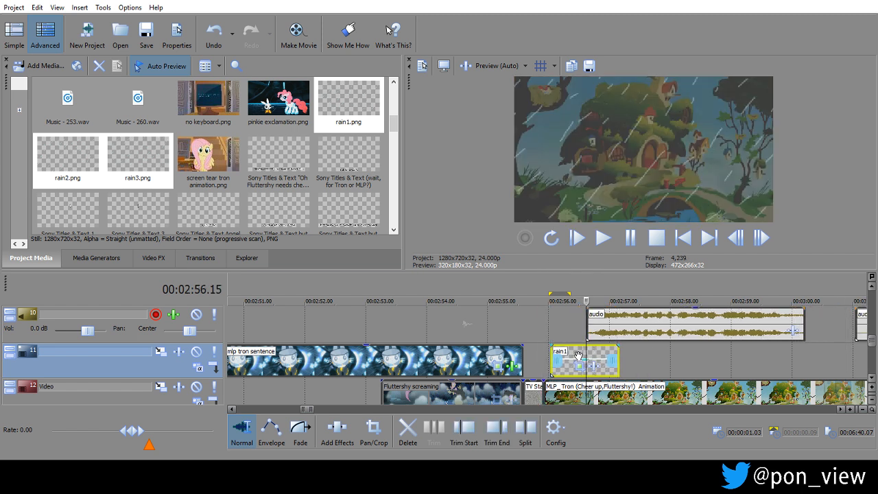
Move the displaced rain2 event from track 9 up to track 7 so it starts at 00:02:55.22.
click(872, 285)
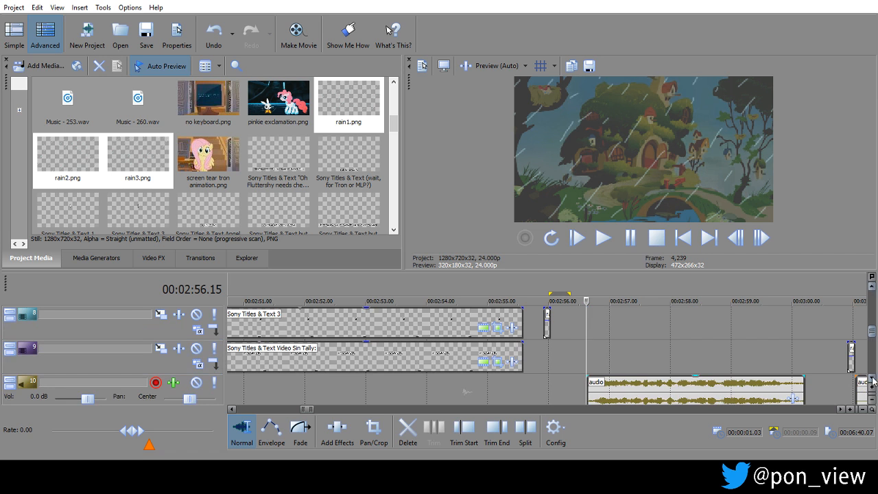
click(851, 353)
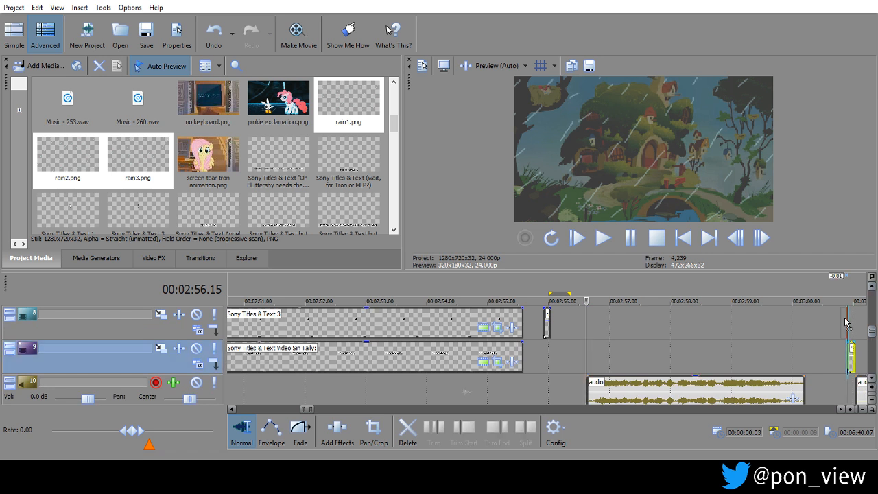
drag(844, 317, 844, 318)
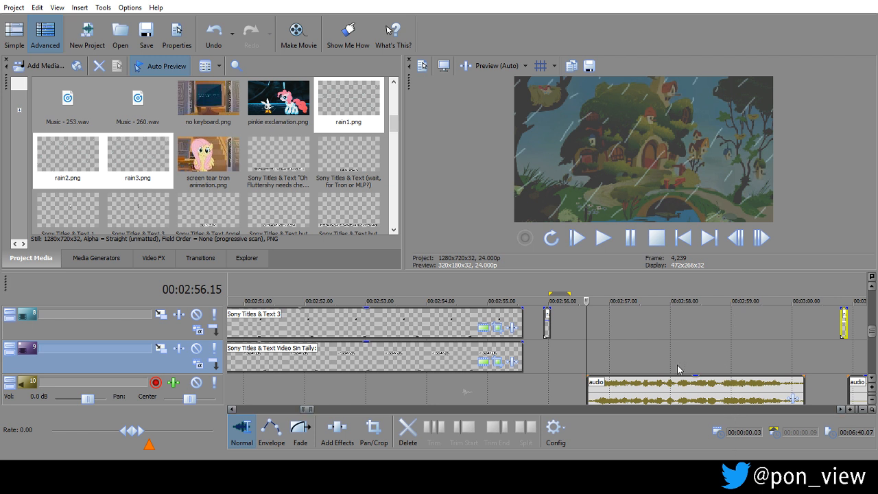
click(674, 387)
scroll(673, 387, down, 2)
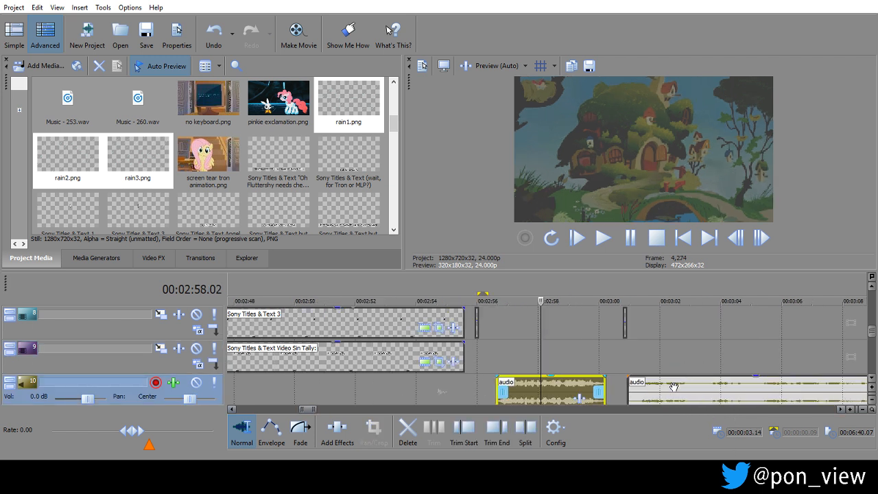
mouse_move(359, 355)
mouse_down()
mouse_move(388, 355)
mouse_move(358, 354)
mouse_move(367, 352)
mouse_up()
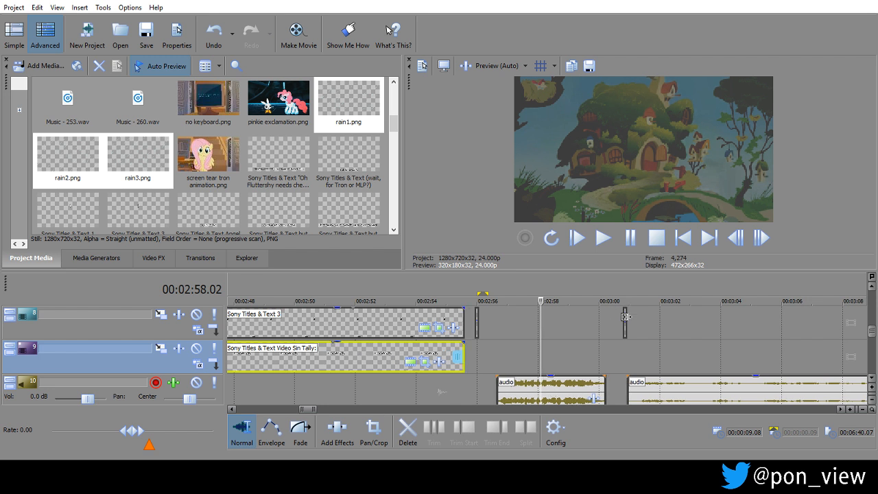
drag(625, 317, 477, 362)
Move the rain1 event from track 11 up to track 6 so it starts at 00:02:55.22.
click(873, 378)
click(873, 378)
click(873, 378)
click(873, 378)
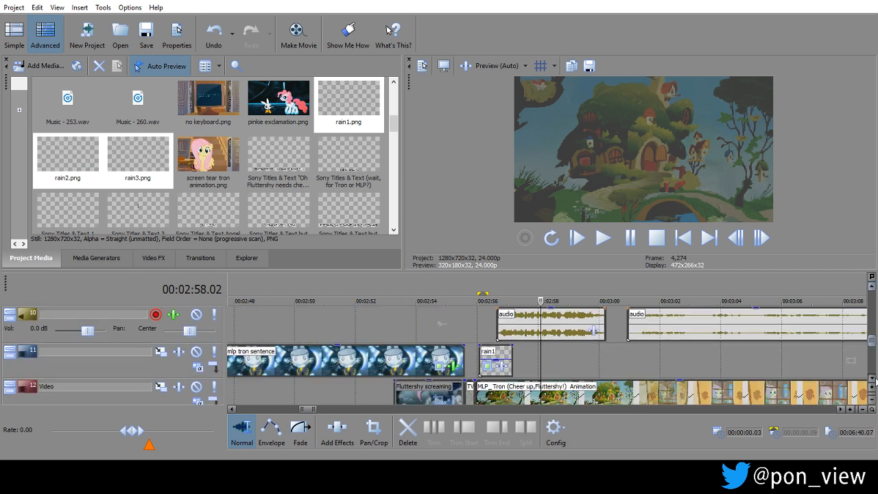
click(495, 362)
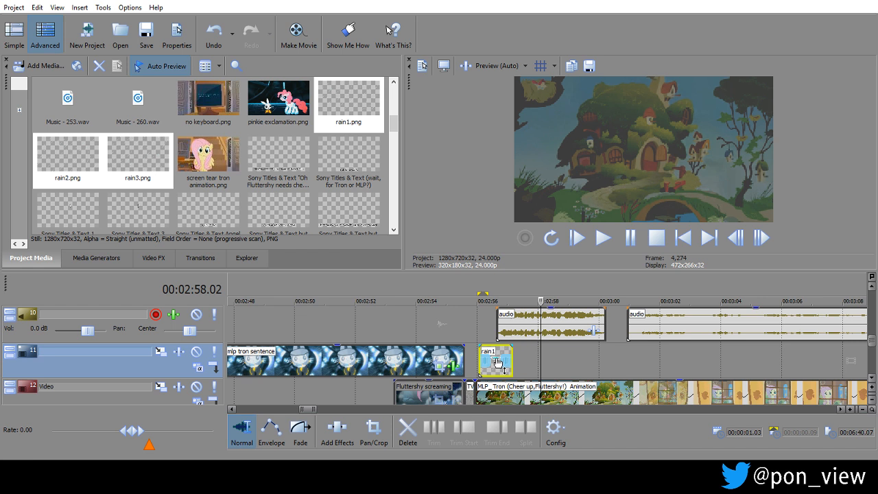
mouse_move(498, 358)
mouse_down()
mouse_move(502, 314)
mouse_move(491, 354)
mouse_up()
click(478, 333)
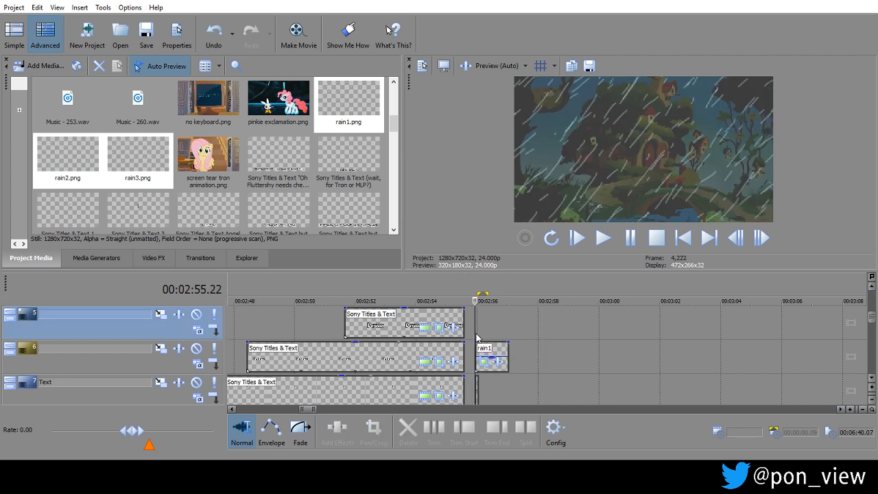
Trim the rain1, rain2 and rain3 events on tracks 6 to 8 to two frames each, ending at 00:02:56.00.
scroll(475, 331, up, 4)
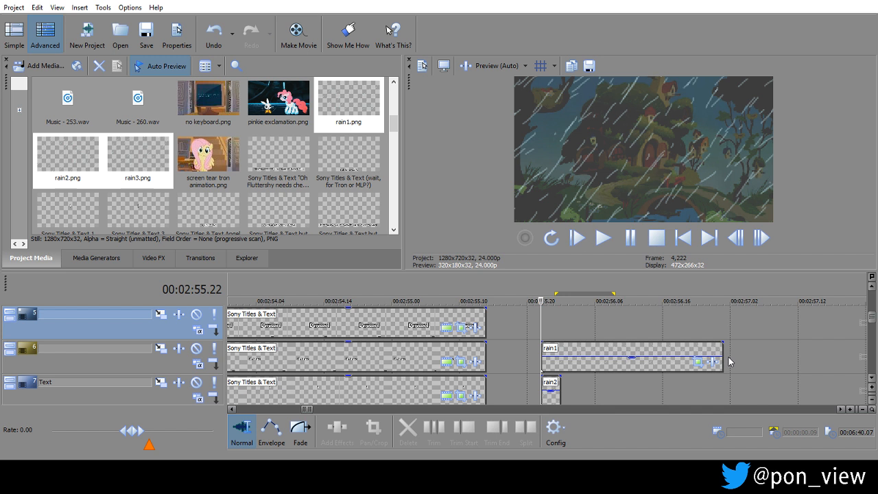
drag(722, 351, 561, 350)
click(545, 328)
scroll(547, 333, up, 3)
click(561, 384)
drag(580, 384, 561, 383)
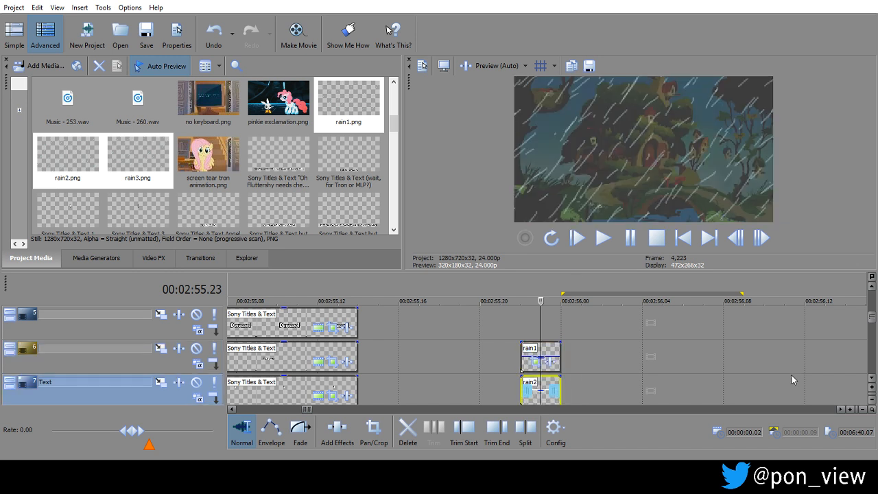
click(871, 377)
click(871, 377)
drag(582, 351, 561, 352)
click(871, 287)
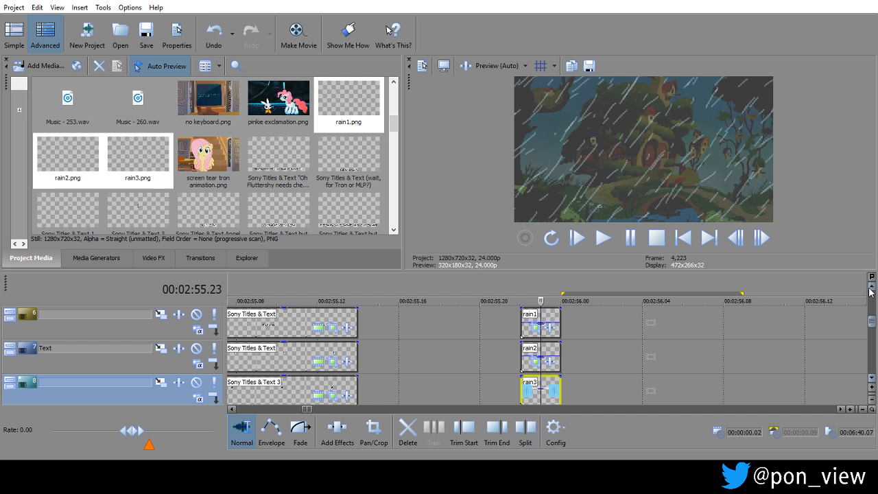
Duplicate the rain1, rain2 and rain3 events directly behind the originals, starting at 00:02:56.00 on tracks 6 to 8.
scroll(869, 288, up, 2)
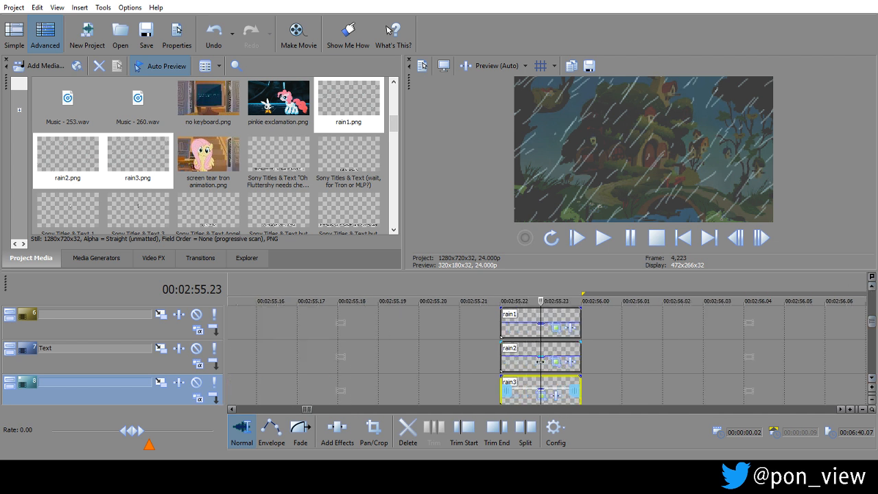
click(534, 312)
drag(536, 316, 635, 317)
drag(533, 345, 628, 347)
click(533, 382)
drag(543, 382, 627, 382)
Cut the extra rain1 event that starts at 00:02:56.02 on track 6.
click(694, 315)
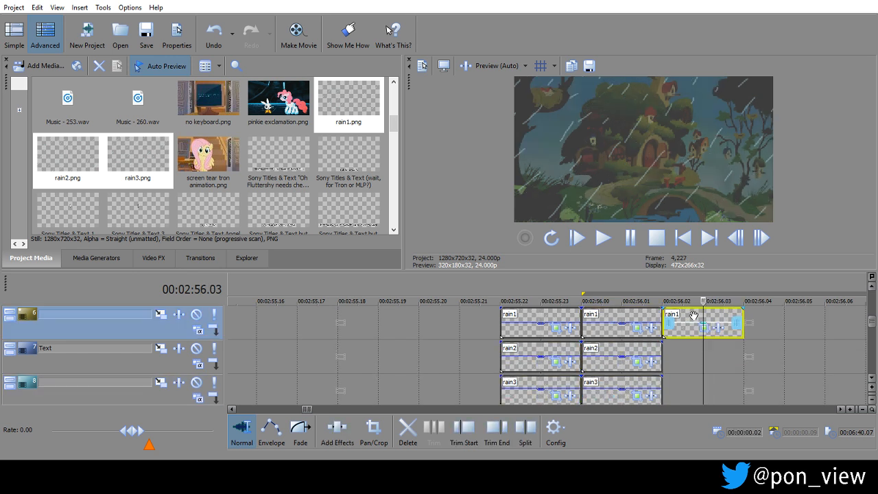
right_click(694, 315)
click(736, 204)
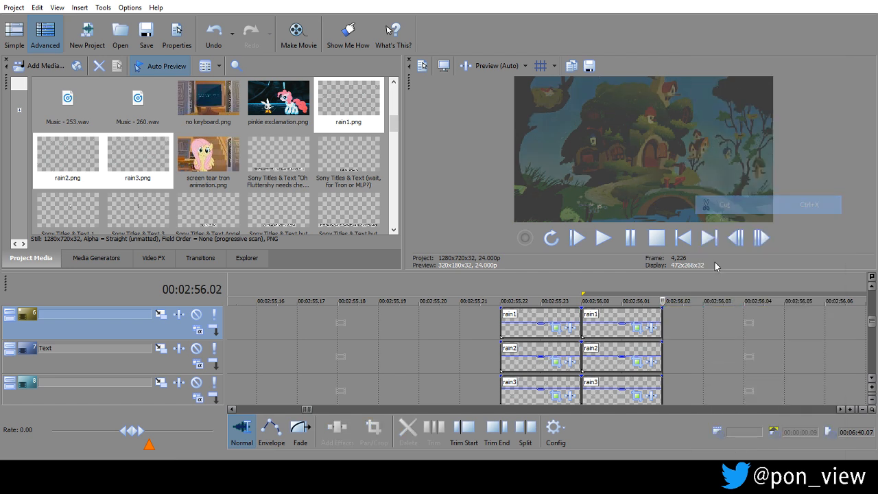
Reposition the Pan/Crop frames of the rain1 and rain2 copies at 00:02:56.00 and check the rain3 copy's Pan/Crop.
click(621, 329)
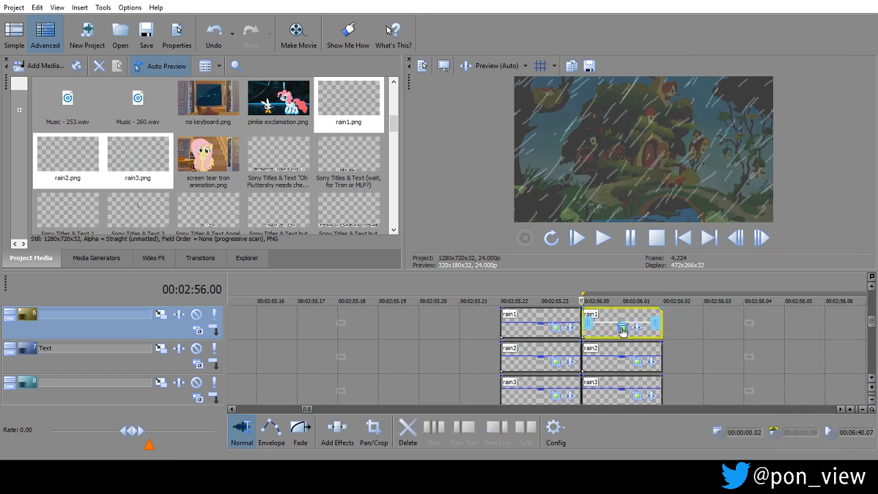
click(622, 327)
drag(531, 147, 547, 145)
click(634, 359)
mouse_move(500, 132)
mouse_down()
mouse_move(484, 131)
mouse_move(499, 155)
mouse_move(546, 179)
mouse_up()
click(631, 393)
click(739, 4)
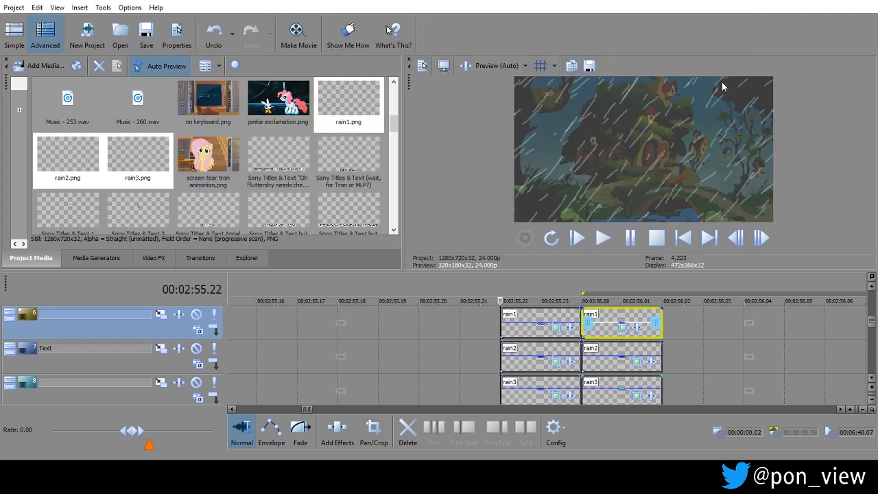
Play back the rain animation from 00:02:55.22.
key(space)
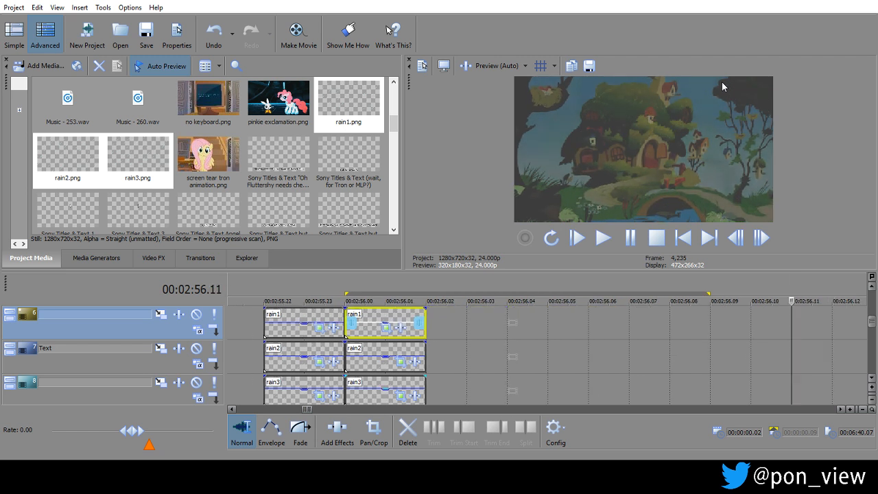
key(Down)
key(Down)
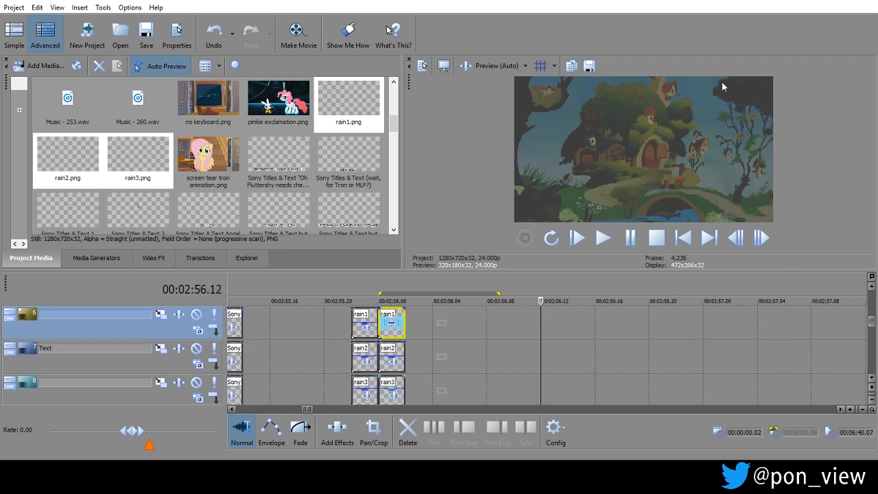
Duplicate the rain1, rain2 and rain3 events at 00:02:56.02 on tracks 6 to 8, and cut the extra rain1 copy at 00:02:56.04.
click(392, 315)
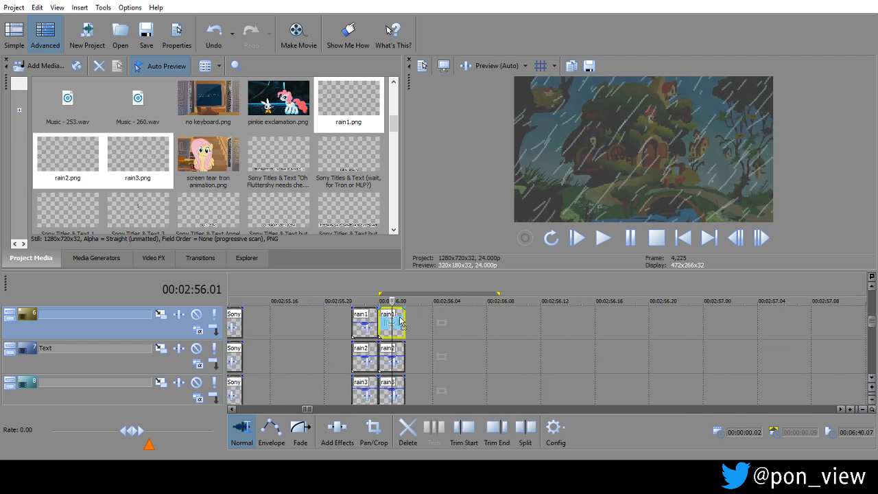
drag(416, 319, 418, 321)
ctrl+click(393, 348)
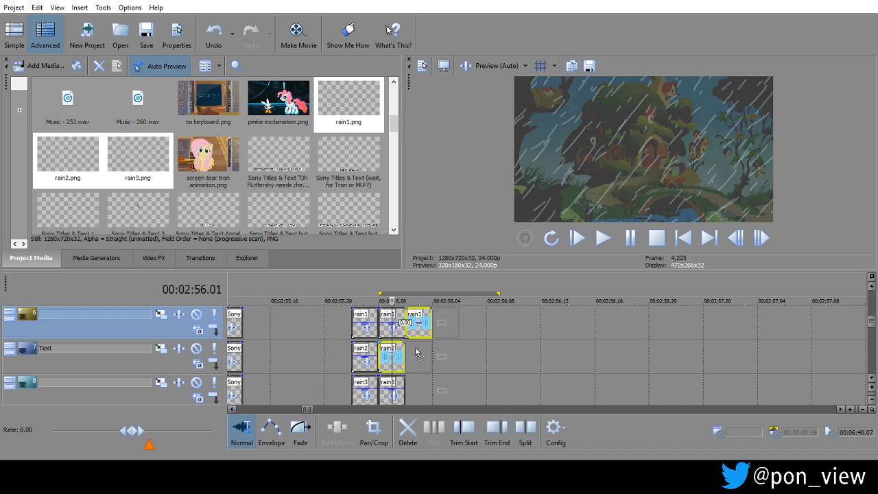
drag(421, 353, 422, 353)
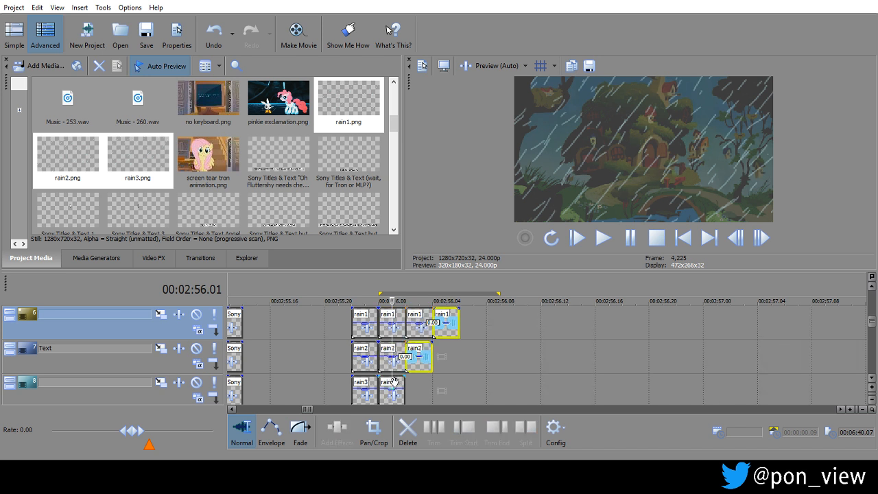
right_click(439, 312)
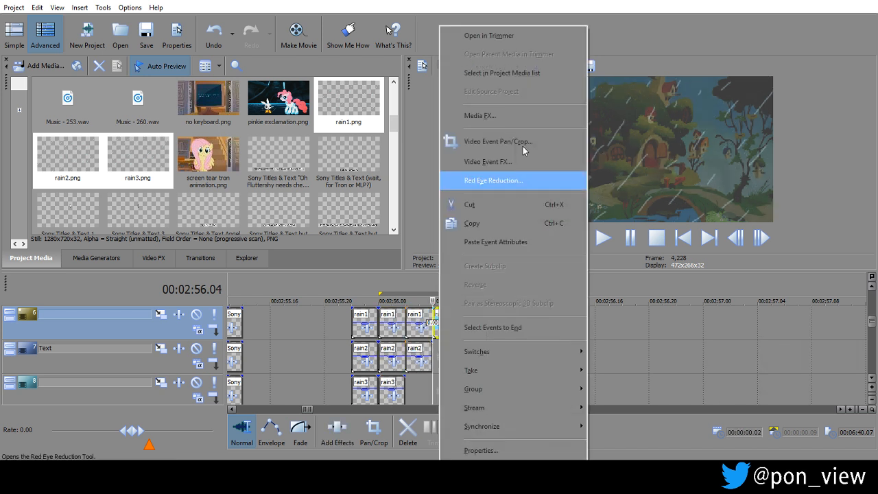
click(502, 203)
drag(391, 387, 419, 386)
scroll(407, 308, up, 5)
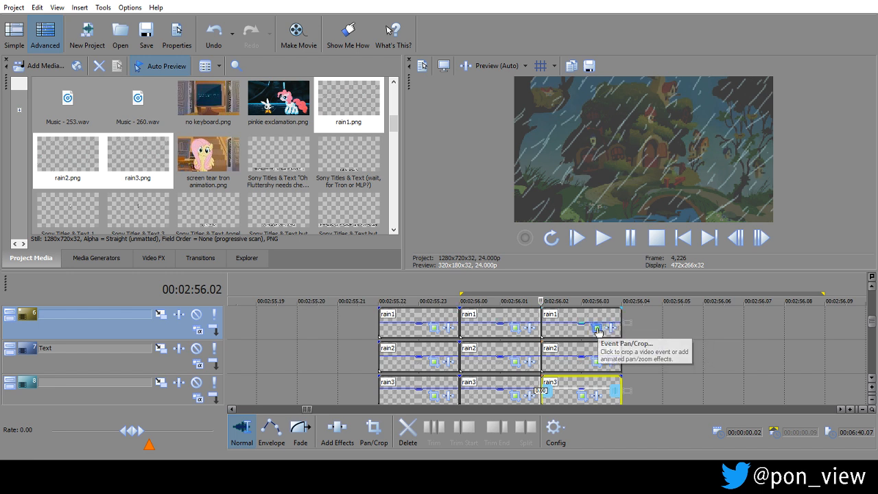
Reposition the Pan/Crop frame of the rain1 copy at 00:02:56.02 against the upper edge of the image.
click(615, 327)
mouse_move(555, 148)
mouse_down()
mouse_move(515, 149)
mouse_move(541, 145)
mouse_move(529, 149)
mouse_move(565, 165)
mouse_move(559, 159)
mouse_up()
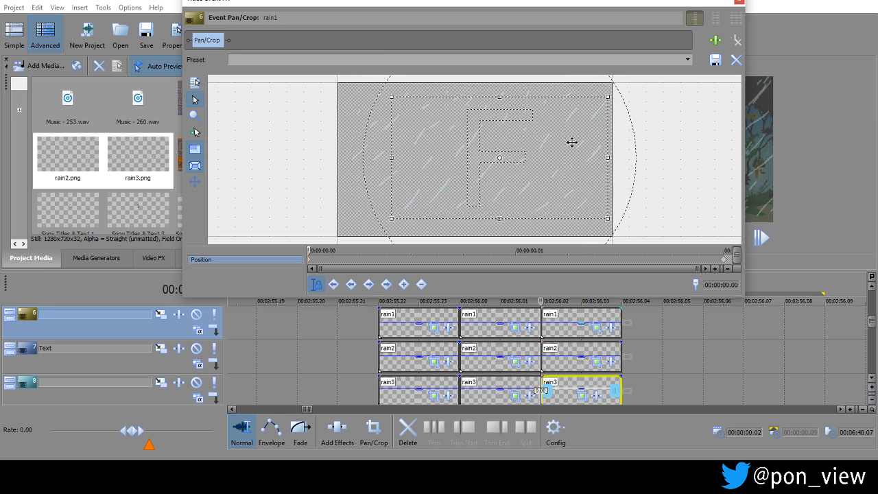
click(739, 2)
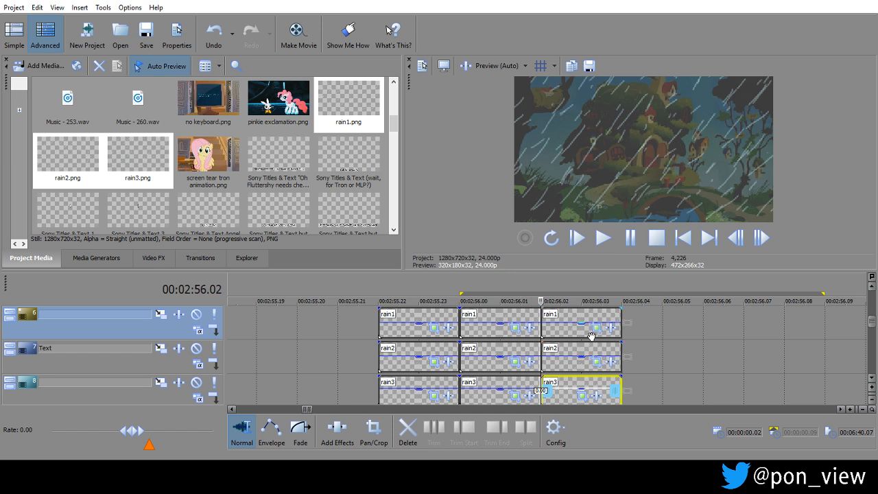
click(596, 328)
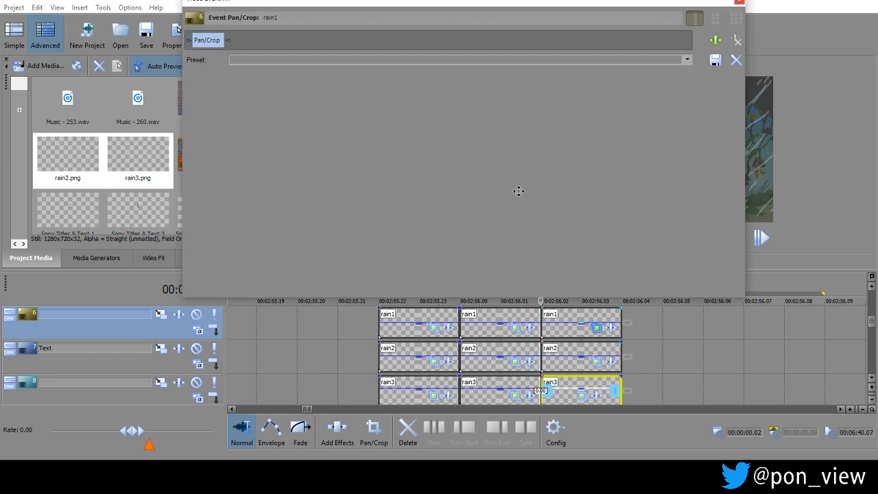
drag(527, 189, 504, 175)
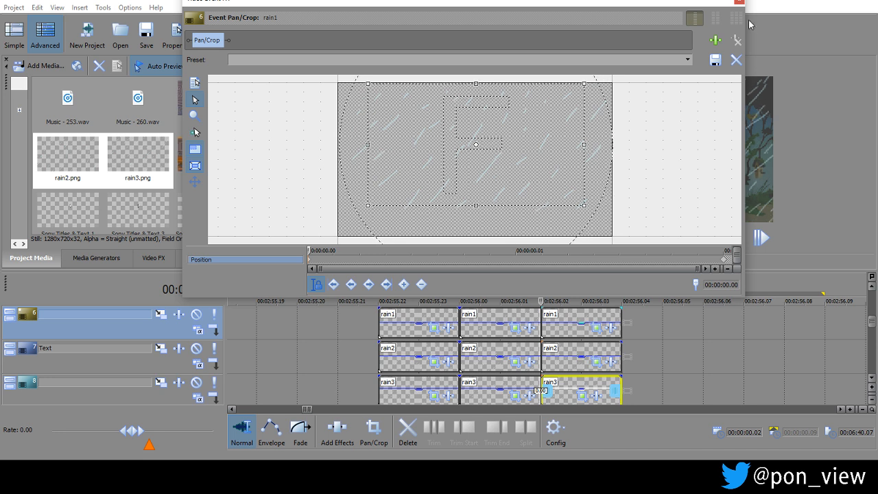
click(739, 2)
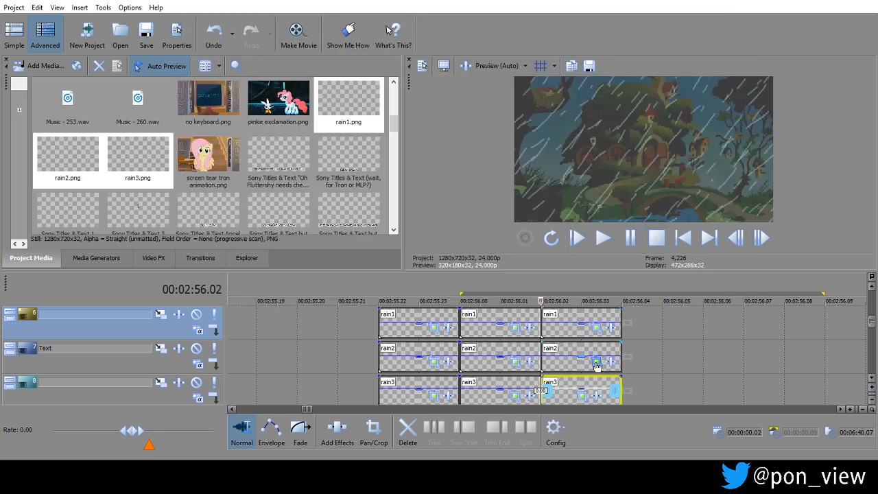
Shift the Pan/Crop frame of the rain2 copy at 00:02:56.02 to the upper-left corner of the image.
click(597, 363)
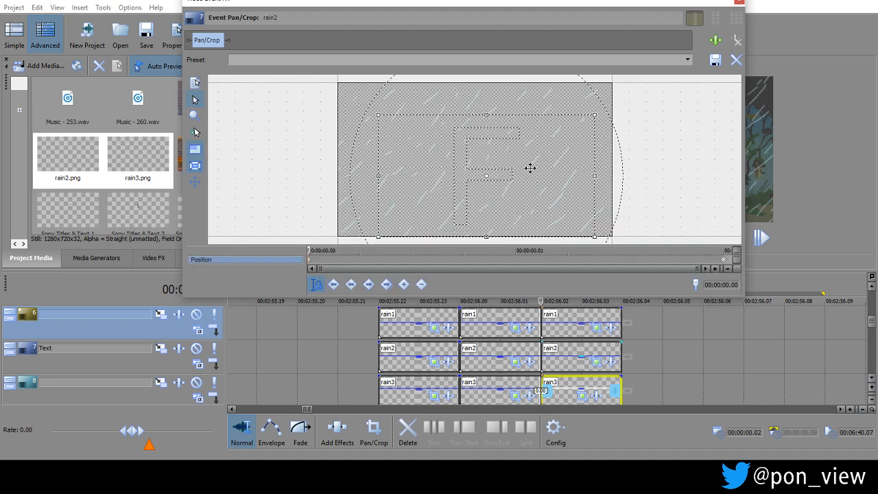
mouse_move(515, 164)
mouse_down()
mouse_move(507, 147)
mouse_move(480, 133)
mouse_up()
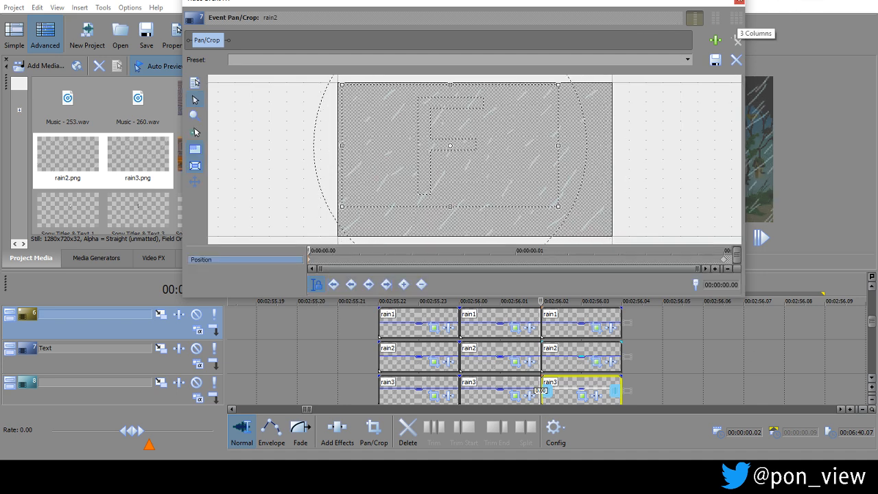
click(739, 3)
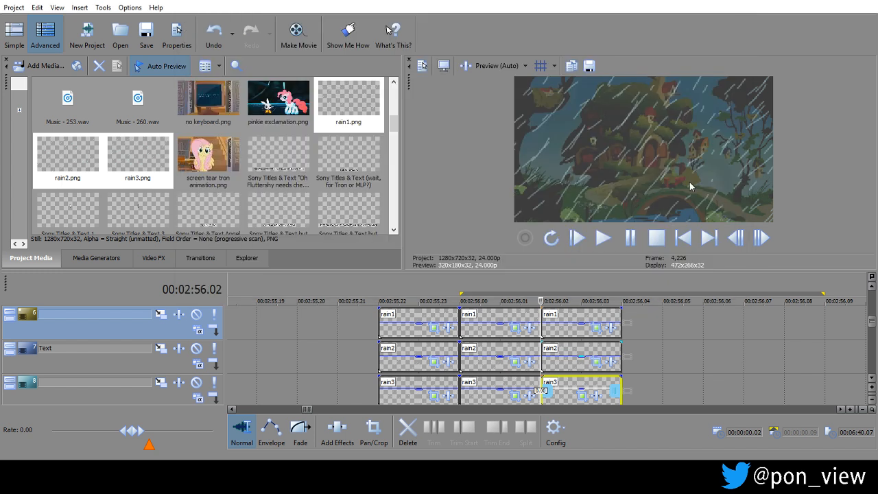
click(419, 323)
ctrl+click(475, 319)
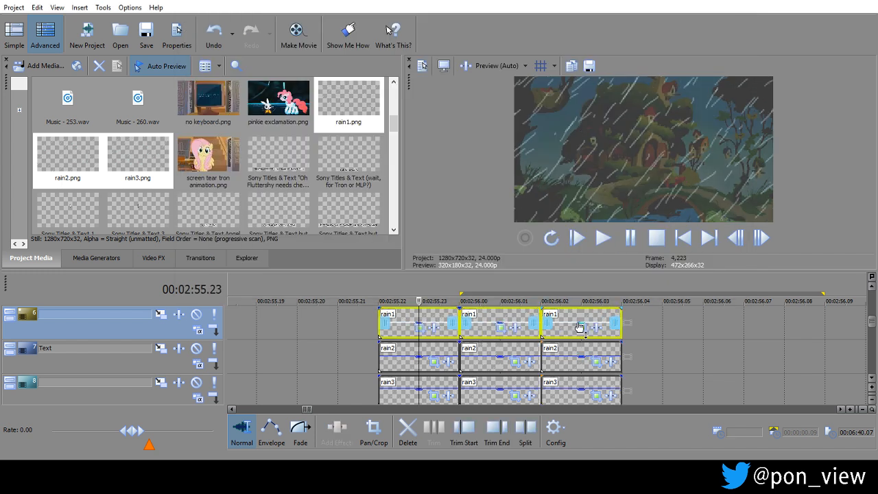
click(489, 358)
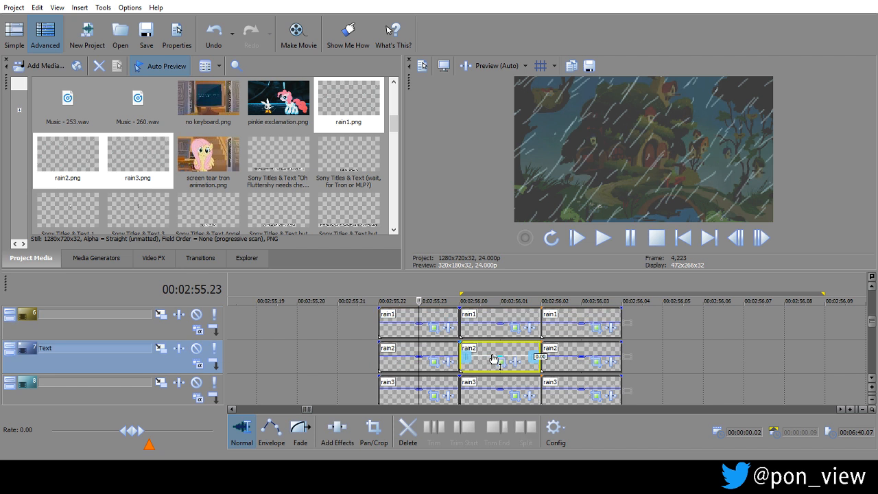
Duplicate all nine rain events from 00:02:55.22 on tracks 6 to 8 directly behind themselves, starting at 00:02:56.04.
ctrl+click(430, 319)
ctrl+click(495, 316)
ctrl+click(589, 315)
ctrl+click(574, 349)
ctrl+click(436, 350)
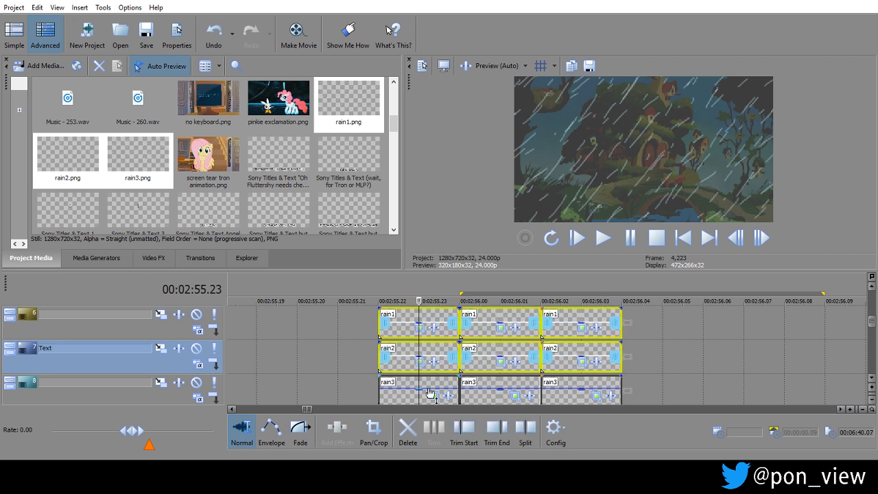
ctrl+click(429, 382)
ctrl+click(503, 381)
ctrl+click(543, 381)
drag(430, 314, 663, 317)
Keep duplicating the six-frame block of nine rain events along tracks 6 to 8, from 00:02:56.10 to about 00:02:57.17.
scroll(821, 325, right, 3)
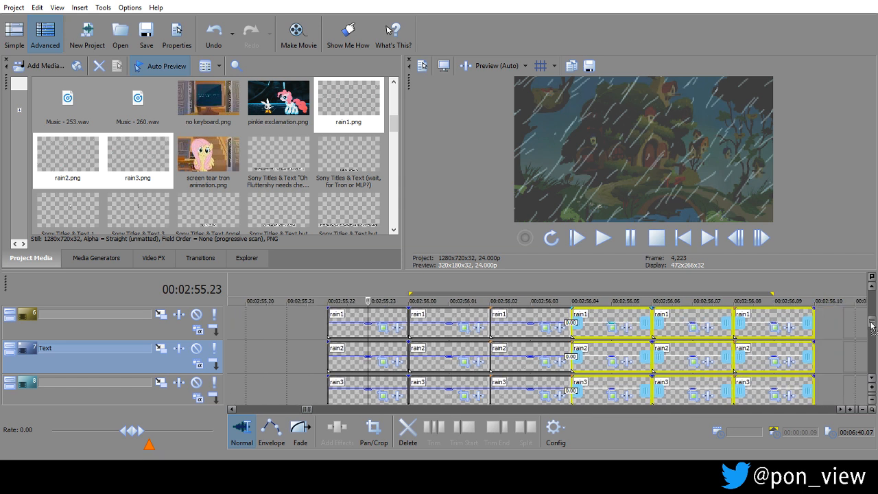
drag(543, 315, 784, 315)
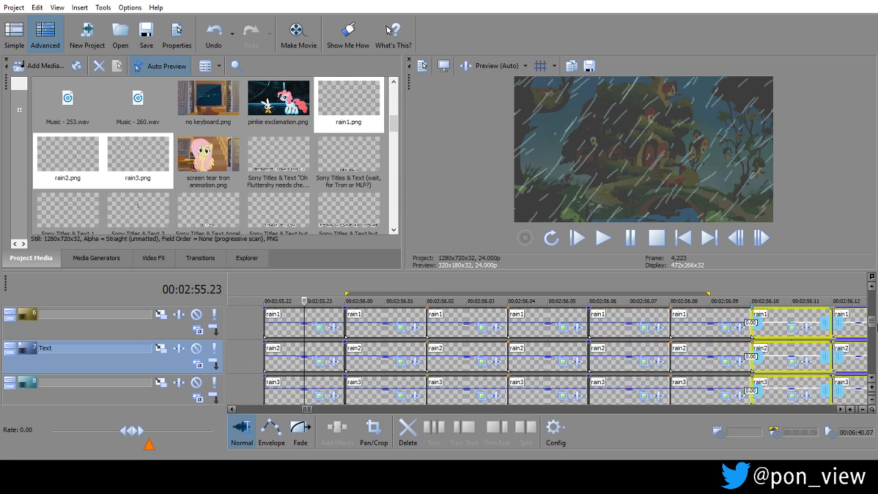
scroll(857, 329, right, 6)
scroll(876, 334, right, 1)
drag(491, 324, 774, 328)
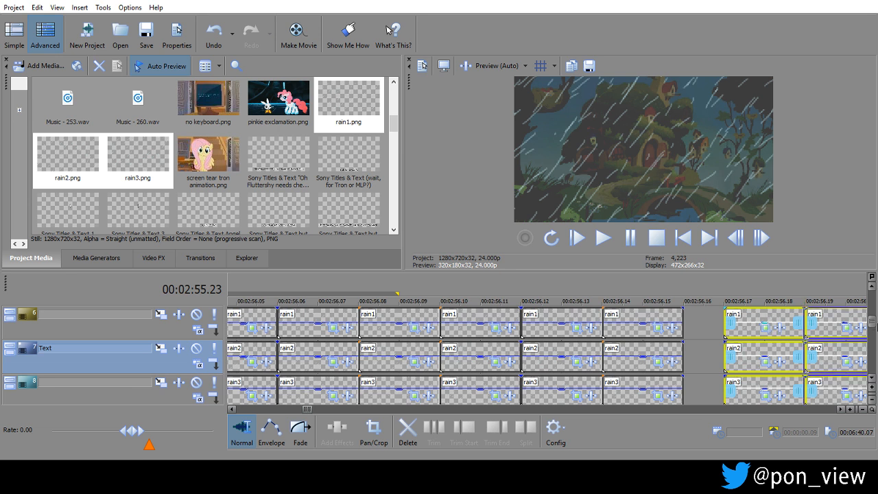
scroll(768, 320, right, 4)
drag(760, 328, 755, 308)
scroll(813, 318, right, 5)
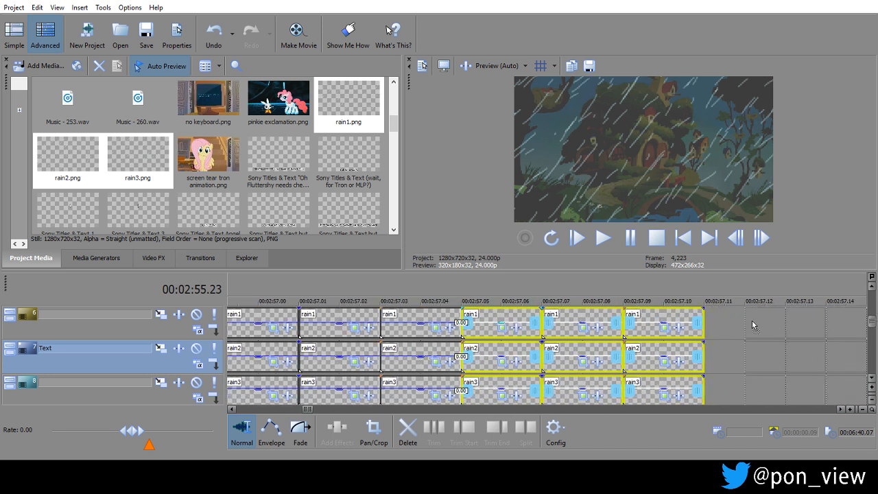
Close the one-frame gap at 00:02:56.16 by shifting the following rain1, rain2 and rain3 events one frame earlier on tracks 6 to 8.
scroll(751, 321, down, 5)
scroll(751, 319, down, 2)
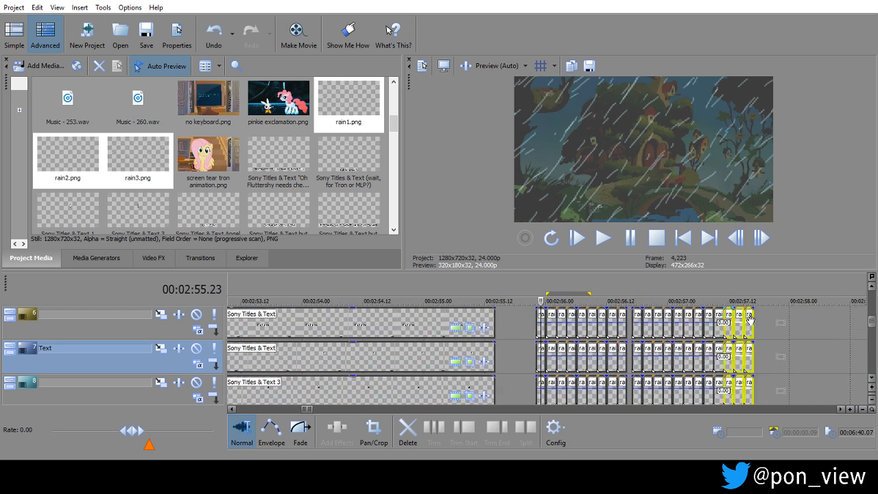
drag(636, 316, 632, 318)
drag(636, 350, 632, 352)
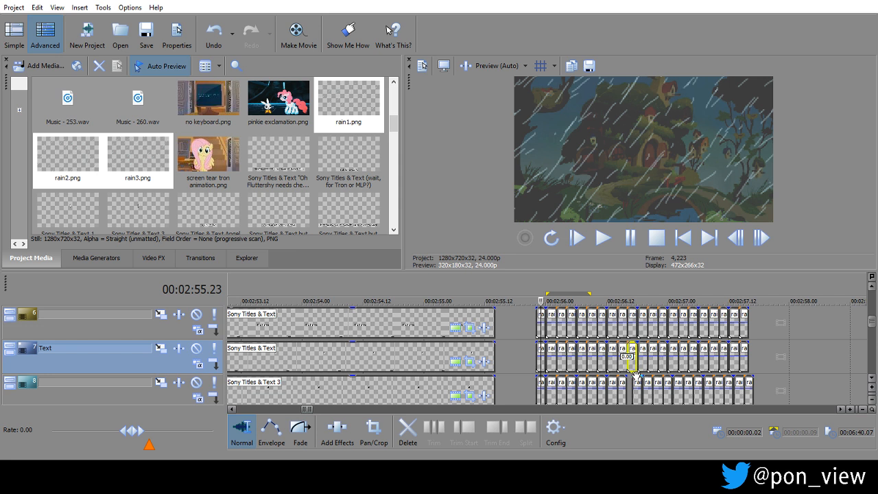
drag(637, 385, 631, 385)
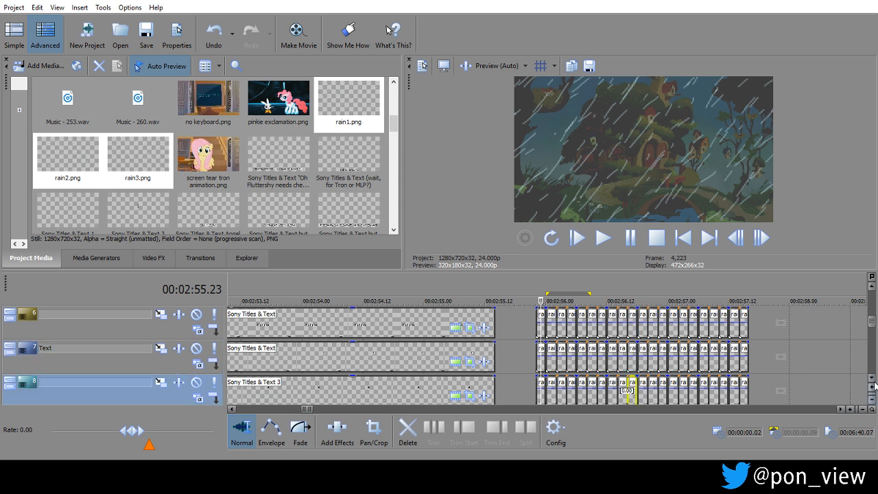
scroll(874, 389, down, 5)
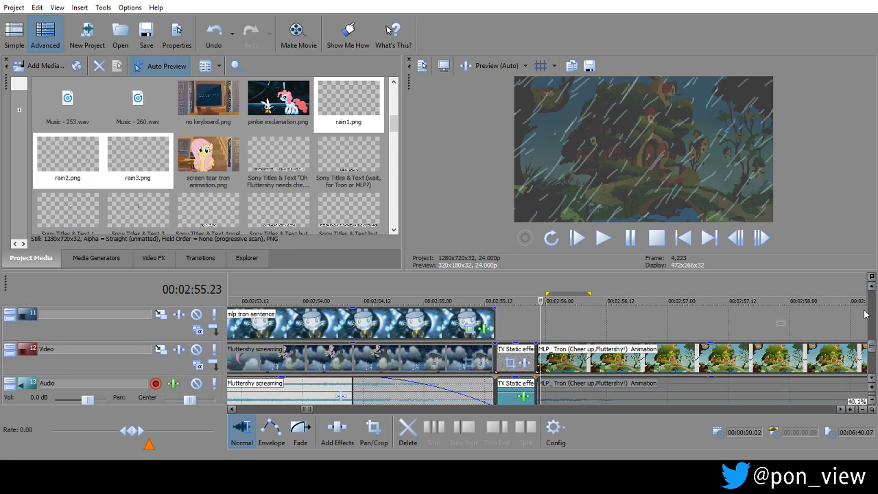
scroll(871, 285, up, 5)
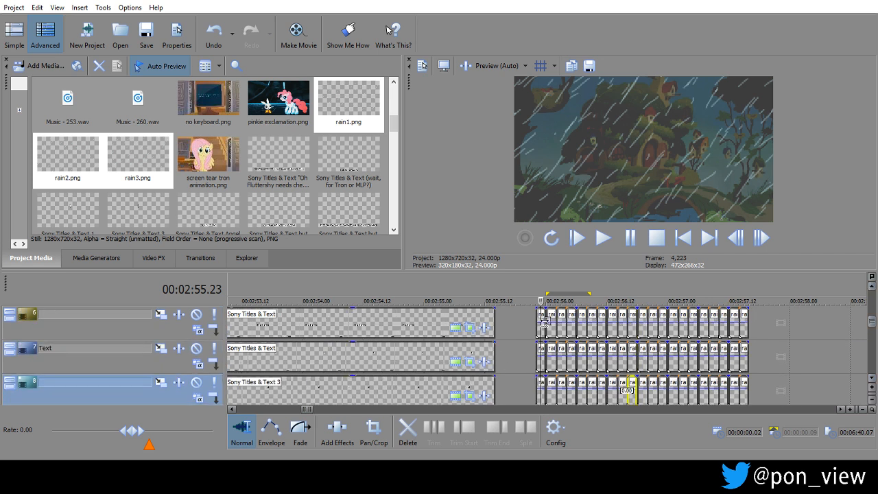
click(557, 320)
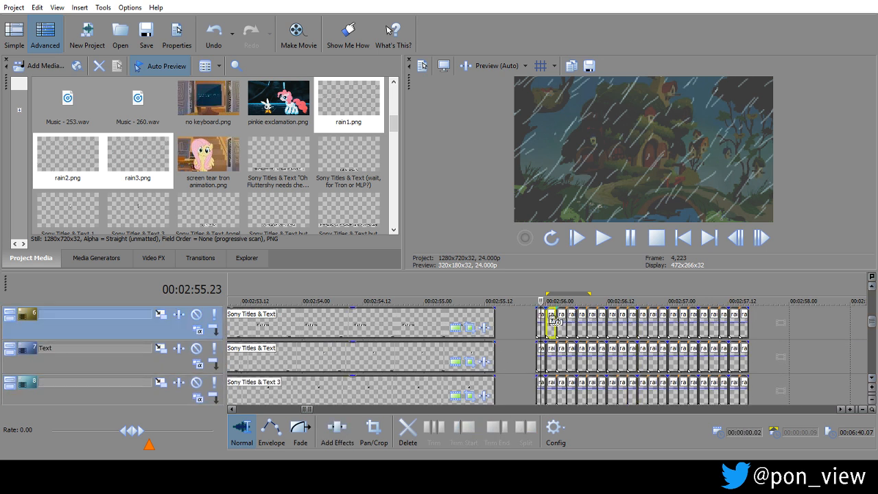
click(541, 317)
drag(562, 316, 702, 317)
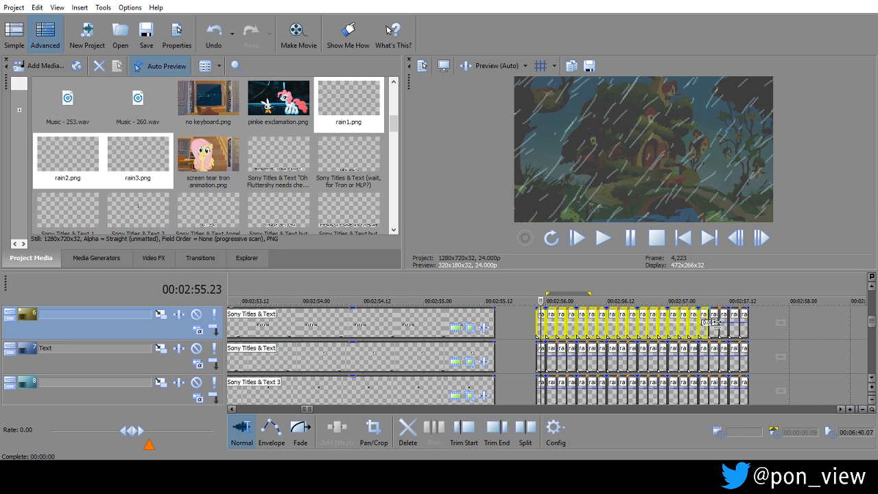
Duplicate the last nine rain events on each of tracks 6 to 8 directly behind themselves, starting at about 00:02:57.16.
ctrl+click(713, 320)
click(725, 319)
ctrl+click(733, 317)
ctrl+click(712, 315)
ctrl+click(691, 317)
ctrl+click(682, 314)
ctrl+click(673, 315)
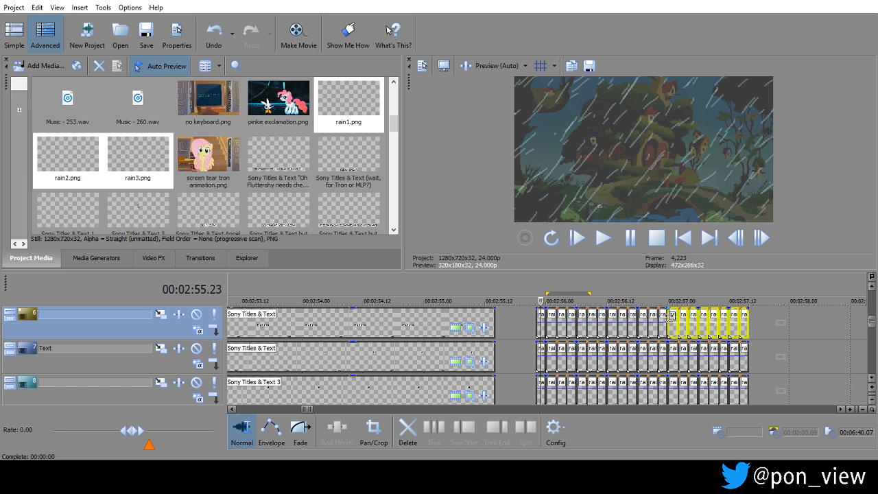
ctrl+click(661, 316)
ctrl+click(662, 348)
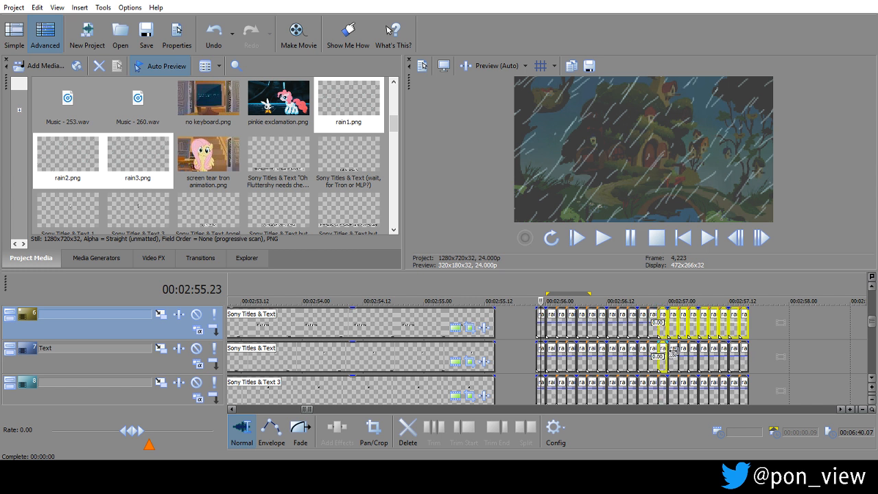
ctrl+click(677, 348)
ctrl+click(686, 348)
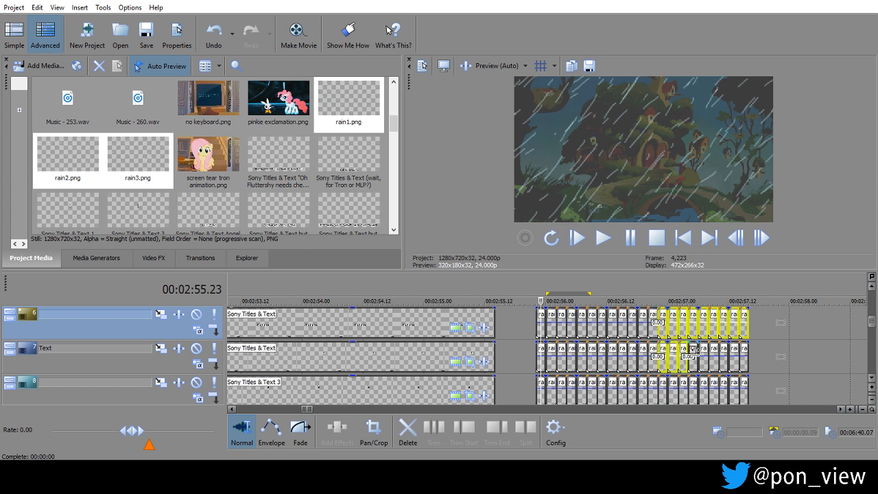
ctrl+click(693, 349)
ctrl+click(703, 349)
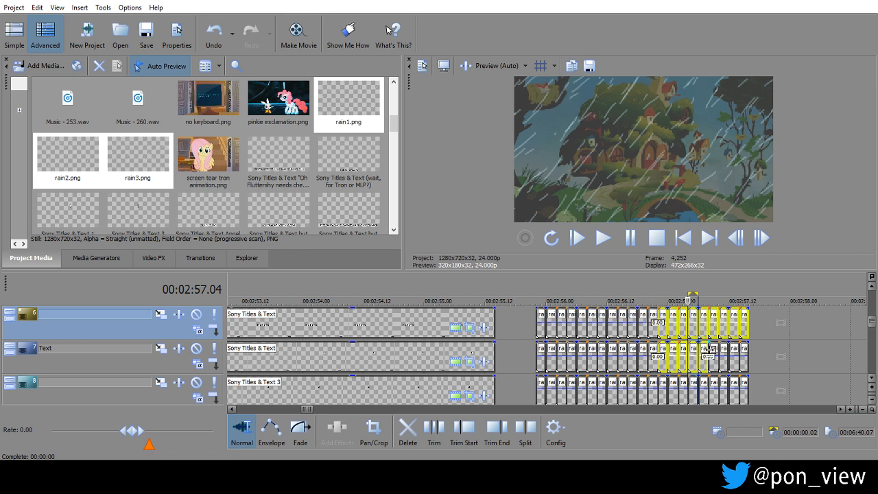
ctrl+click(713, 349)
ctrl+click(724, 349)
ctrl+click(734, 350)
ctrl+click(744, 349)
ctrl+click(745, 380)
ctrl+click(724, 381)
ctrl+click(713, 381)
ctrl+click(691, 381)
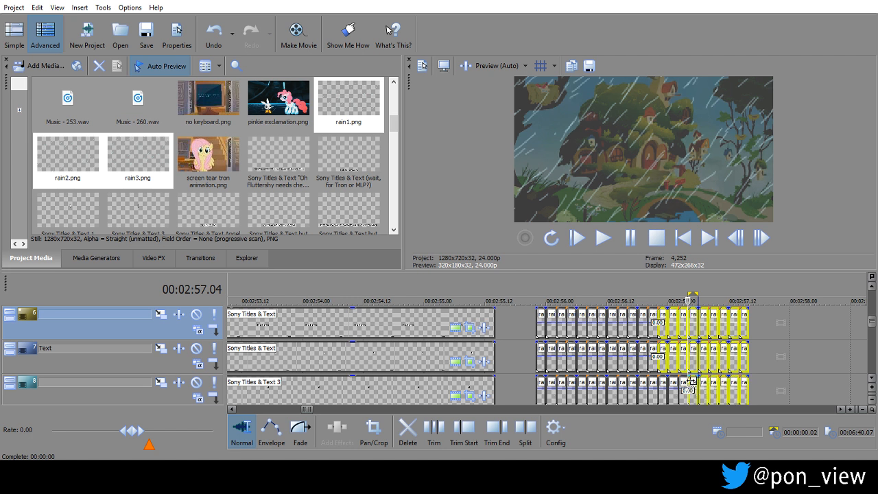
ctrl+click(682, 382)
ctrl+click(672, 381)
ctrl+click(664, 381)
drag(664, 313, 754, 311)
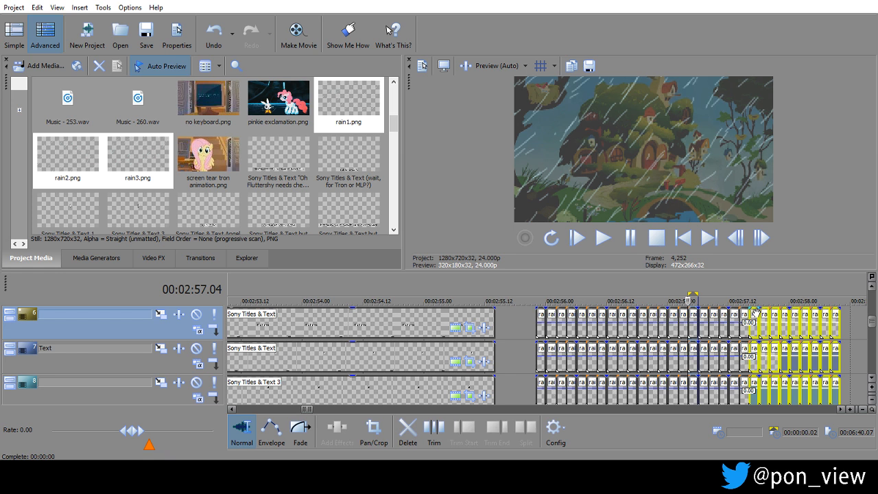
Repeat the long rain block on tracks 6 to 8 up to about 00:03:01.10, undoing the stray length change of a rain1 event.
ctrl+click(755, 313)
ctrl+click(753, 314)
drag(753, 313, 732, 312)
click(733, 314)
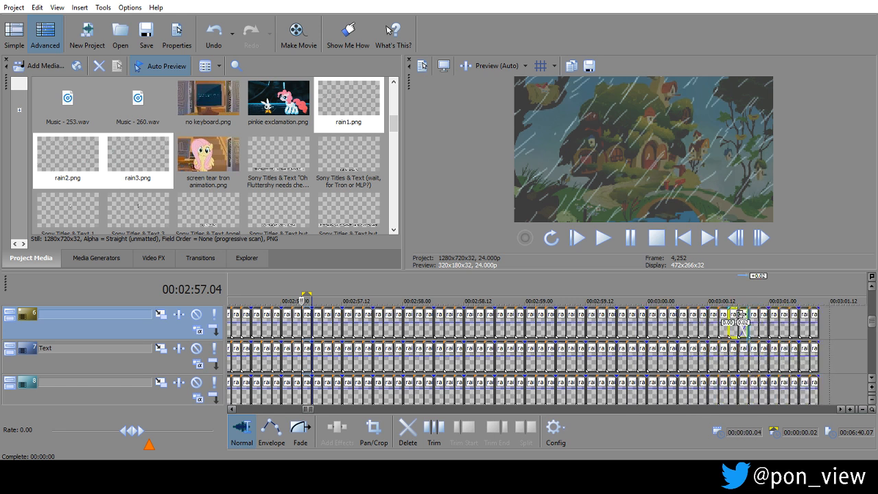
key(ctrl+z)
scroll(753, 308, down, 2)
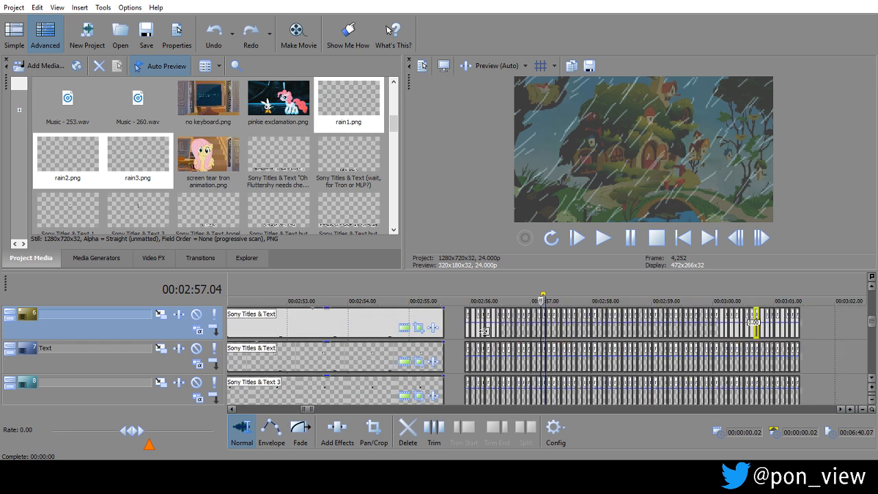
Play back the rain section and the following cottage footage against the audio, and place the cursor at the audio clip boundary at 00:03:04.18.
click(628, 237)
click(629, 237)
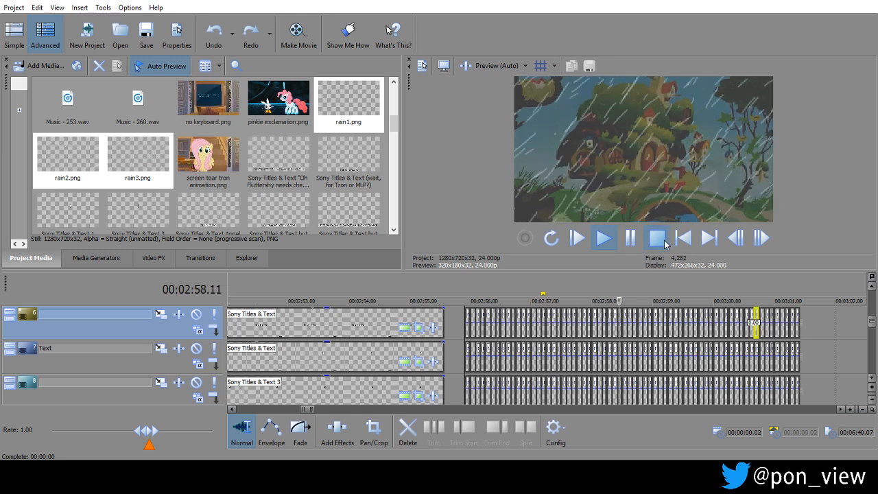
key(space)
mouse_move(876, 325)
mouse_down()
mouse_move(875, 353)
mouse_move(875, 339)
mouse_up()
drag(617, 357, 344, 363)
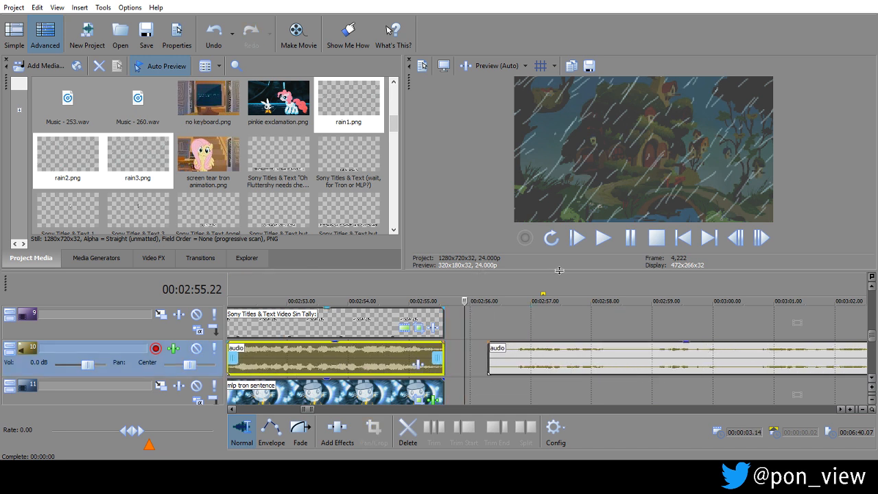
click(602, 238)
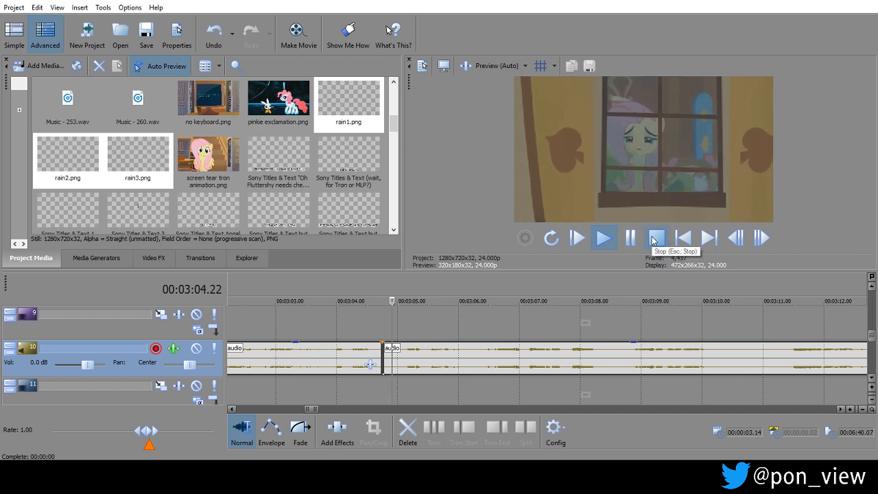
click(656, 238)
click(731, 317)
scroll(733, 319, down, 2)
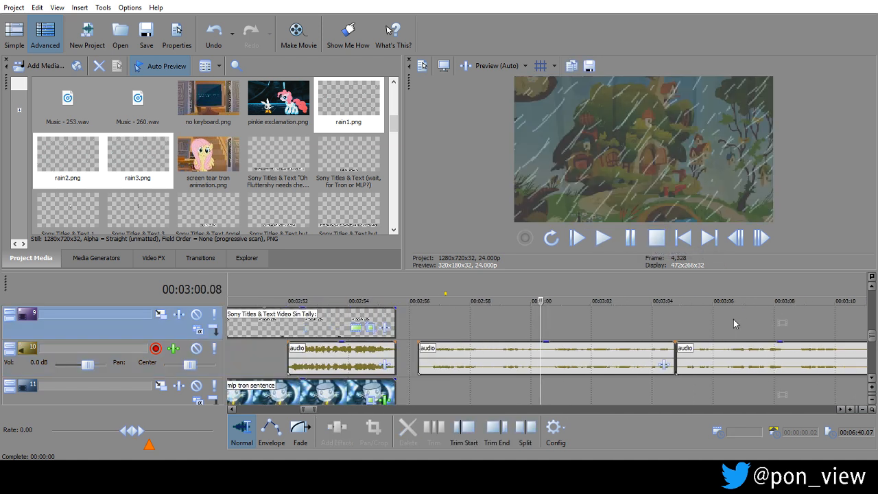
click(676, 327)
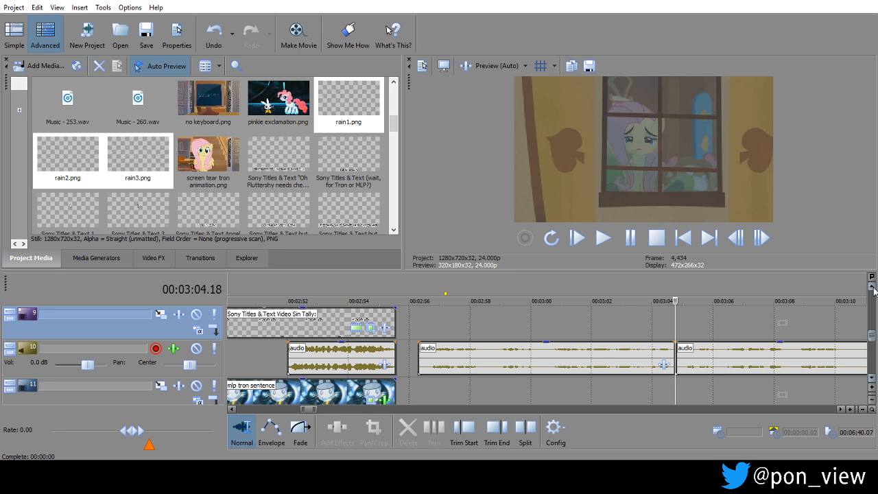
Duplicate the last 24 rain events on track 6 twice directly behind themselves, extending the rain to 00:03:05.10.
click(872, 288)
click(872, 287)
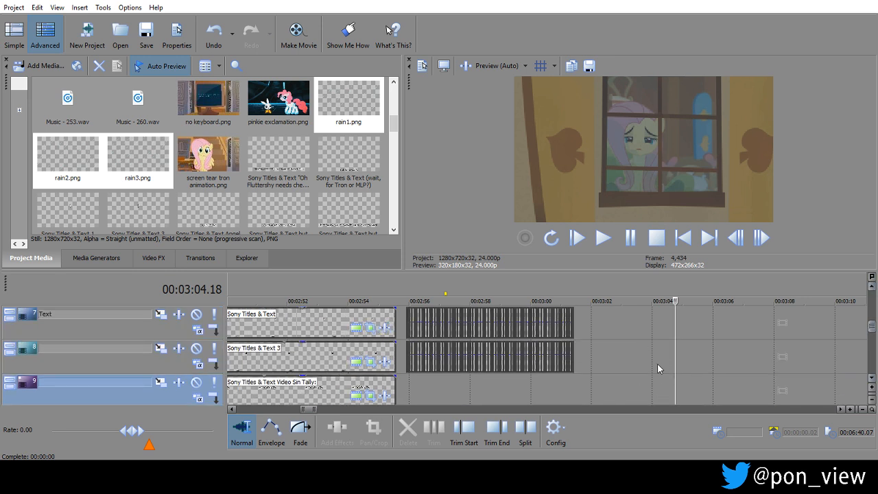
click(551, 385)
scroll(551, 386, up, 4)
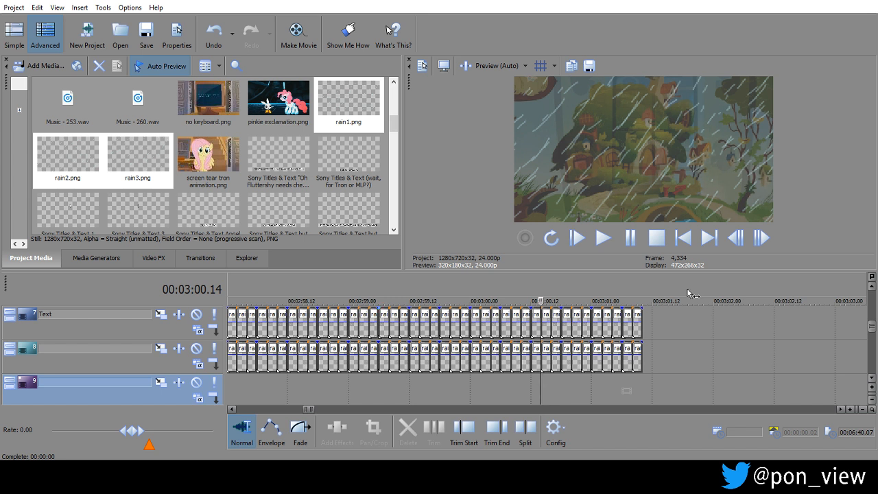
click(872, 288)
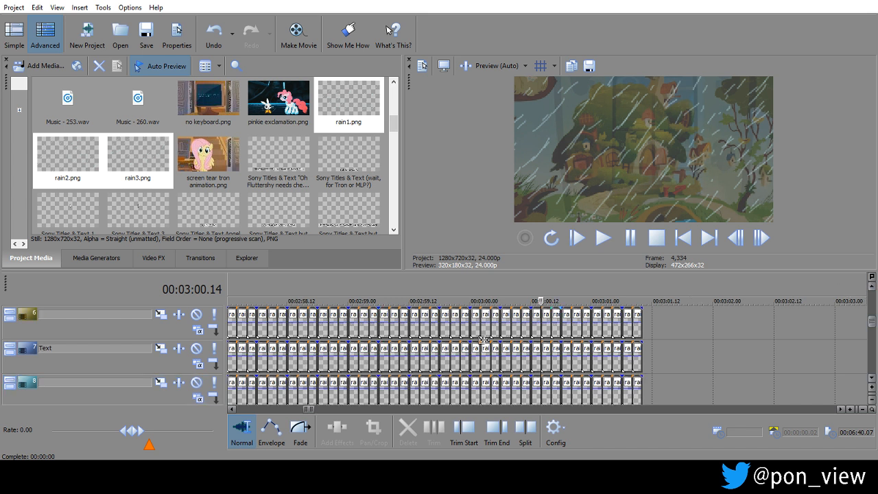
click(412, 314)
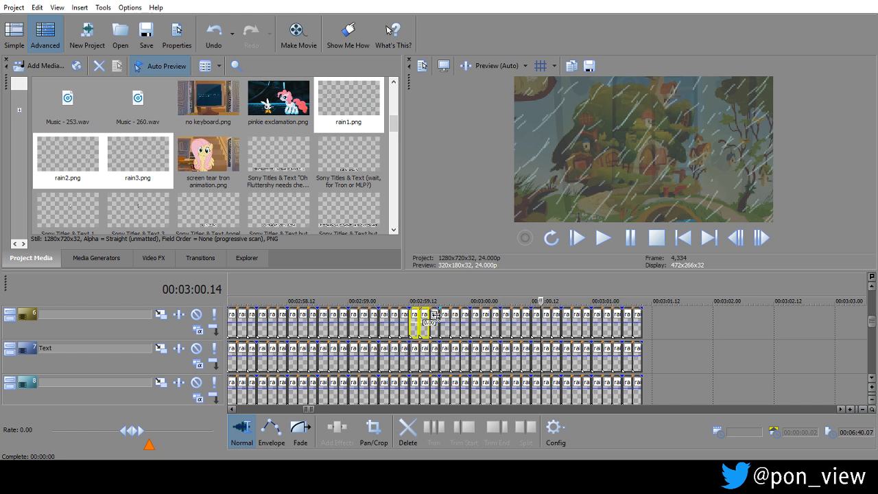
ctrl+click(435, 314)
ctrl+click(445, 315)
ctrl+click(456, 315)
ctrl+click(467, 314)
ctrl+click(476, 315)
ctrl+click(487, 315)
ctrl+click(497, 315)
ctrl+click(508, 315)
ctrl+click(518, 315)
ctrl+click(528, 315)
ctrl+click(545, 315)
ctrl+click(554, 315)
ctrl+click(563, 315)
ctrl+click(568, 315)
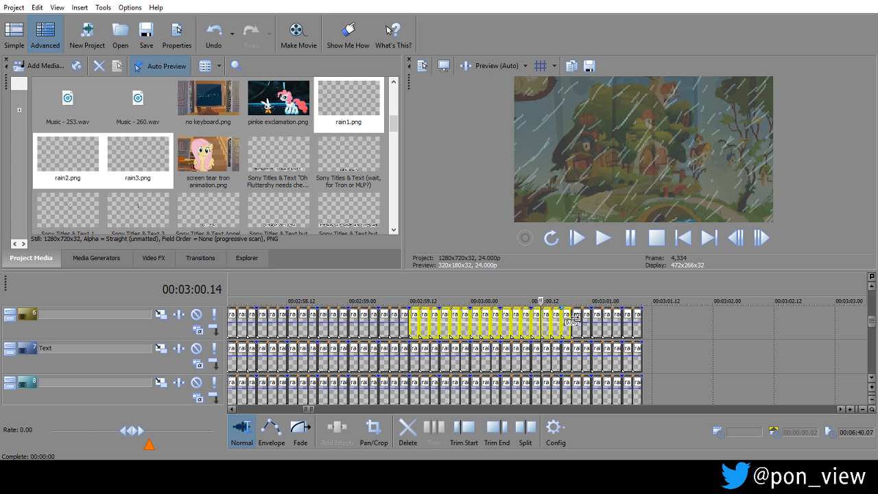
ctrl+click(577, 315)
ctrl+click(587, 315)
ctrl+click(596, 315)
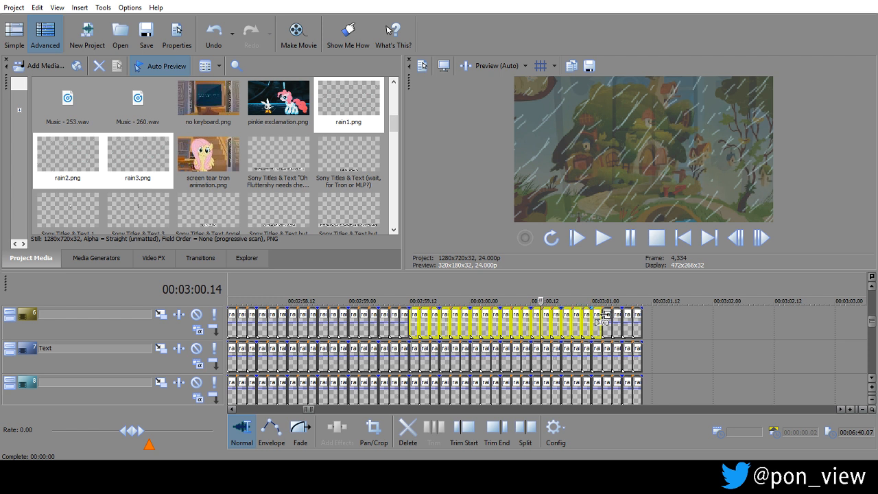
ctrl+click(607, 314)
ctrl+click(616, 315)
ctrl+click(626, 315)
ctrl+click(637, 315)
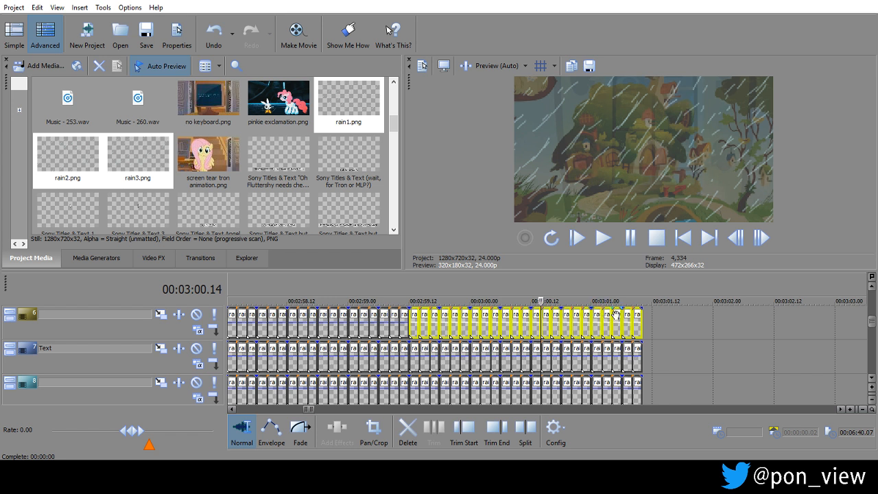
ctrl+click(404, 313)
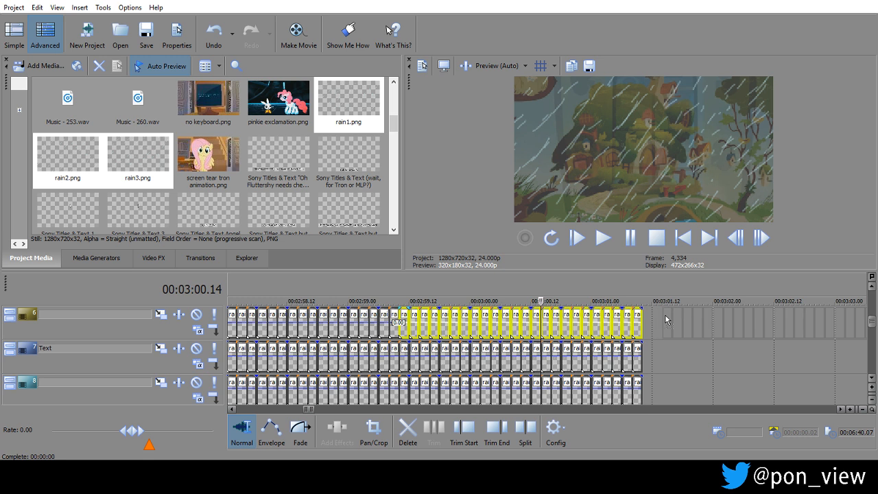
drag(647, 316, 472, 357)
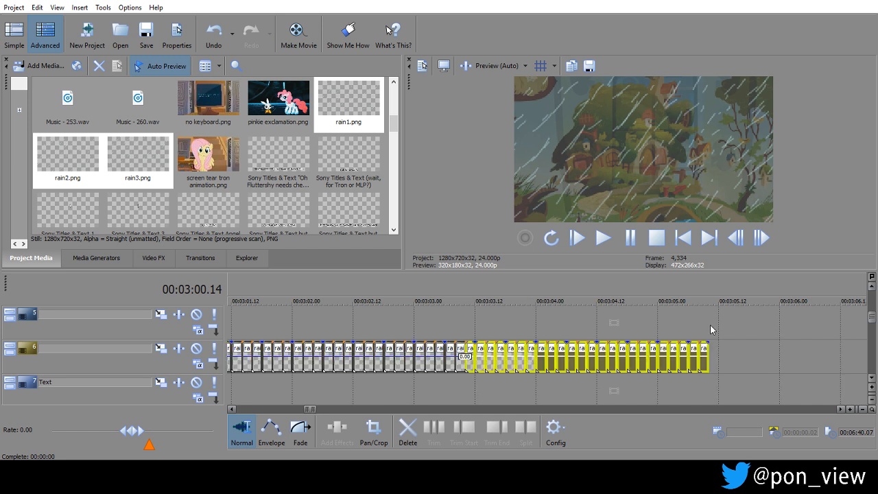
click(706, 324)
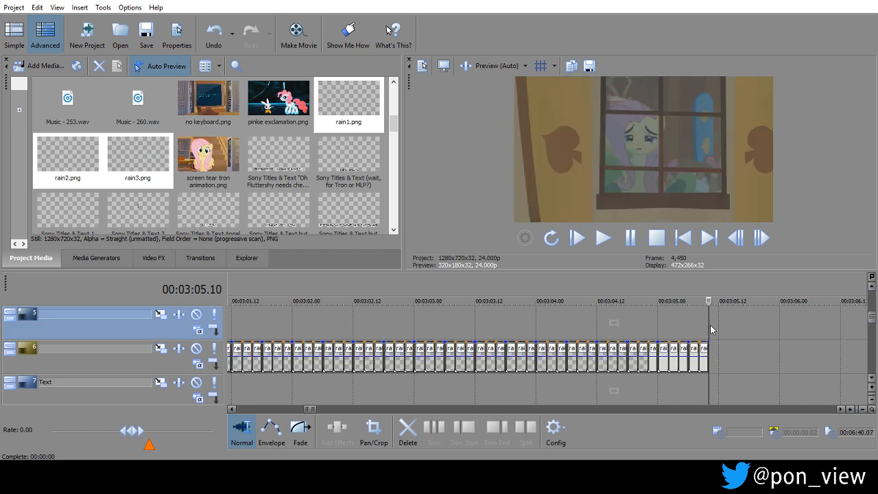
Repeat the last nine rain events on track 6 from 00:03:05.10 to about 00:03:08.10, undoing the misplaced copies.
ctrl+click(683, 347)
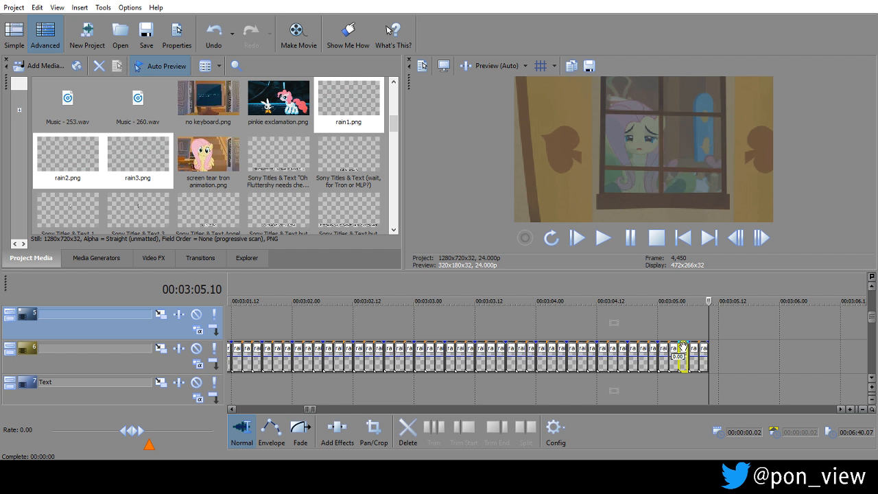
ctrl+click(693, 348)
ctrl+click(703, 348)
ctrl+click(663, 348)
ctrl+click(652, 349)
ctrl+click(641, 349)
ctrl+click(633, 348)
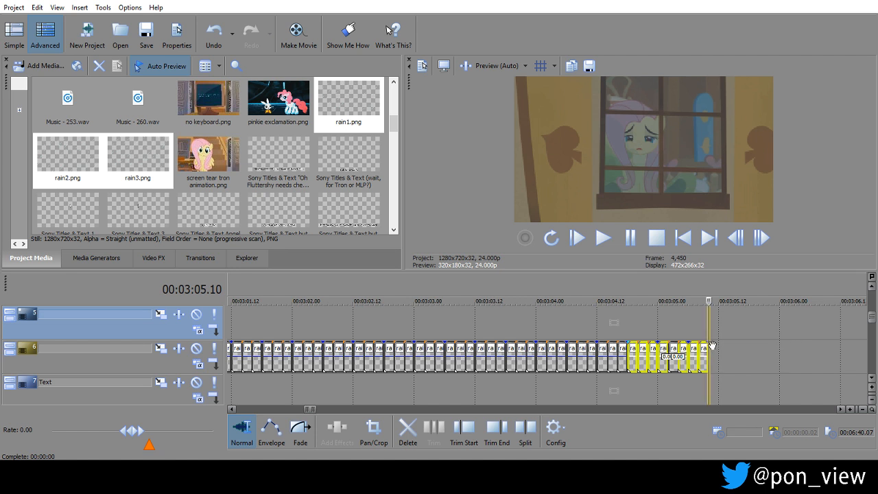
drag(706, 351, 784, 355)
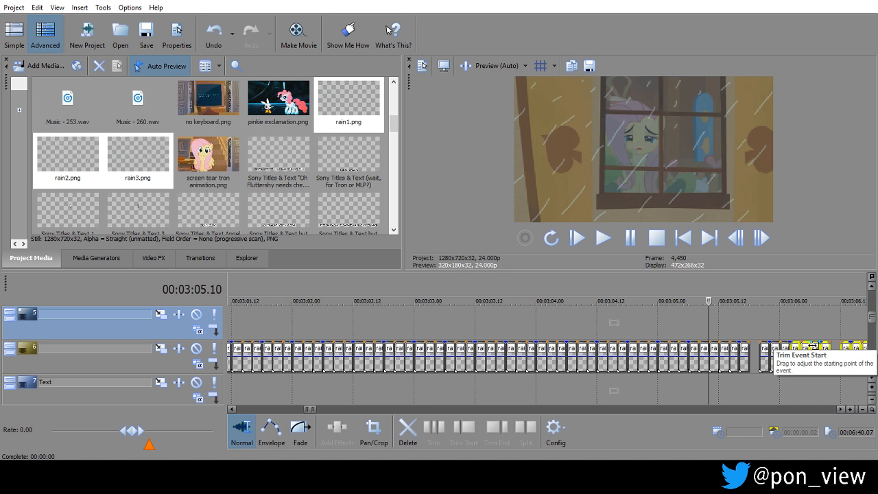
key(ctrl+z)
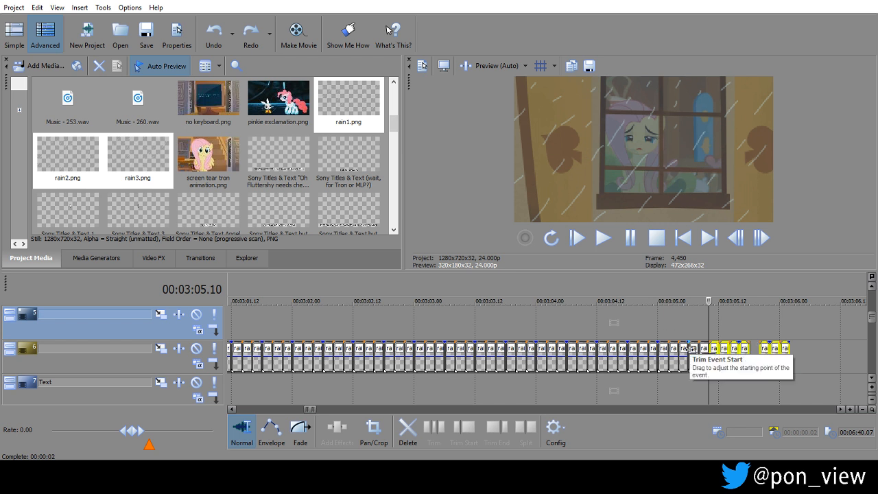
key(ctrl+z)
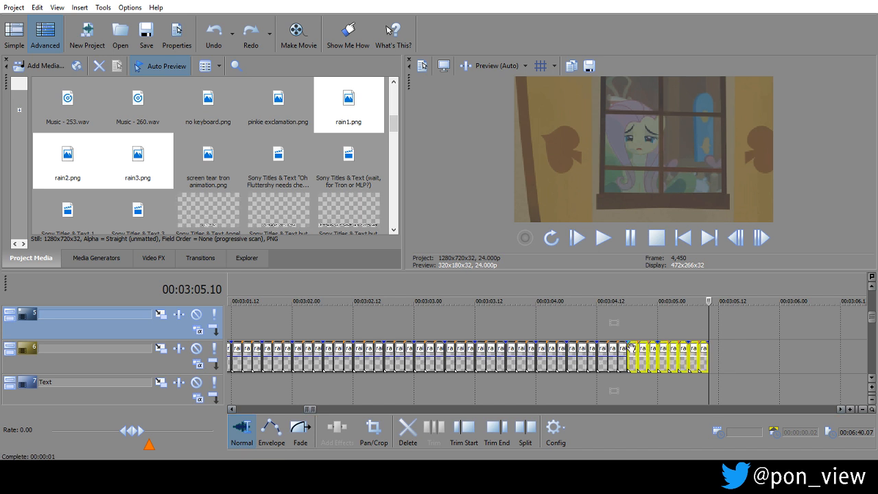
drag(631, 349, 719, 354)
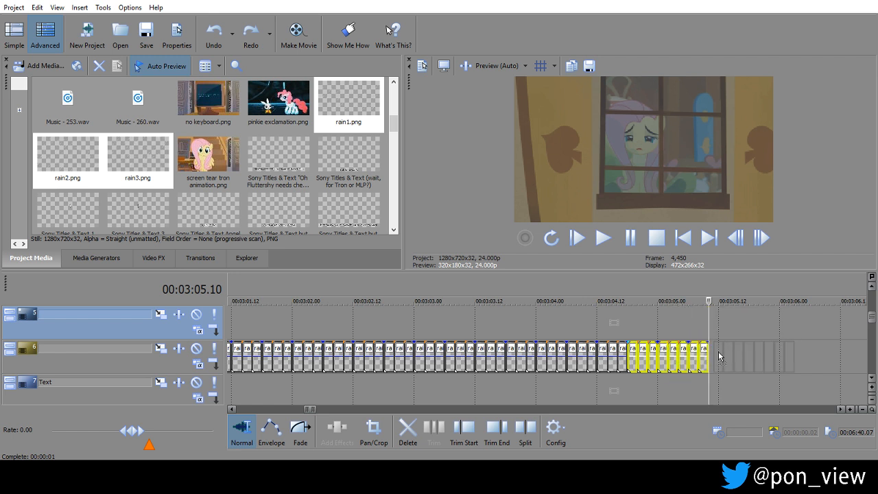
drag(719, 354, 719, 355)
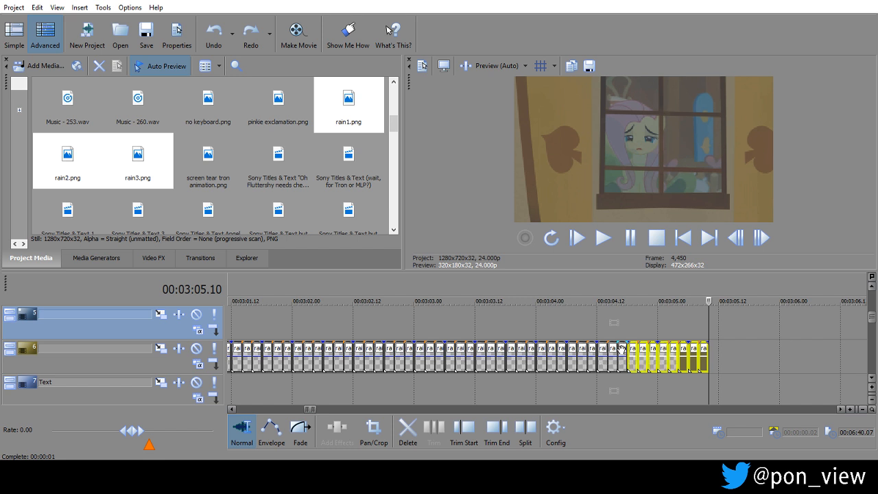
drag(620, 348, 815, 350)
click(842, 409)
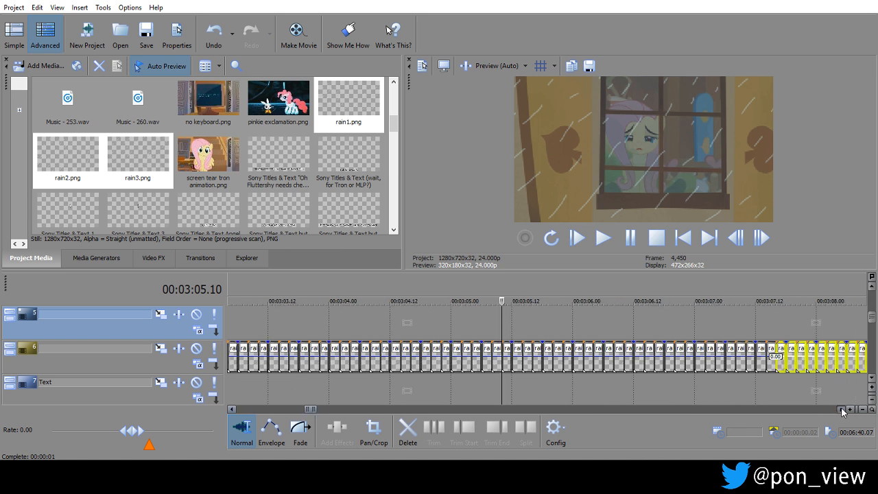
Duplicate the last twelve rain events on track 6 repeatedly up to 00:03:10.10, undoing the surplus copy beyond it.
click(617, 337)
drag(640, 336, 766, 336)
click(508, 336)
click(505, 336)
click(511, 349)
ctrl+click(520, 348)
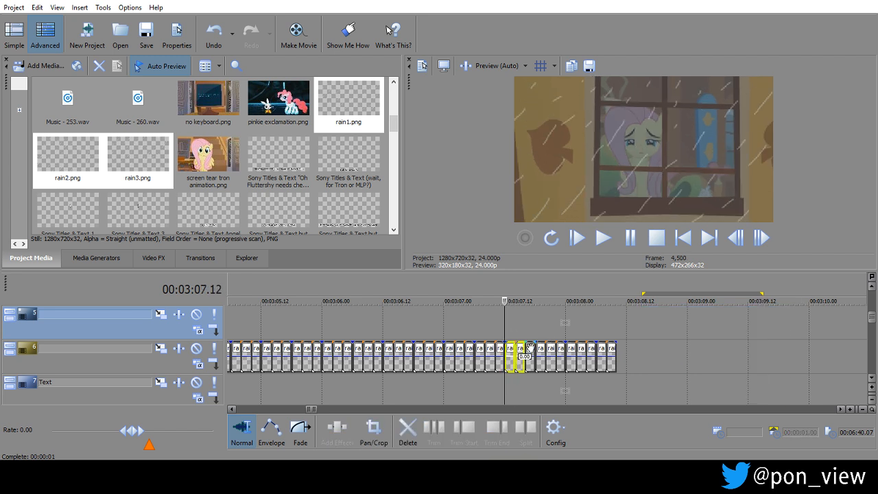
ctrl+click(543, 349)
ctrl+click(553, 351)
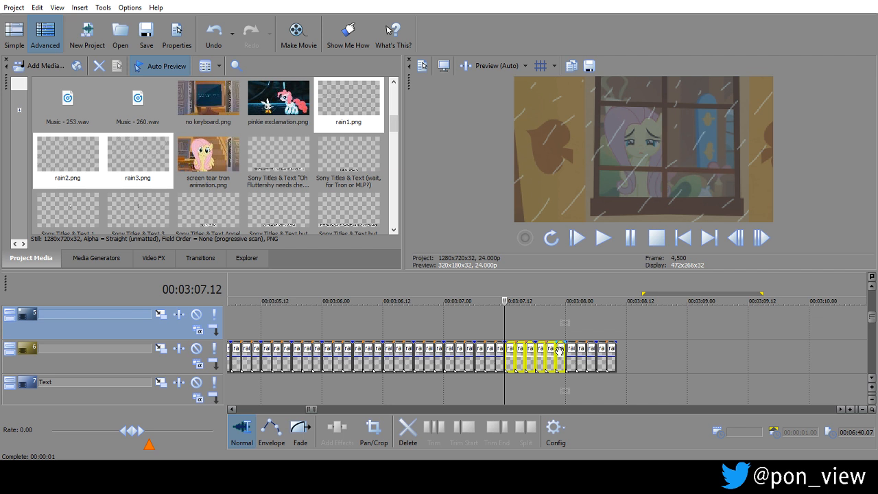
ctrl+click(574, 350)
ctrl+click(584, 350)
ctrl+click(594, 349)
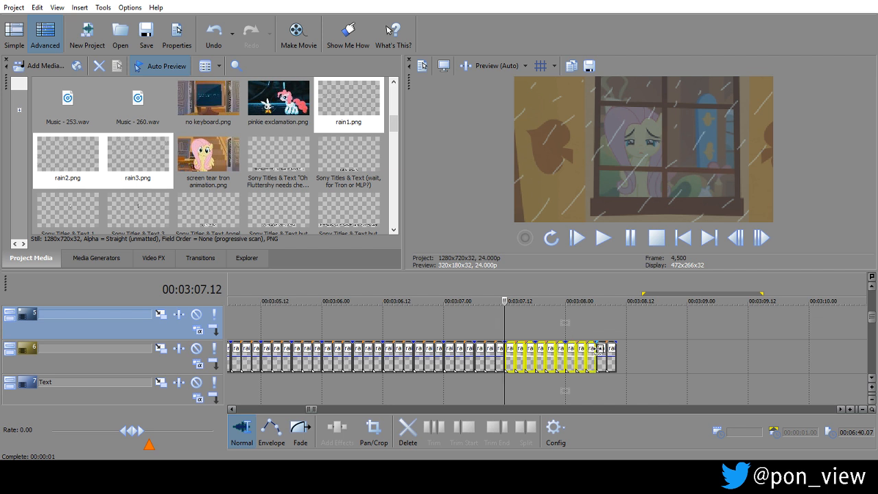
ctrl+click(602, 349)
ctrl+click(611, 350)
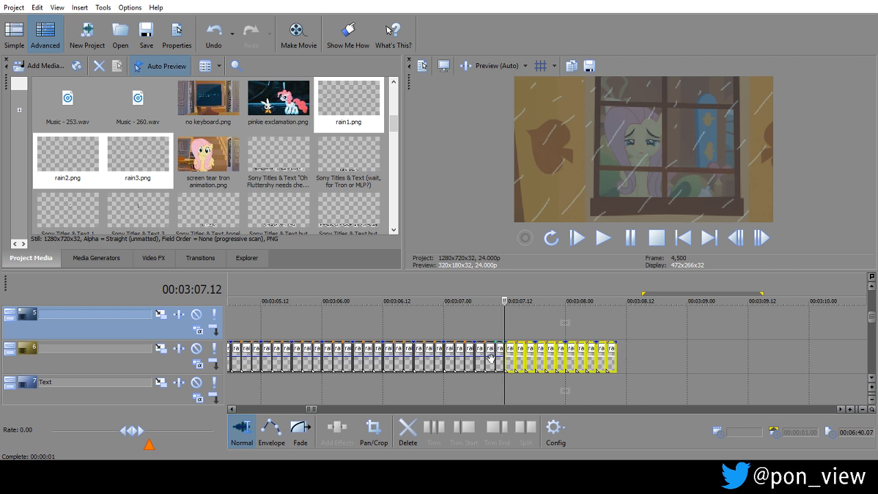
drag(498, 346, 700, 358)
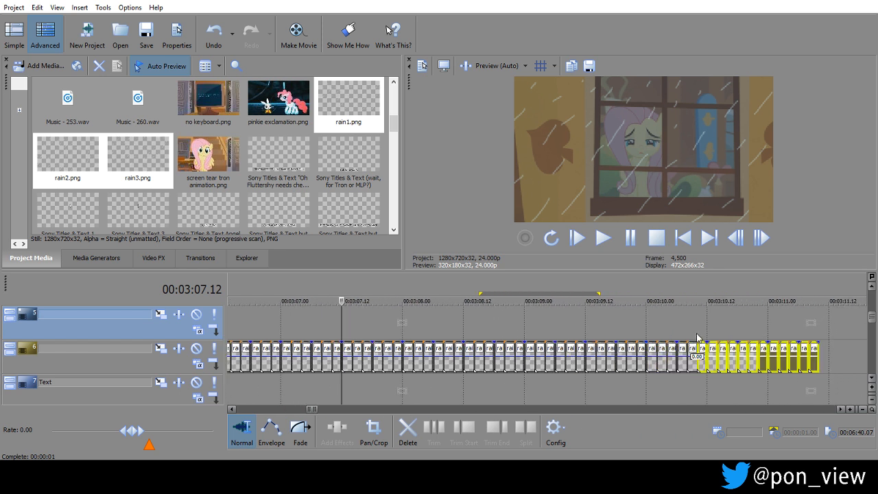
click(697, 331)
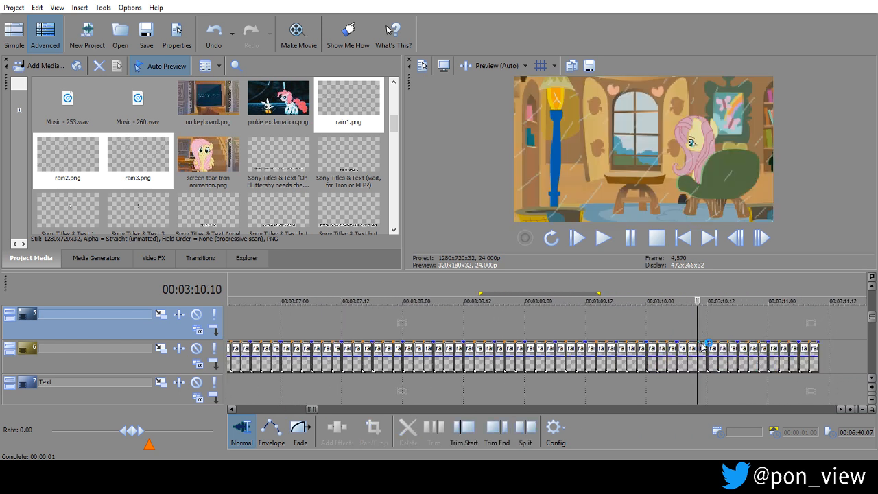
key(ctrl+z)
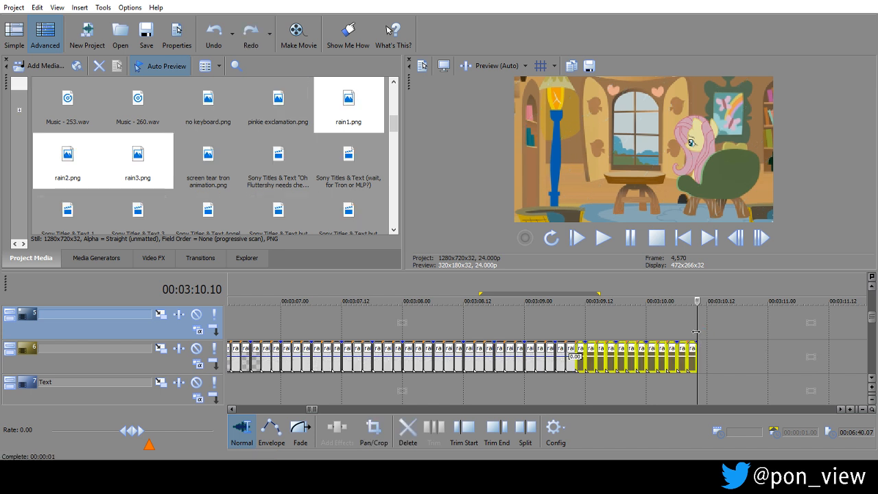
Find where the cottage interior shot begins near 00:03:10.02 and cut the last four rain events on track 6 from there on.
key(Left)
key(Left)
key(Left)
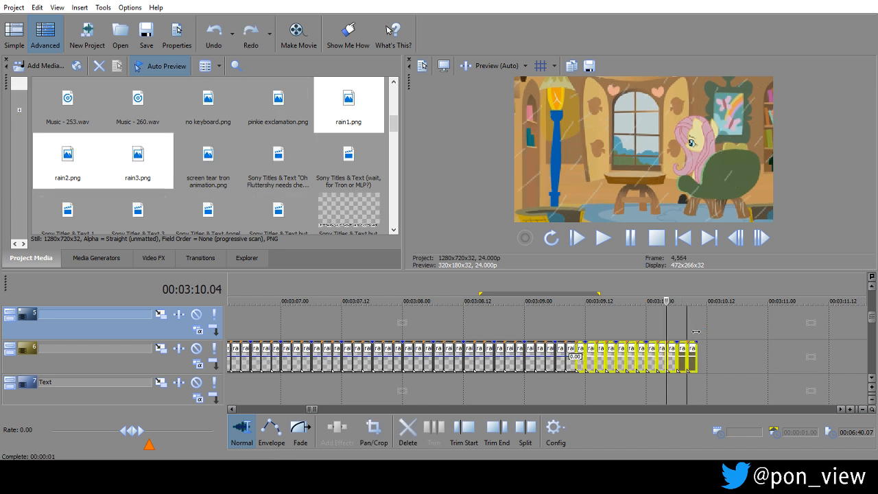
key(Left)
key(Left)
key(Left)
key(Left)
key(Left)
key(Left)
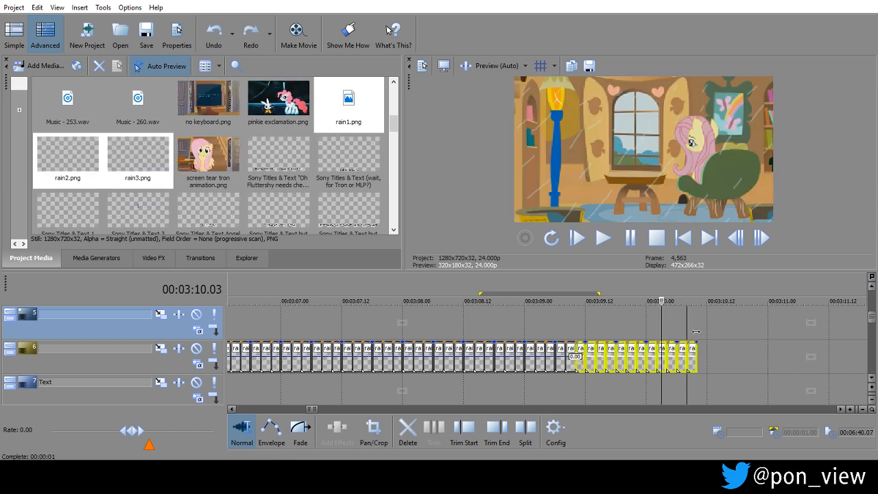
click(660, 346)
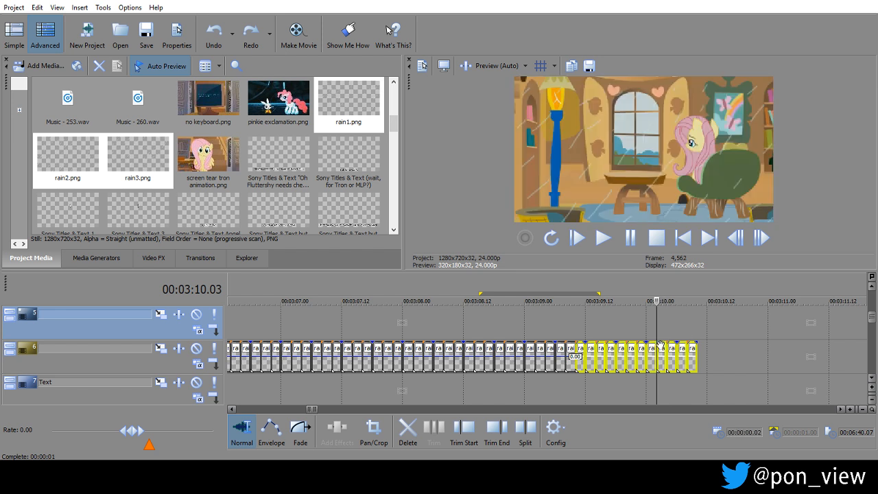
ctrl+click(671, 348)
ctrl+click(682, 349)
ctrl+click(691, 350)
right_click(692, 350)
click(707, 204)
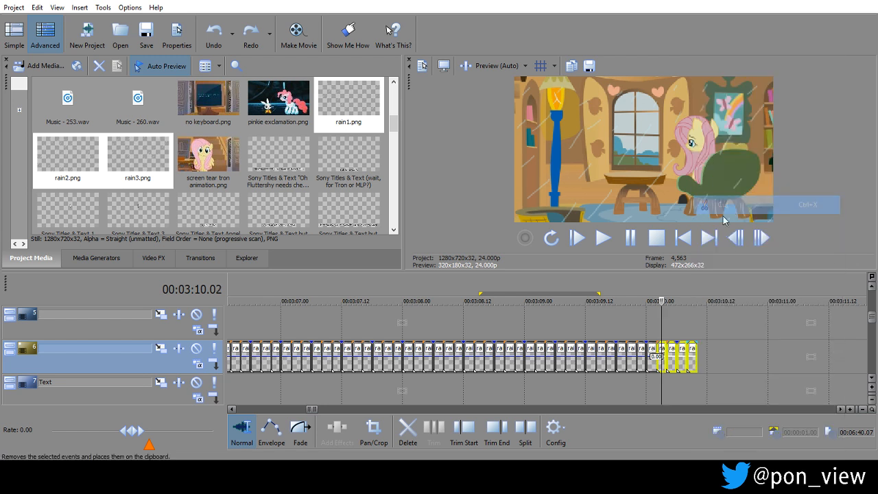
click(589, 325)
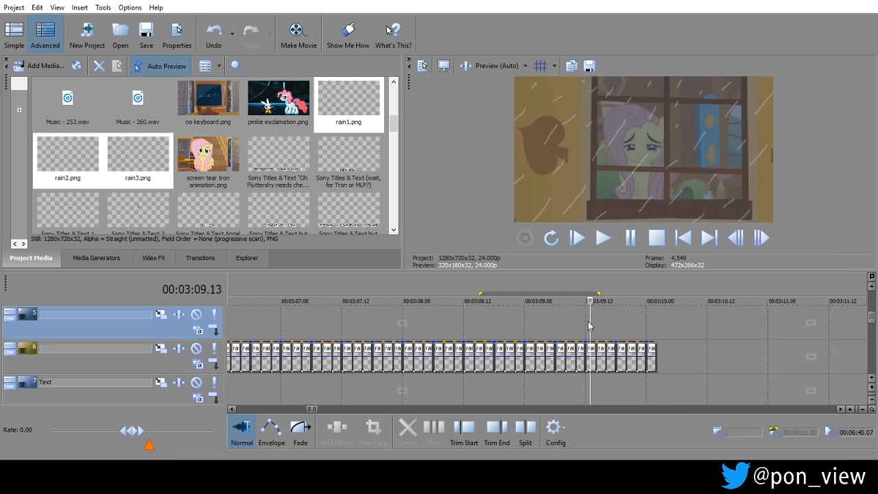
Copy one rain event to the end of the rain on track 6 and trim its end to 00:03:10.03, leaving one frame.
click(622, 351)
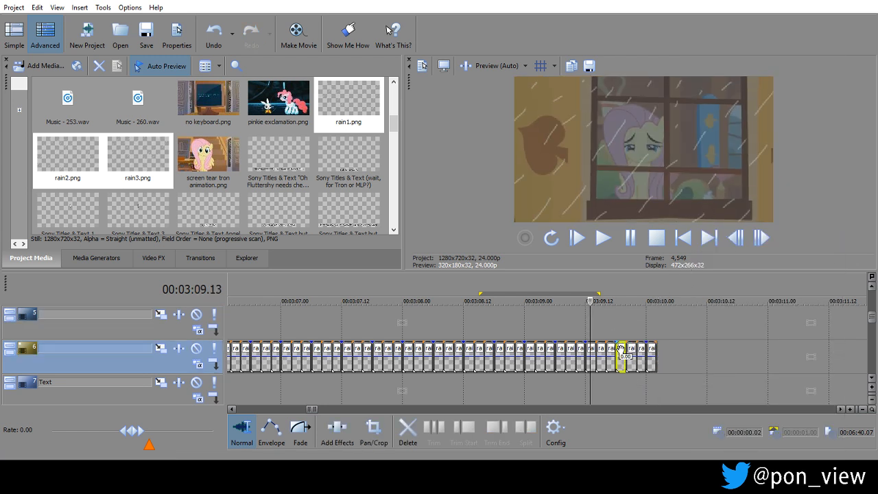
drag(625, 348, 663, 351)
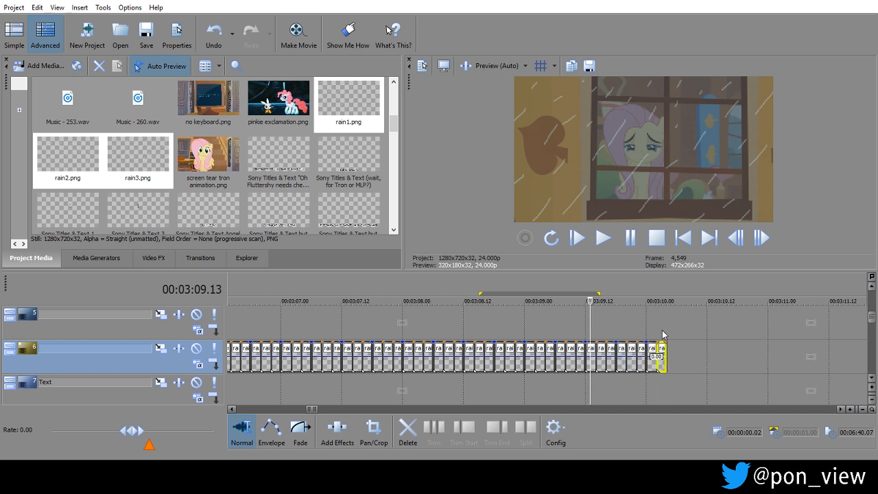
click(662, 330)
key(Up)
key(Left)
key(Right)
key(Left)
key(Right)
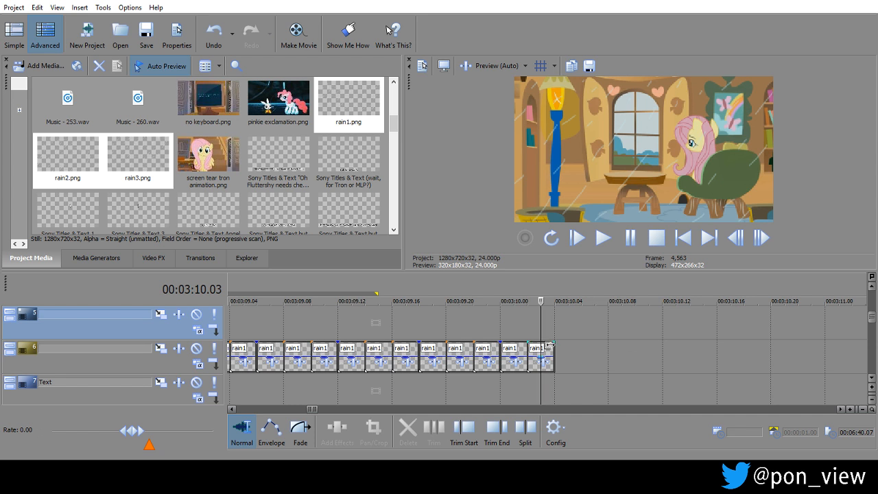
drag(553, 347, 539, 348)
key(Left)
key(Left)
key(Left)
key(Left)
key(Left)
key(Left)
key(Left)
key(Left)
key(Left)
key(Left)
key(Left)
key(Left)
key(Left)
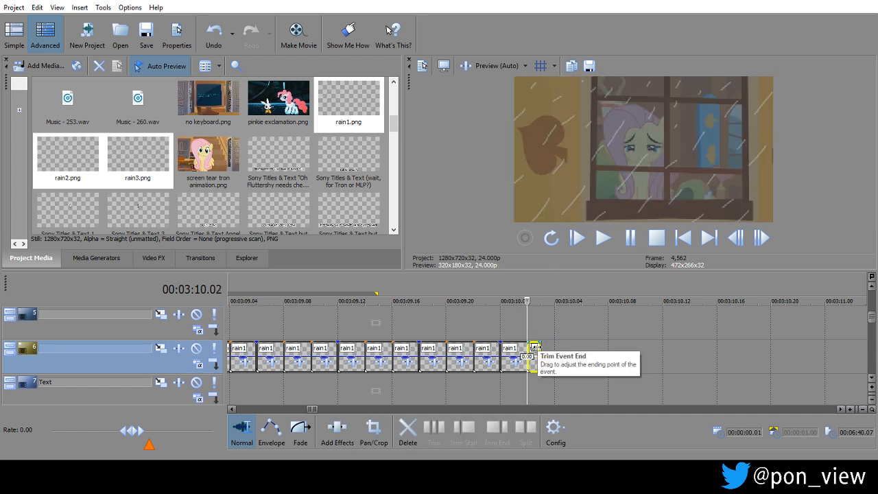
Play the rainy scene from 00:02:55.14 past the end of the rain to review the overlay.
key(Left)
key(Left)
key(Left)
key(Left)
key(Left)
key(Left)
key(Left)
key(Left)
key(Left)
key(Left)
key(Left)
key(Left)
key(Left)
key(Left)
key(Left)
key(Left)
key(Left)
key(Left)
key(Left)
key(Left)
key(Down)
key(Down)
key(Down)
key(Down)
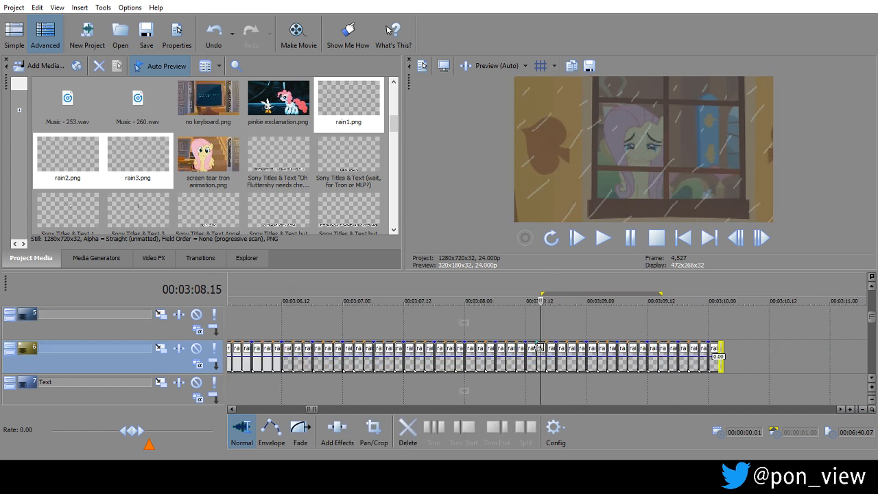
key(Down)
key(Down)
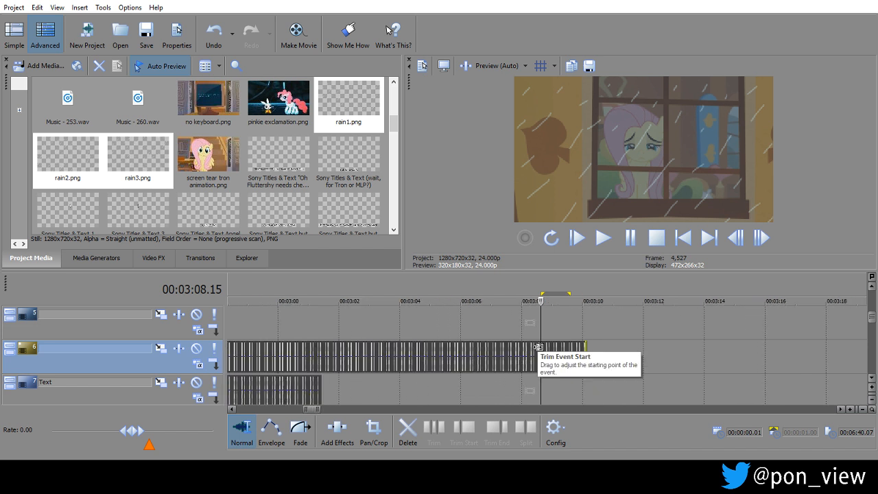
click(255, 322)
key(Down)
key(Down)
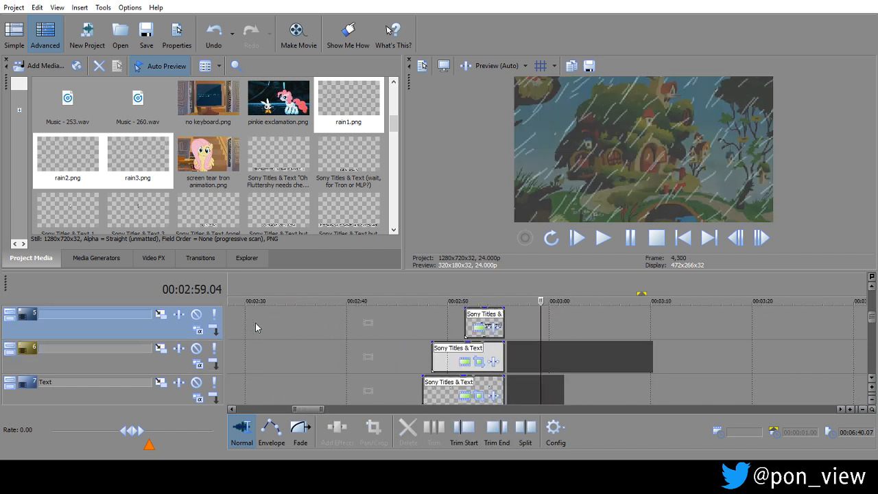
click(506, 295)
key(space)
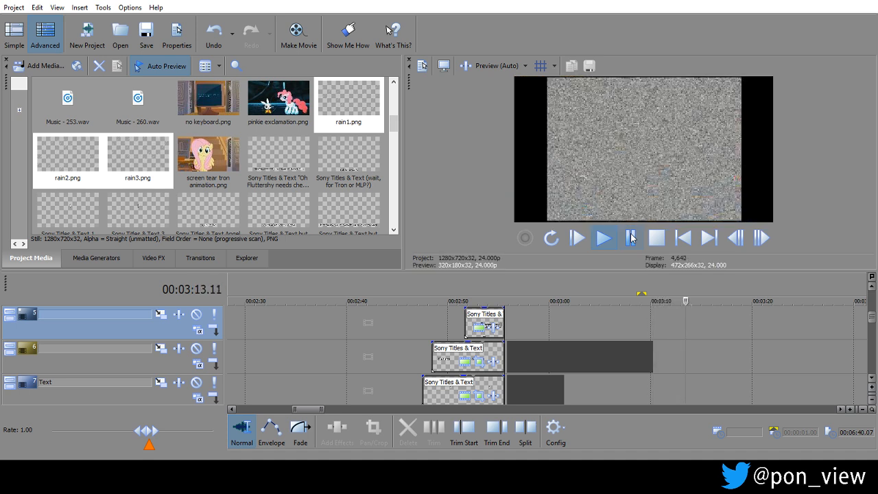
click(657, 238)
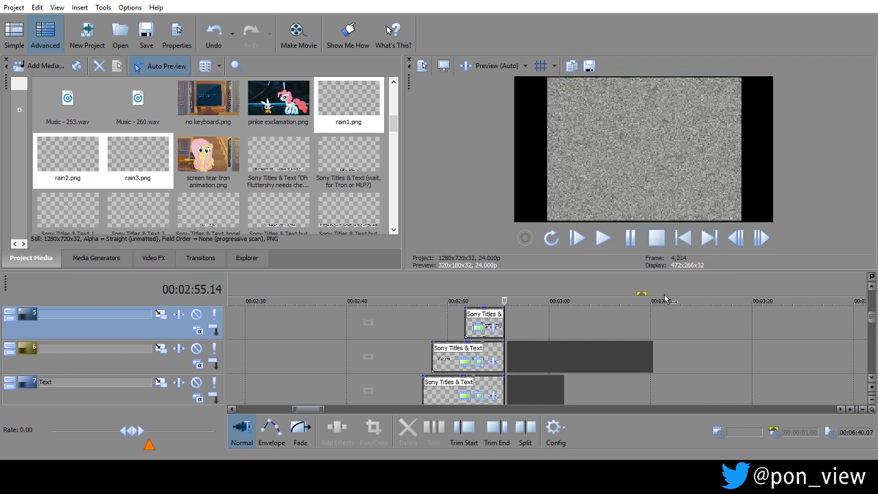
Review the cottage interior shot and the cut that follows it, playing from 00:03:12.00.
click(670, 334)
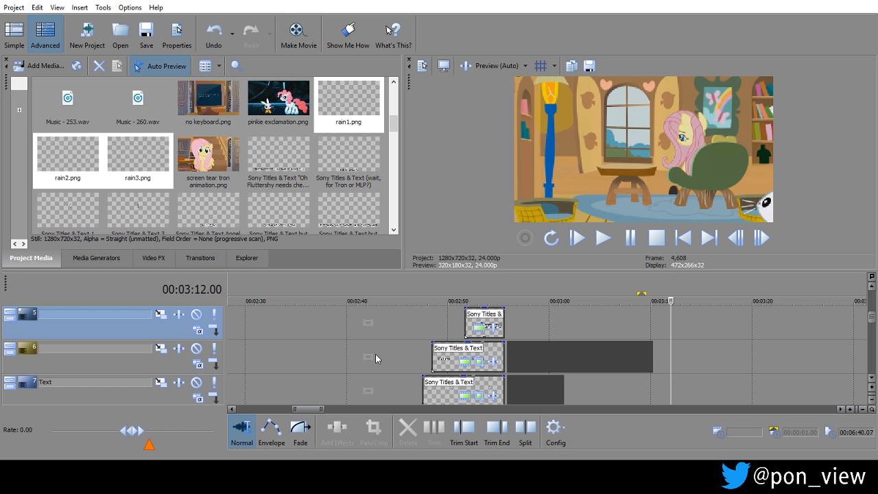
key(space)
key(j)
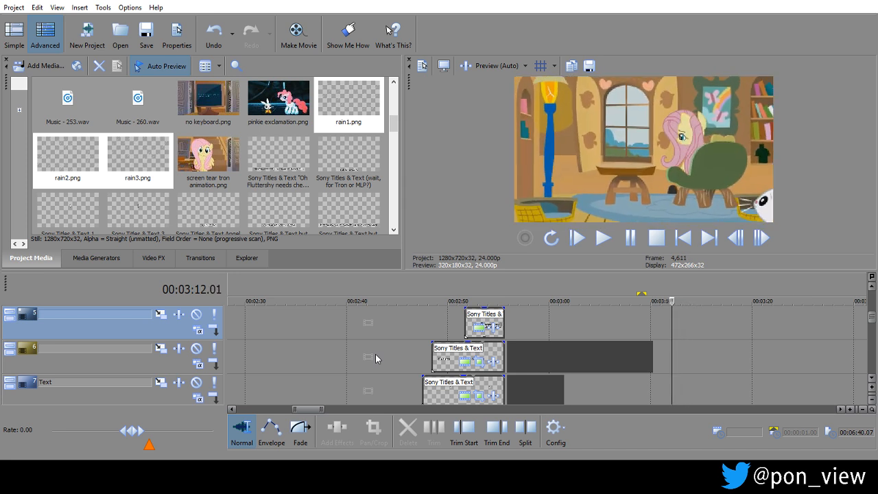
key(l)
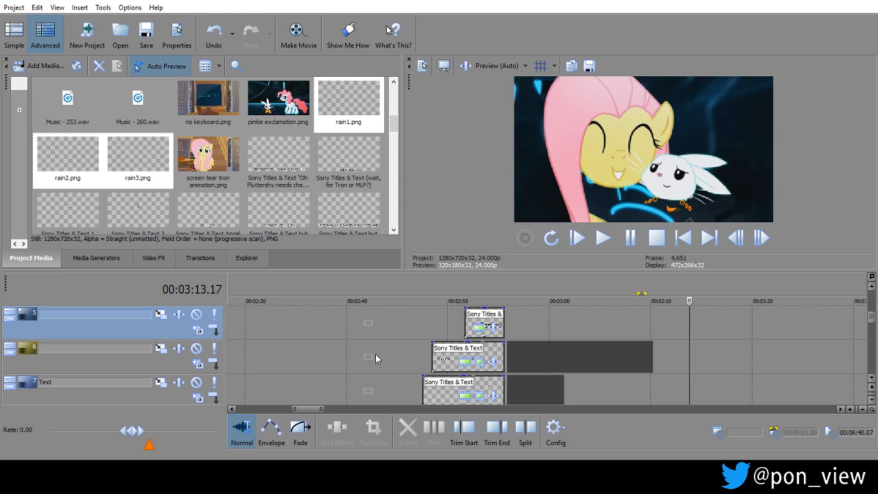
key(j)
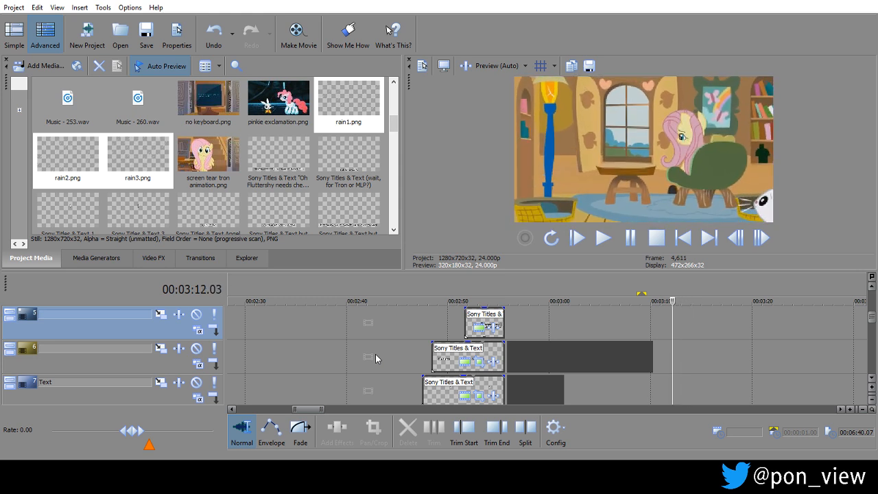
Save the project EWW MLP Tron_ Cheer Up Fluttershy.
click(148, 29)
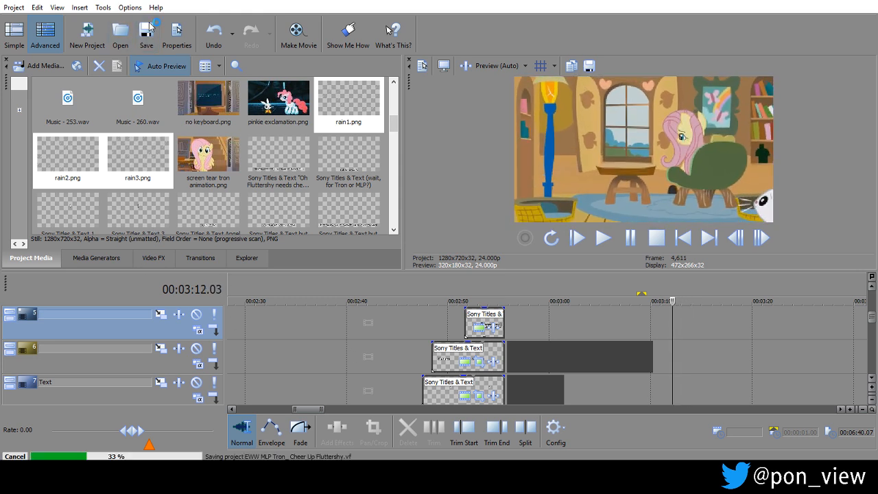
click(148, 27)
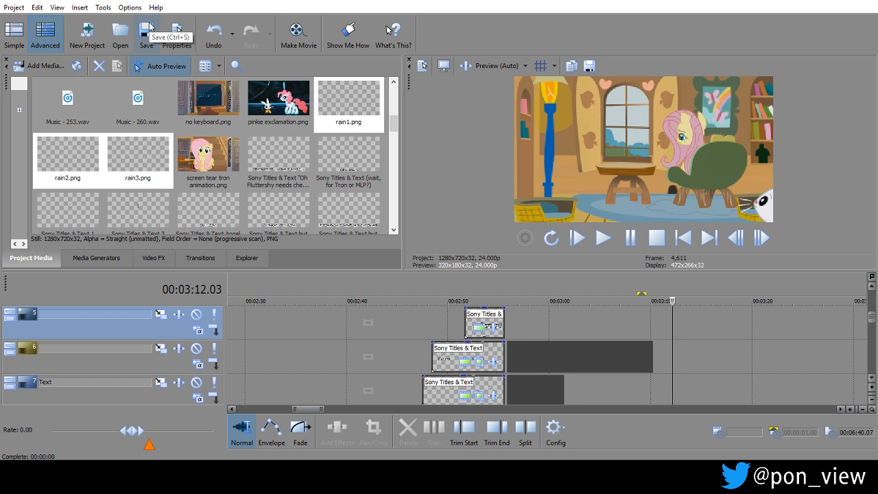
click(149, 27)
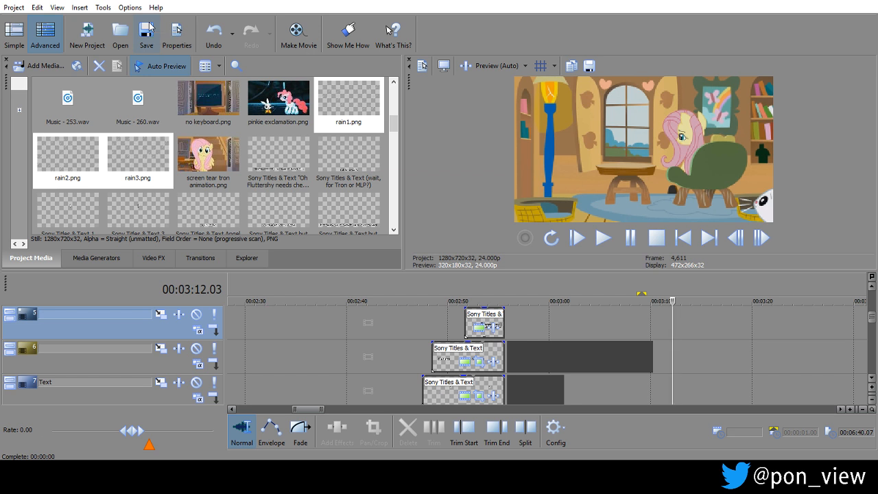